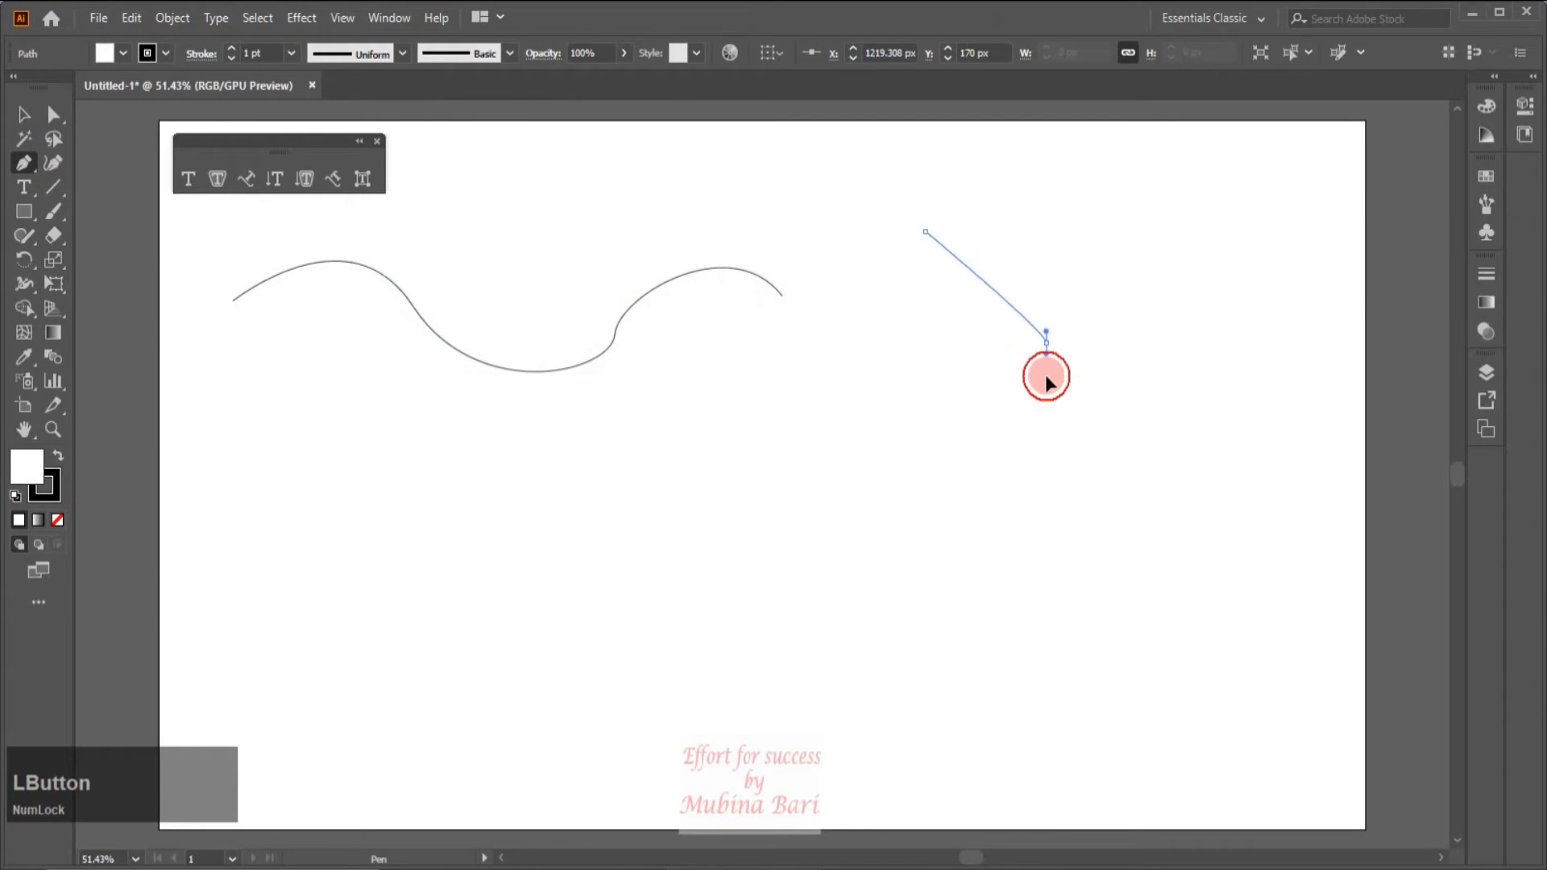
- Finish the open vertical S-curve on the right half of the artboard with the Pen tool and deselect it
{"action": "left_click_drag", "start_coordinate": [920, 560], "coordinate": [983, 674]}
{"action": "left_click_drag", "start_coordinate": [1104, 691], "coordinate": [1112, 766]}
{"action": "left_click_drag", "start_coordinate": [1014, 753], "coordinate": [996, 762]}
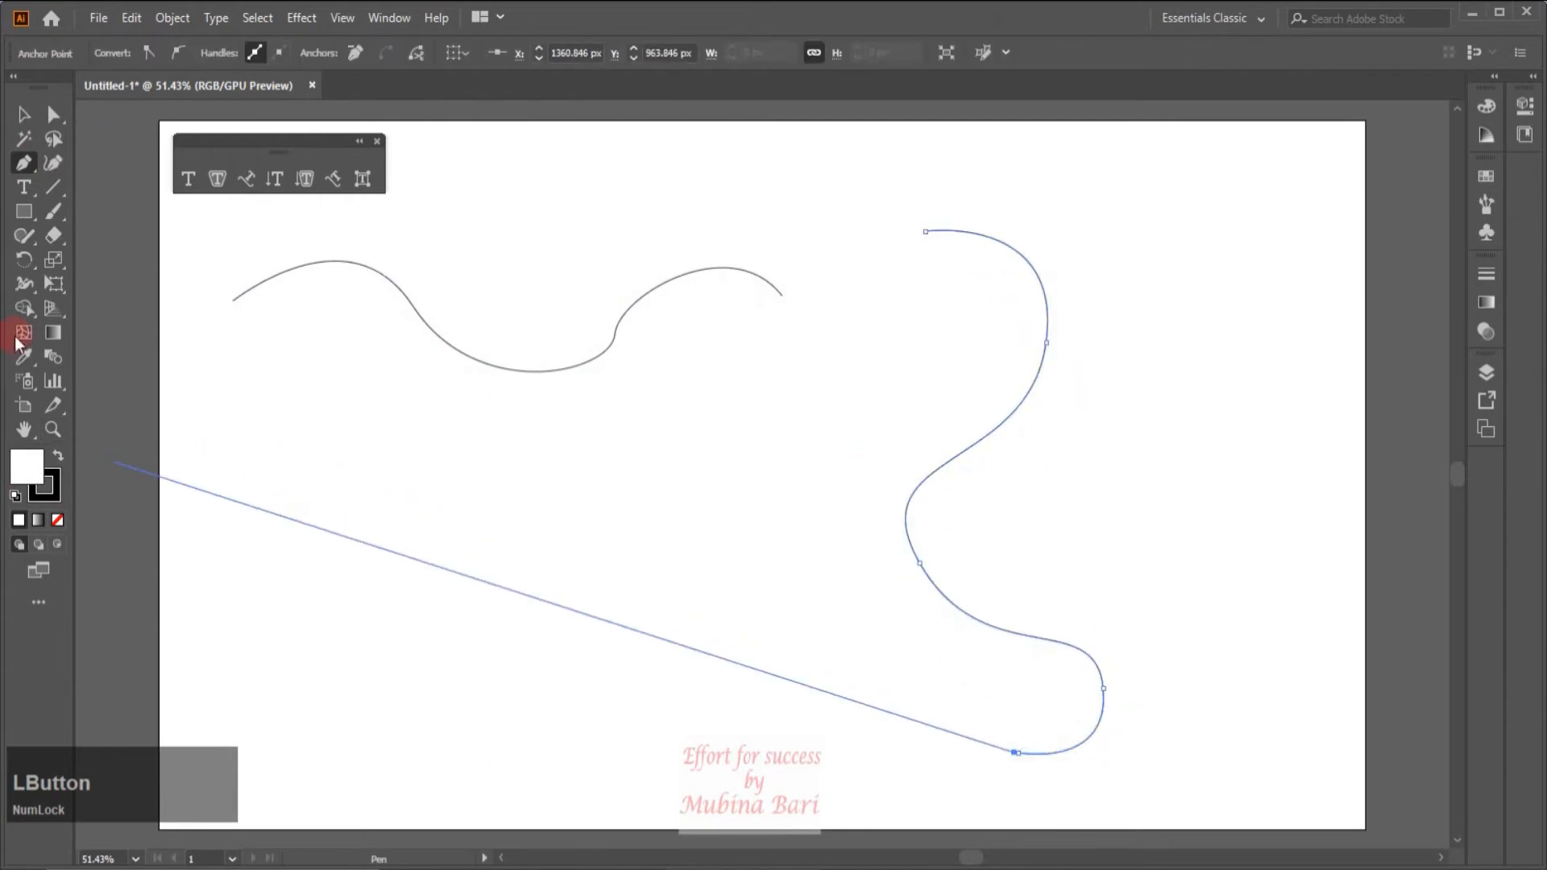
{"action": "left_click", "coordinate": [22, 113]}
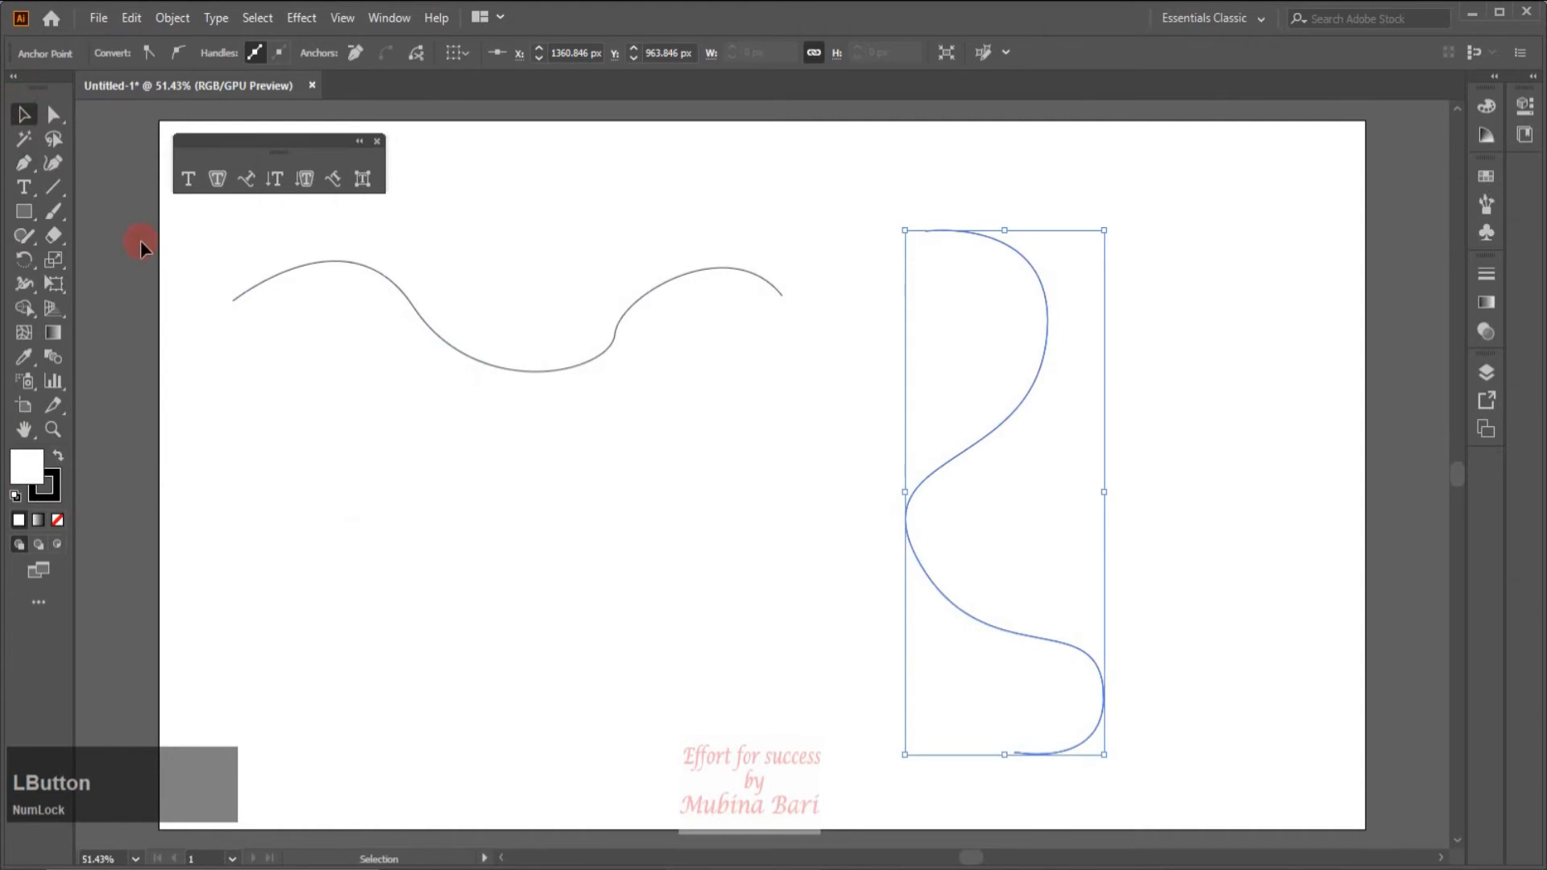
{"action": "left_click", "coordinate": [208, 310]}
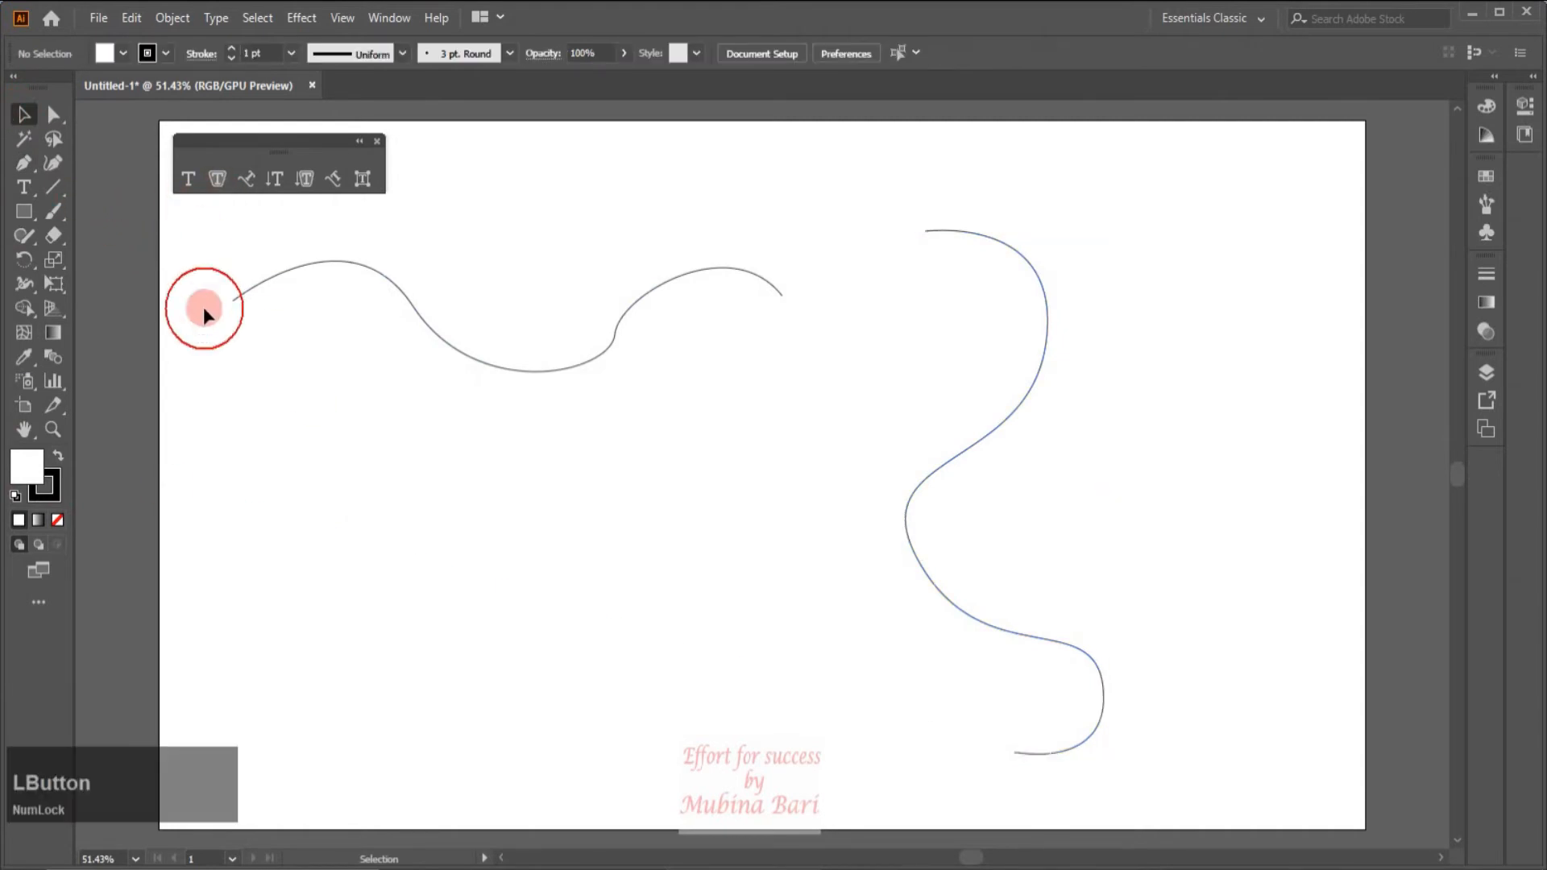
- Place horizontal type on the wavy horizontal path, starting just past its first crest
{"action": "left_click", "coordinate": [245, 180]}
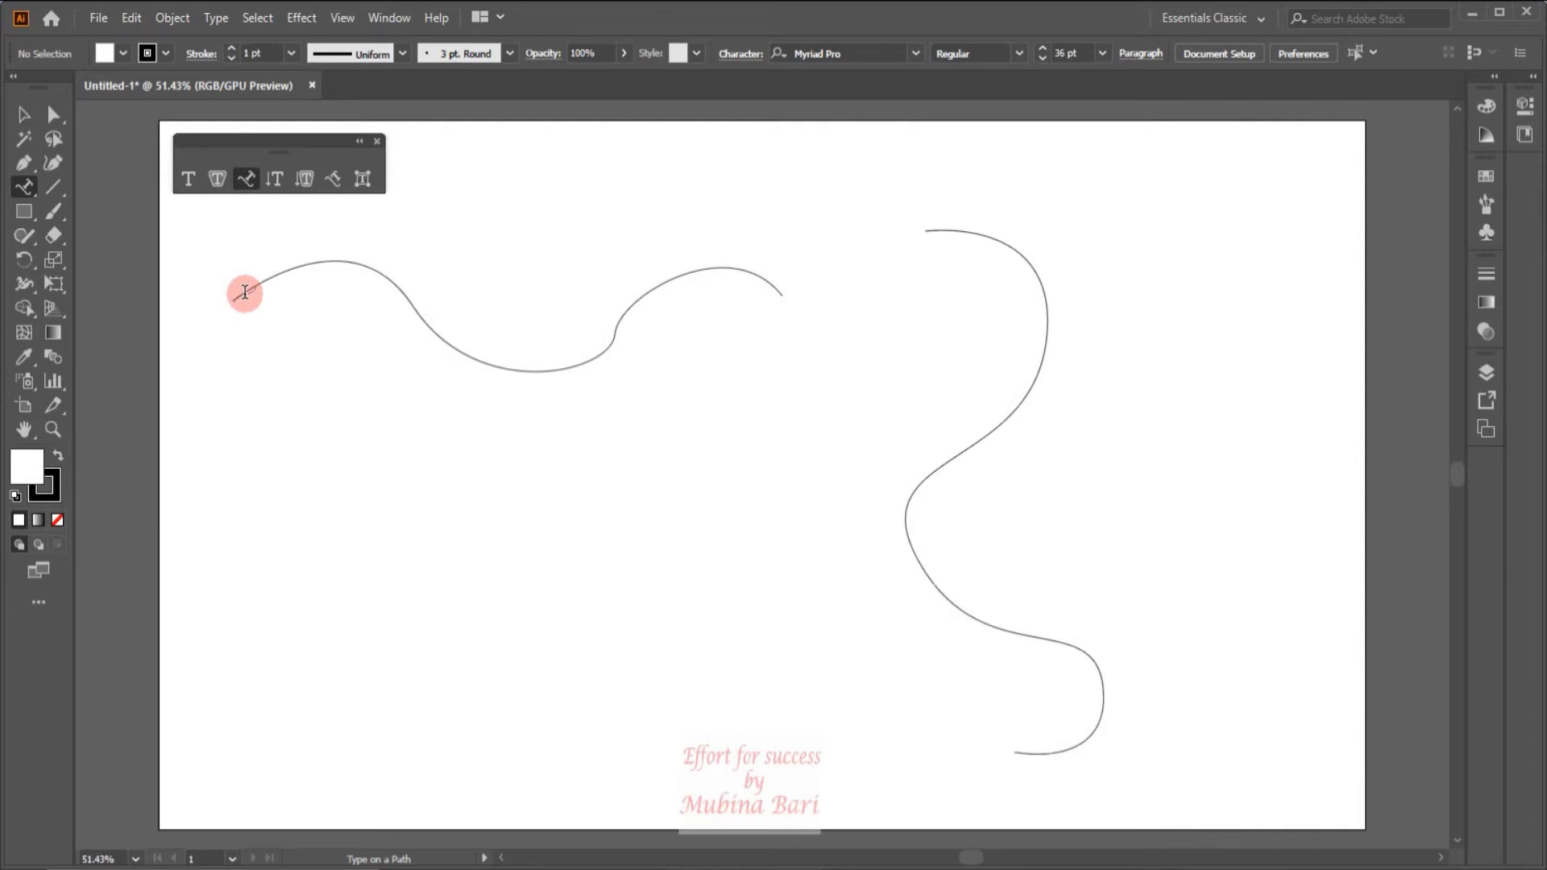
{"action": "left_click", "coordinate": [373, 270]}
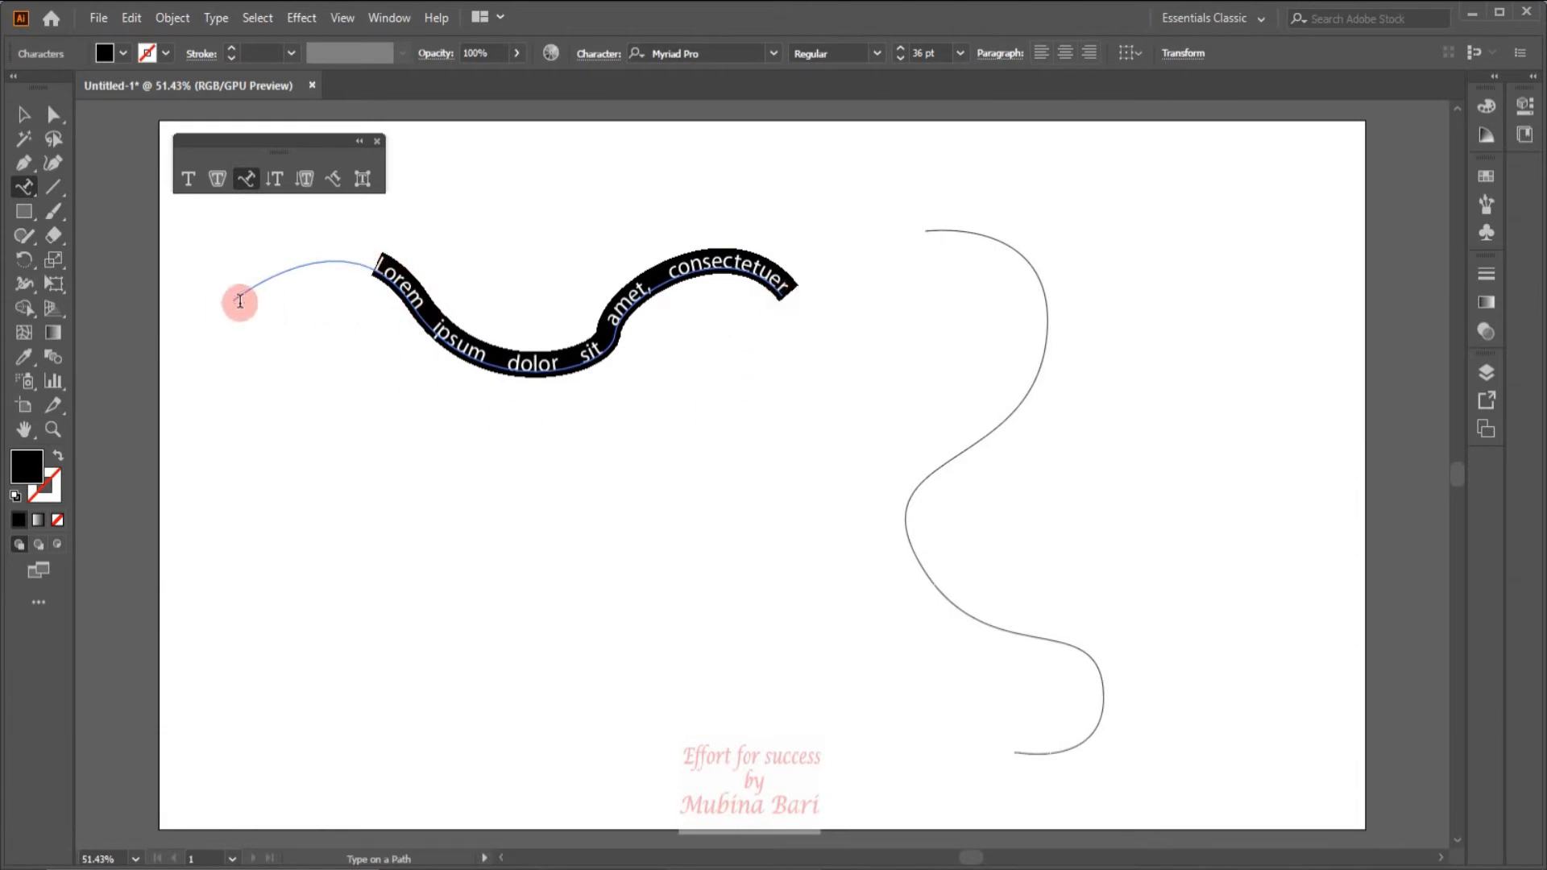
{"action": "left_click", "coordinate": [25, 120]}
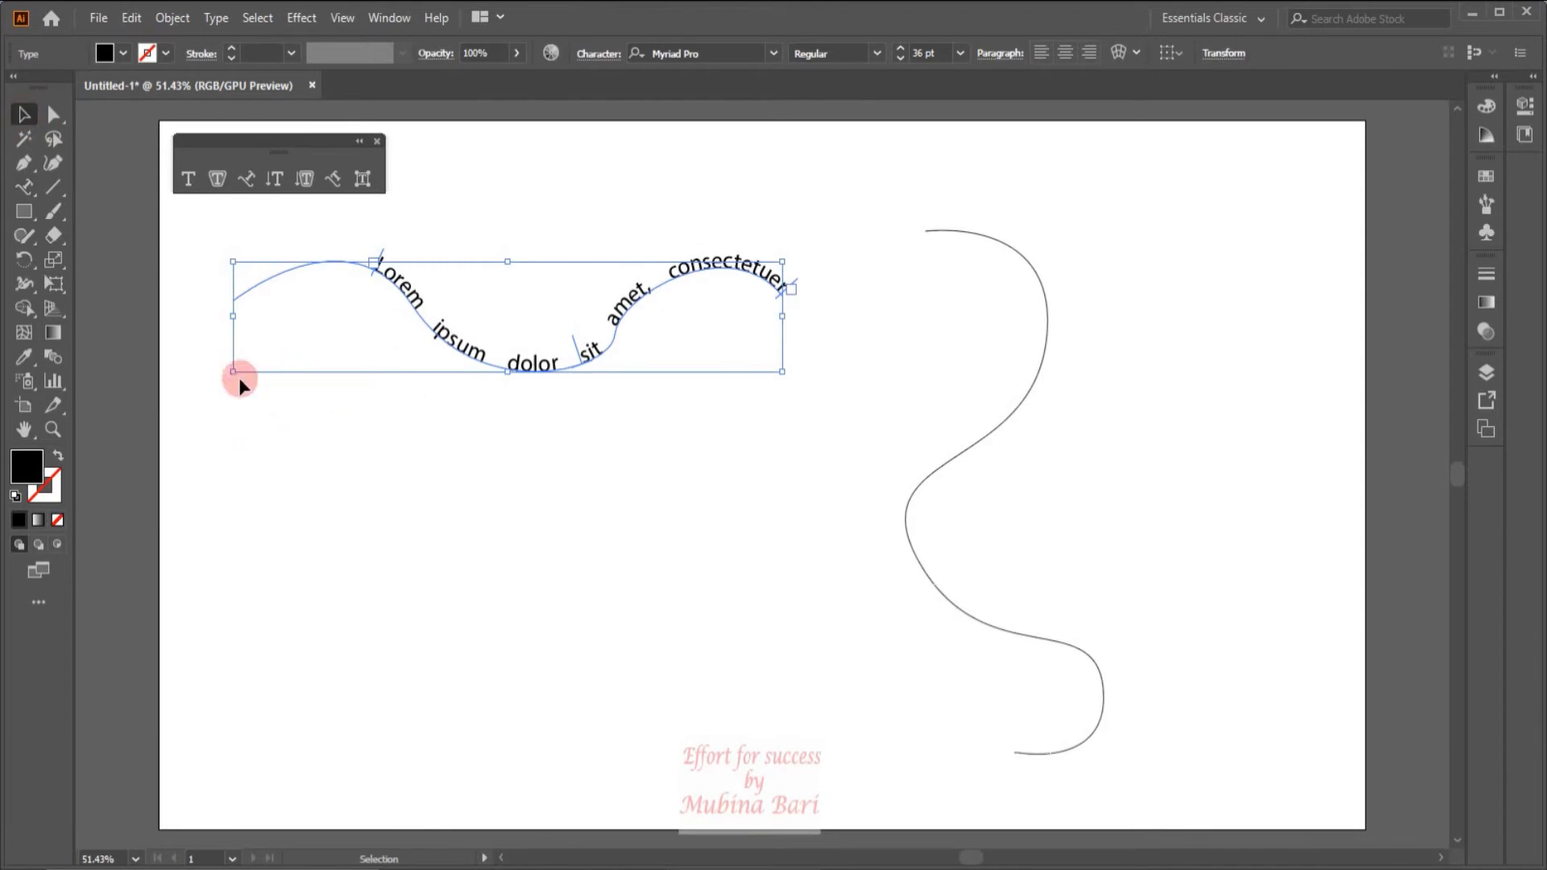
- Adjust the path text's start and end brackets so it runs from the curve's first descent to just past the second crest
{"action": "left_click", "coordinate": [55, 431]}
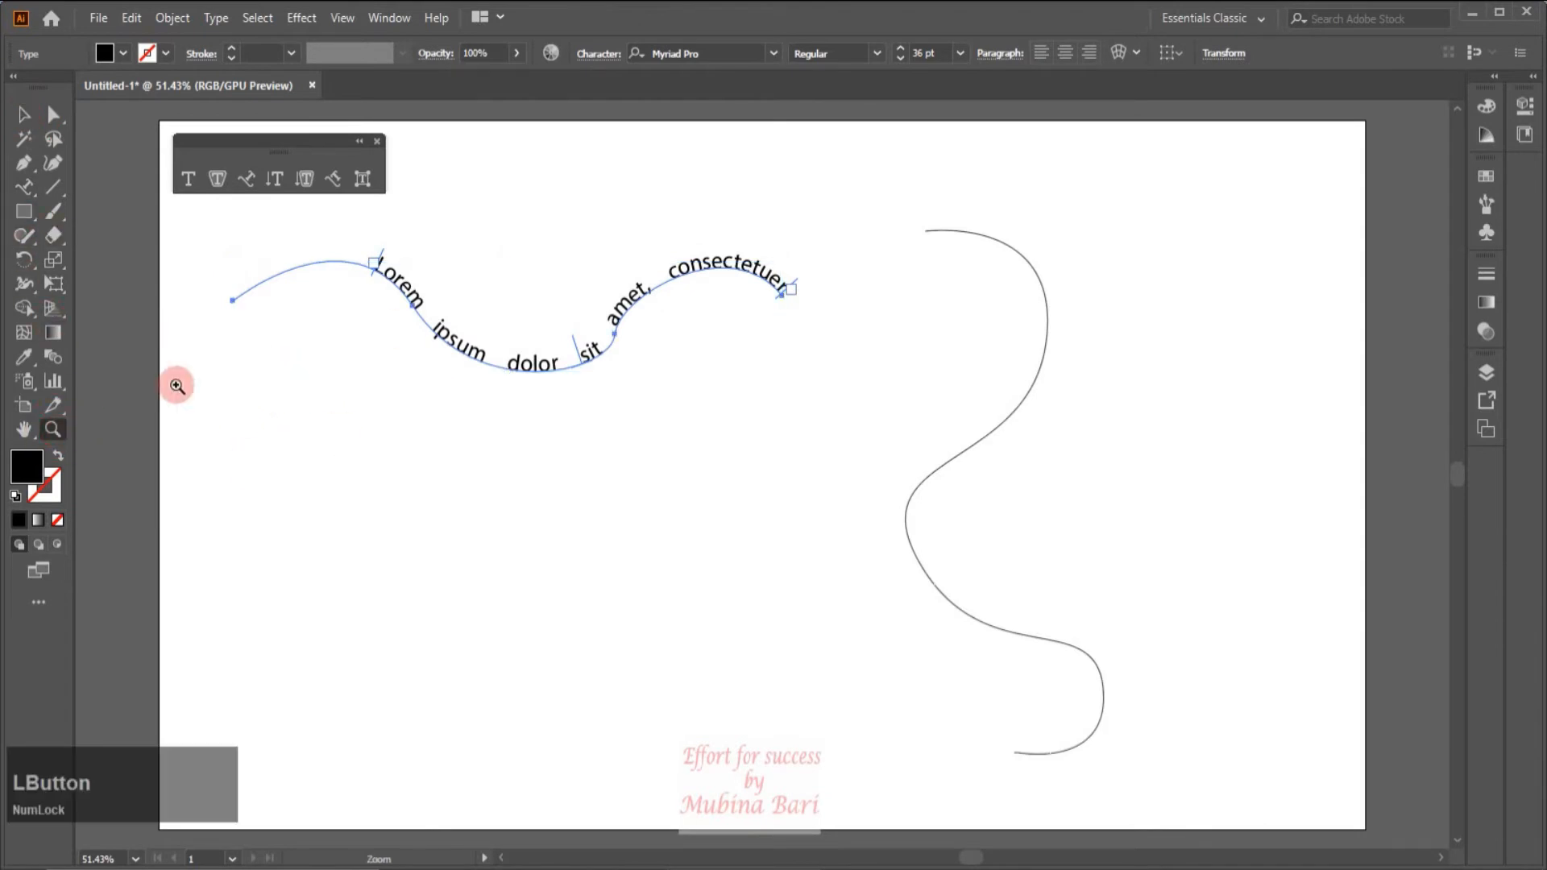
{"action": "left_click", "coordinate": [411, 298]}
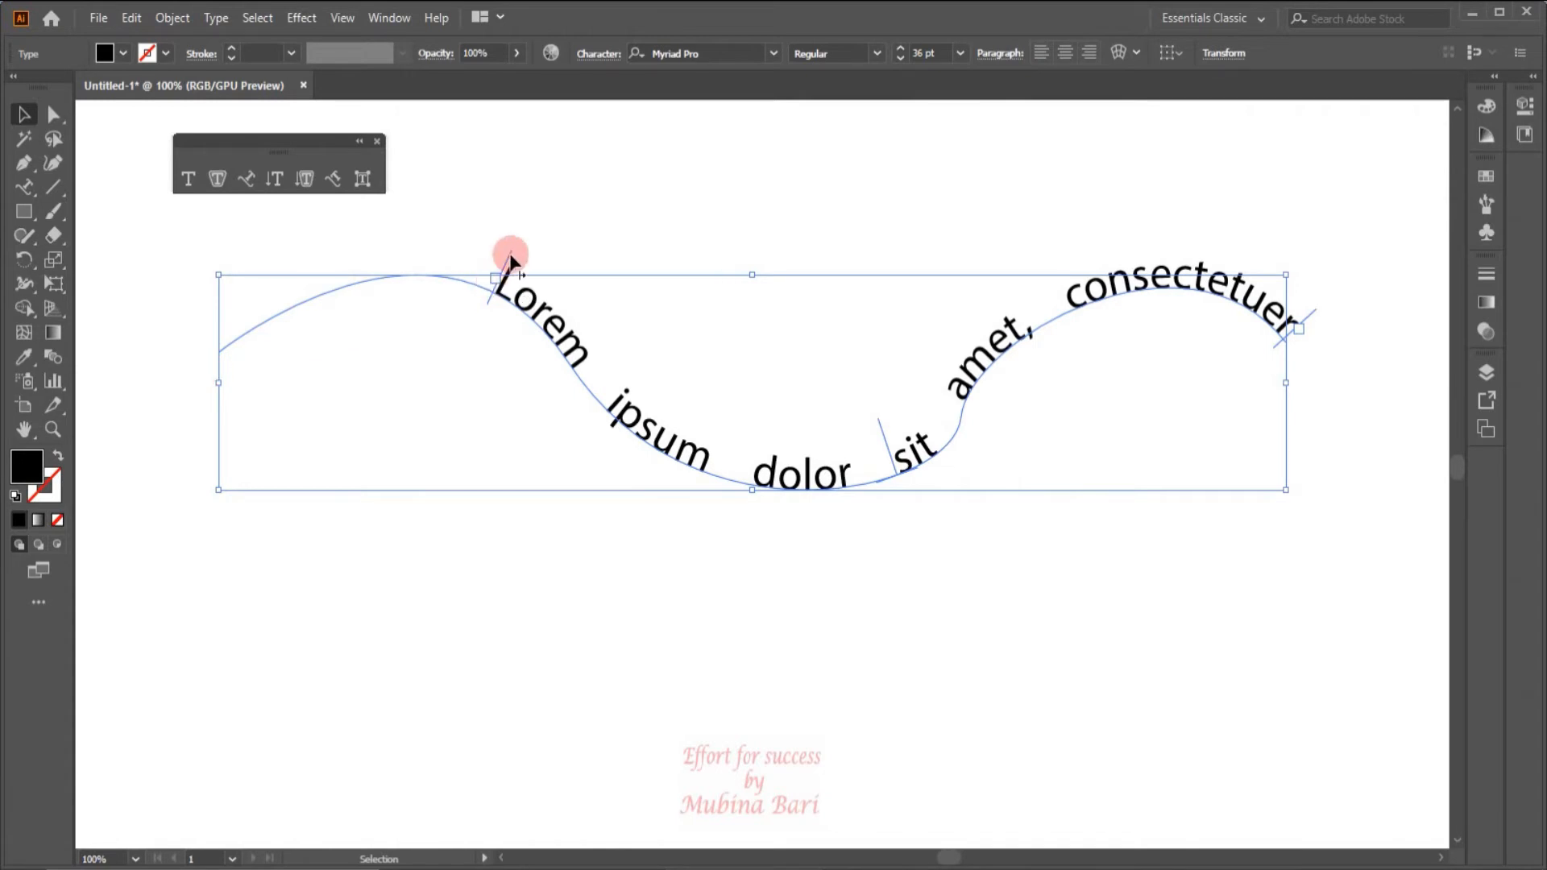
{"action": "left_click_drag", "start_coordinate": [511, 258], "coordinate": [511, 259]}
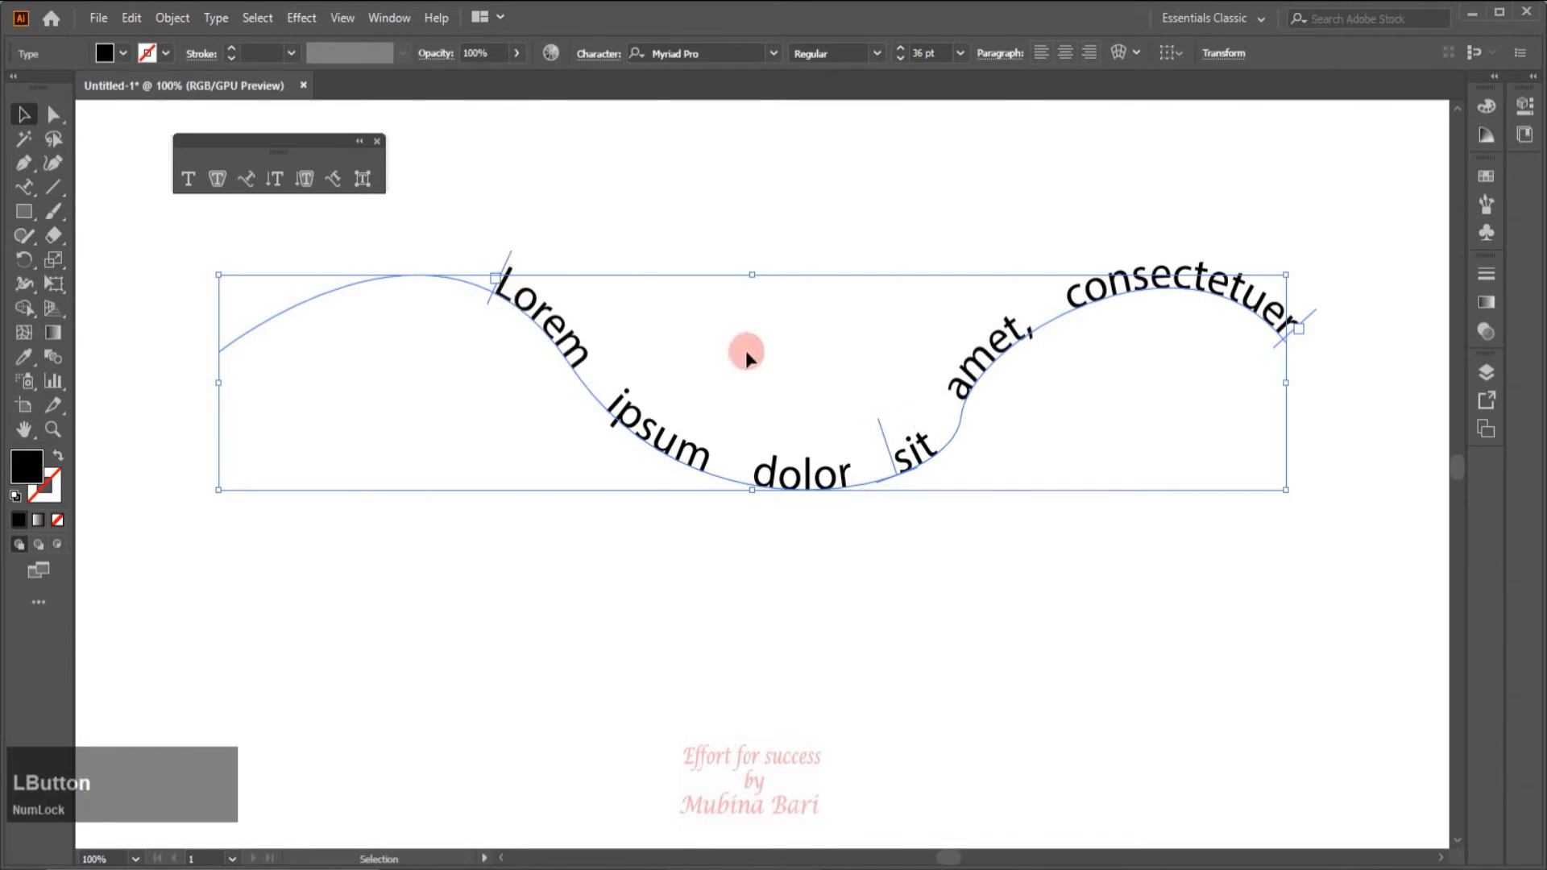
{"action": "left_click_drag", "start_coordinate": [507, 257], "coordinate": [808, 488]}
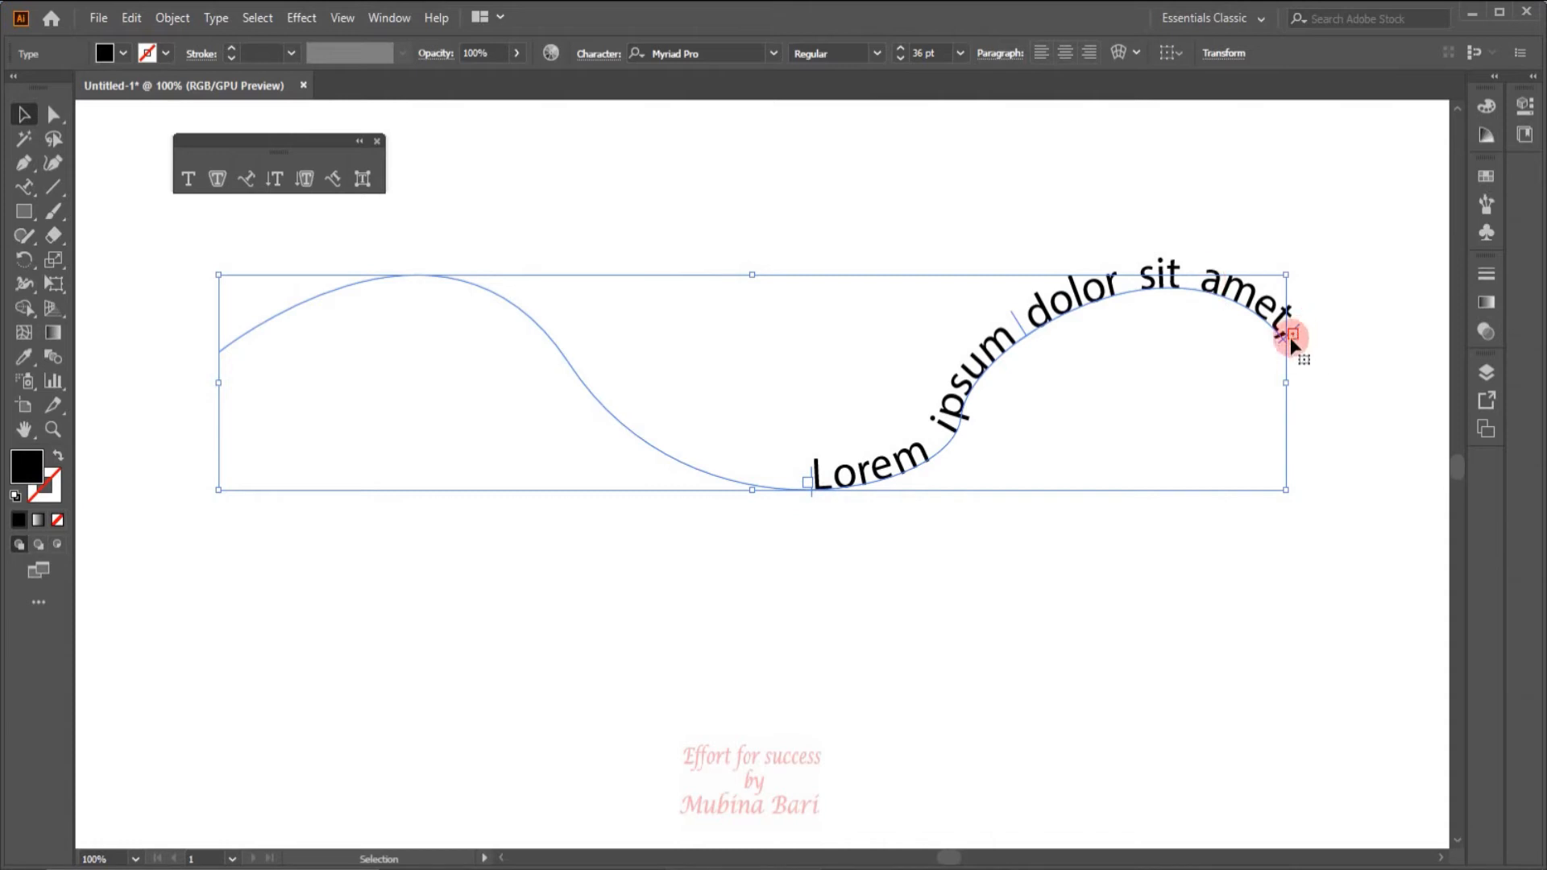
{"action": "left_click_drag", "start_coordinate": [1297, 324], "coordinate": [1211, 300]}
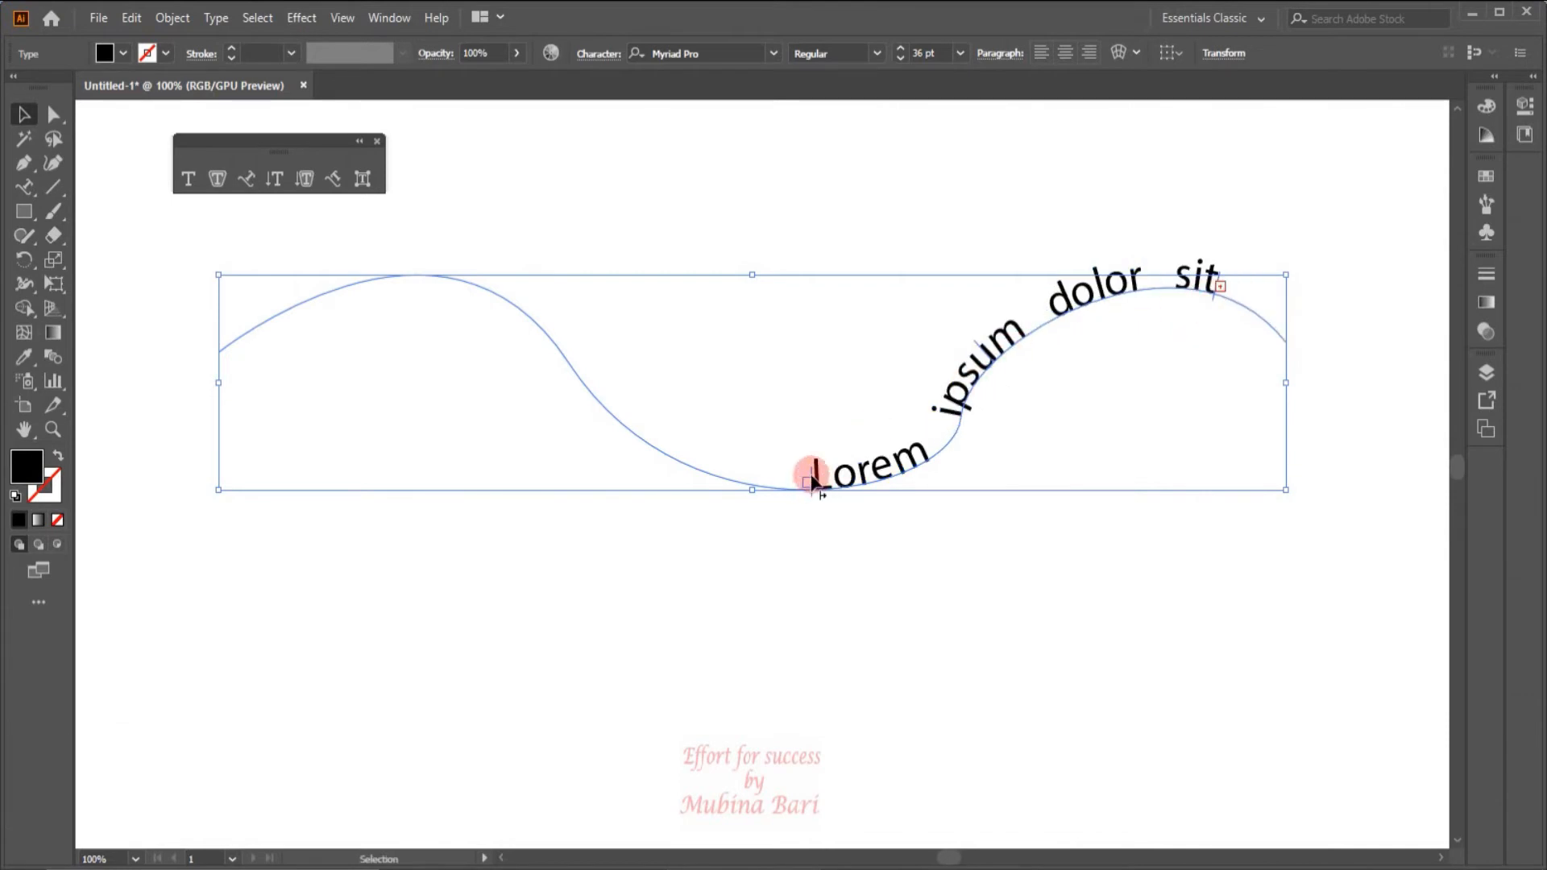
{"action": "left_click_drag", "start_coordinate": [810, 463], "coordinate": [614, 392]}
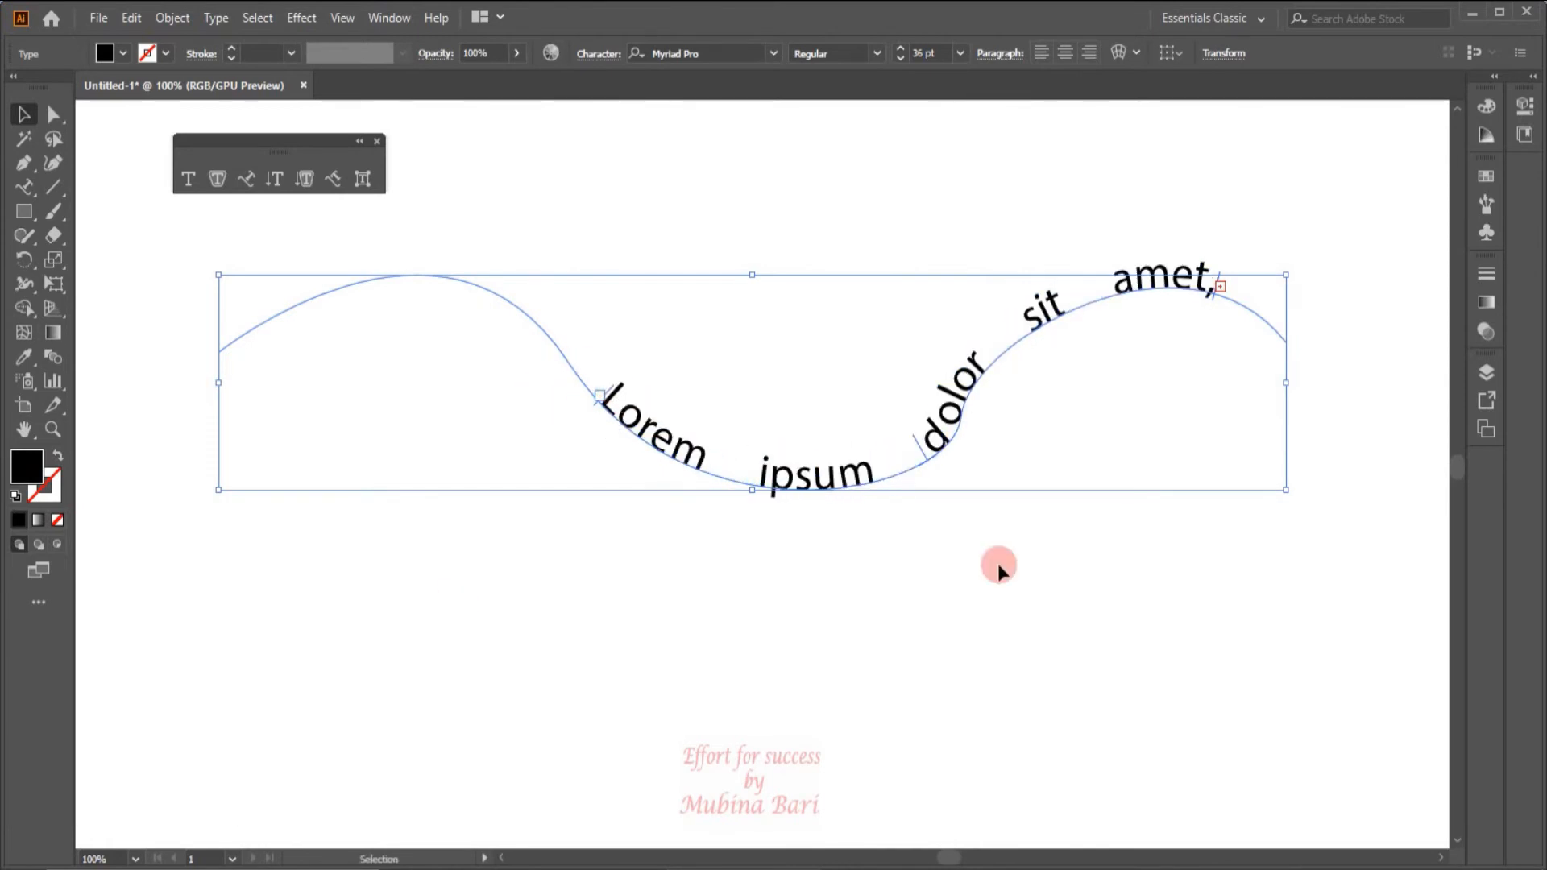
- Slide the text along the curve by its center bracket and flip it to the underside of the path
{"action": "mouse_move", "coordinate": [935, 453]}
{"action": "left_mouse_down"}
{"action": "mouse_move", "coordinate": [905, 449]}
{"action": "mouse_move", "coordinate": [916, 439]}
{"action": "mouse_move", "coordinate": [922, 457]}
{"action": "left_mouse_up"}
{"action": "left_click_drag", "start_coordinate": [1223, 283], "coordinate": [1211, 297]}
{"action": "left_click", "coordinate": [920, 447]}
{"action": "left_click_drag", "start_coordinate": [920, 447], "coordinate": [753, 390]}
{"action": "left_click", "coordinate": [742, 461]}
{"action": "left_click_drag", "start_coordinate": [742, 461], "coordinate": [717, 516]}
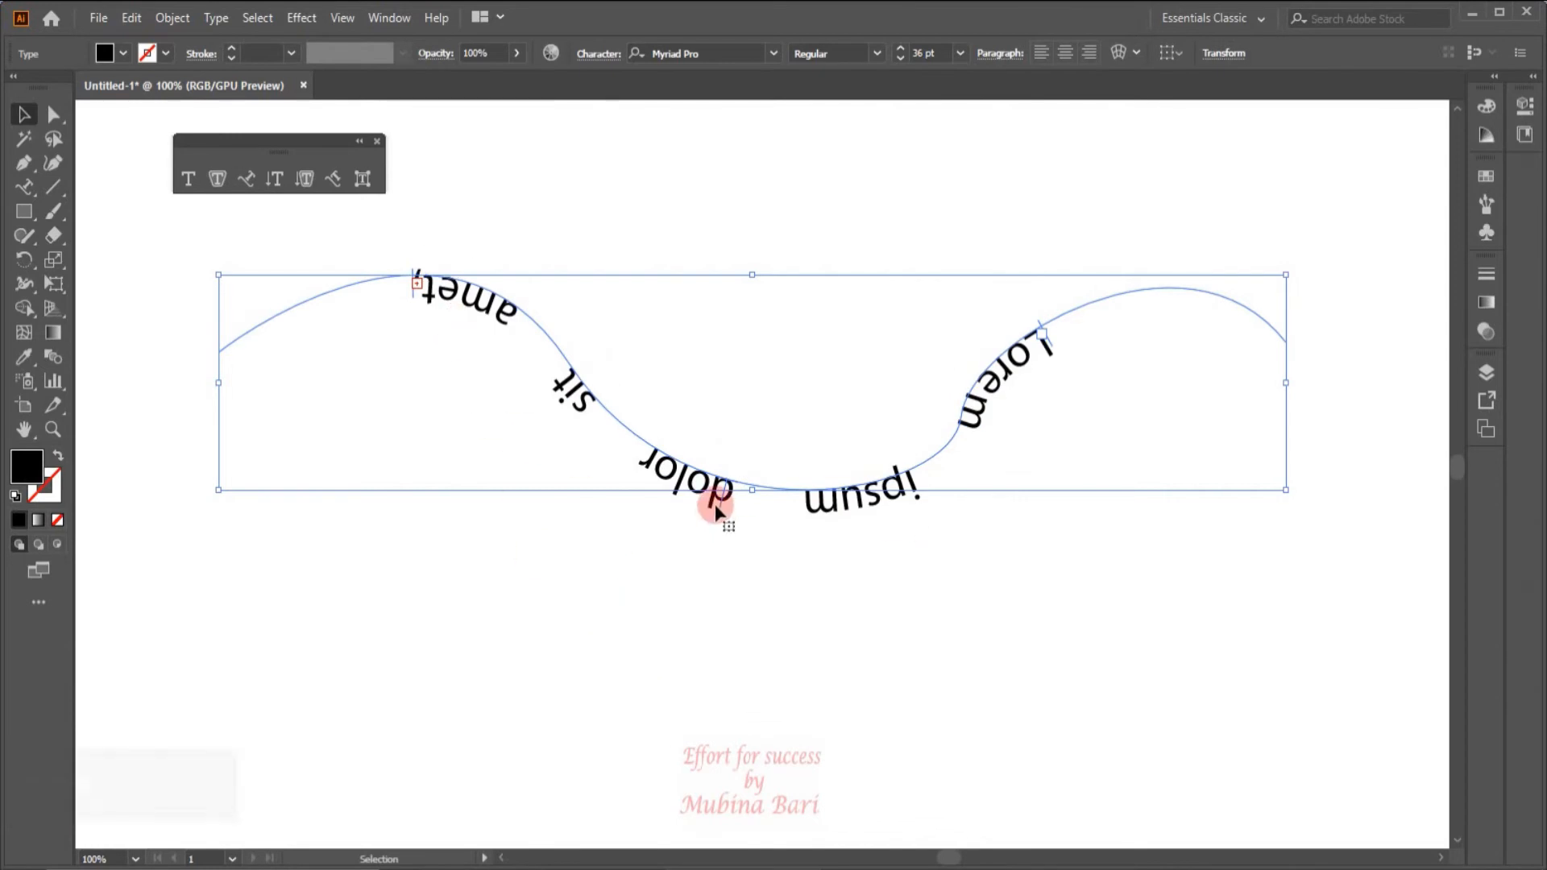
- Flip the text back above the curve, center-align it, and slide it into the dip of the wave
{"action": "left_click_drag", "start_coordinate": [719, 503], "coordinate": [627, 413]}
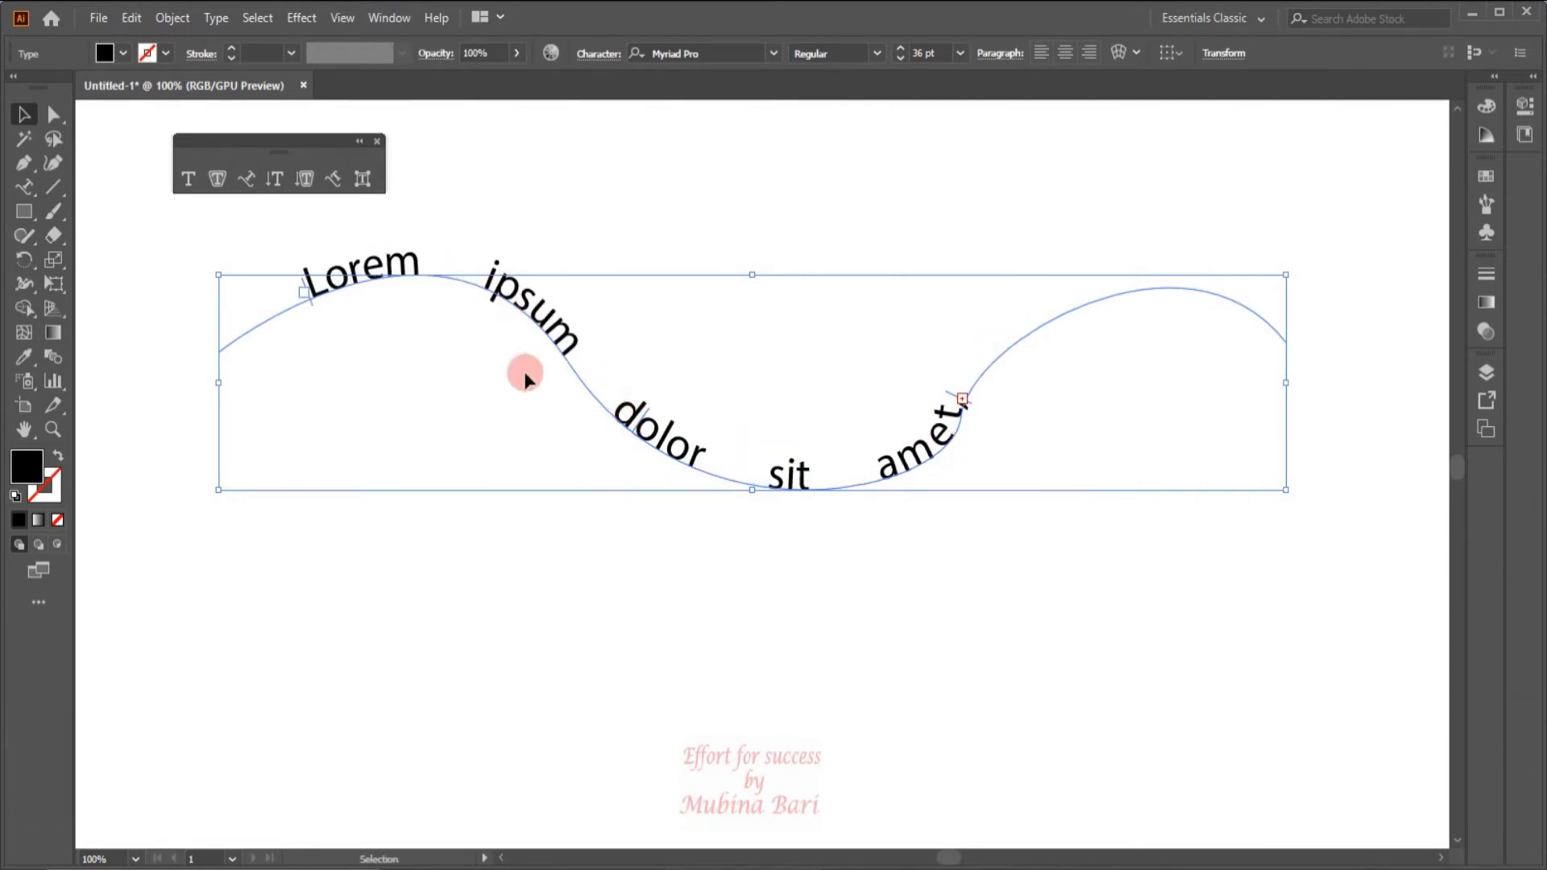
{"action": "left_click", "coordinate": [1064, 51]}
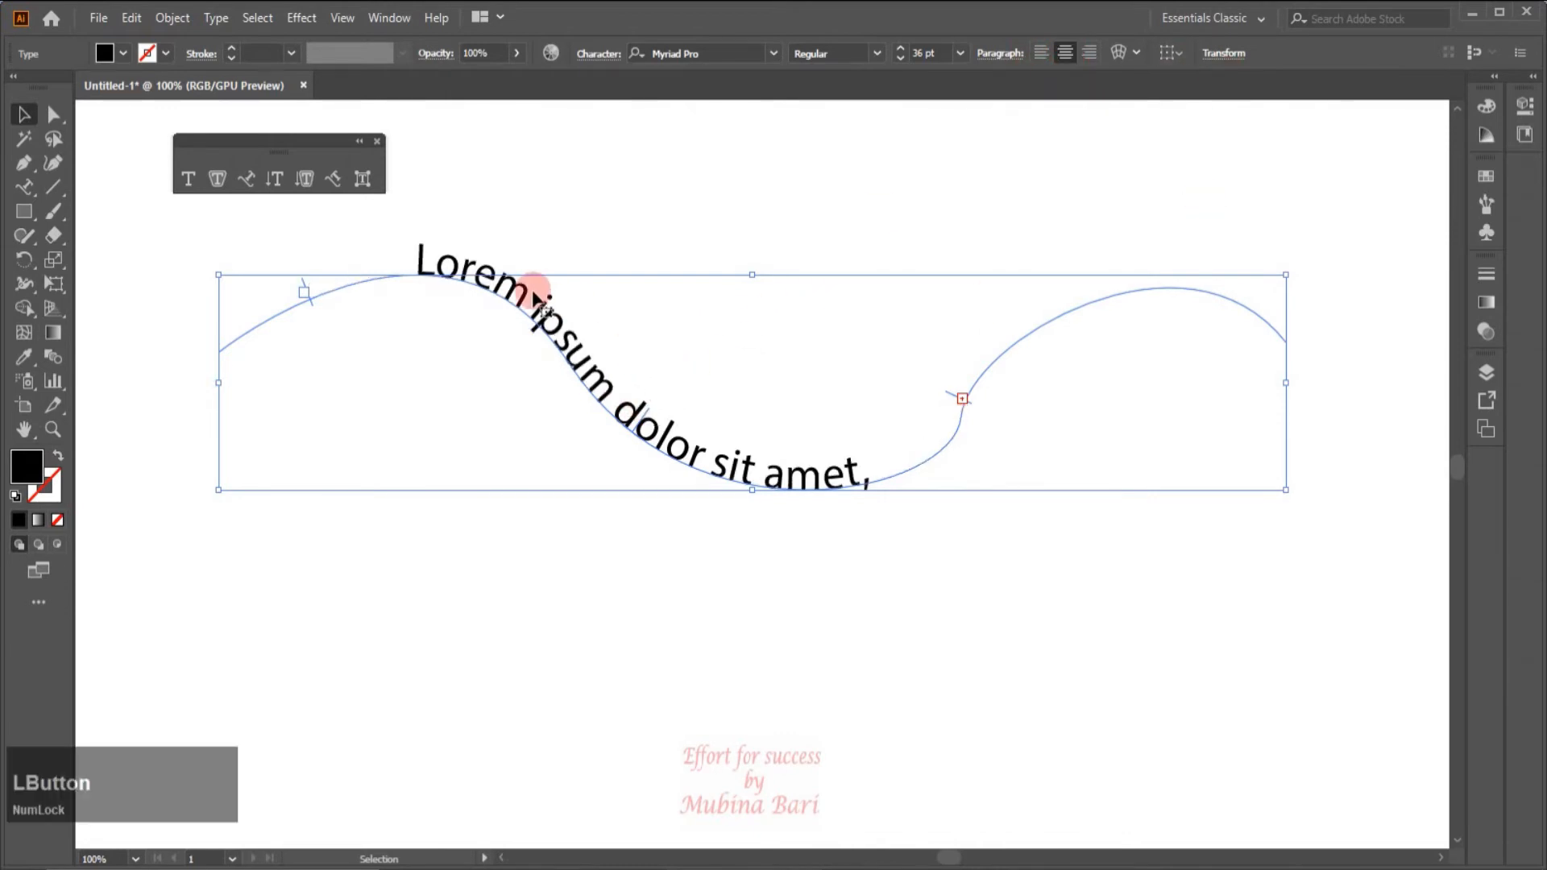
{"action": "mouse_move", "coordinate": [649, 416]}
{"action": "left_mouse_down"}
{"action": "mouse_move", "coordinate": [667, 408]}
{"action": "mouse_move", "coordinate": [629, 393]}
{"action": "left_mouse_up"}
- Fit the artboard on screen and place vertical type on the S-curve, starting near its upper bend
{"action": "left_click", "coordinate": [135, 859]}
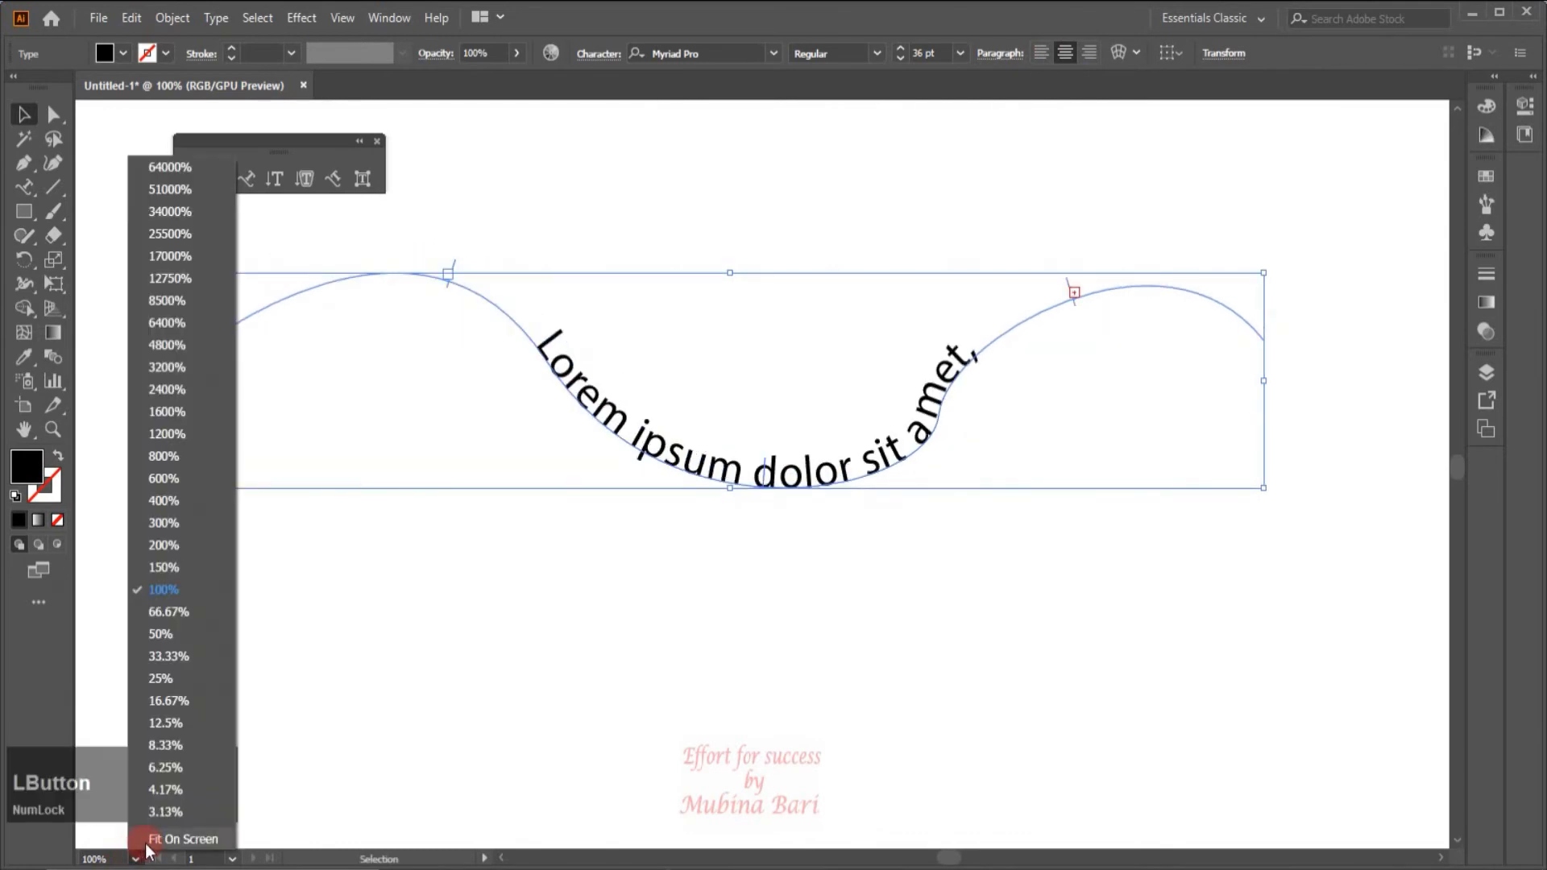
{"action": "left_click", "coordinate": [150, 840]}
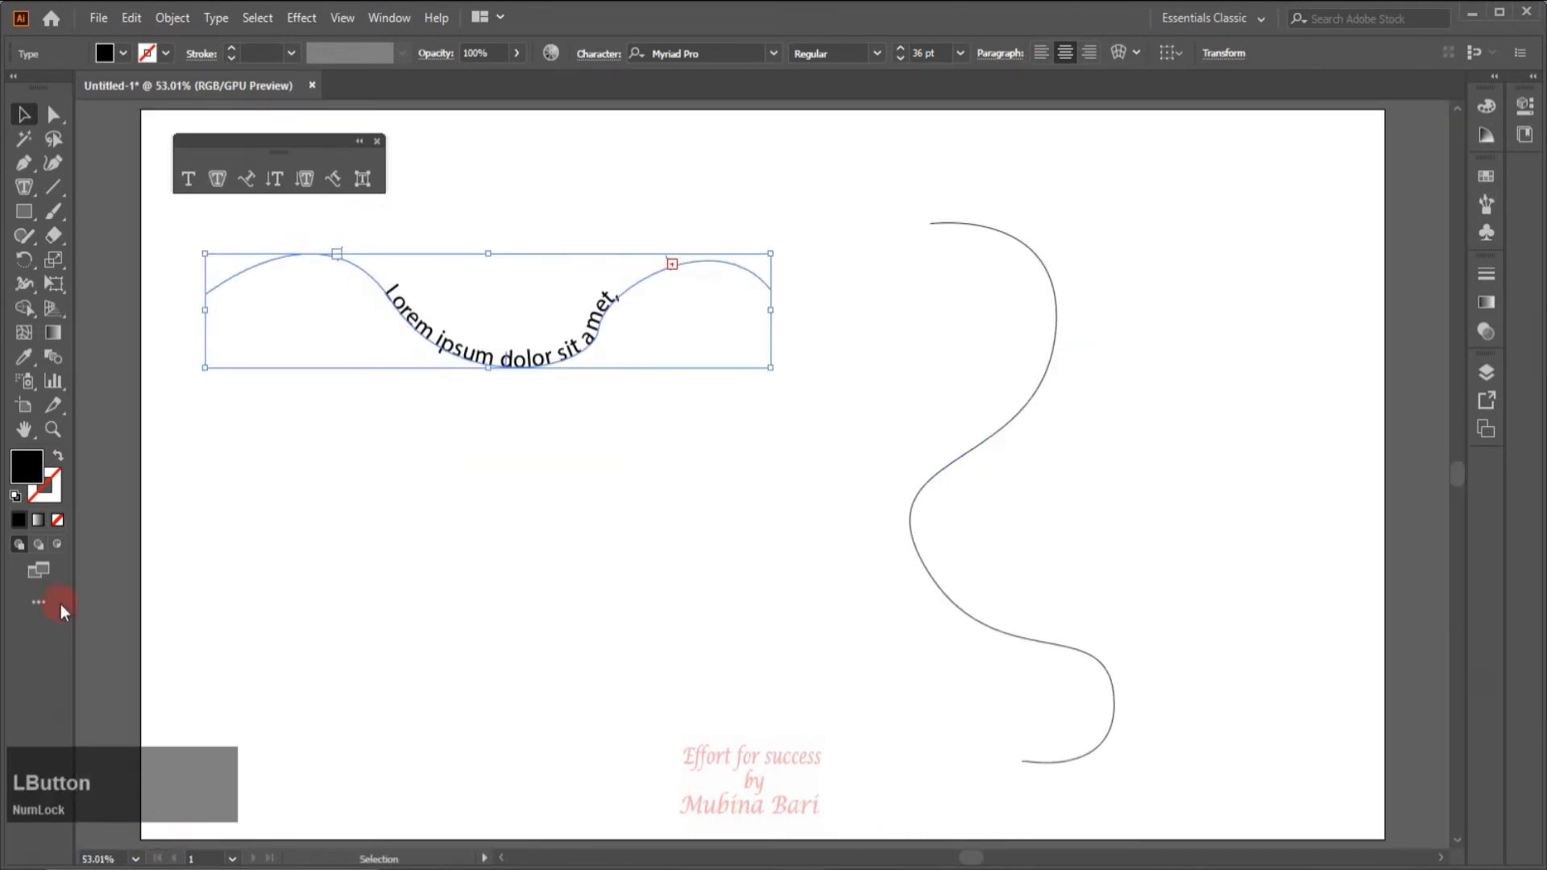
{"action": "left_click", "coordinate": [333, 179]}
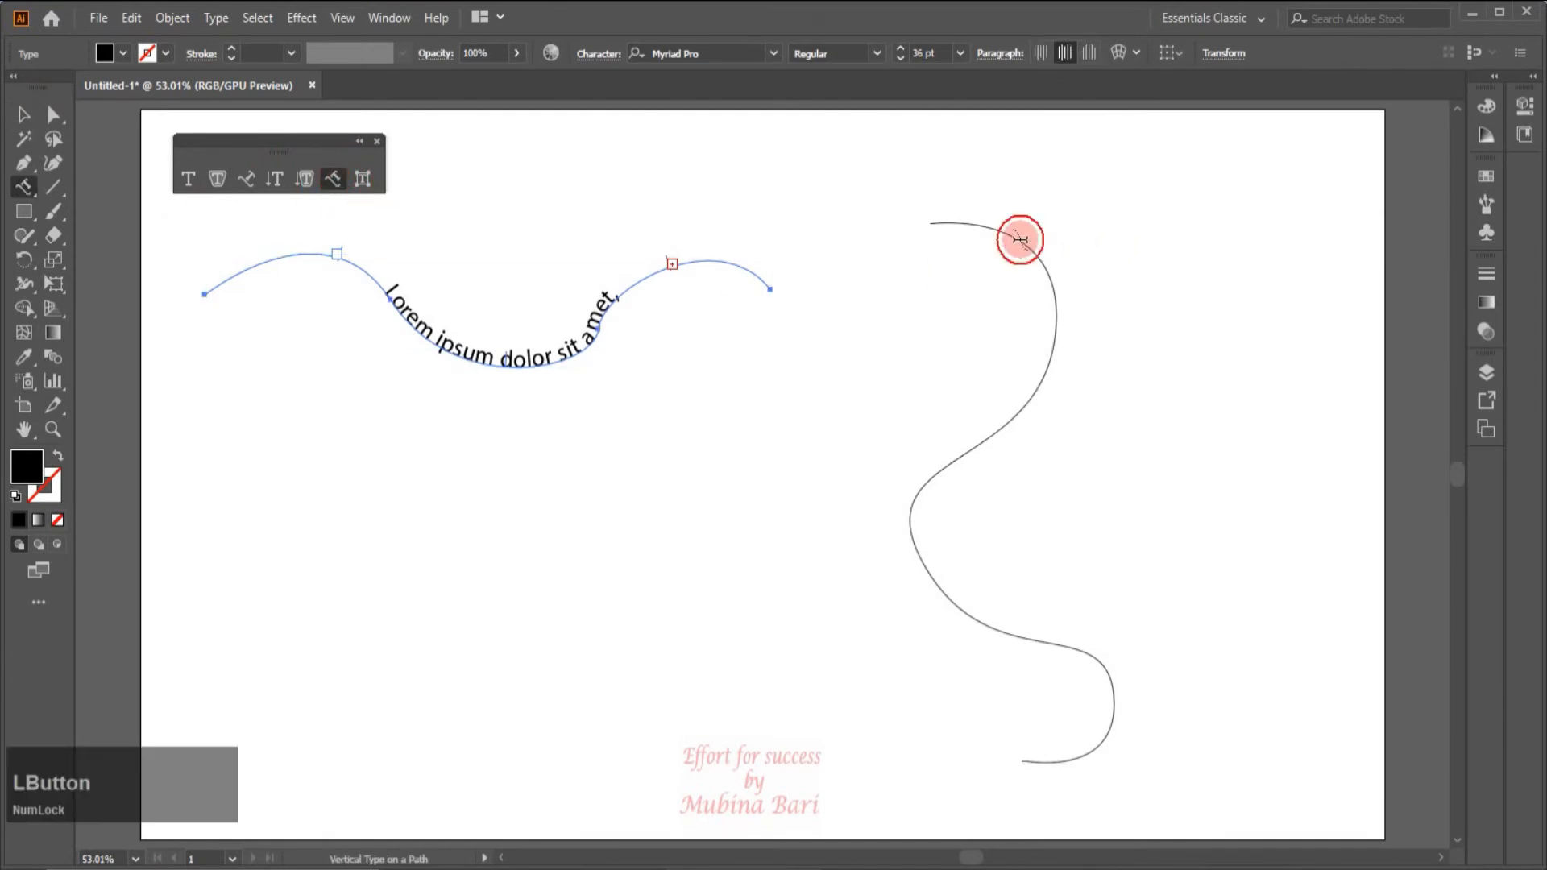
{"action": "left_click", "coordinate": [1020, 239]}
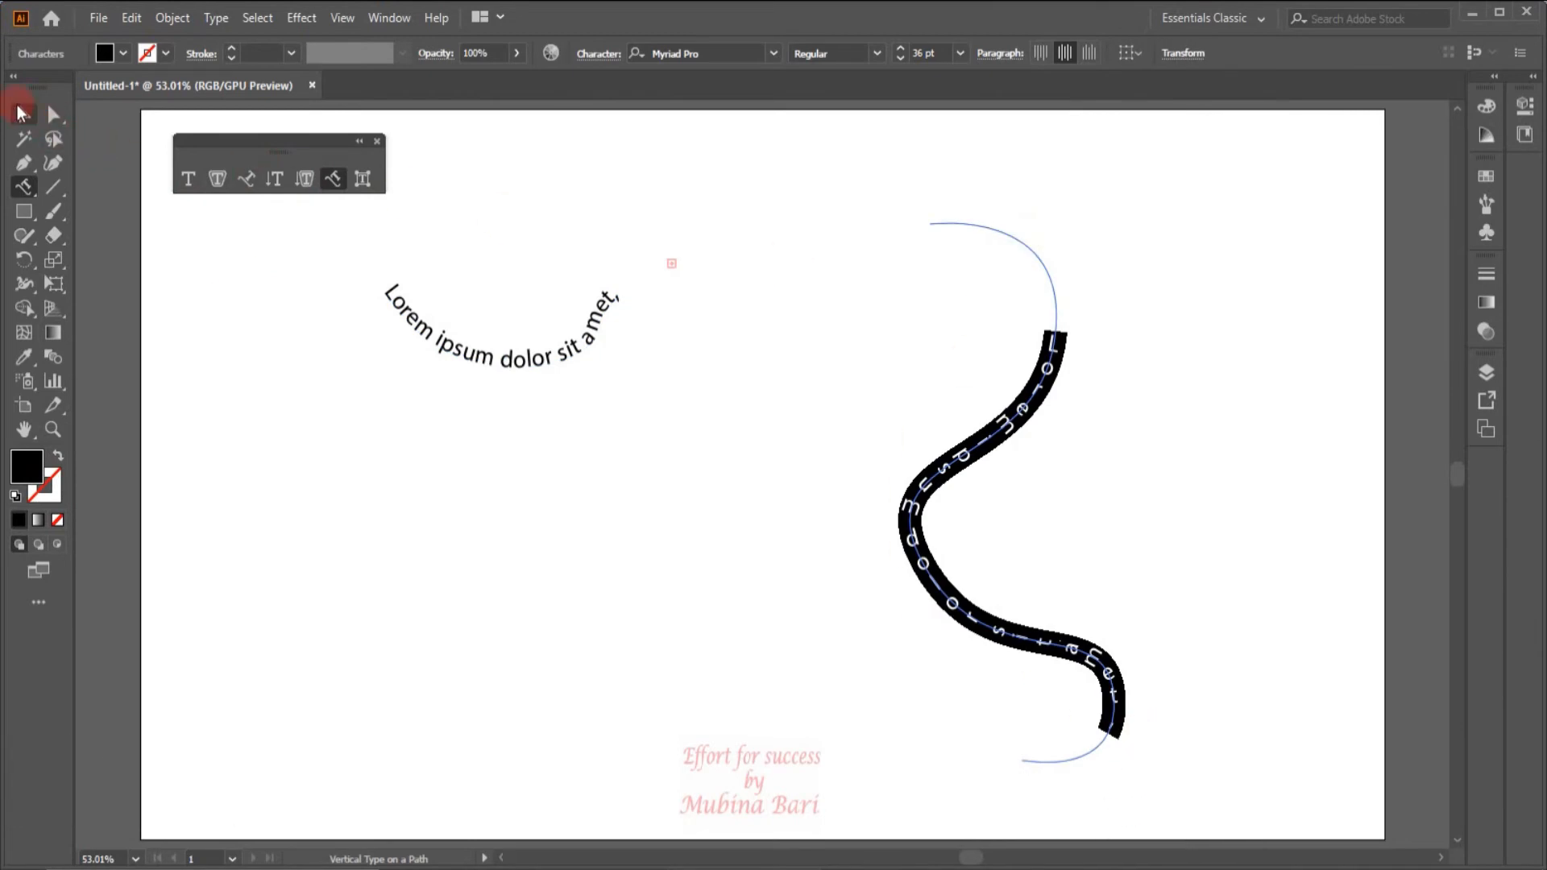
{"action": "left_click", "coordinate": [22, 113]}
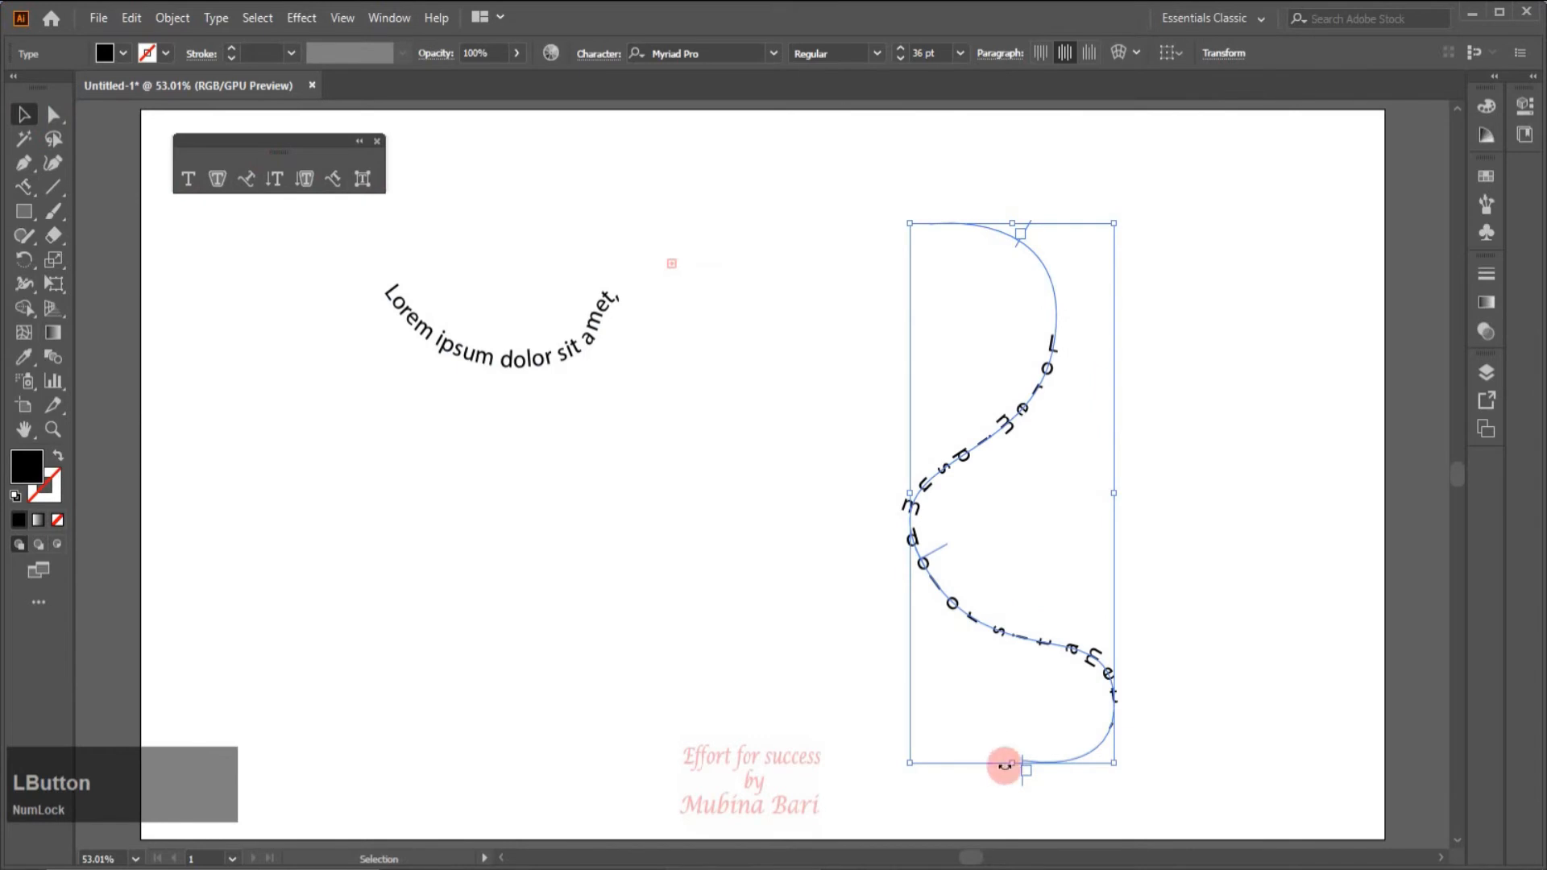
- Move the vertical text's start bracket down the S-curve and shift the text by its middle bracket
{"action": "left_click_drag", "start_coordinate": [1022, 225], "coordinate": [1169, 390]}
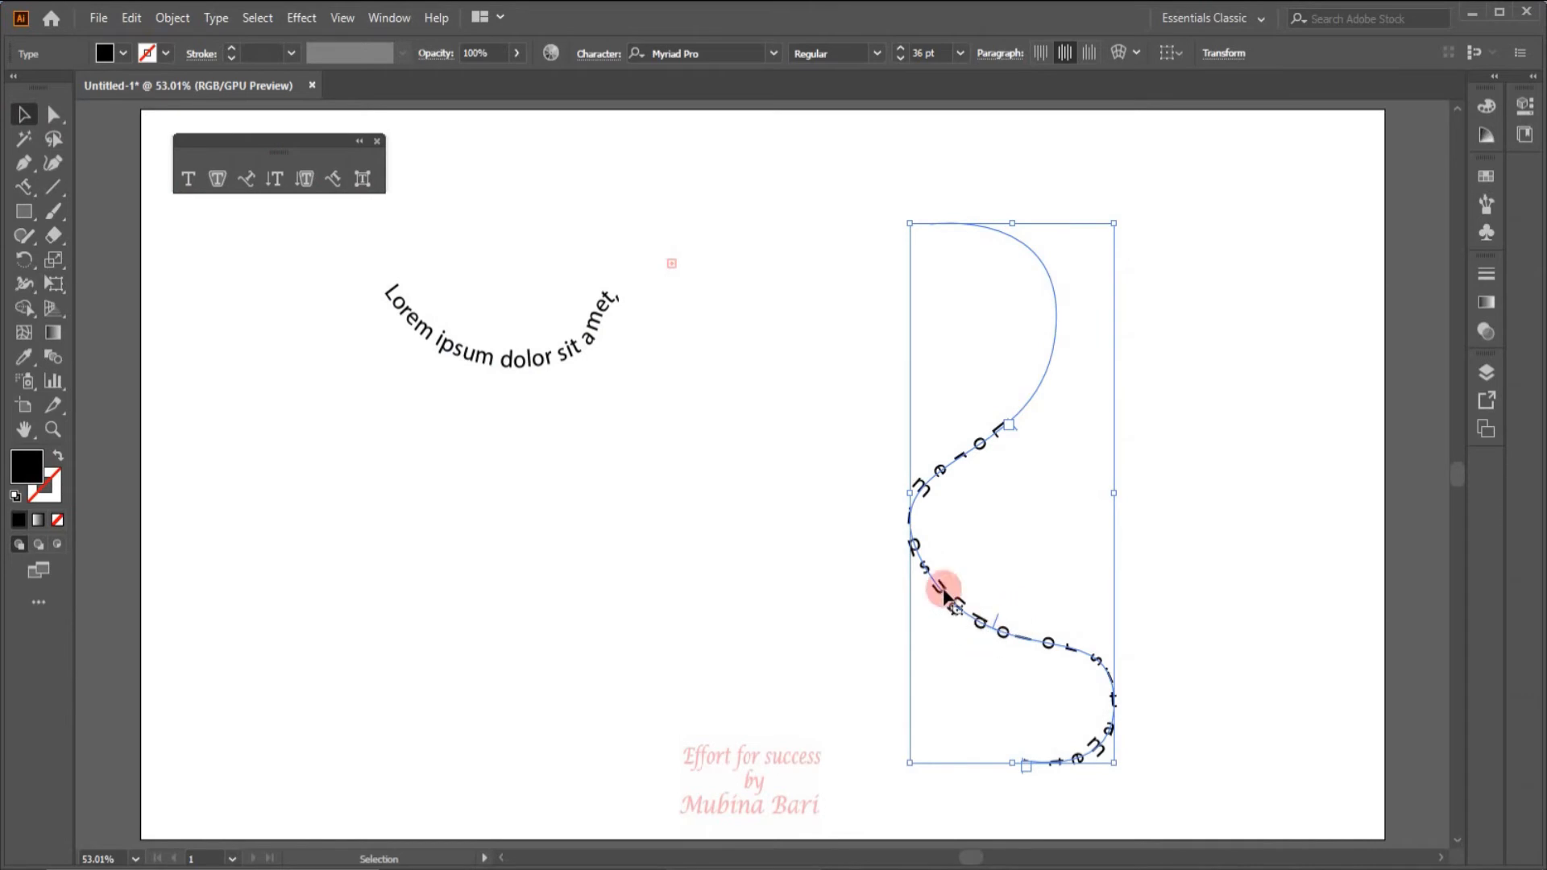
{"action": "left_click", "coordinate": [998, 620]}
{"action": "left_click_drag", "start_coordinate": [997, 620], "coordinate": [1050, 424]}
- Delete both path texts and draw a new open wavy curve across the upper artboard with the Pen tool
{"action": "key", "text": "Delete"}
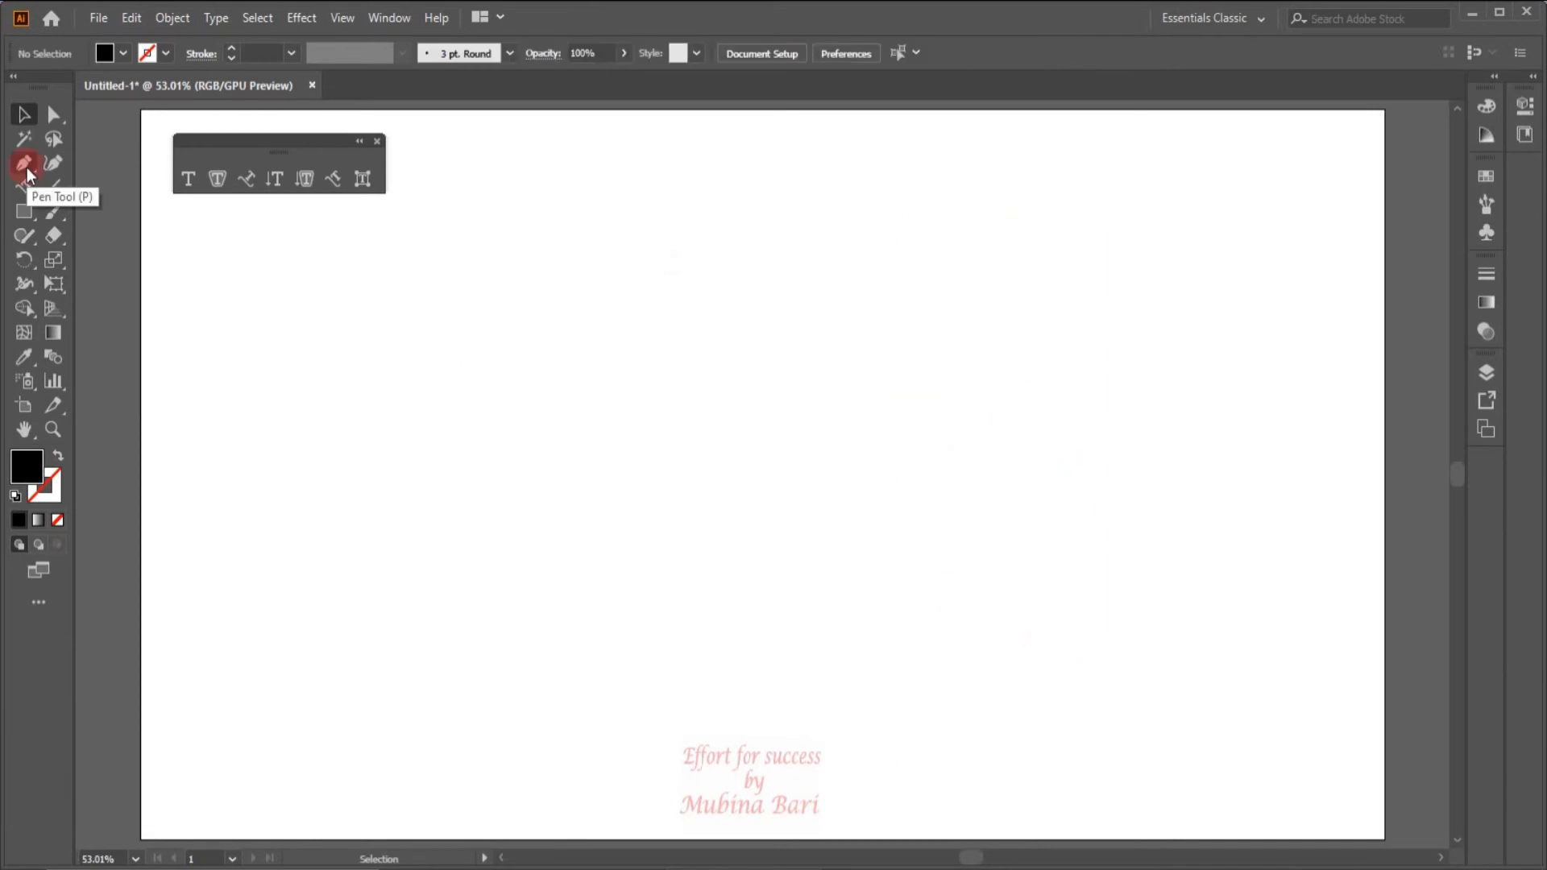
{"action": "left_click", "coordinate": [24, 164]}
{"action": "left_click_drag", "start_coordinate": [248, 318], "coordinate": [275, 323]}
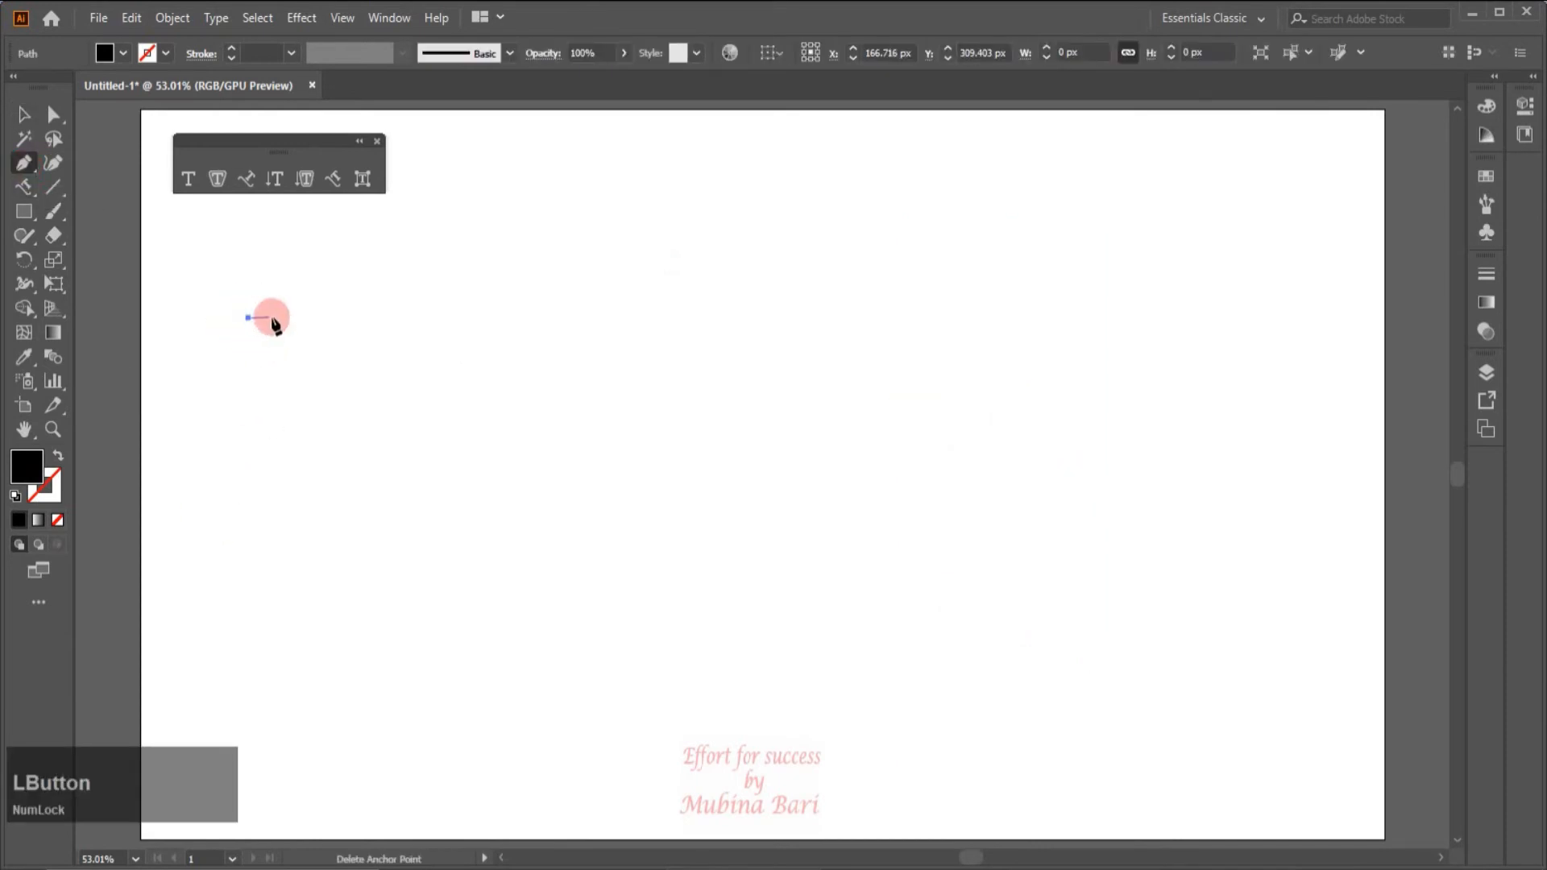
{"action": "left_click_drag", "start_coordinate": [391, 296], "coordinate": [425, 342]}
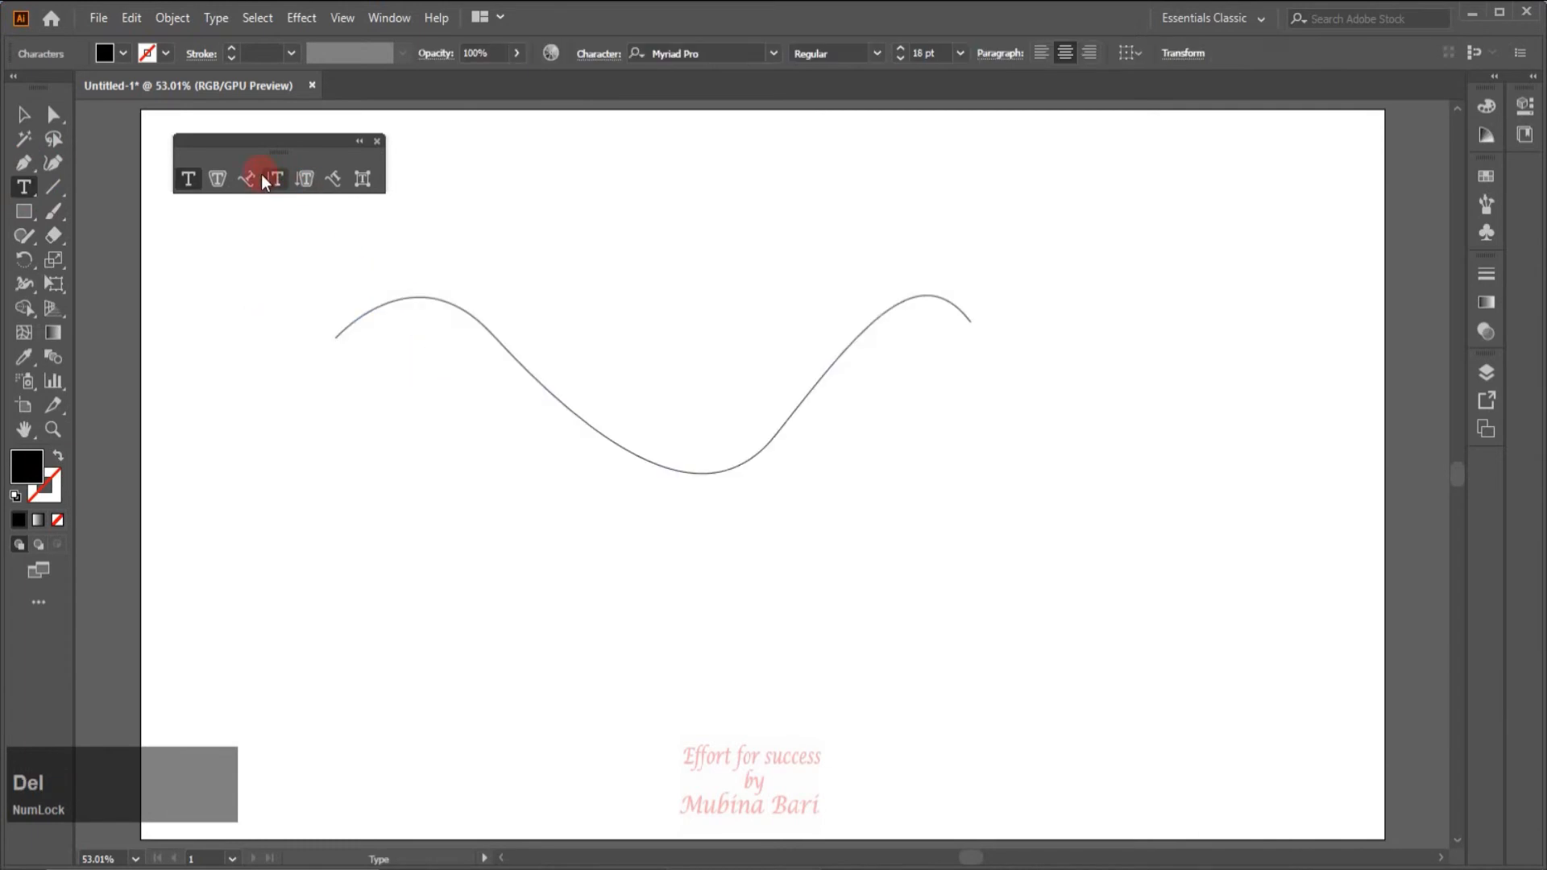
- Place horizontal type on the new wavy curve, starting near its first crest, and set the font size to 24 pt
{"action": "left_click", "coordinate": [247, 178]}
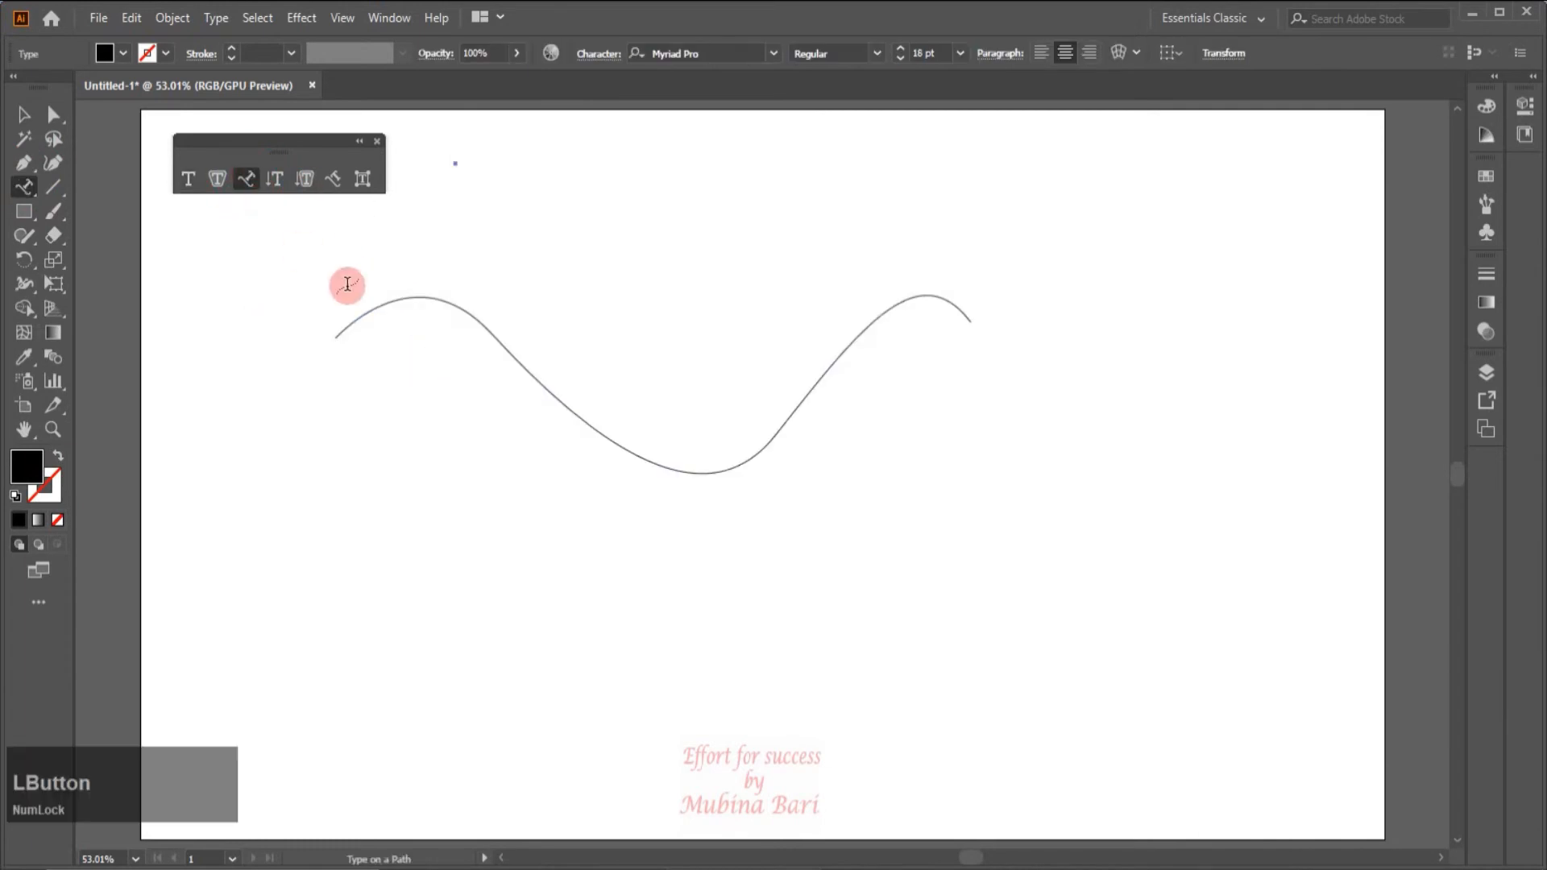
{"action": "left_click", "coordinate": [393, 300]}
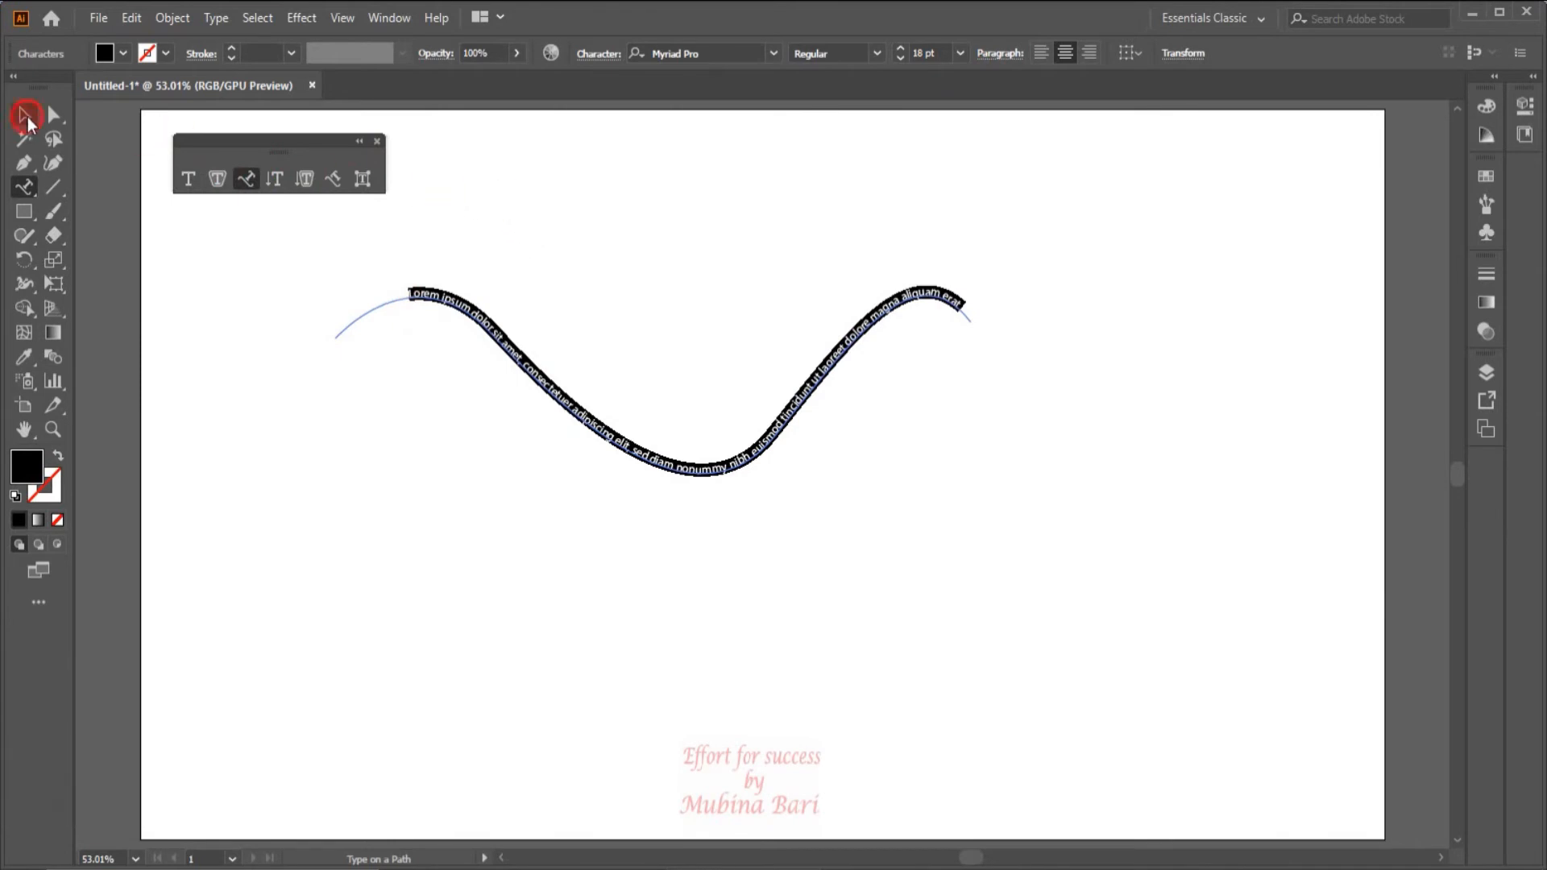
{"action": "left_click", "coordinate": [24, 115]}
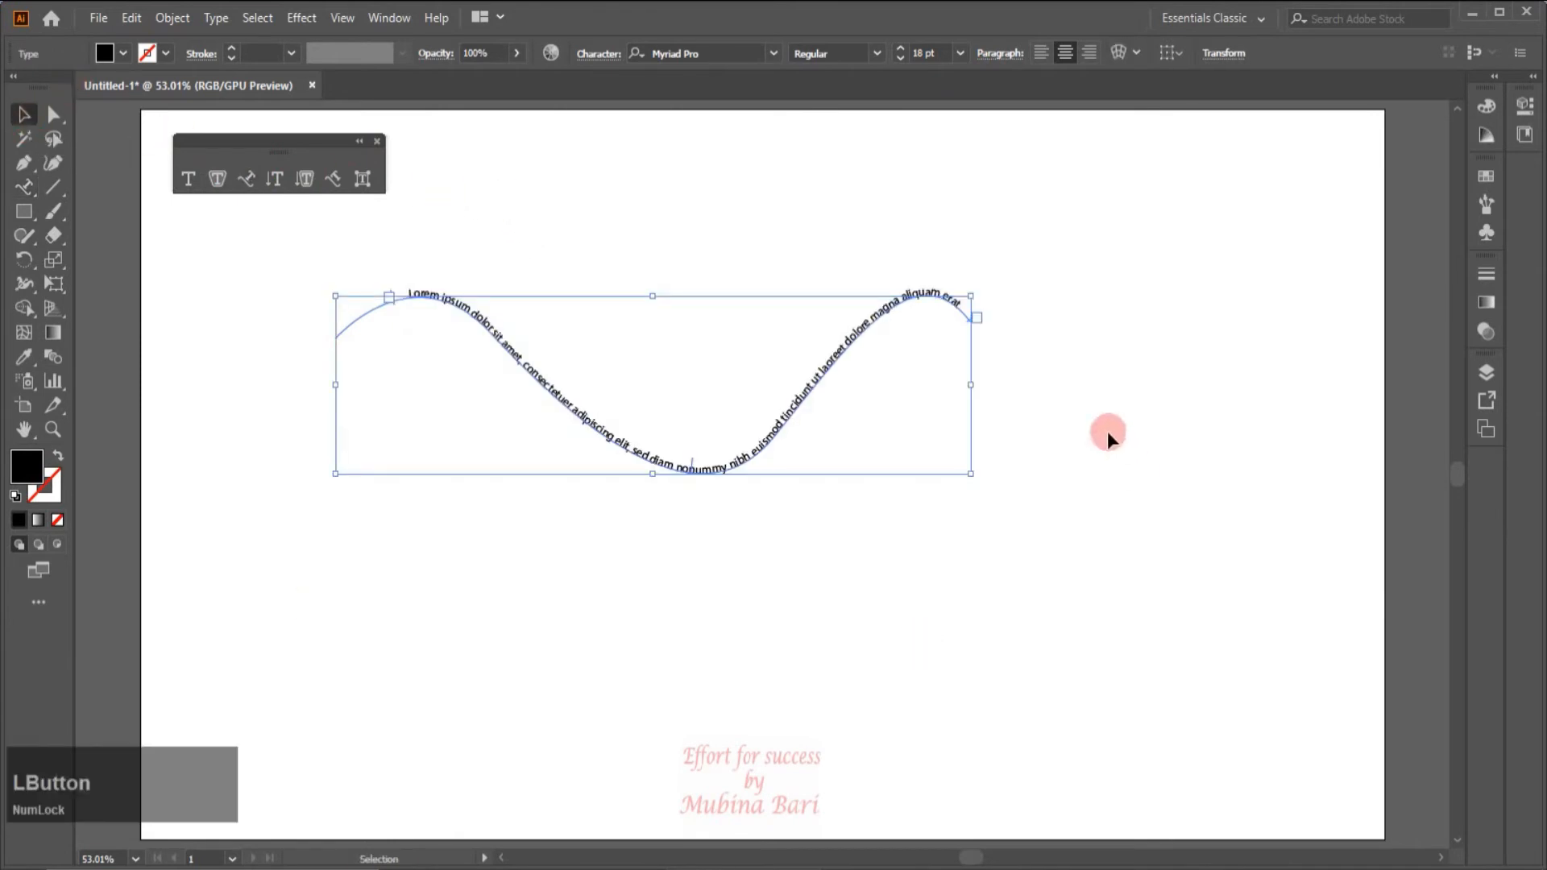
{"action": "left_click", "coordinate": [962, 54]}
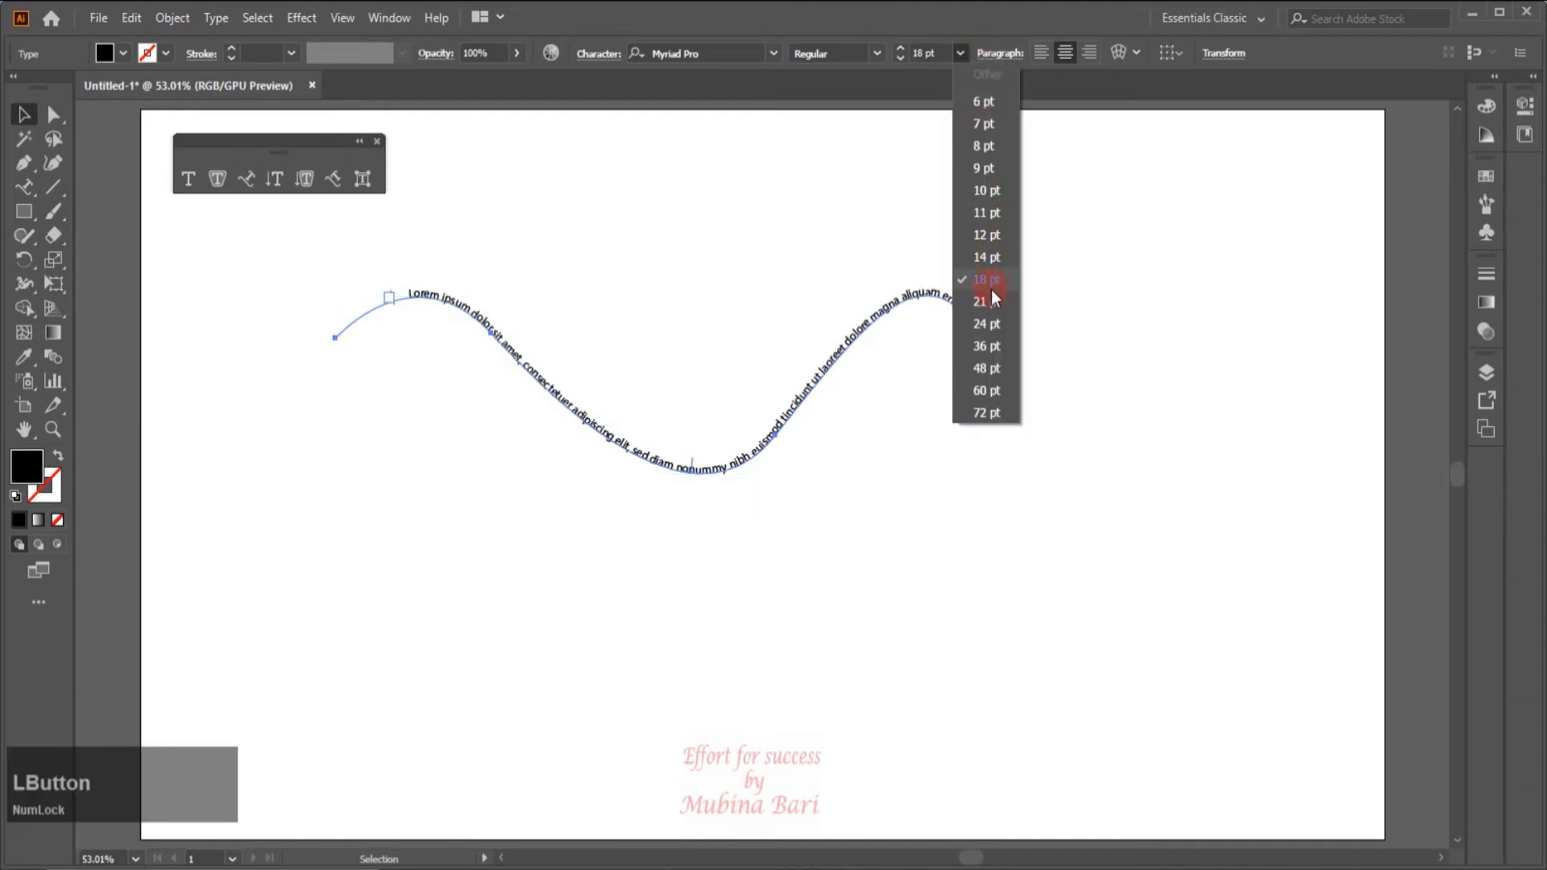
{"action": "left_click", "coordinate": [986, 323]}
- Draw a second open S-shaped curve below the text's right end, apply the default fill and stroke, and deselect it
{"action": "left_click", "coordinate": [27, 161]}
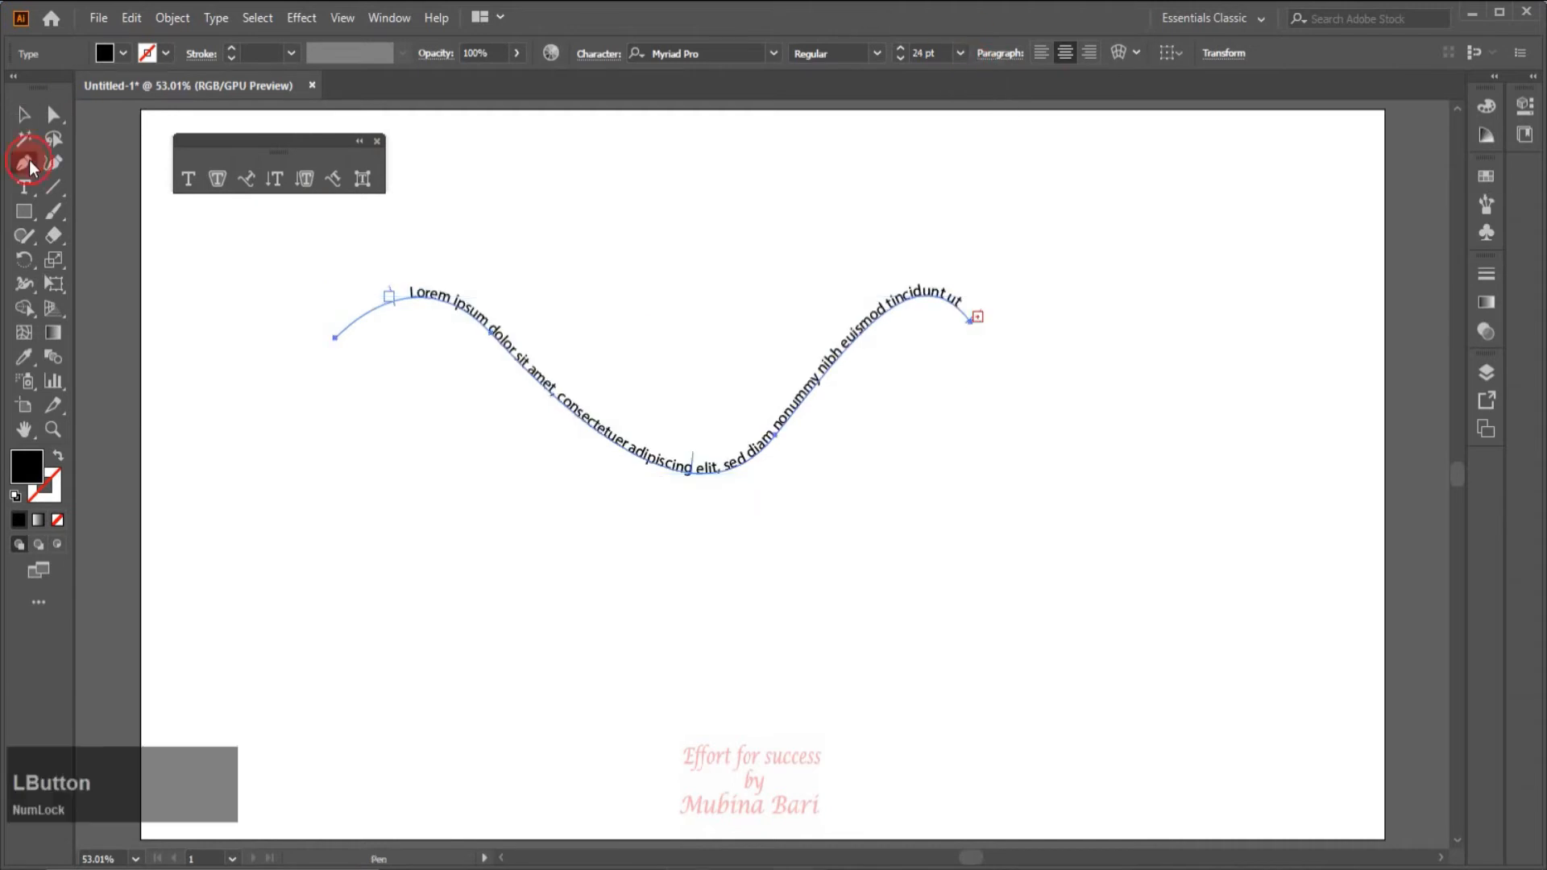
{"action": "left_click", "coordinate": [1054, 463]}
{"action": "left_click_drag", "start_coordinate": [937, 465], "coordinate": [891, 541]}
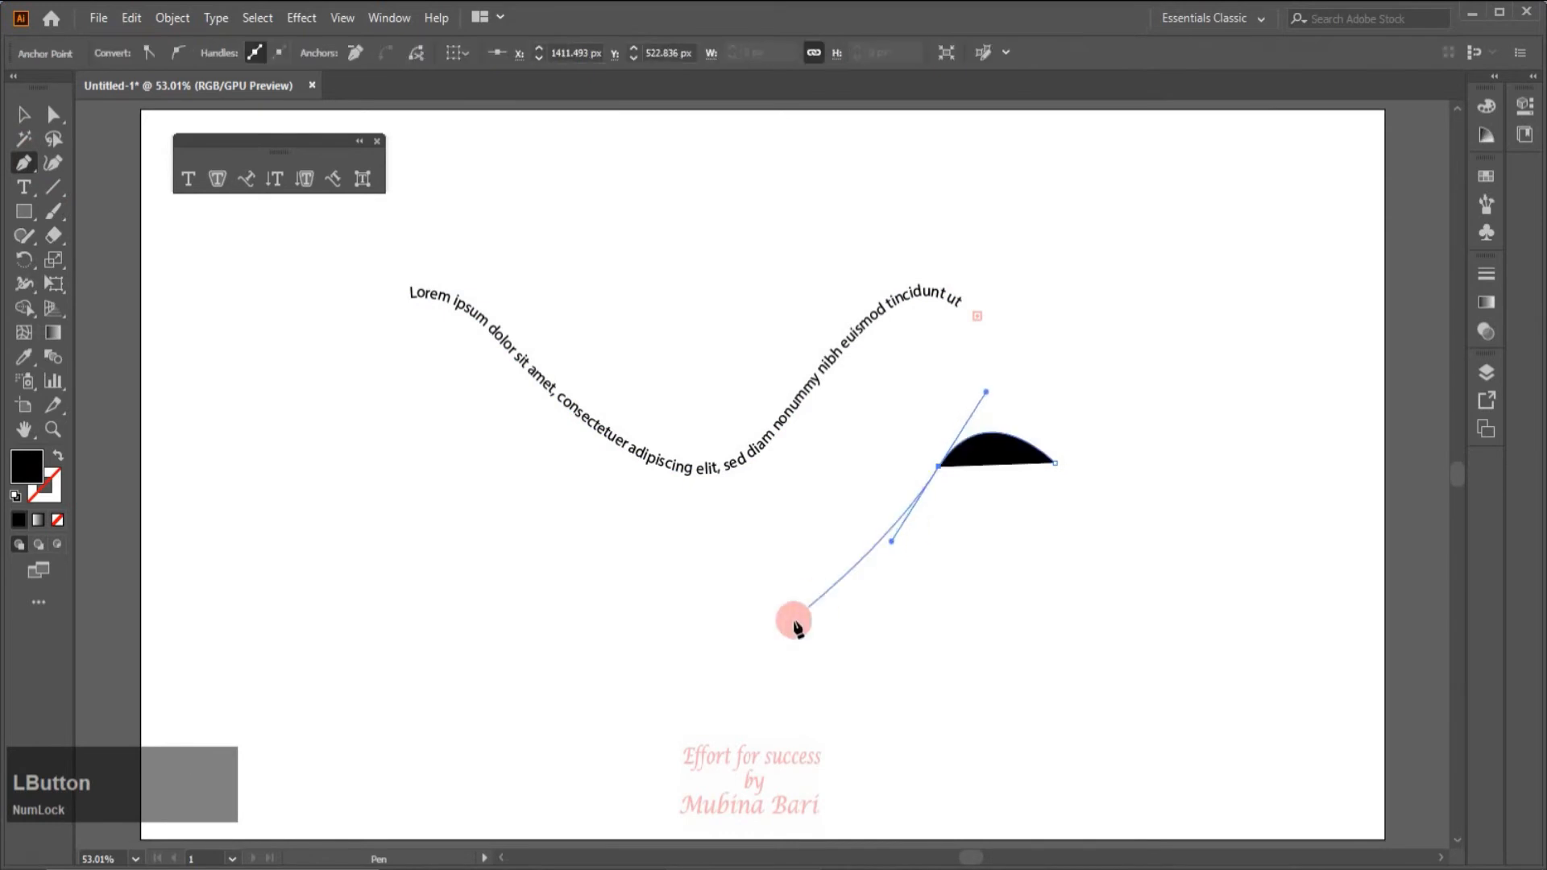
{"action": "mouse_move", "coordinate": [727, 627]}
{"action": "left_mouse_down"}
{"action": "mouse_move", "coordinate": [708, 570]}
{"action": "mouse_move", "coordinate": [666, 563]}
{"action": "mouse_move", "coordinate": [612, 516]}
{"action": "left_mouse_up"}
{"action": "key", "text": "d"}
{"action": "key", "text": "v"}
{"action": "left_click", "coordinate": [596, 500]}
- Thread the overflow text from the end of the wavy path onto the second curve
{"action": "left_click", "coordinate": [670, 469]}
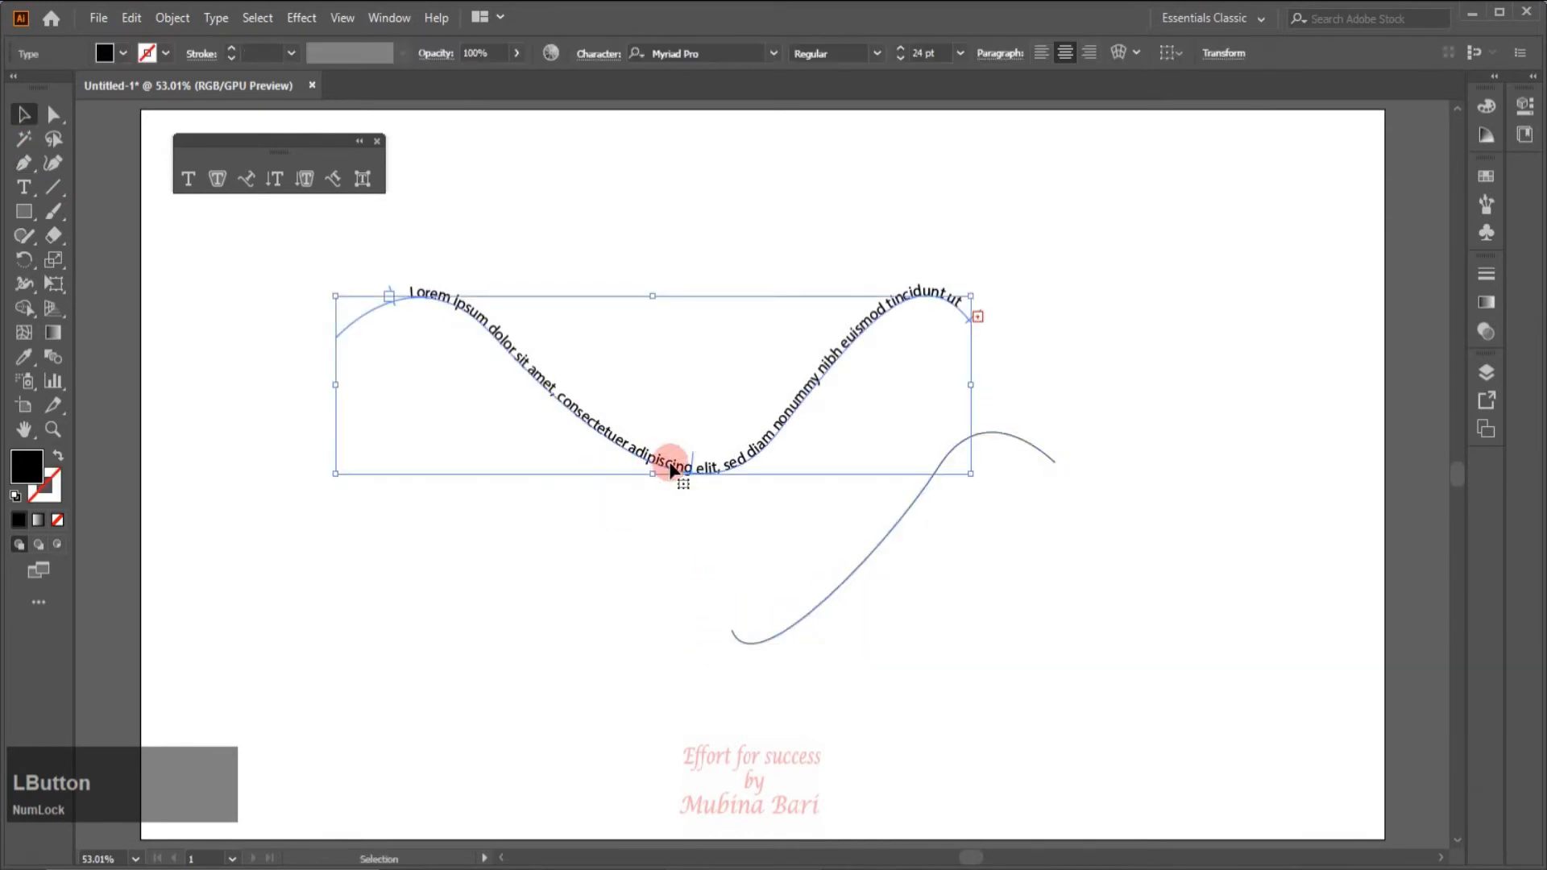
{"action": "left_click", "coordinate": [977, 317]}
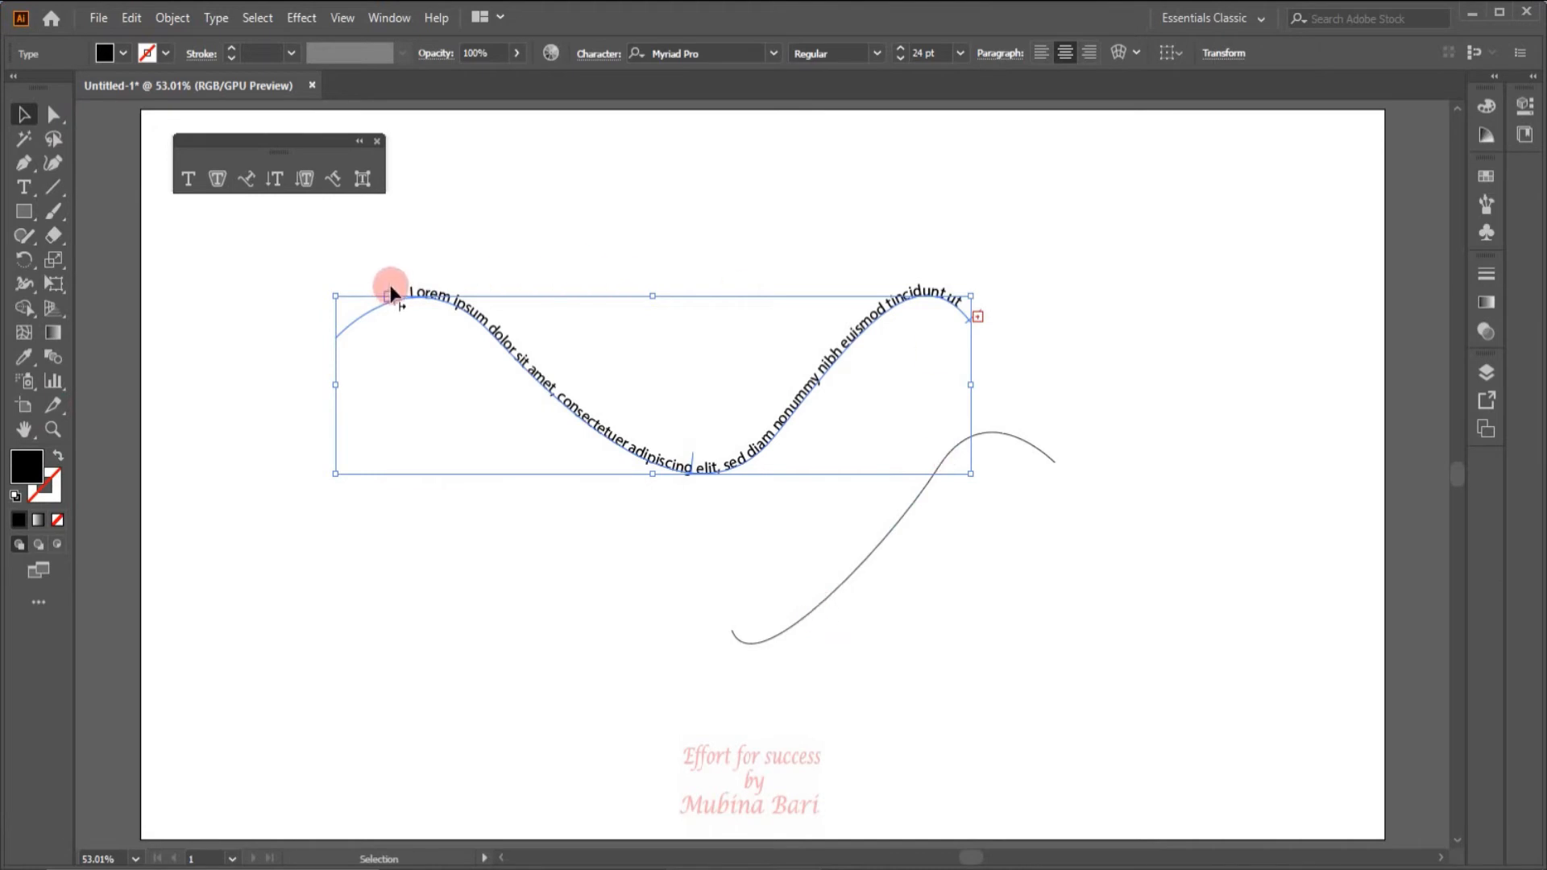
{"action": "double_click", "coordinate": [977, 316]}
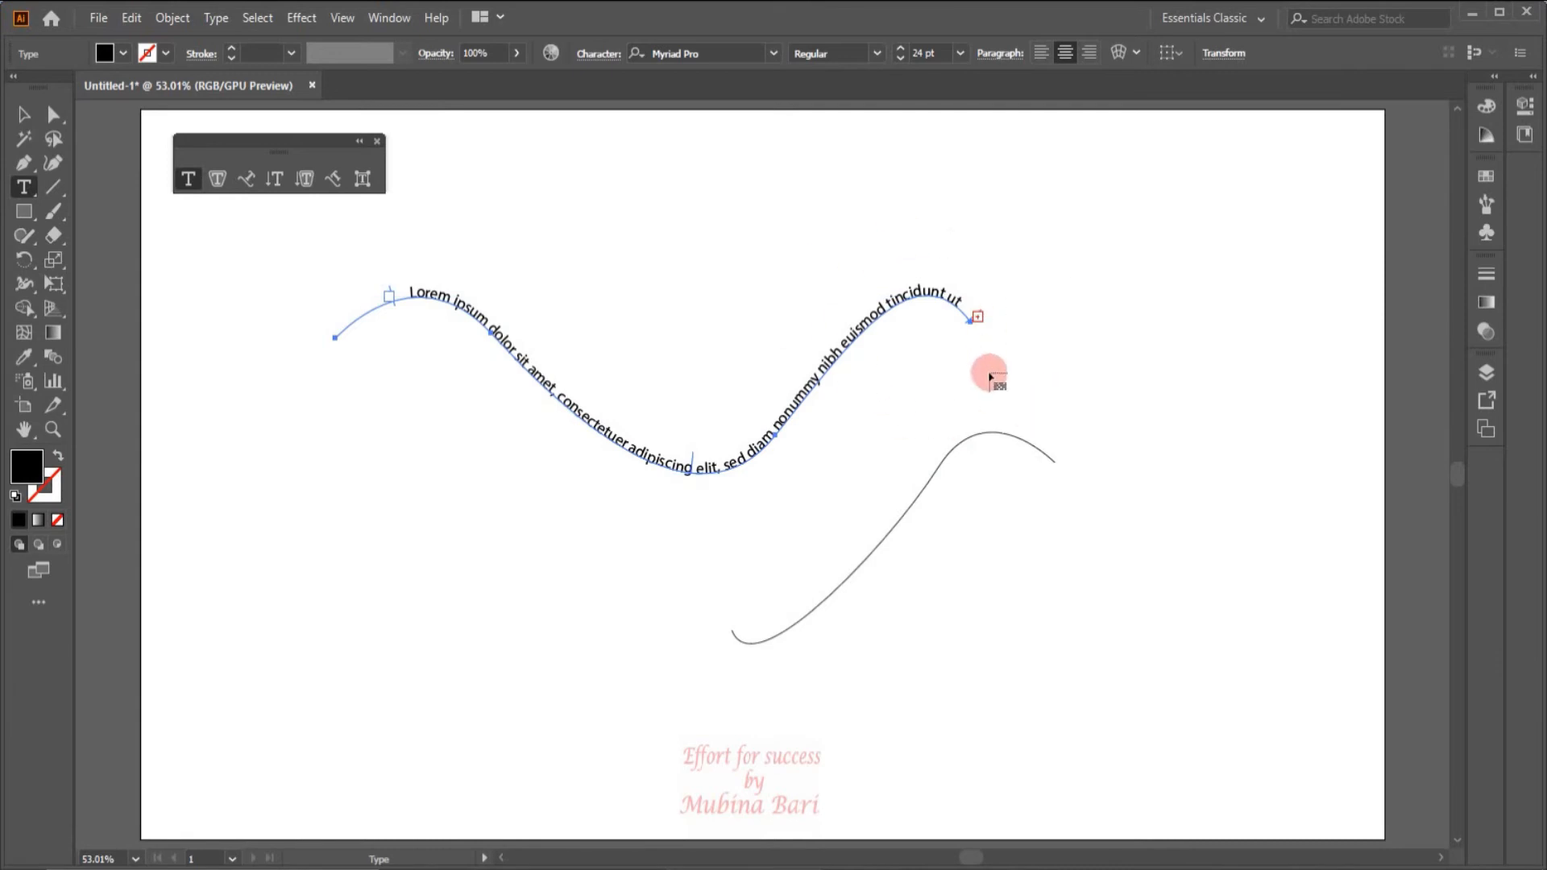
{"action": "left_click", "coordinate": [993, 435]}
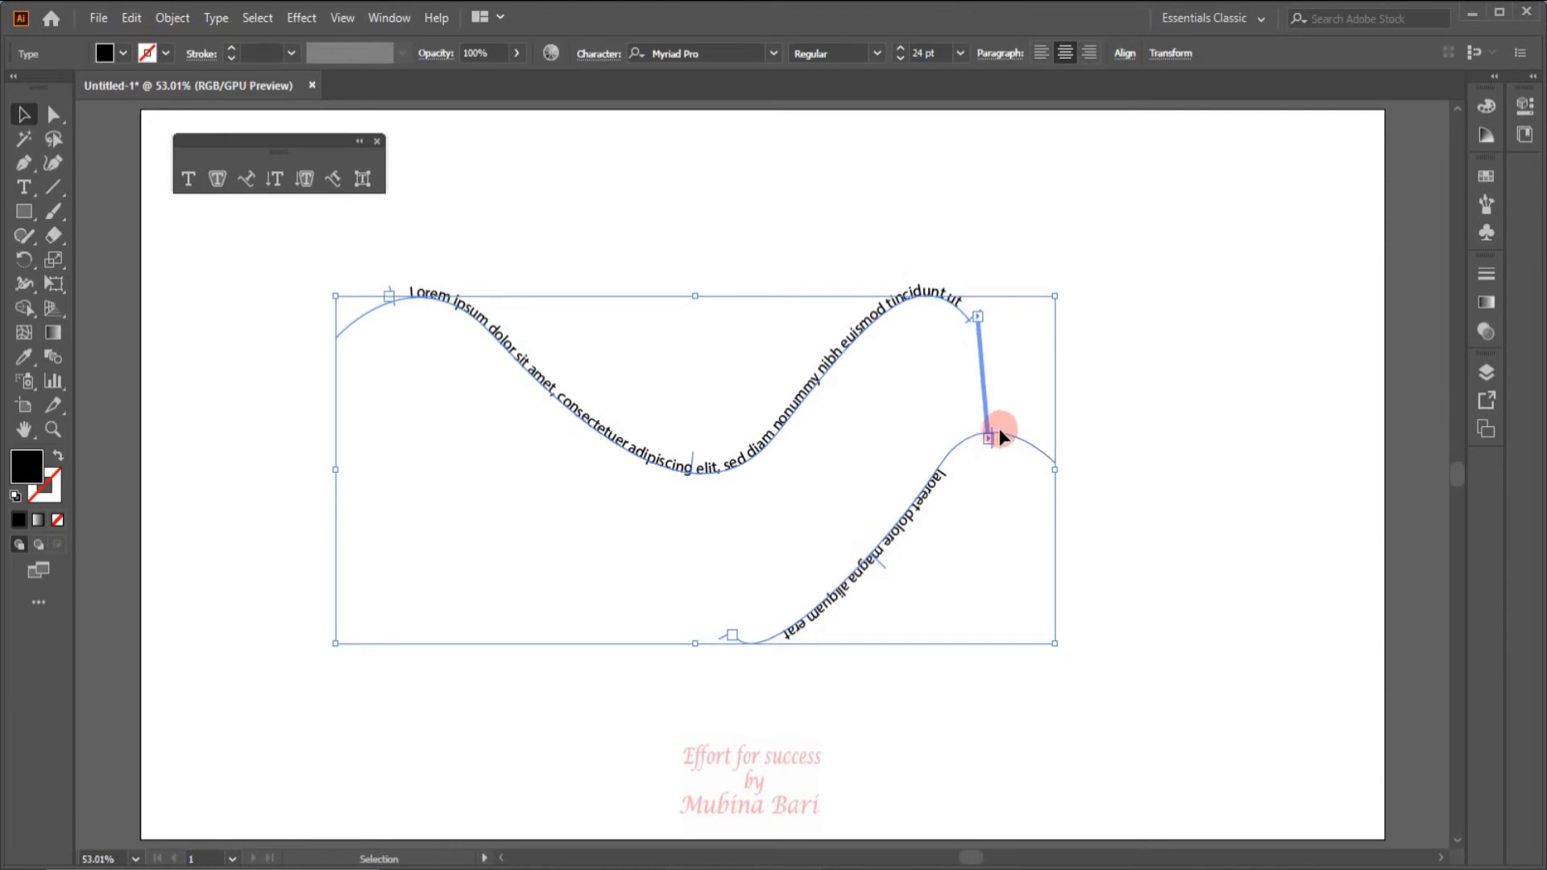
- Draw a straight diagonal line below the wavy text's left end with the Pen tool
{"action": "left_click", "coordinate": [23, 165]}
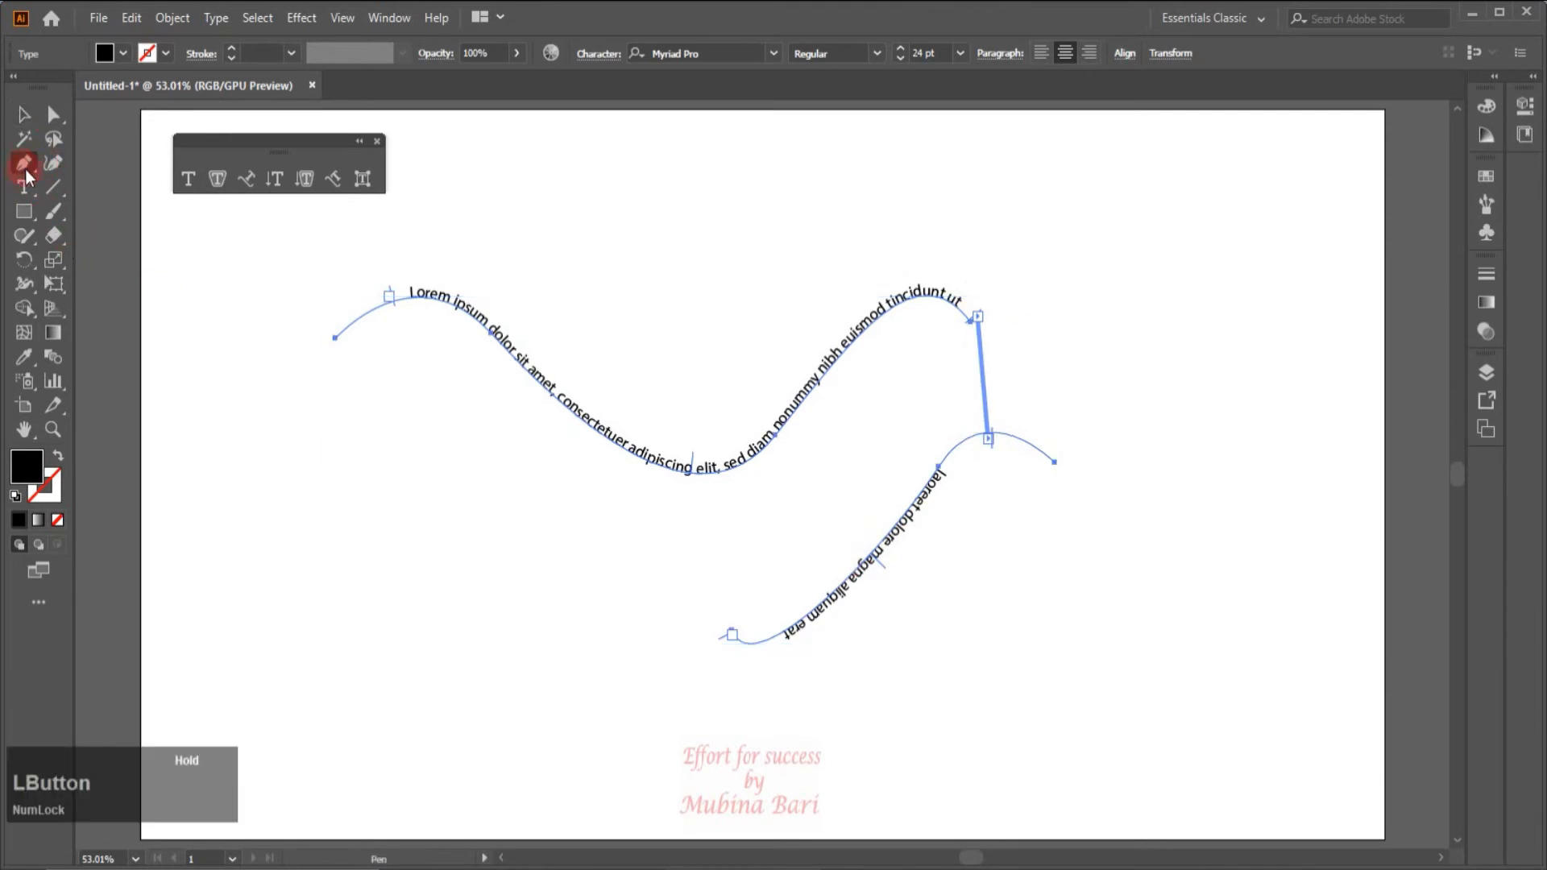
{"action": "left_click", "coordinate": [213, 440]}
{"action": "left_click", "coordinate": [415, 567]}
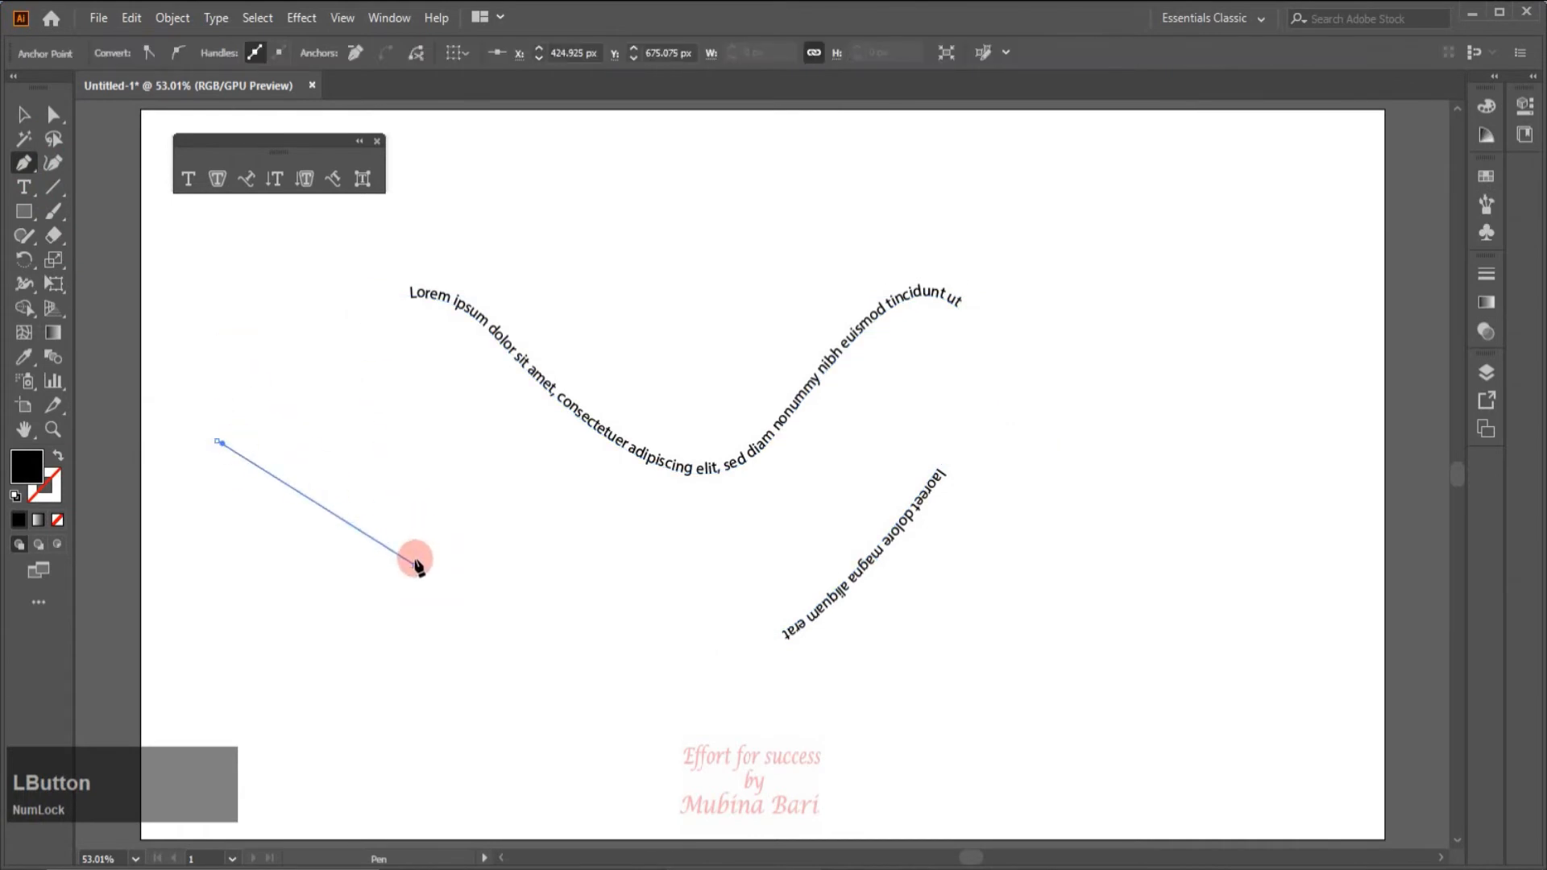
{"action": "left_click", "coordinate": [23, 115]}
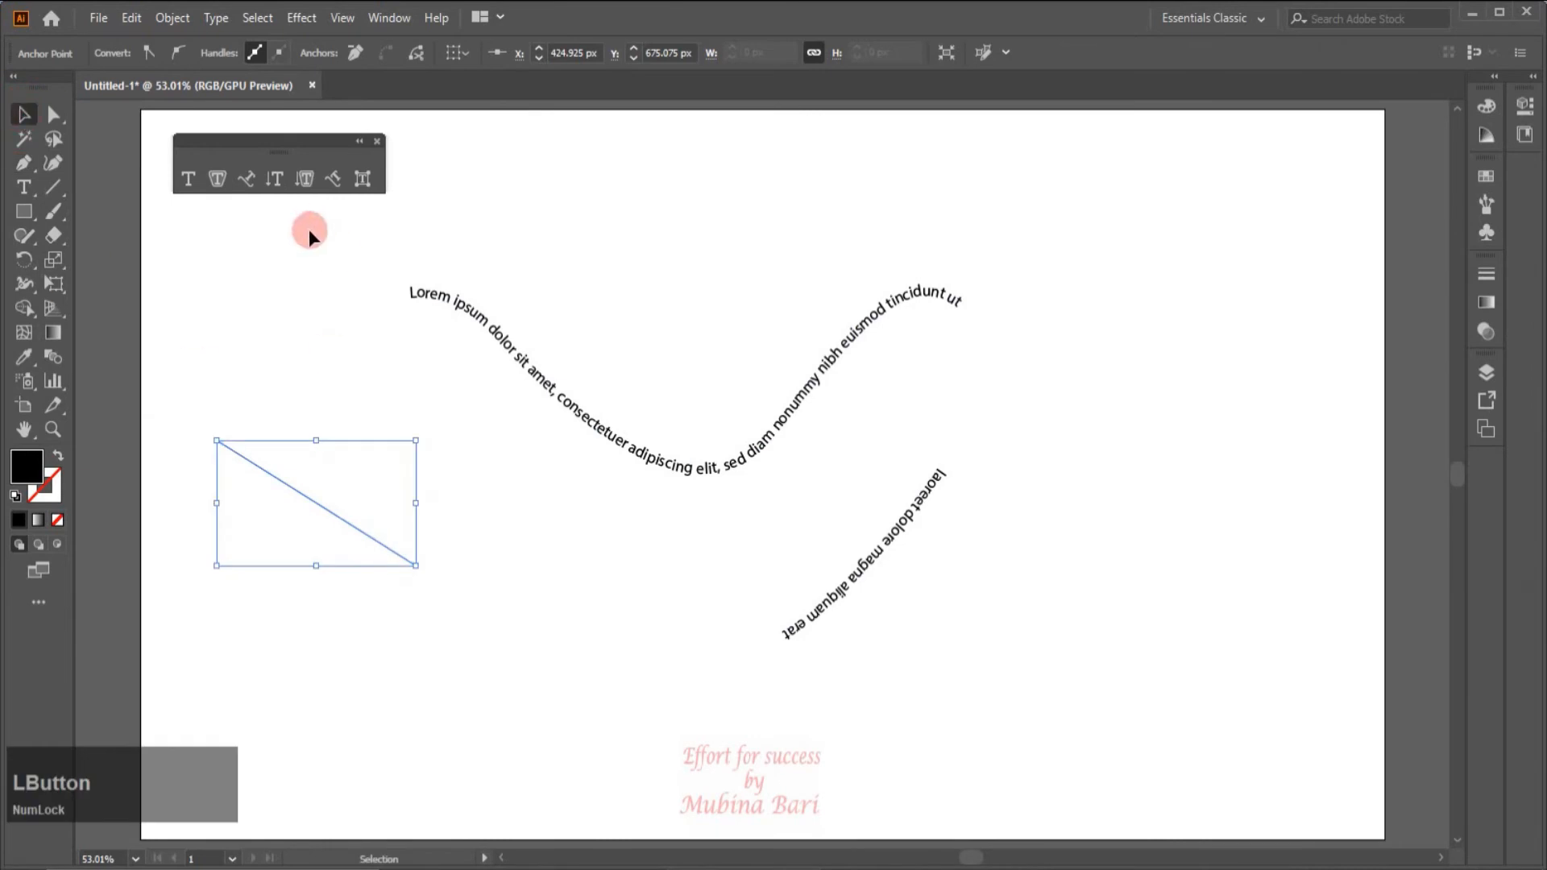
- Thread the wavy path text backwards from its start onto the new diagonal line, so the line carries the text's beginning
{"action": "left_click", "coordinate": [441, 303]}
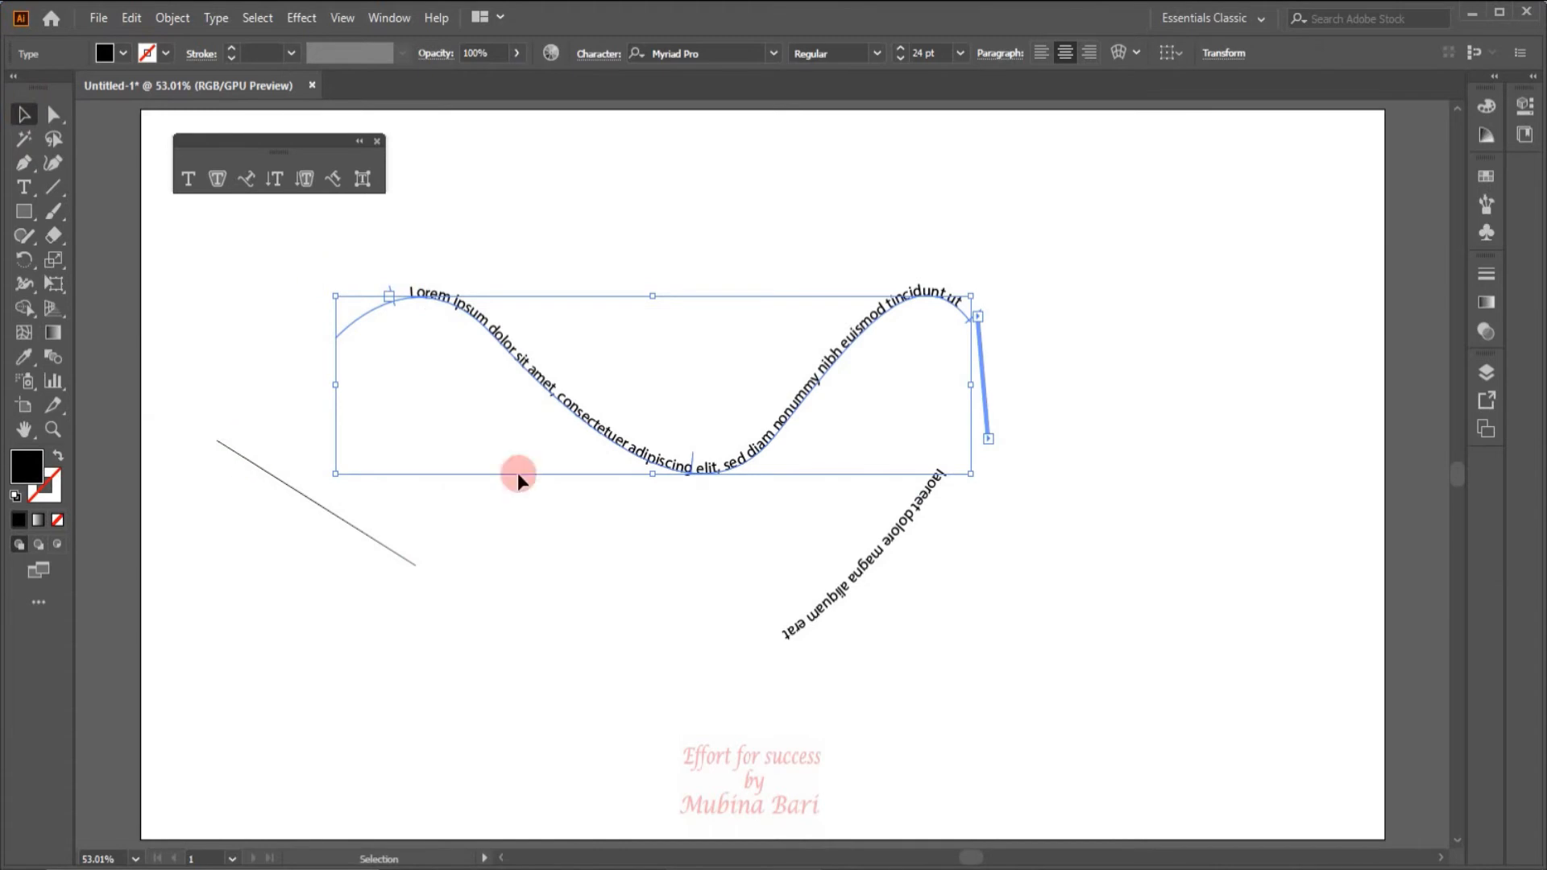
{"action": "left_click_drag", "start_coordinate": [711, 475], "coordinate": [908, 538]}
{"action": "double_click", "coordinate": [387, 298]}
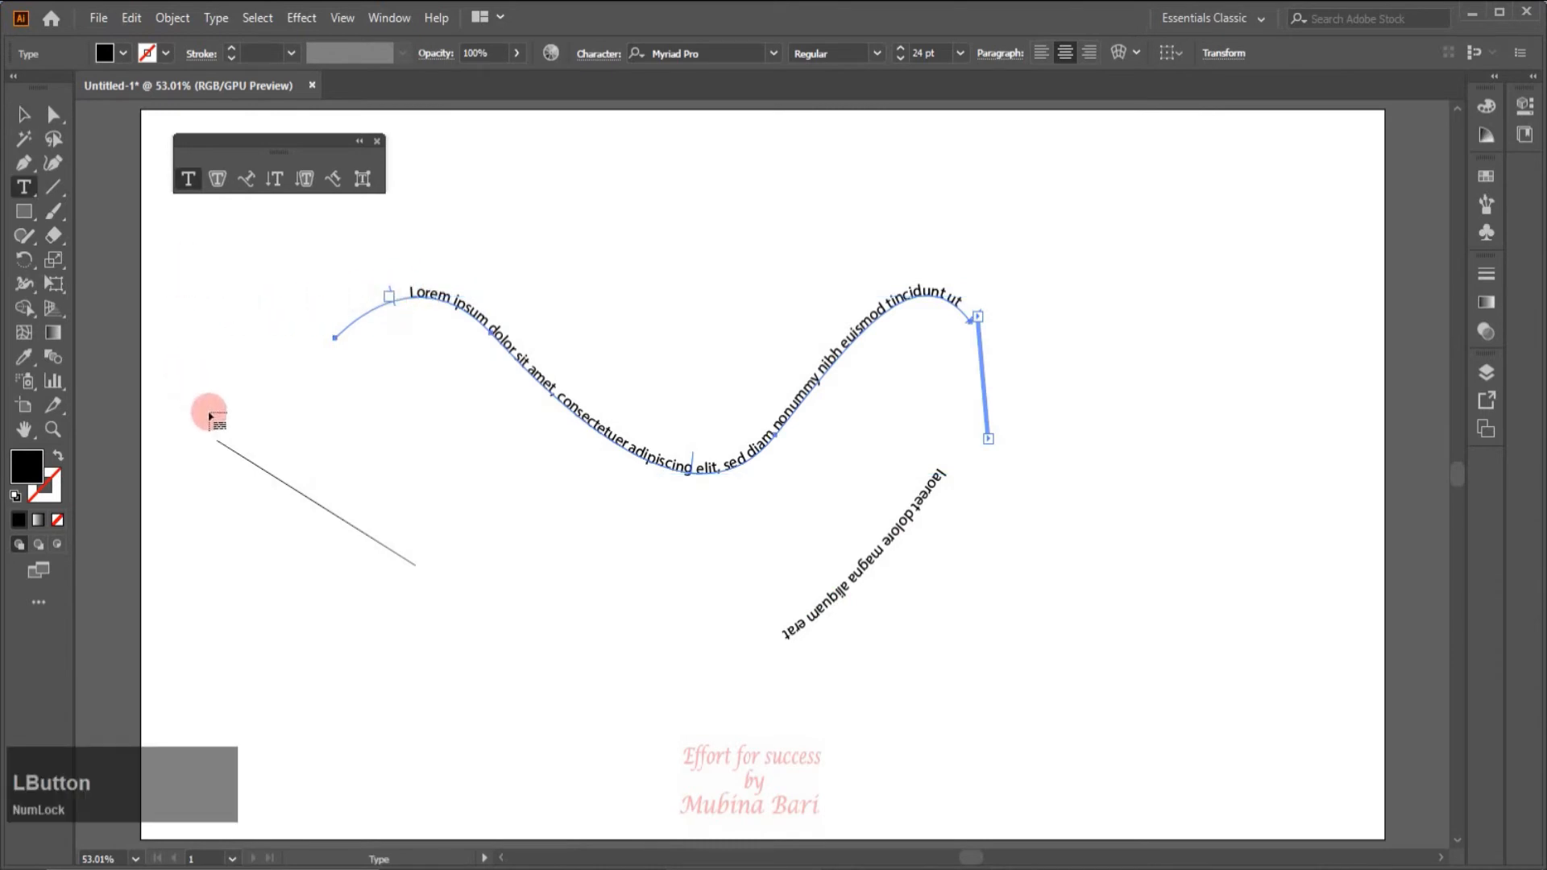
{"action": "left_click", "coordinate": [238, 456]}
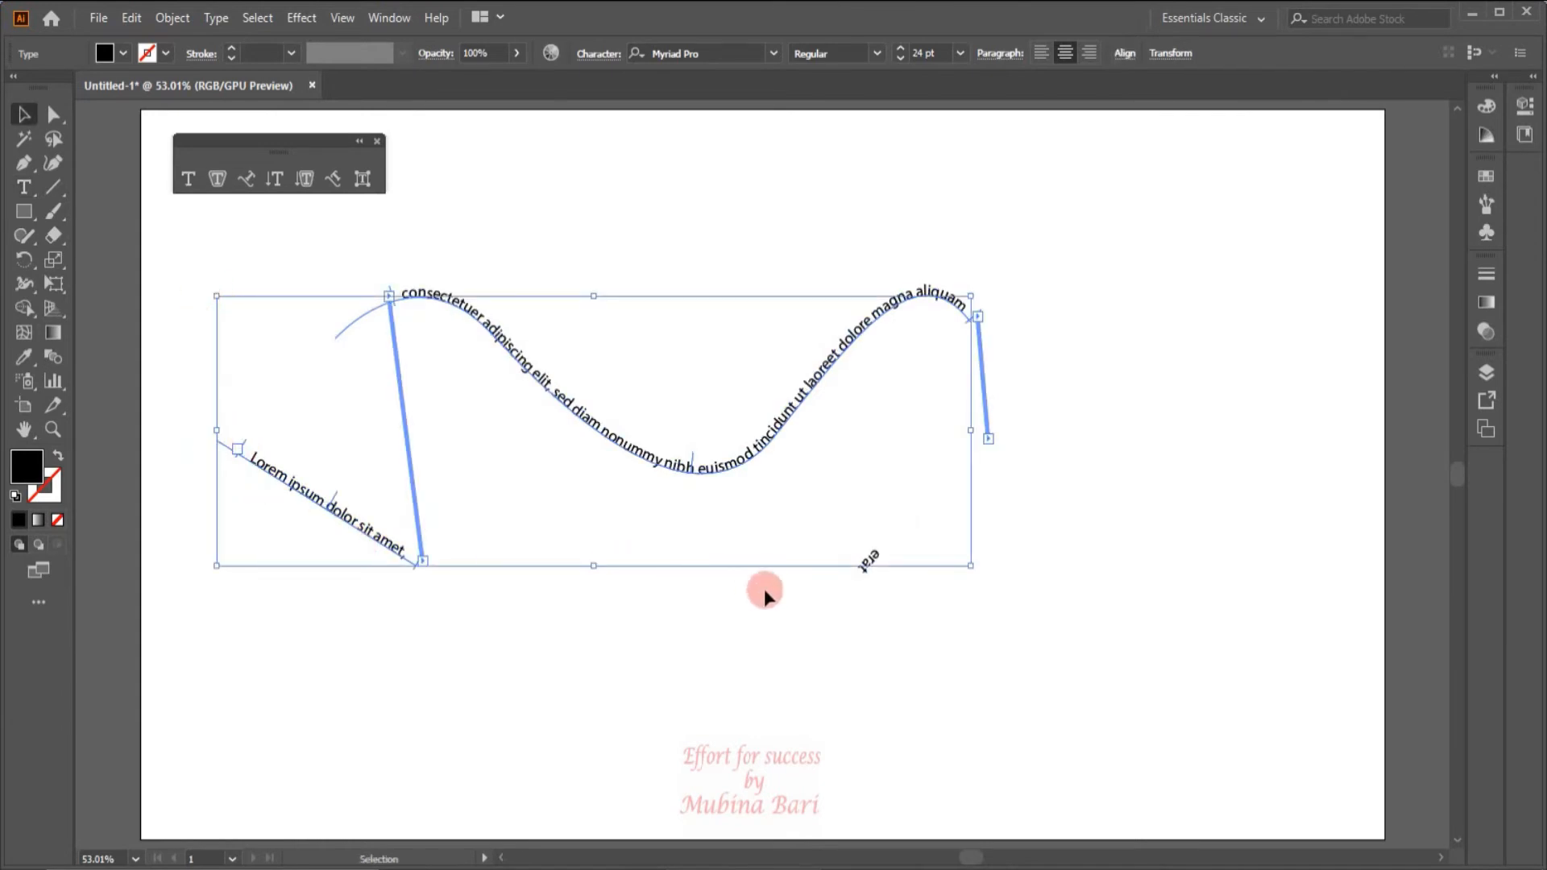
- Insert "assddfffggfgghhghhh" before "sit amet," in the threaded text
{"action": "left_click", "coordinate": [869, 564]}
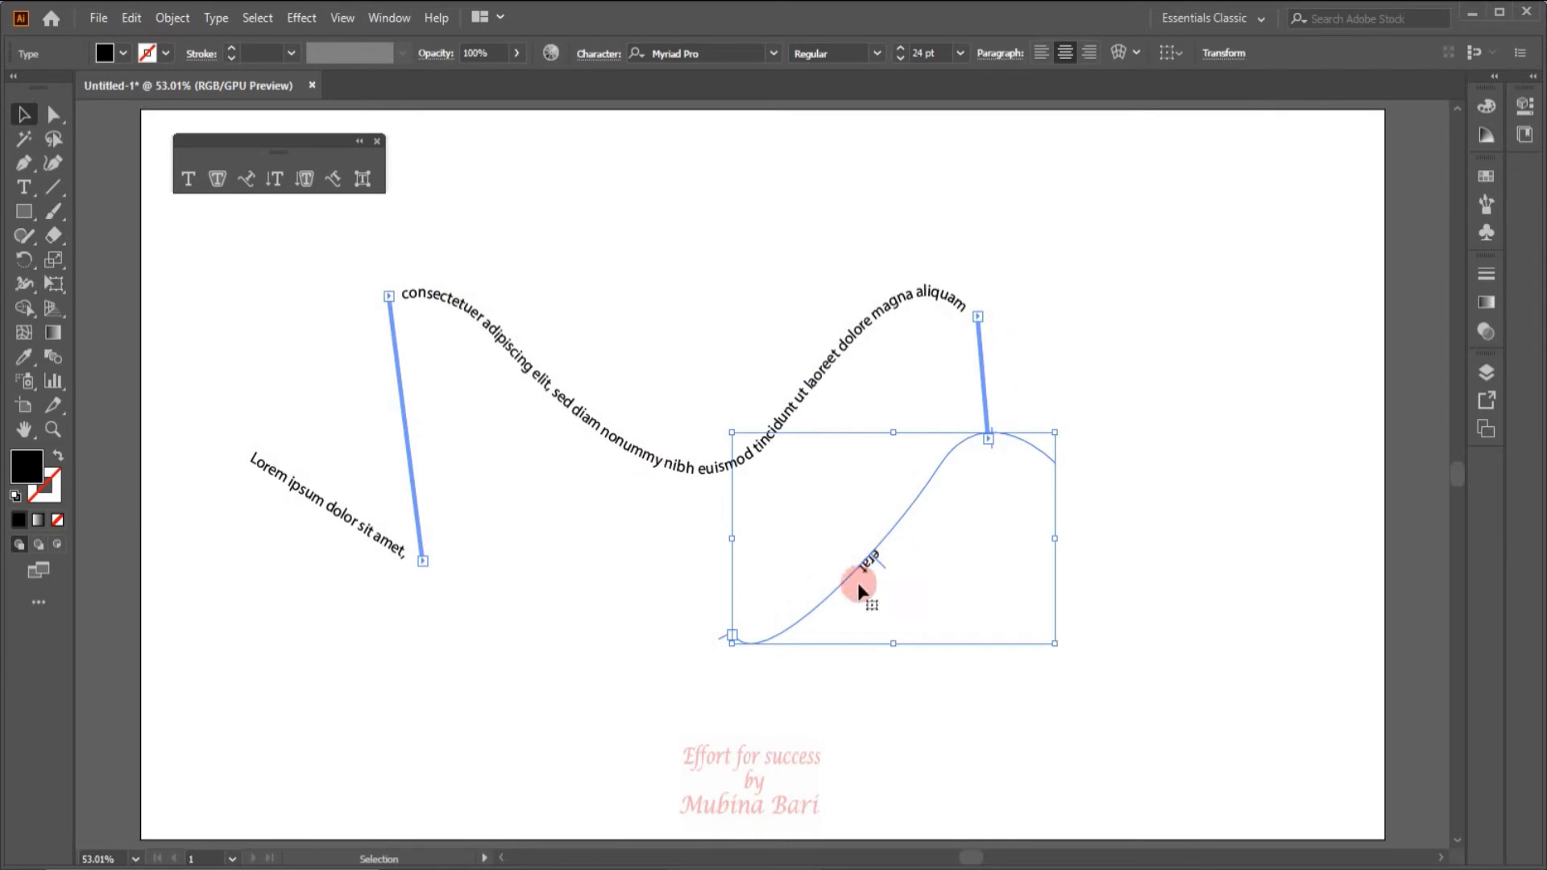
{"action": "left_click", "coordinate": [190, 179]}
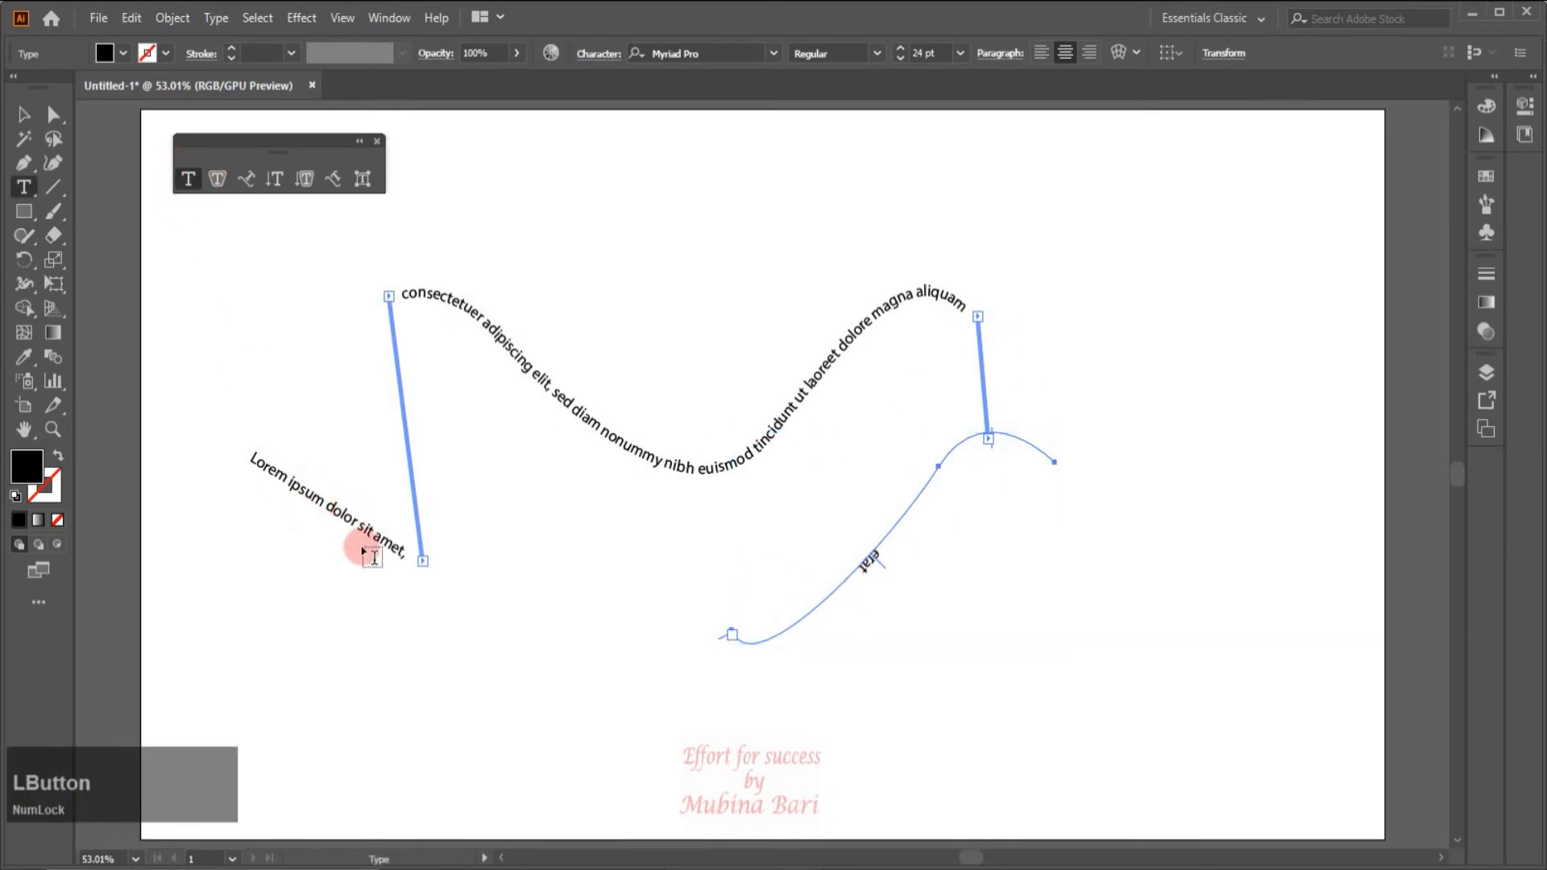
{"action": "left_click", "coordinate": [365, 532]}
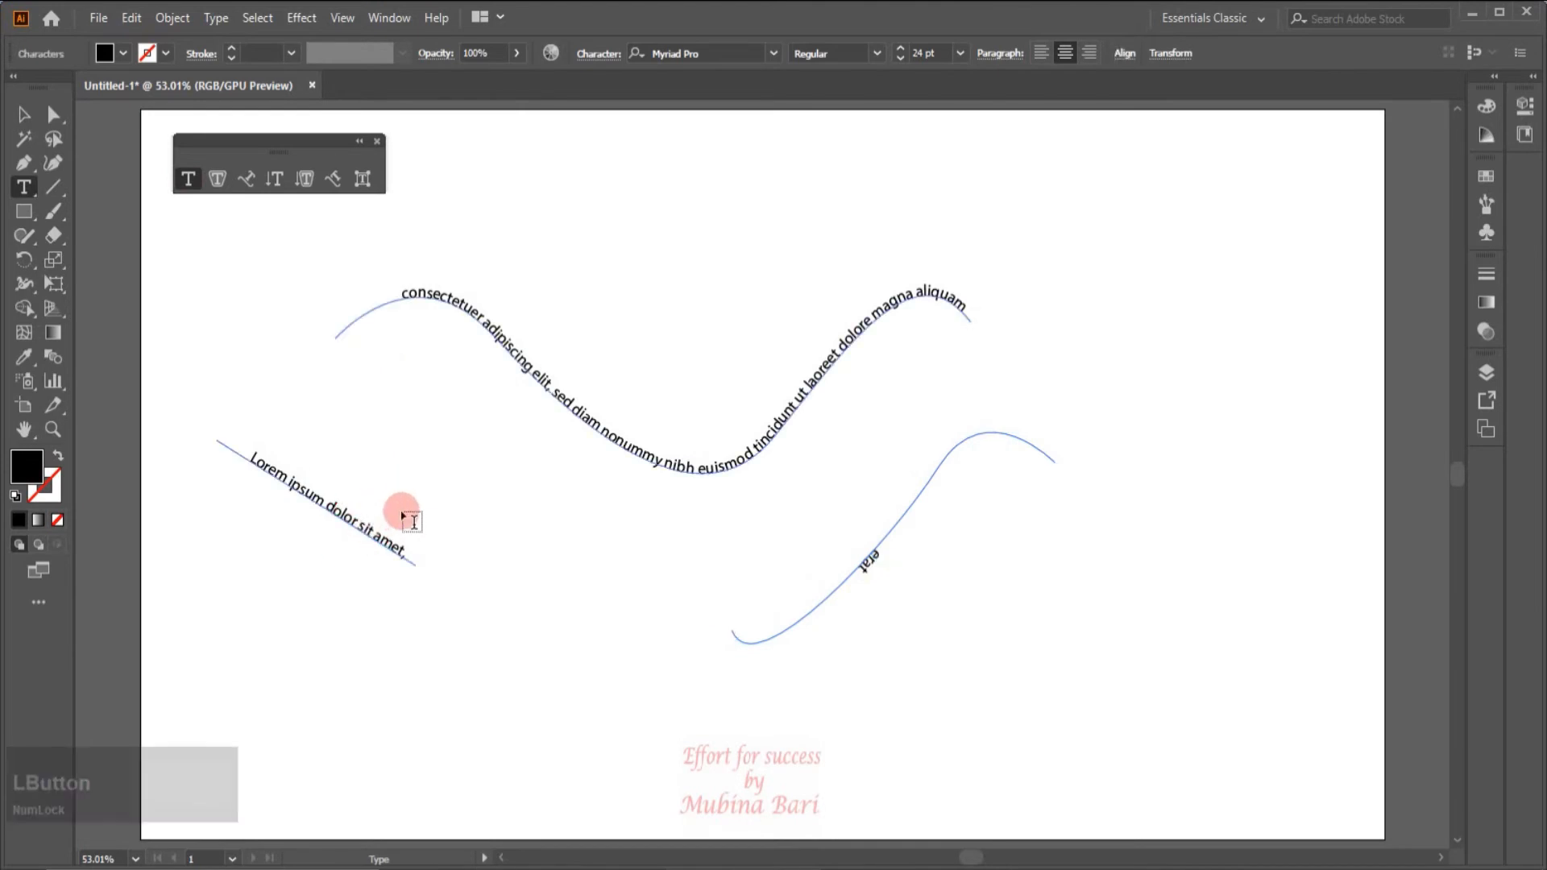
{"action": "type", "text": "assddfffggfgghhghhhsit amet,"}
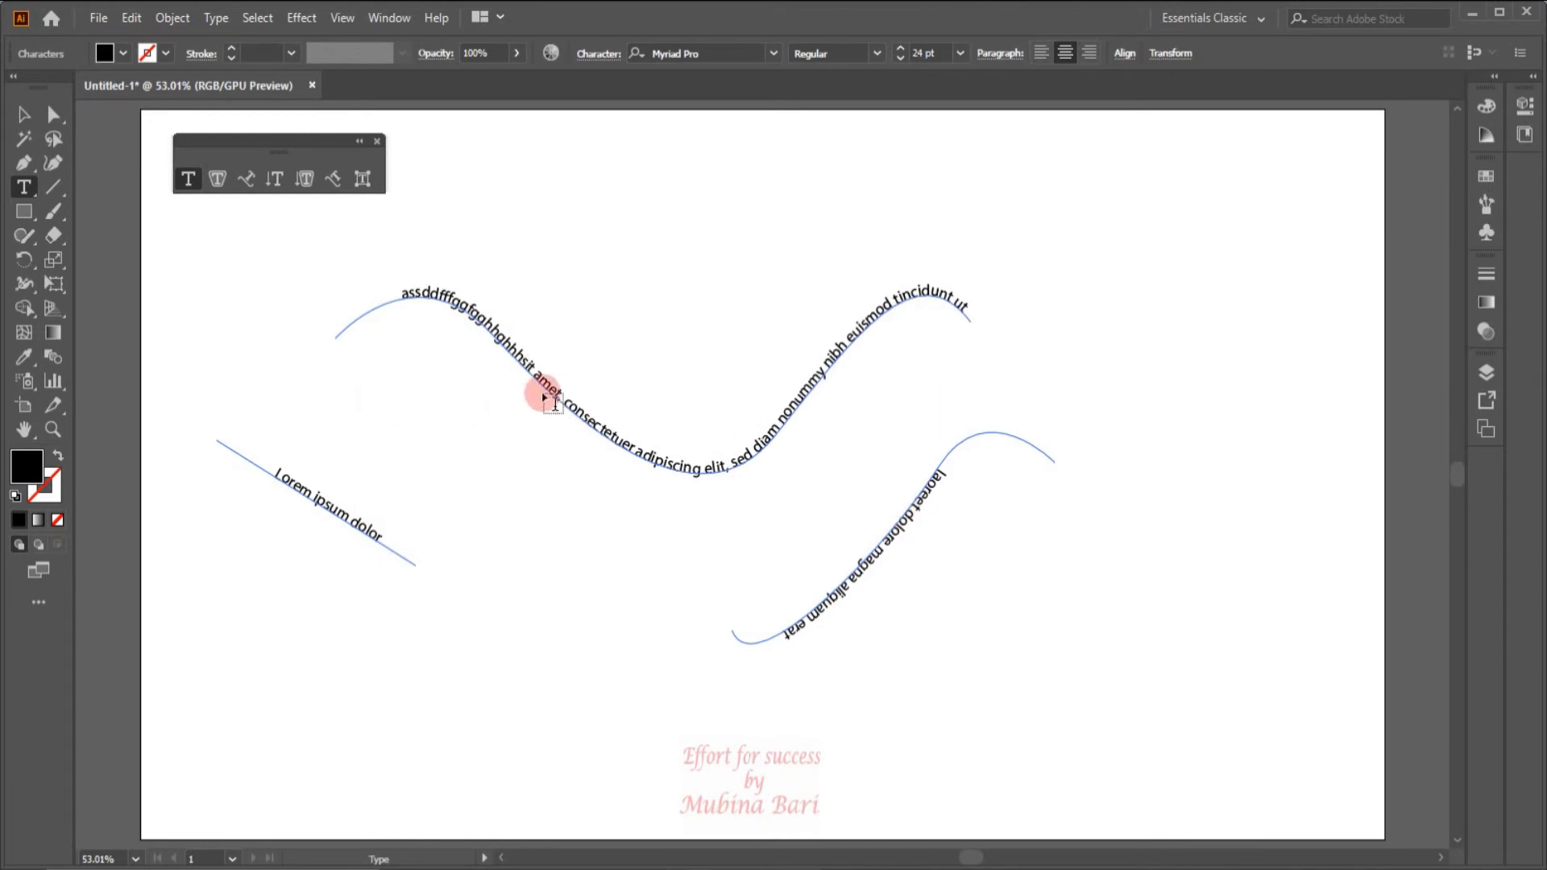
- Undo the text insertion, the threading onto the diagonal line, and the drawing of that line
{"action": "key", "text": "ctrl+z"}
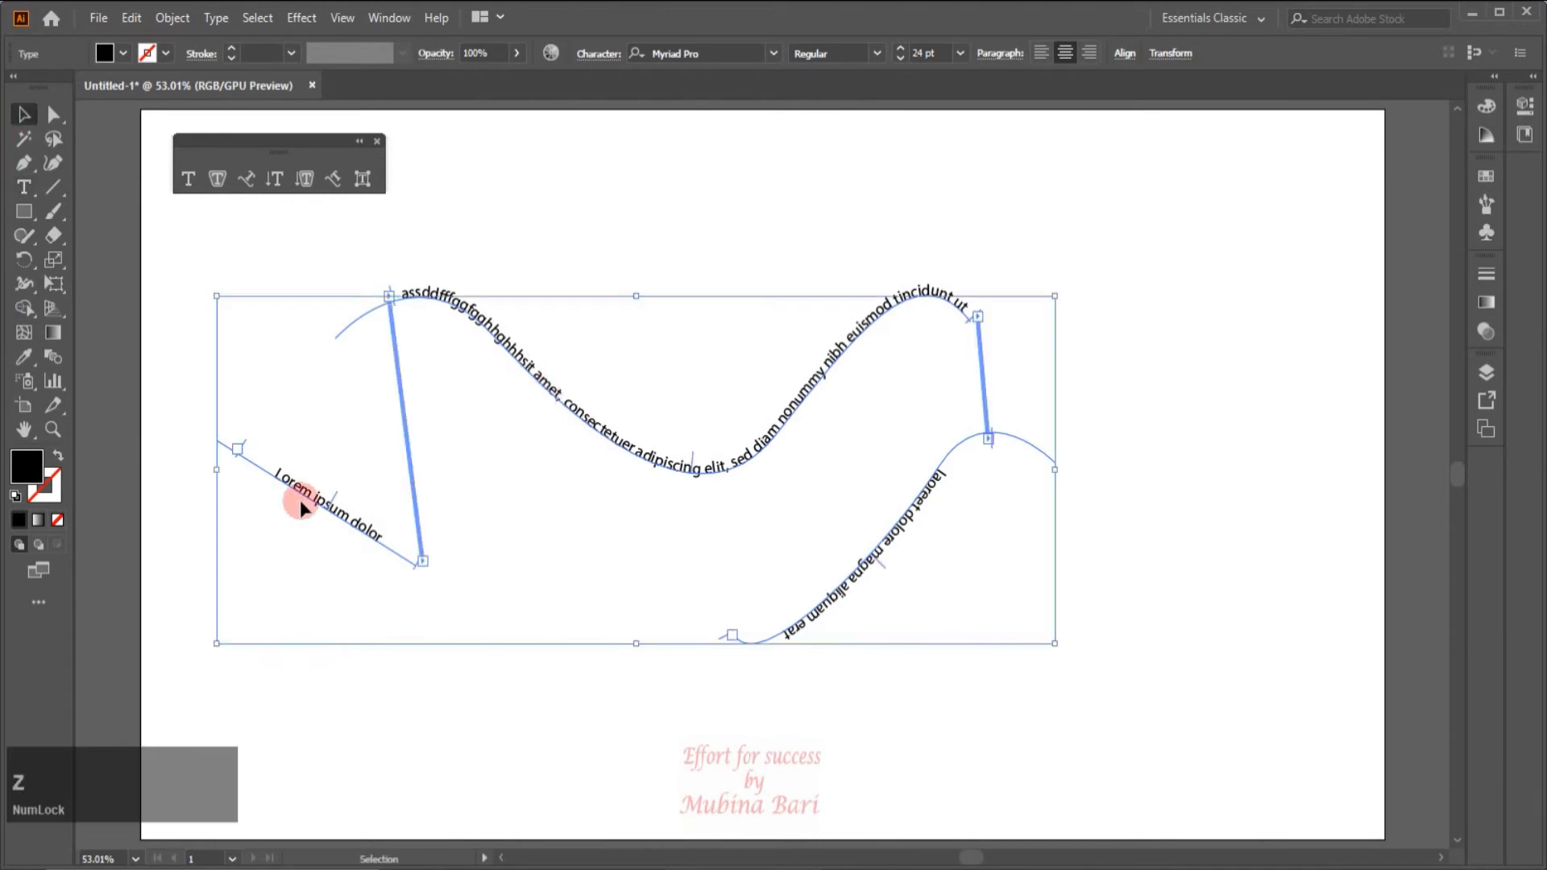
{"action": "key", "text": "ctrl+z"}
{"action": "key", "text": "ctrl+z"}
{"action": "key", "text": "ctrl+z"}
{"action": "key", "text": "ctrl+z"}
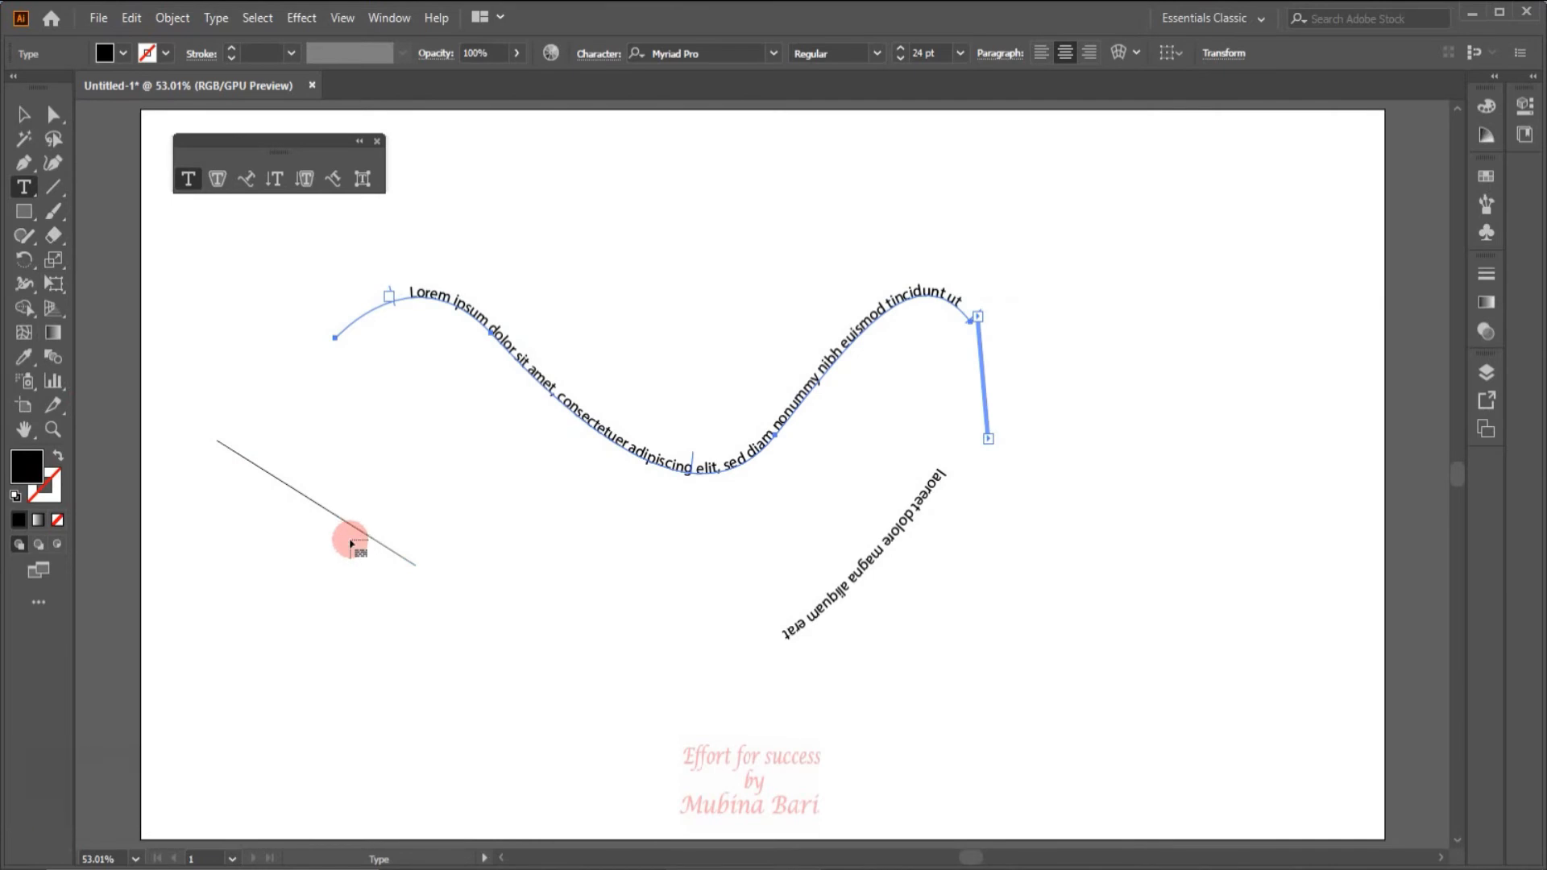
{"action": "key", "text": "ctrl+z"}
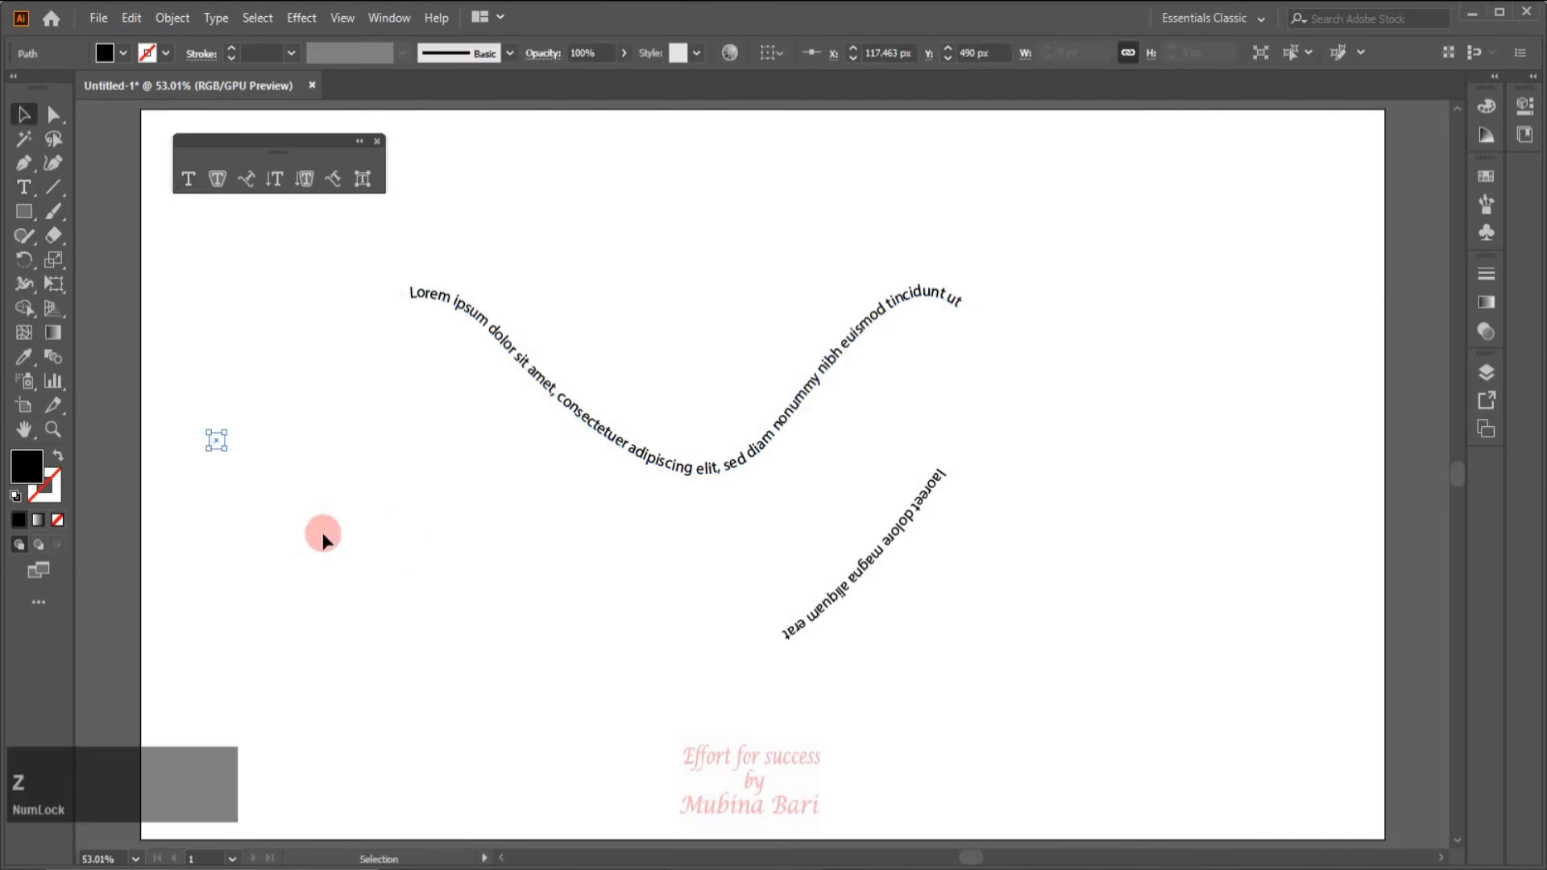
{"action": "key", "text": "ctrl+z"}
- Move the wavy path text down and slightly left, and draw a nearly horizontal line above it with the Pen tool
{"action": "left_click_drag", "start_coordinate": [711, 467], "coordinate": [657, 539]}
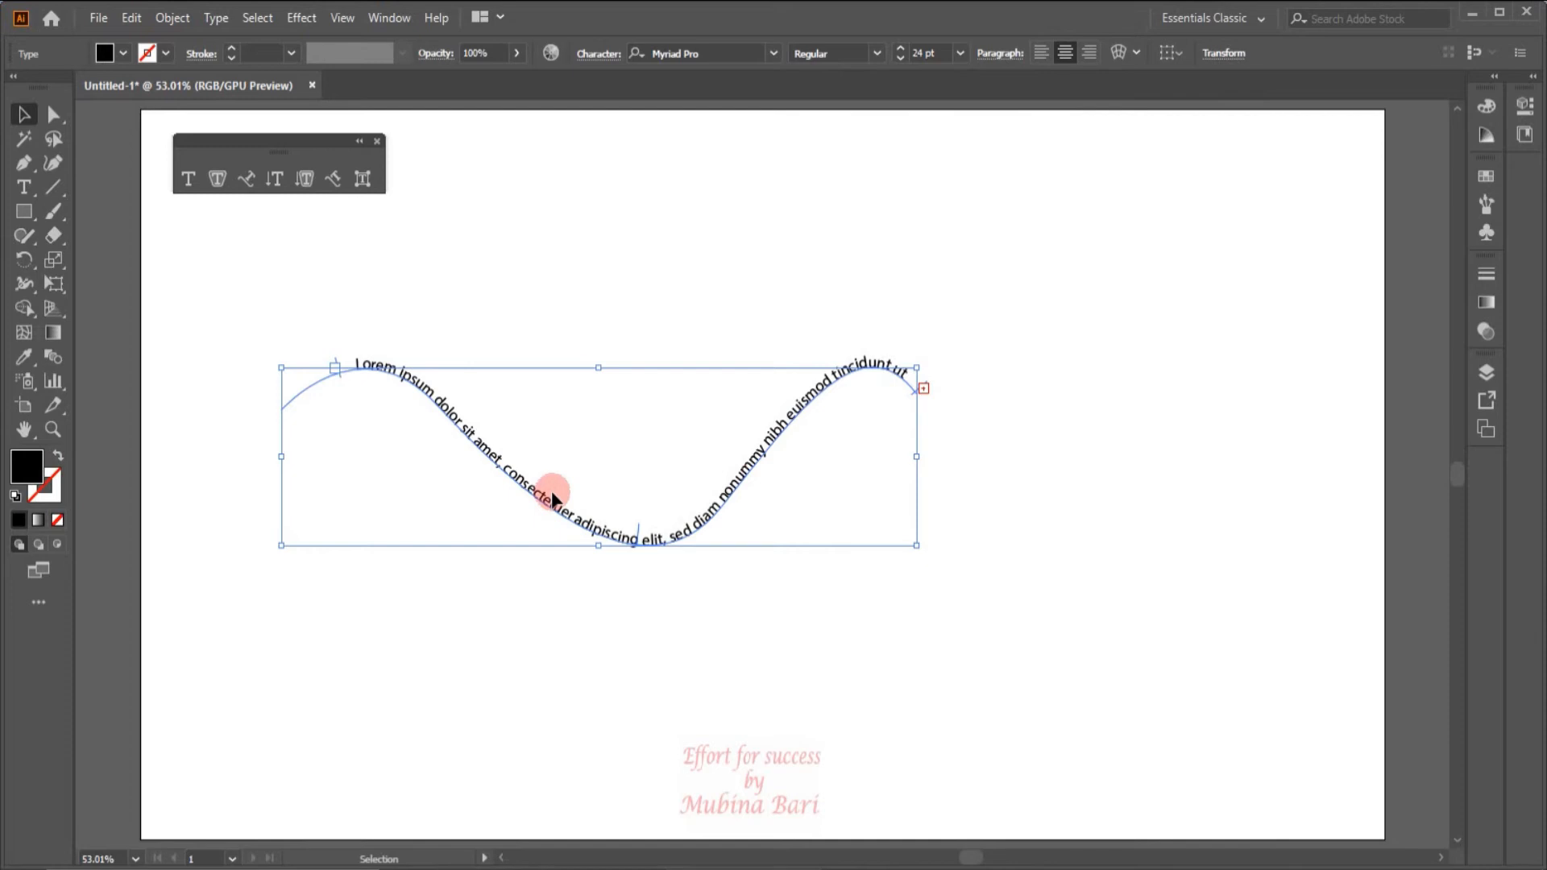
{"action": "left_click", "coordinate": [23, 163]}
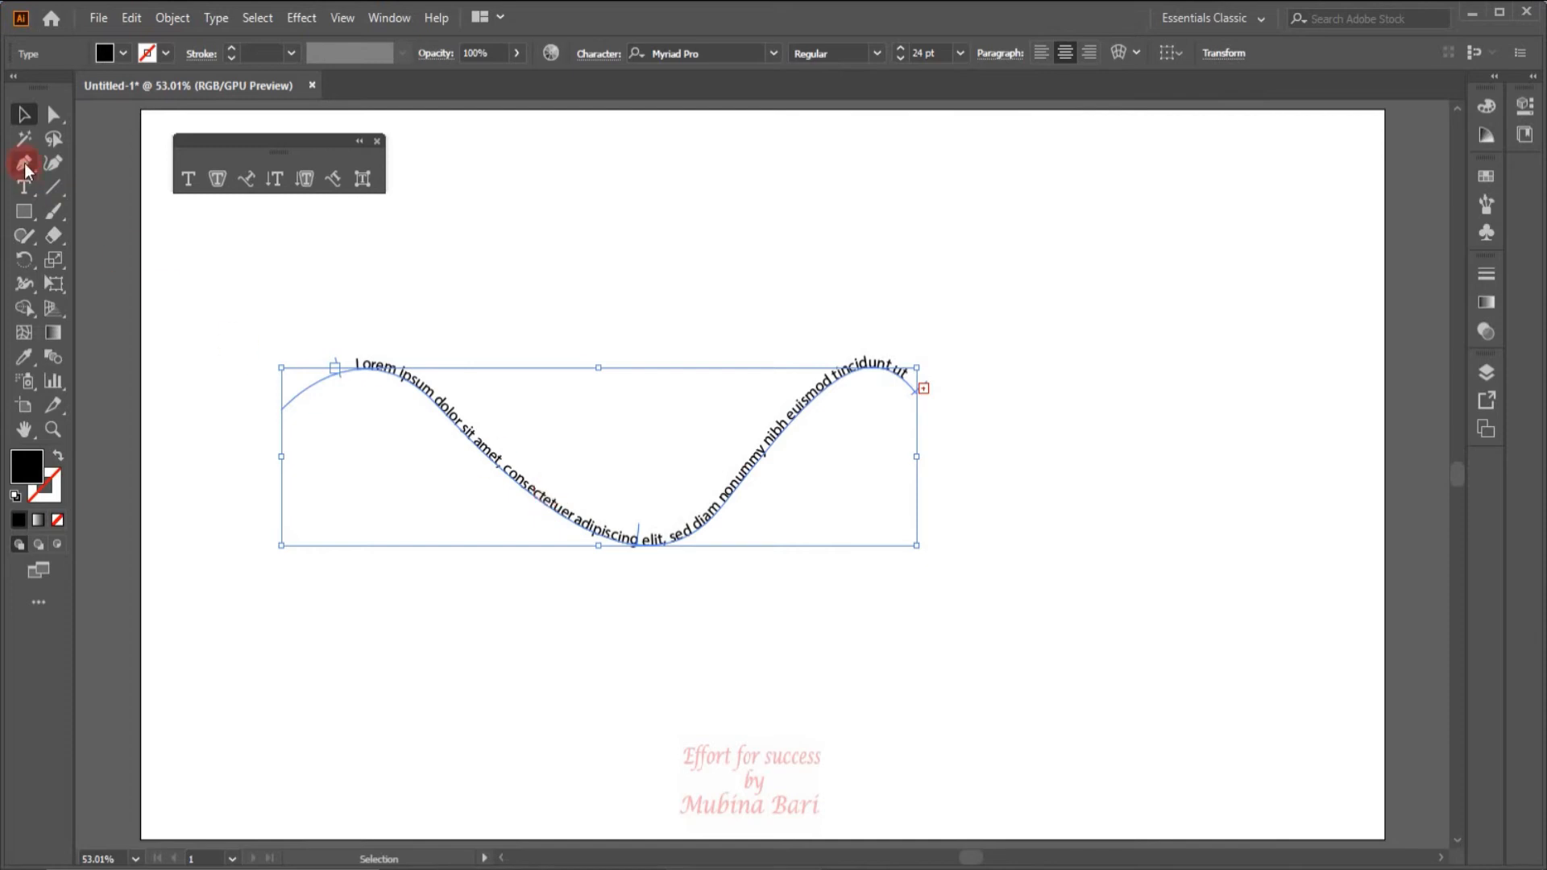
{"action": "left_click", "coordinate": [513, 268]}
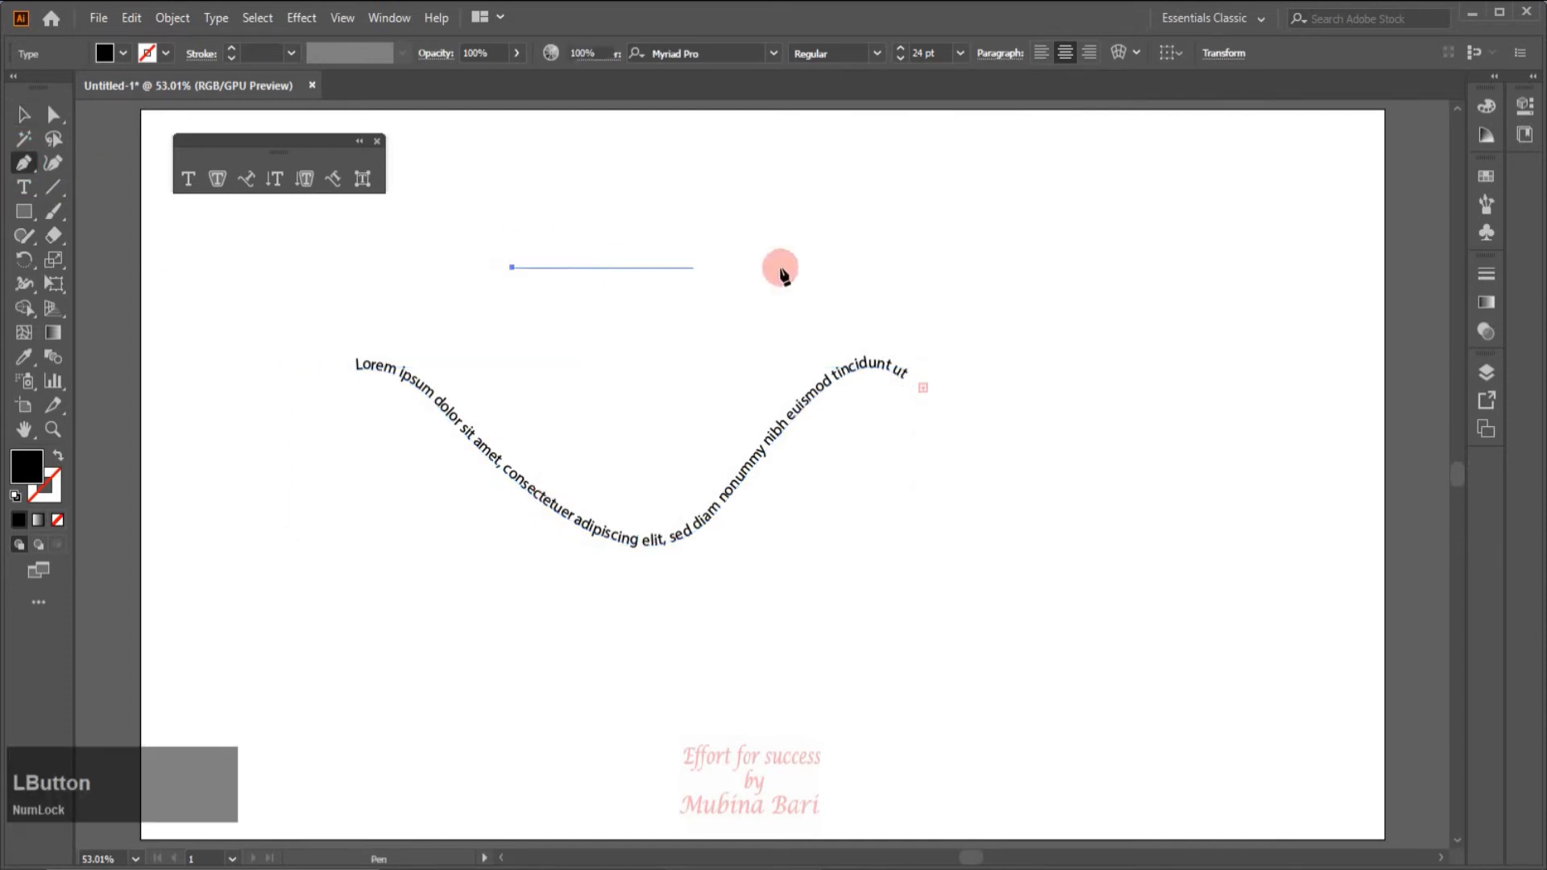
{"action": "left_click", "coordinate": [849, 272]}
{"action": "left_click_drag", "start_coordinate": [849, 272], "coordinate": [796, 281]}
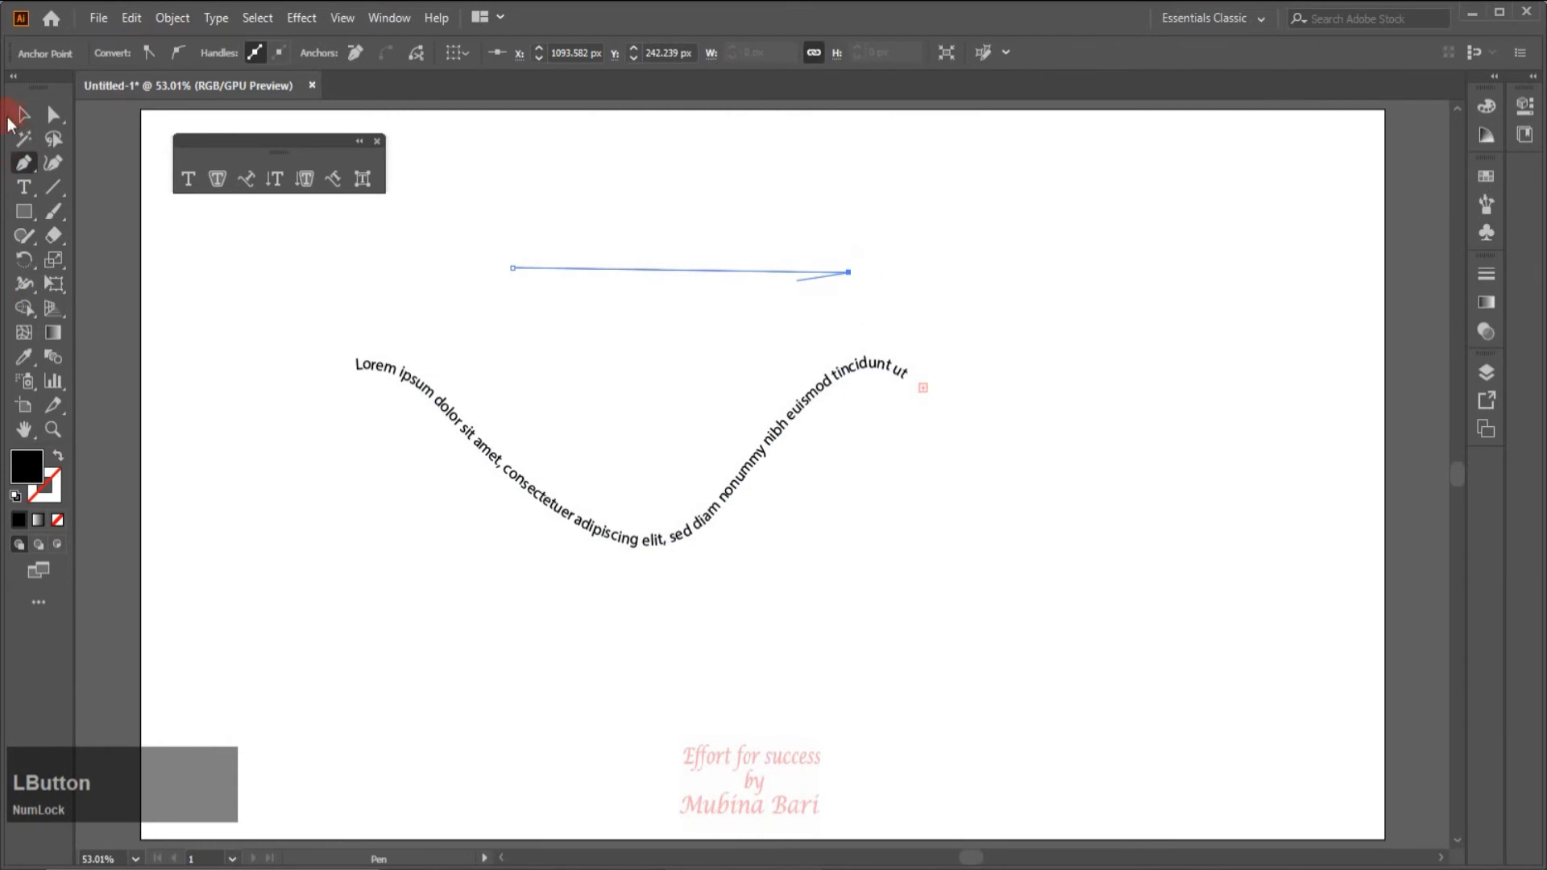
{"action": "left_click", "coordinate": [23, 114]}
- Place horizontal type on the new straight line and replace its placeholder text with "effort for succes"
{"action": "left_click", "coordinate": [247, 178]}
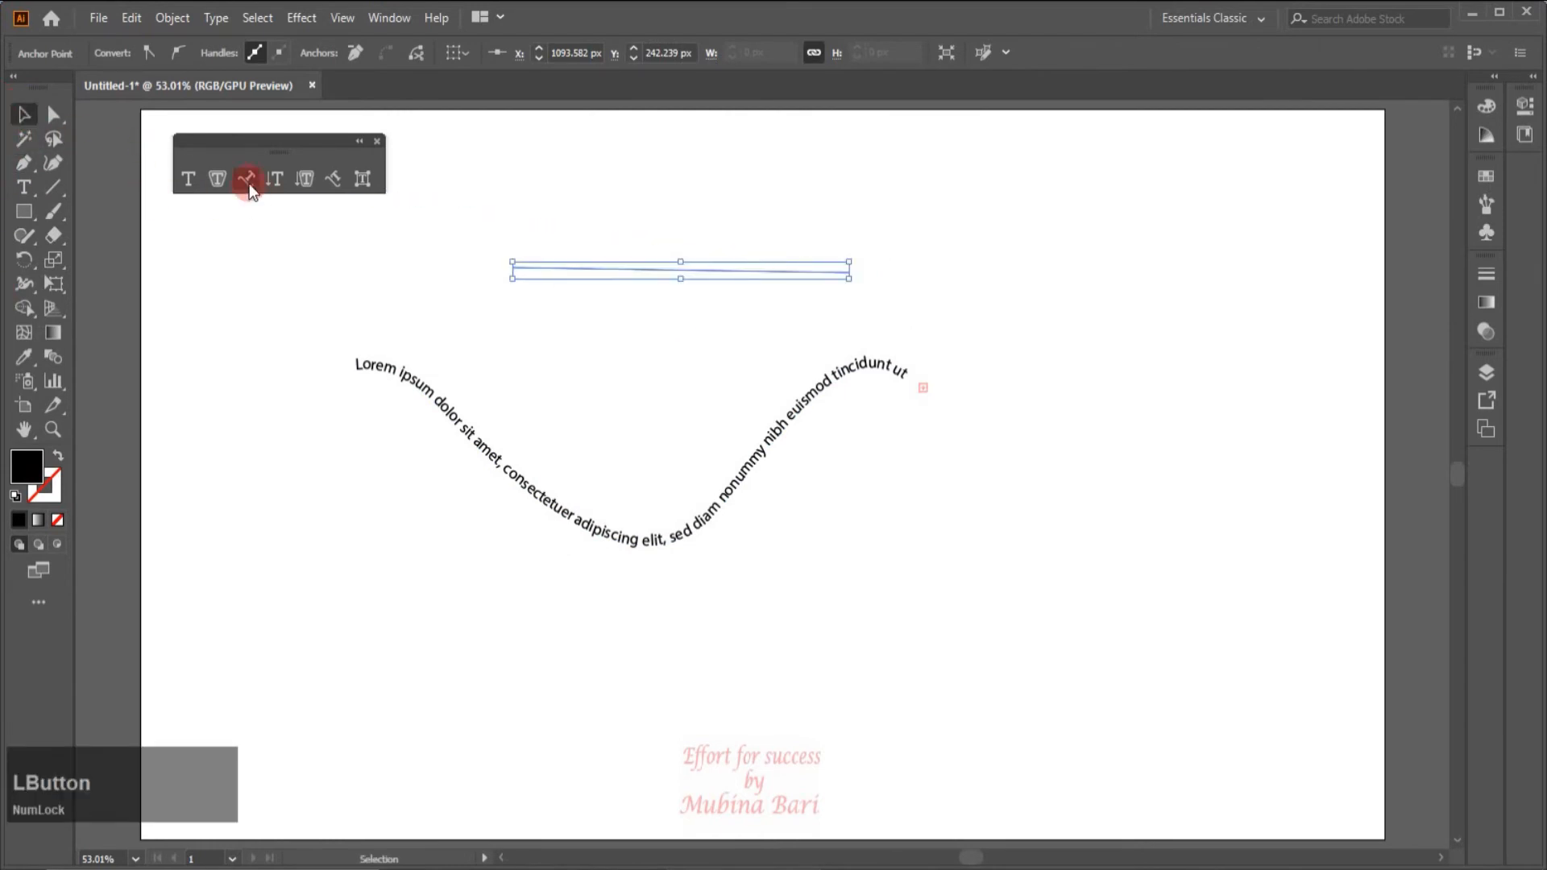
{"action": "left_click", "coordinate": [531, 267]}
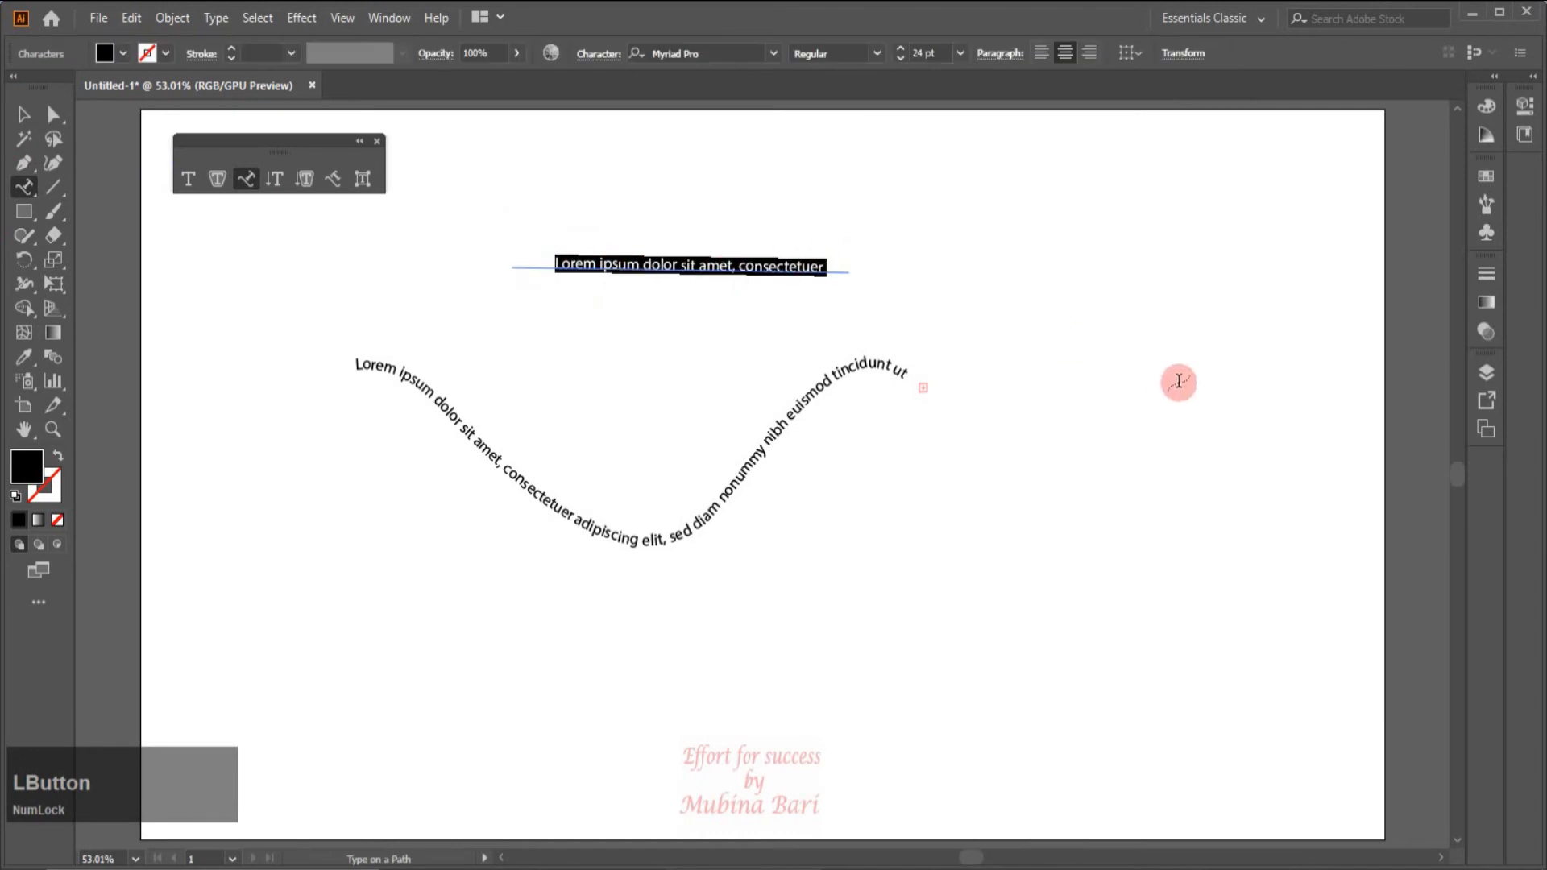
{"action": "type", "text": "e"}
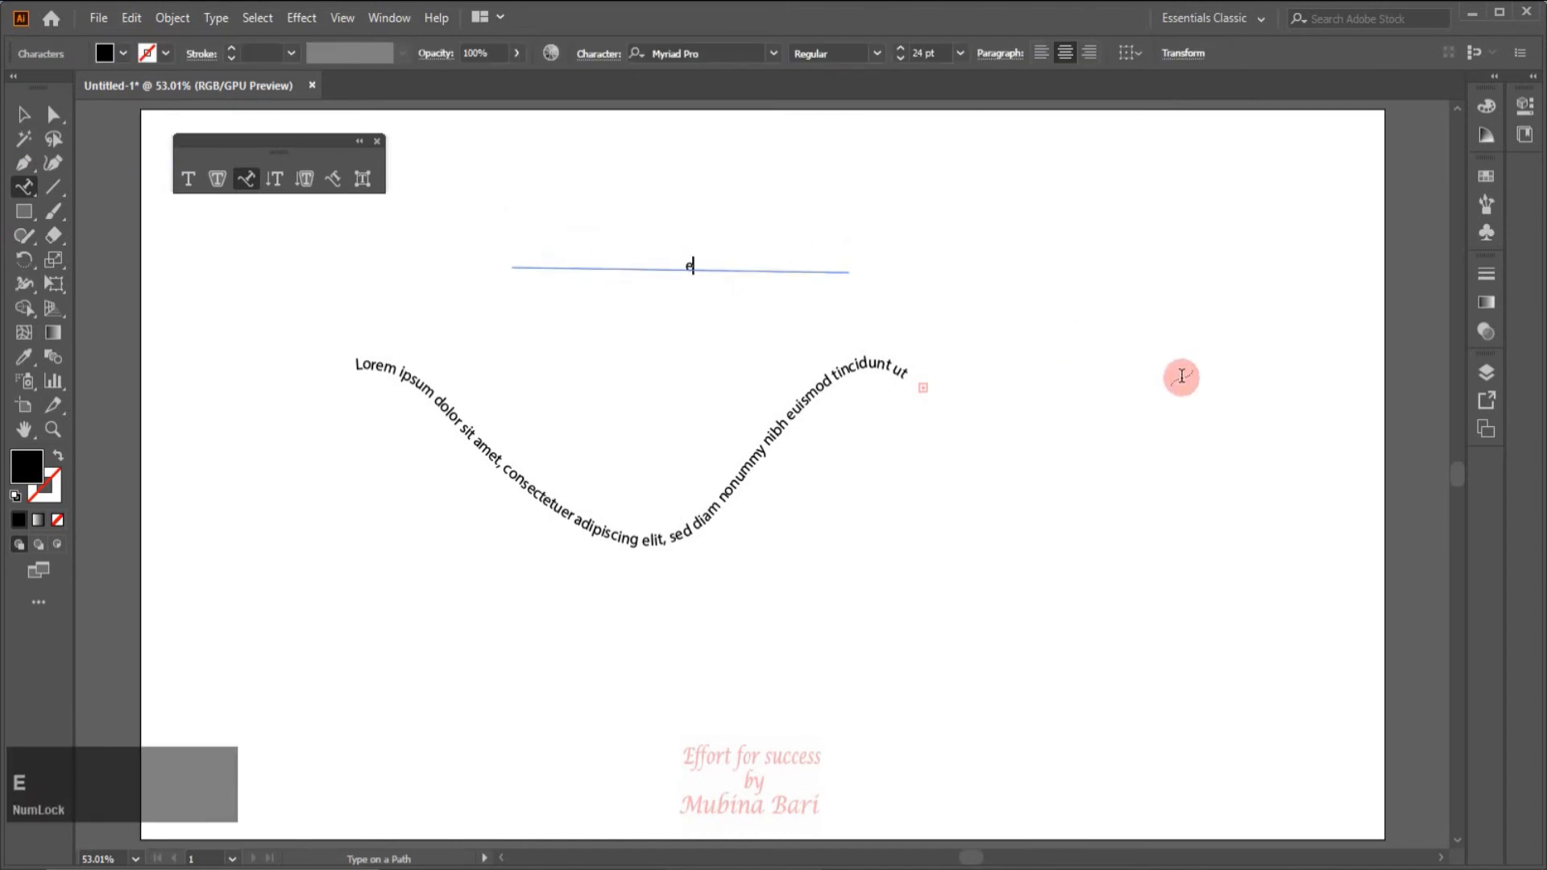
{"action": "type", "text": "ffort for succes"}
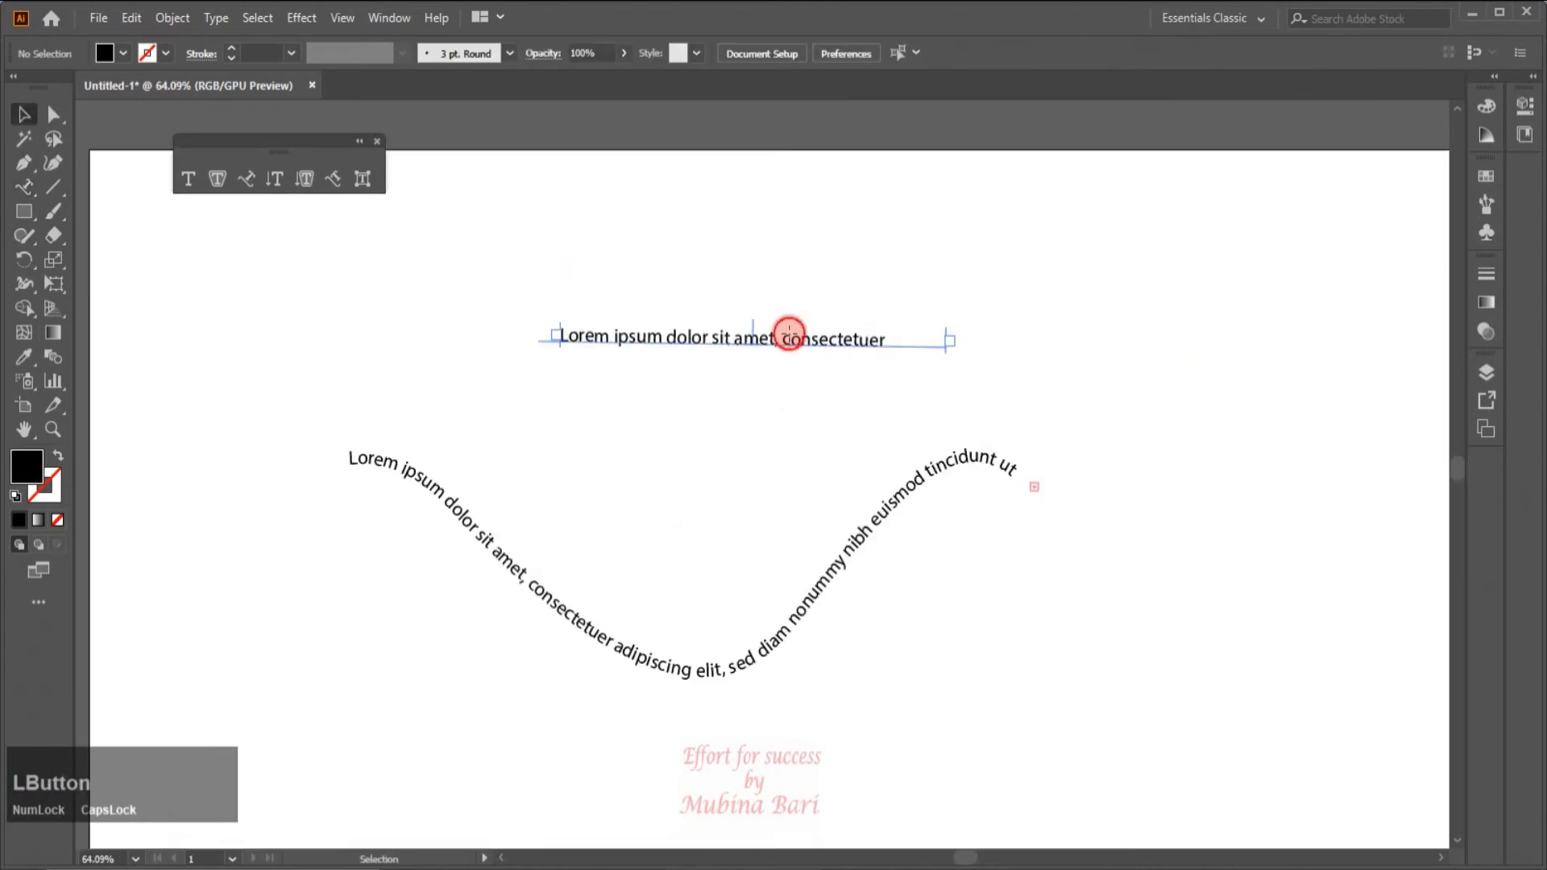
- Select the straight path text as an object and apply the default white fill and 1 pt black stroke
{"action": "left_click", "coordinate": [790, 337]}
{"action": "key", "text": "g"}
{"action": "key", "text": "h"}
{"action": "key", "text": "j"}
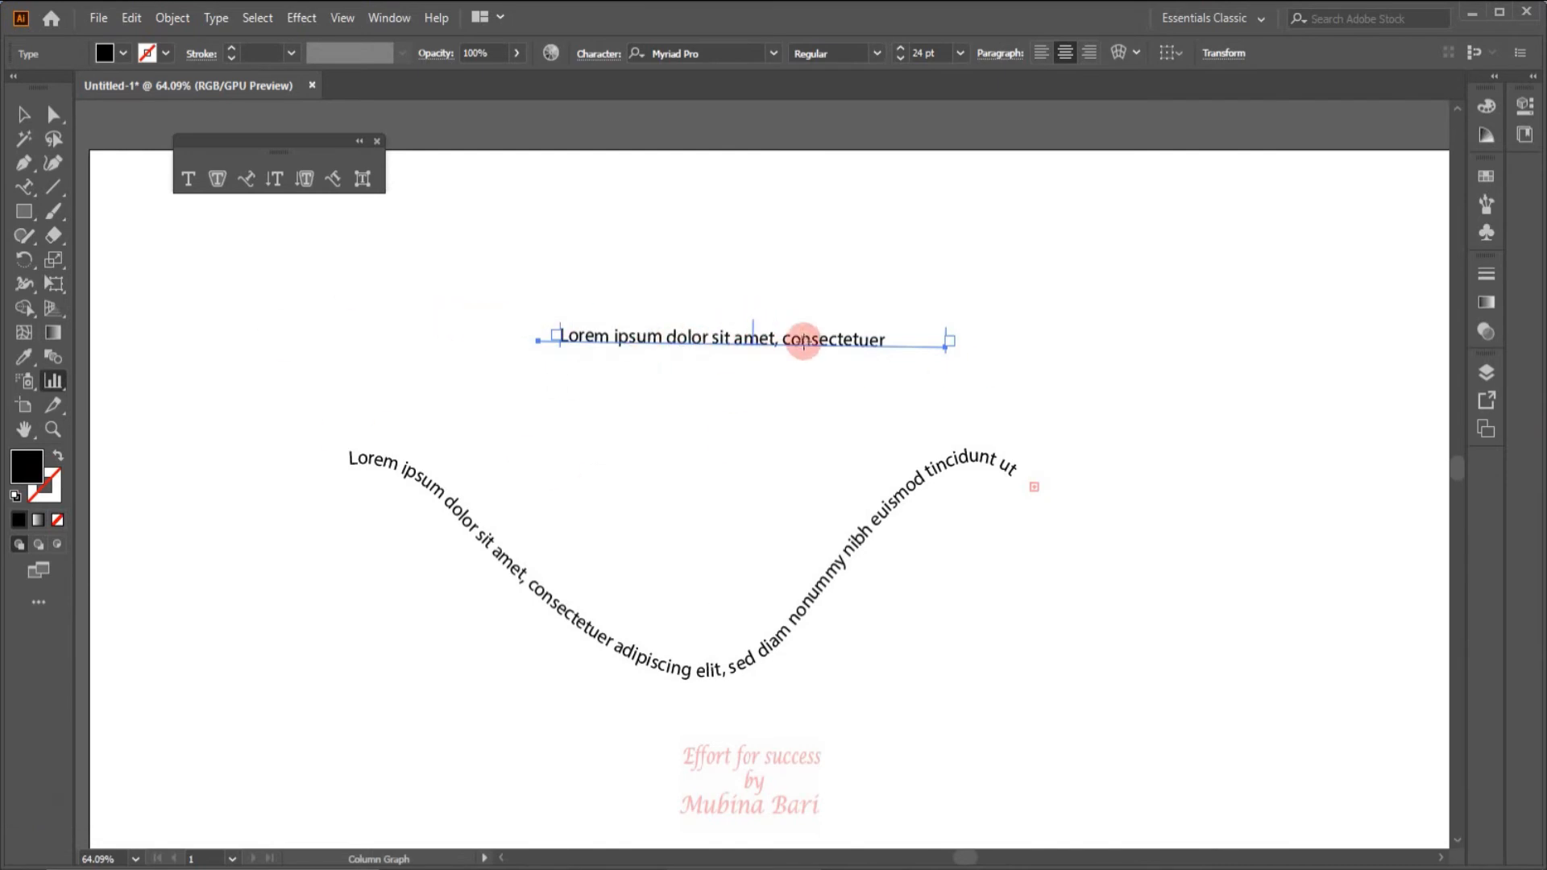
{"action": "key", "text": "d"}
{"action": "key", "text": "g"}
{"action": "key", "text": "h"}
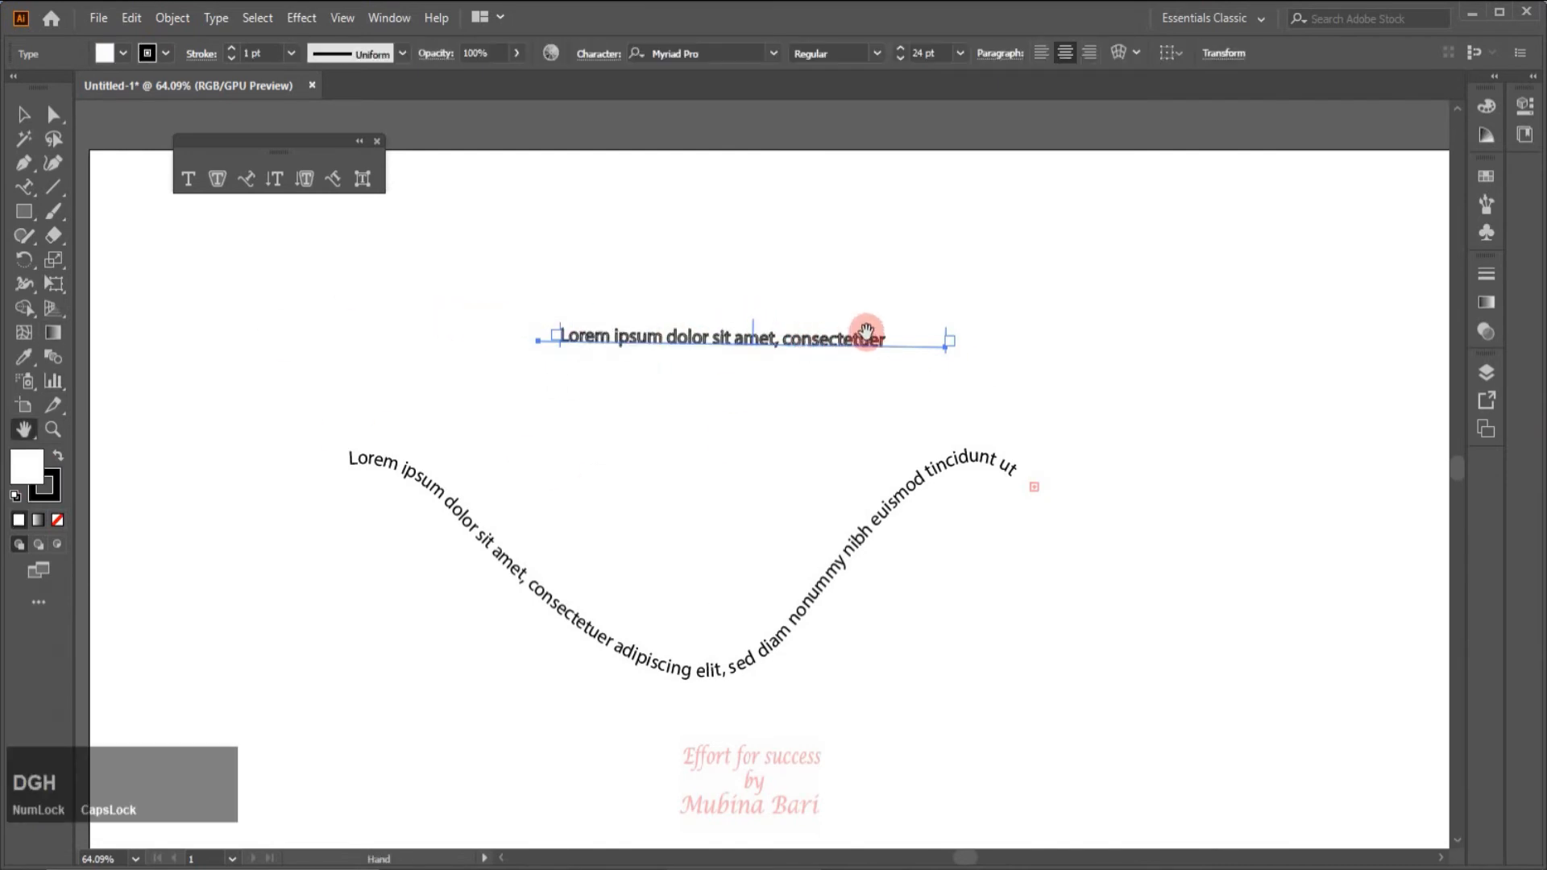
{"action": "key", "text": "j"}
{"action": "left_click", "coordinate": [24, 114]}
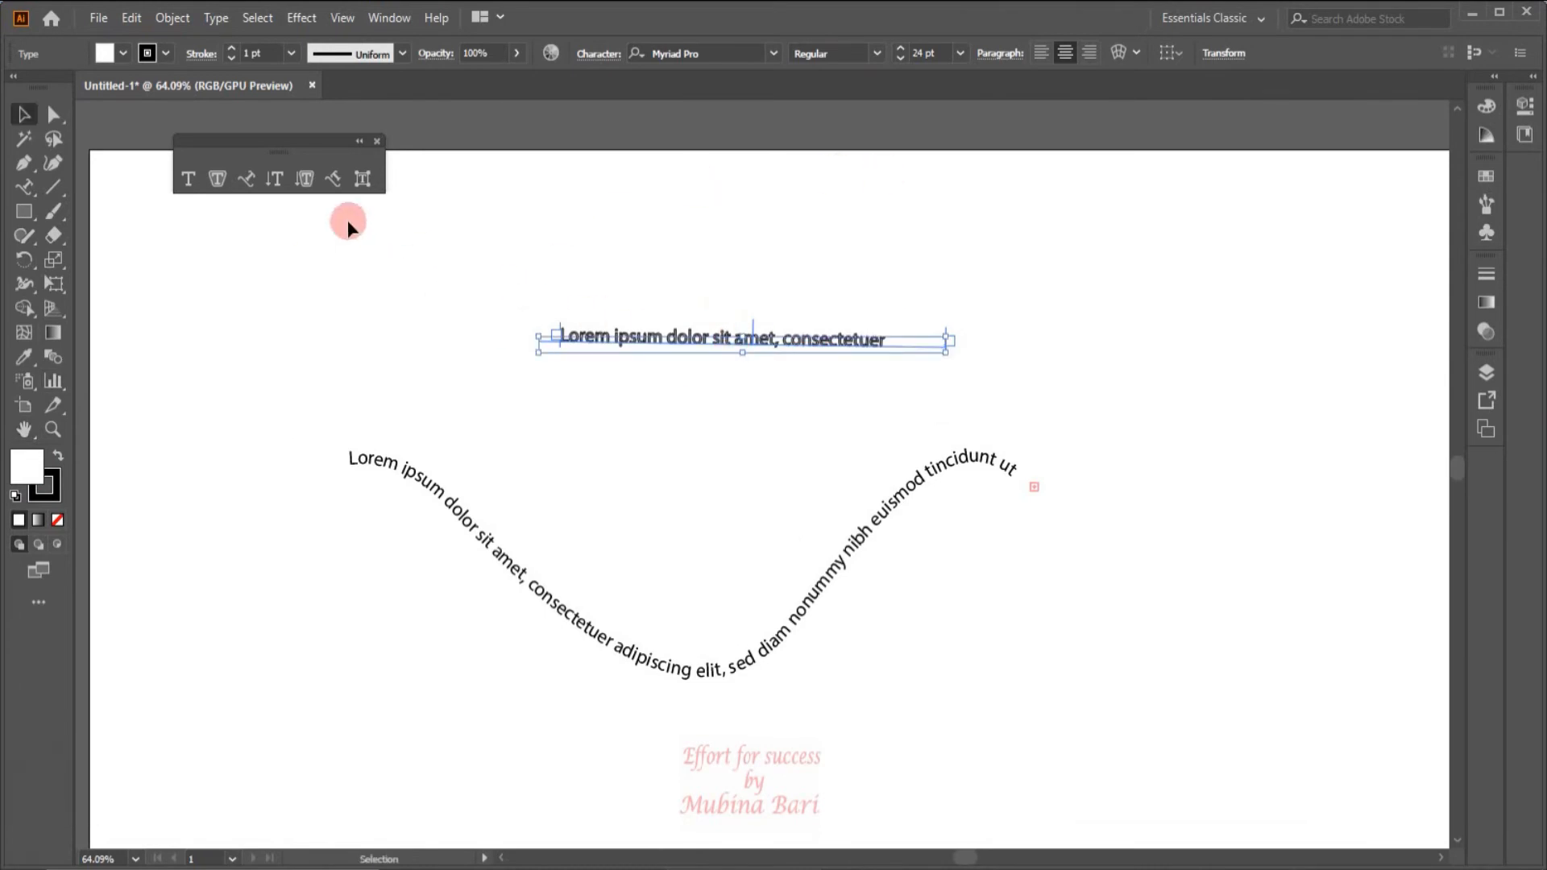
- Insert "SDFDFGGHH" in red before "consectetuer" in the wavy path text
{"action": "left_click", "coordinate": [191, 182]}
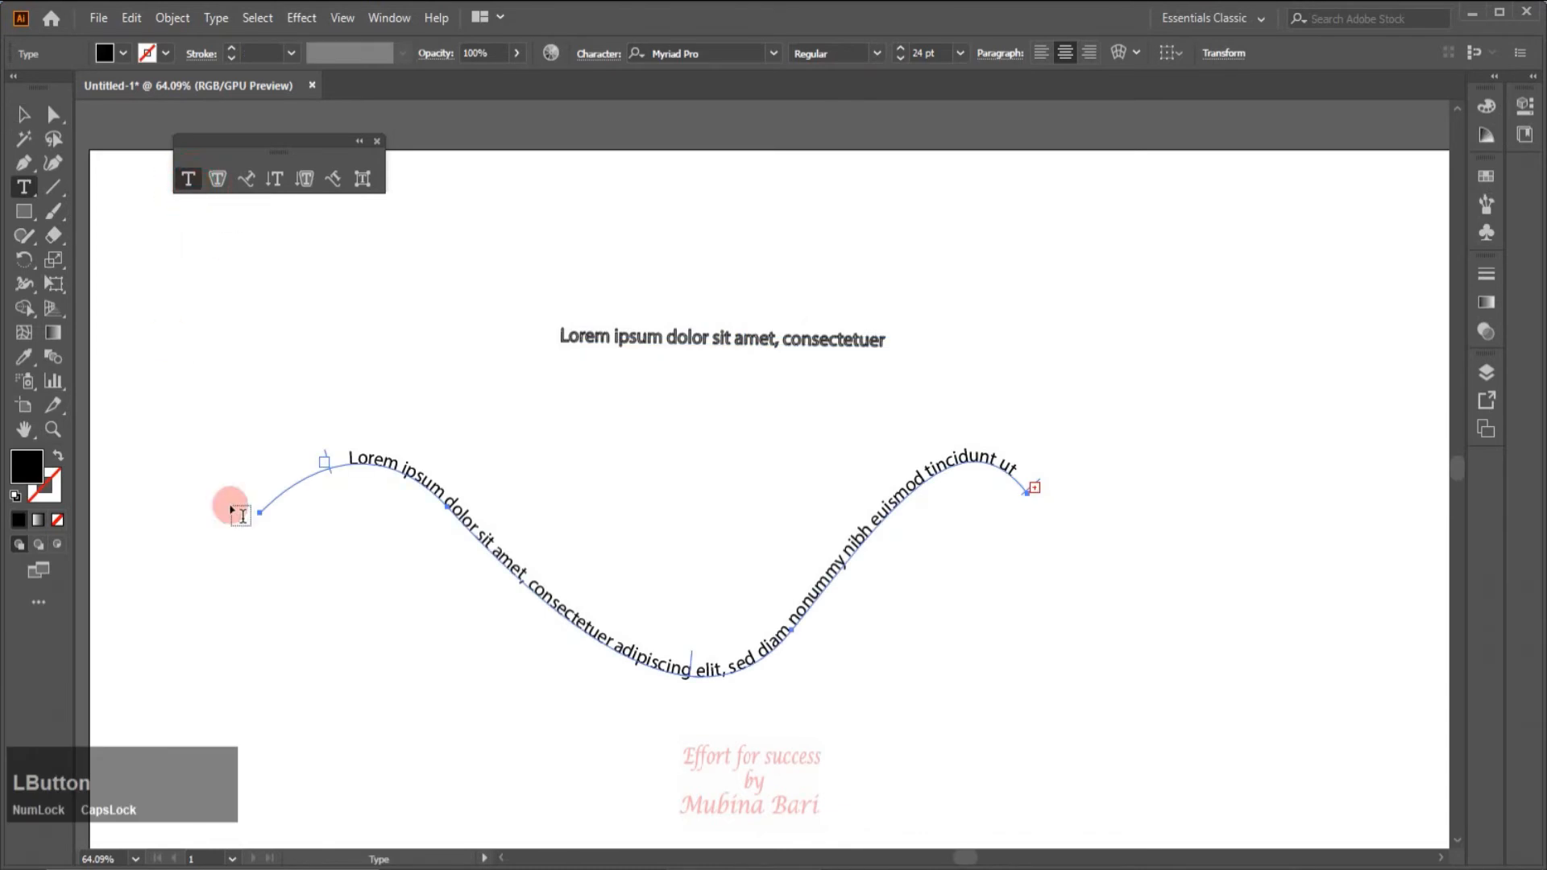
{"action": "left_click", "coordinate": [529, 578]}
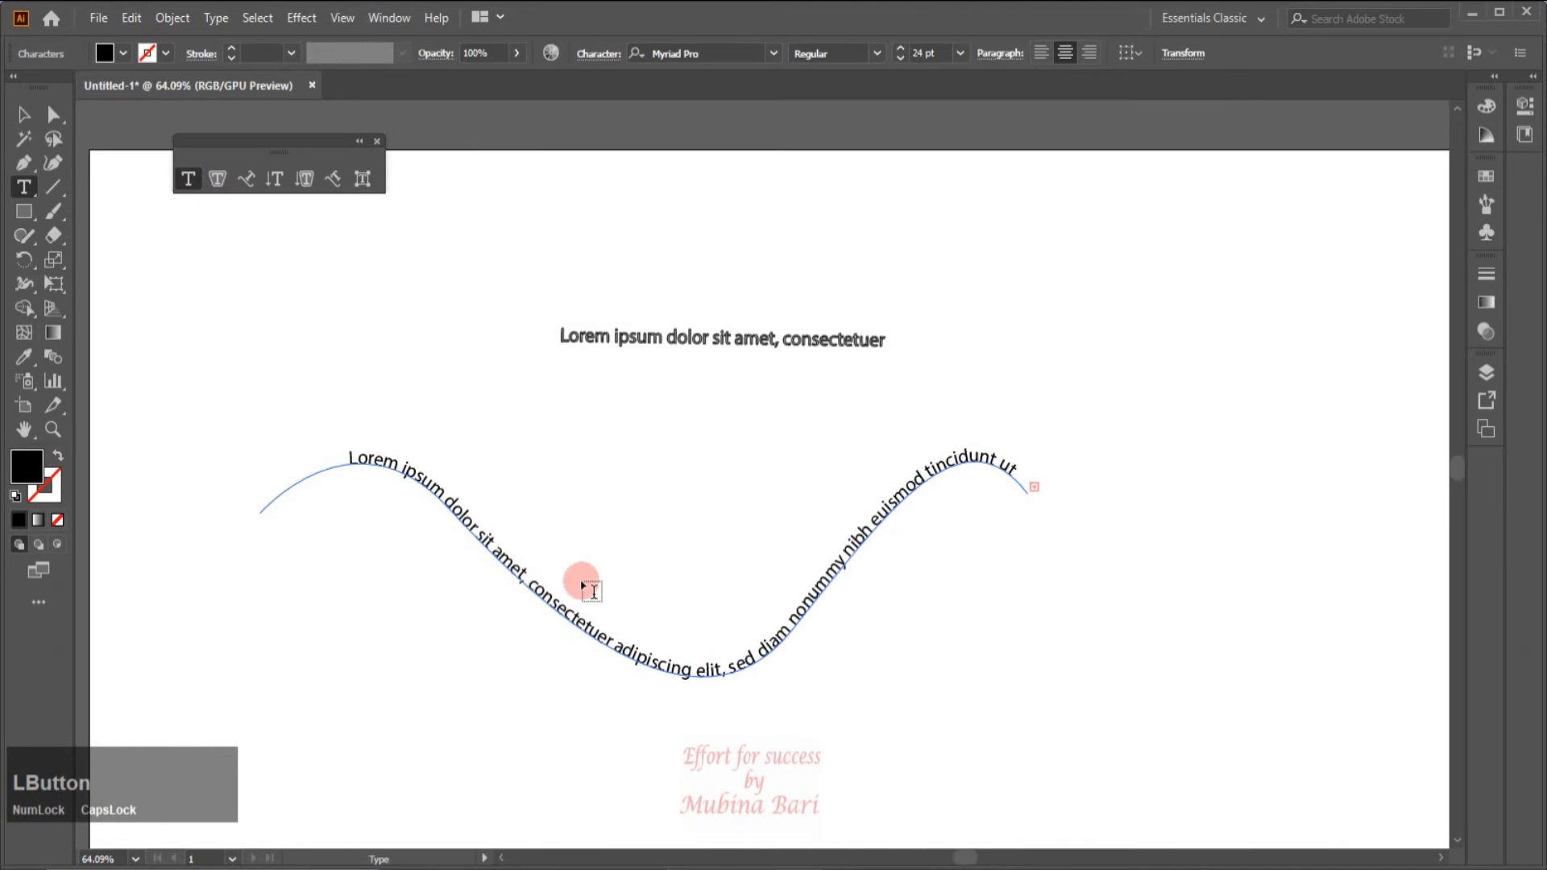
{"action": "left_click", "coordinate": [123, 53]}
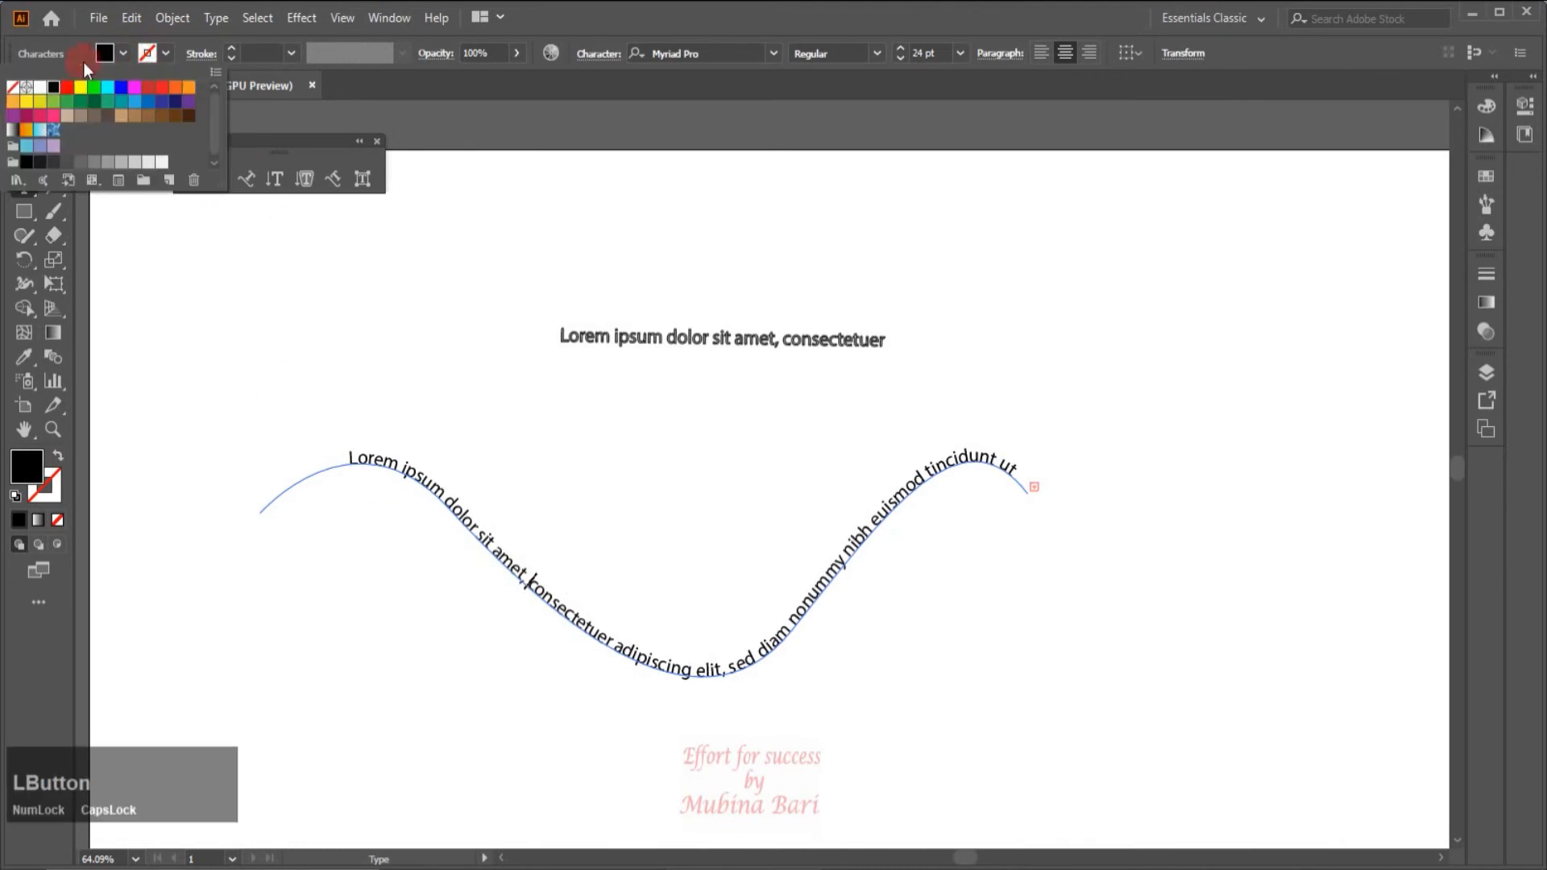
{"action": "left_click", "coordinate": [64, 89]}
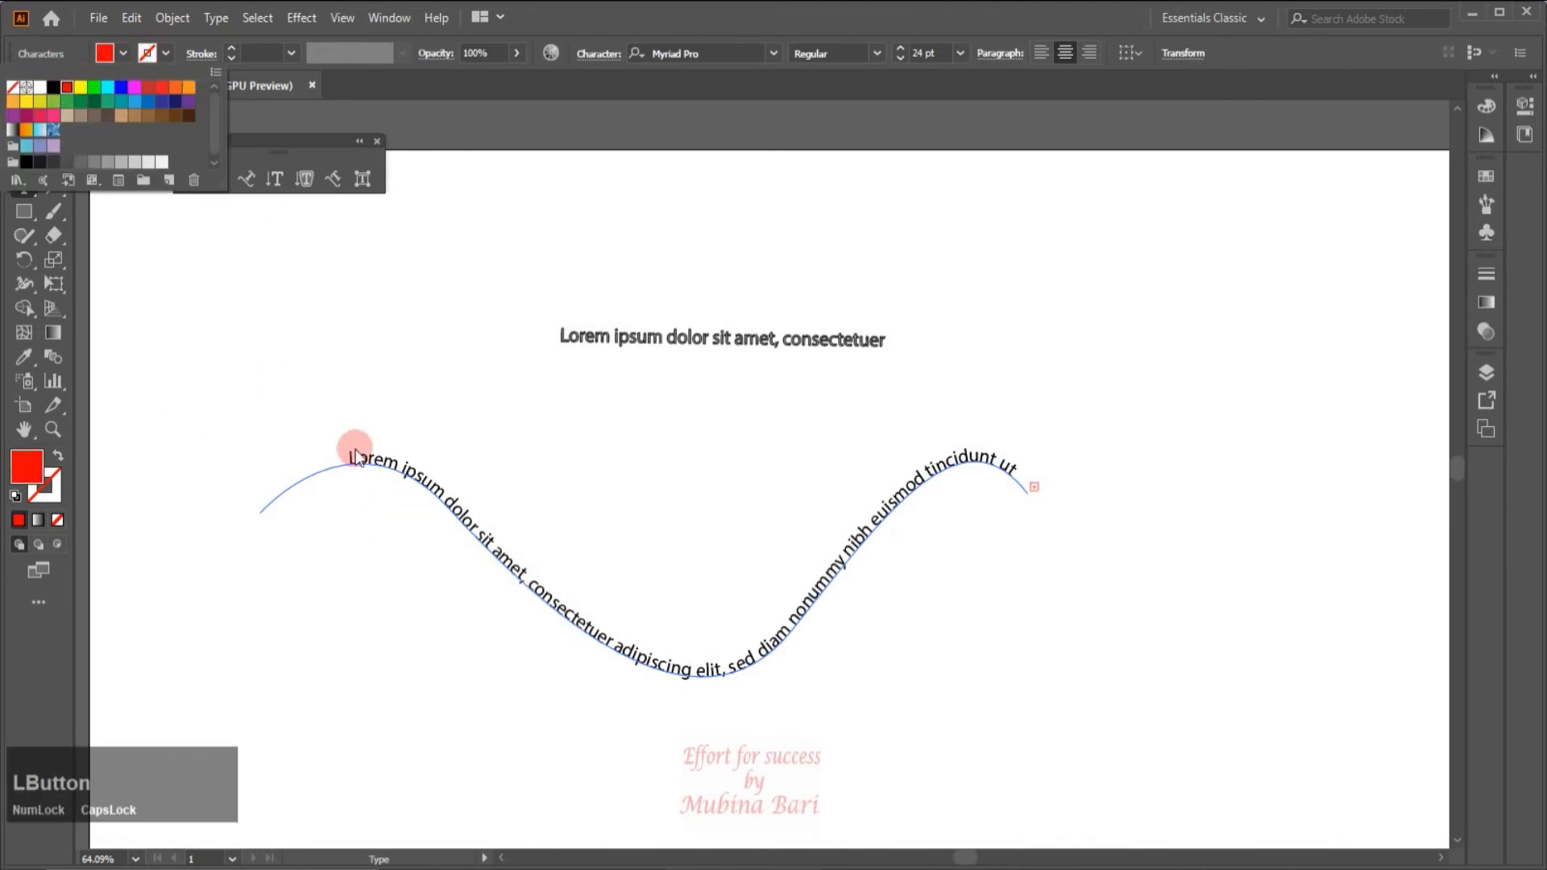
{"action": "left_click", "coordinate": [282, 387]}
{"action": "type", "text": "SDFDFGGHH"}
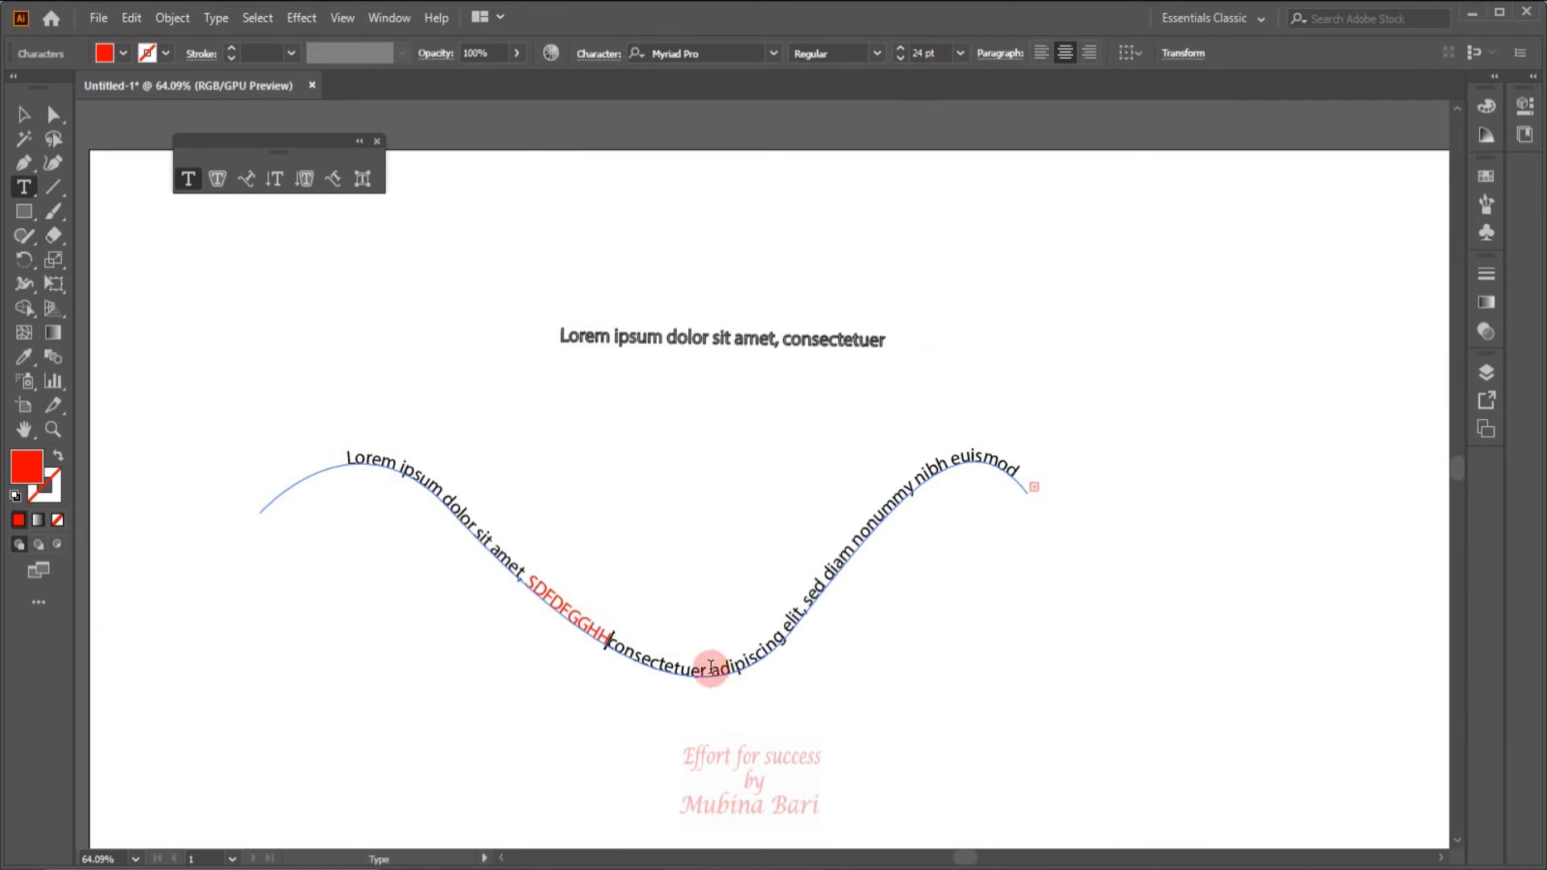
- Delete the words "adipiscing elit, sed diam" from the wavy text, and clear everything from the artboard
{"action": "left_click_drag", "start_coordinate": [710, 668], "coordinate": [873, 569]}
{"action": "key", "text": "Delete"}
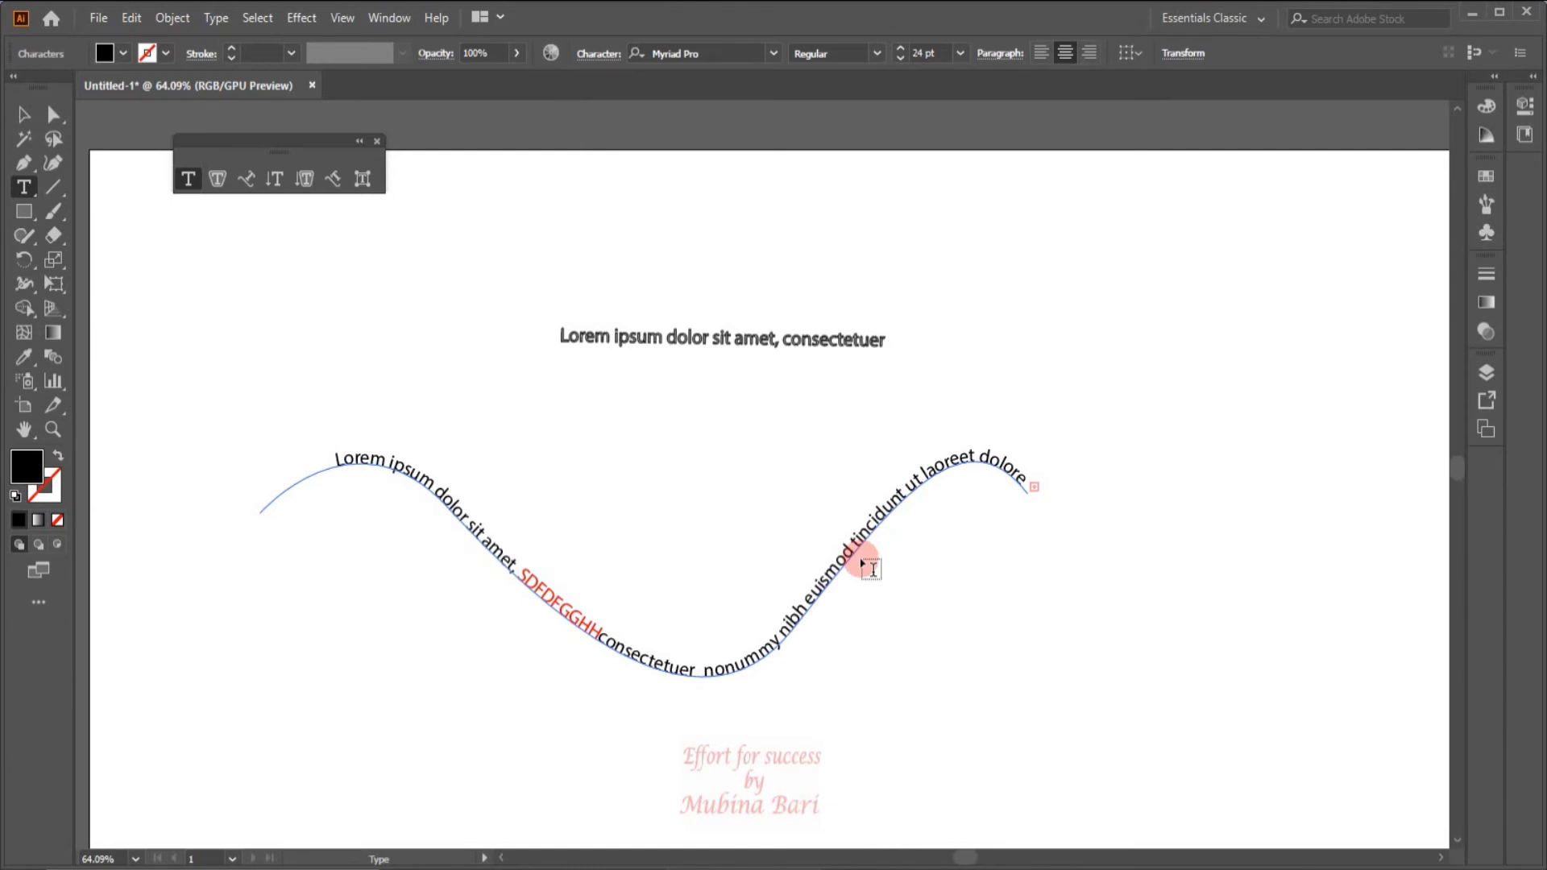
{"action": "key", "text": "ctrl+a"}
{"action": "key", "text": "Delete"}
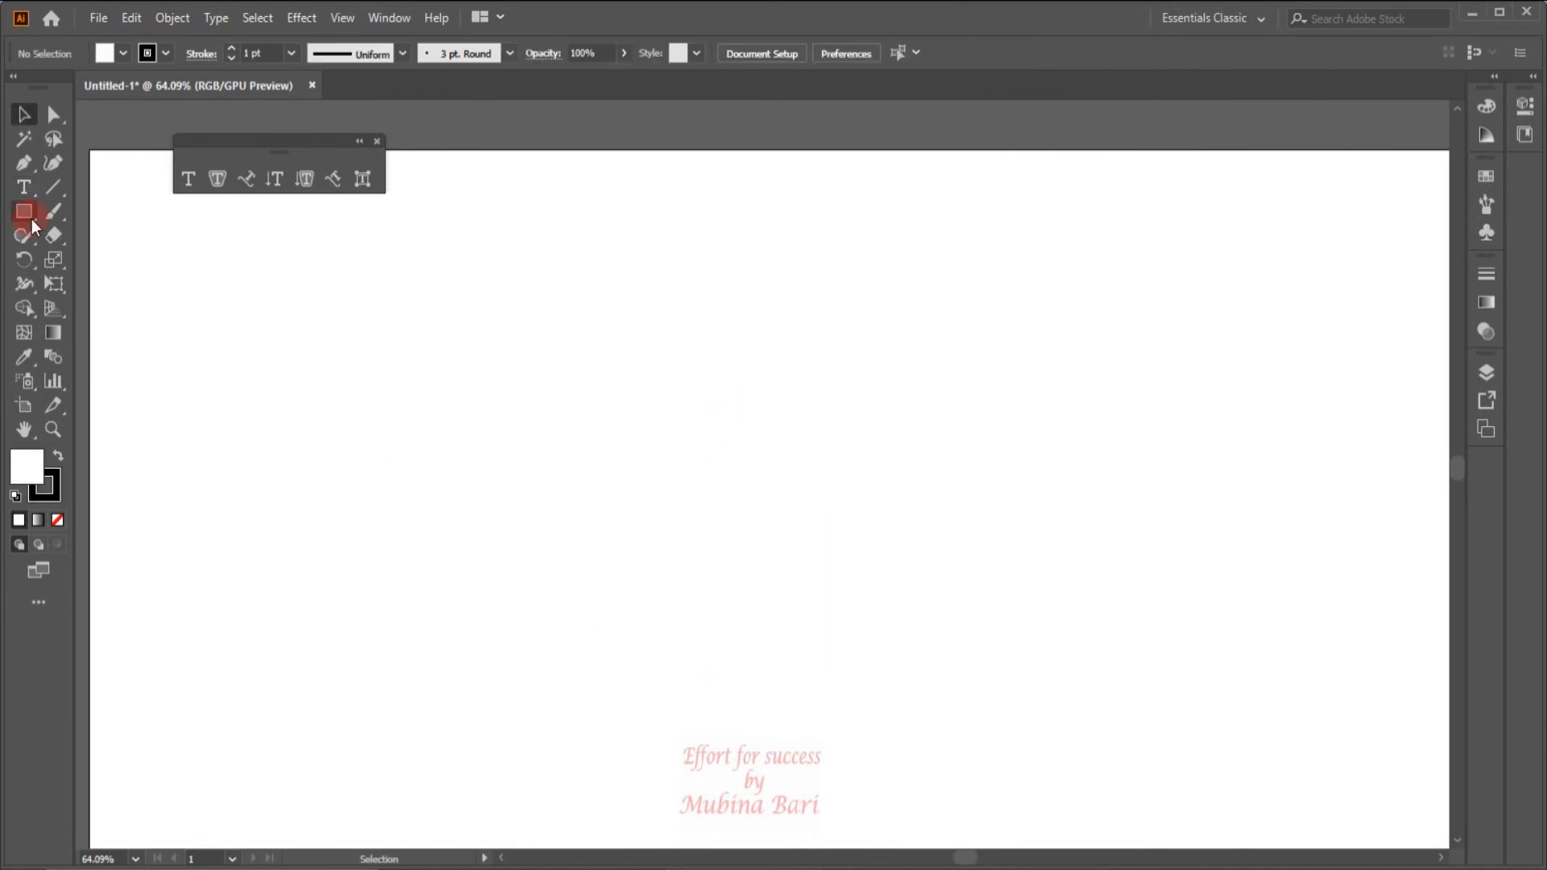
- Draw an ellipse about 372 by 383 px and place path type on it reading "Learn graphic designing with Effort for success"
{"action": "left_click_drag", "start_coordinate": [34, 226], "coordinate": [103, 259]}
{"action": "left_click_drag", "start_coordinate": [373, 357], "coordinate": [665, 670]}
{"action": "left_click", "coordinate": [218, 181]}
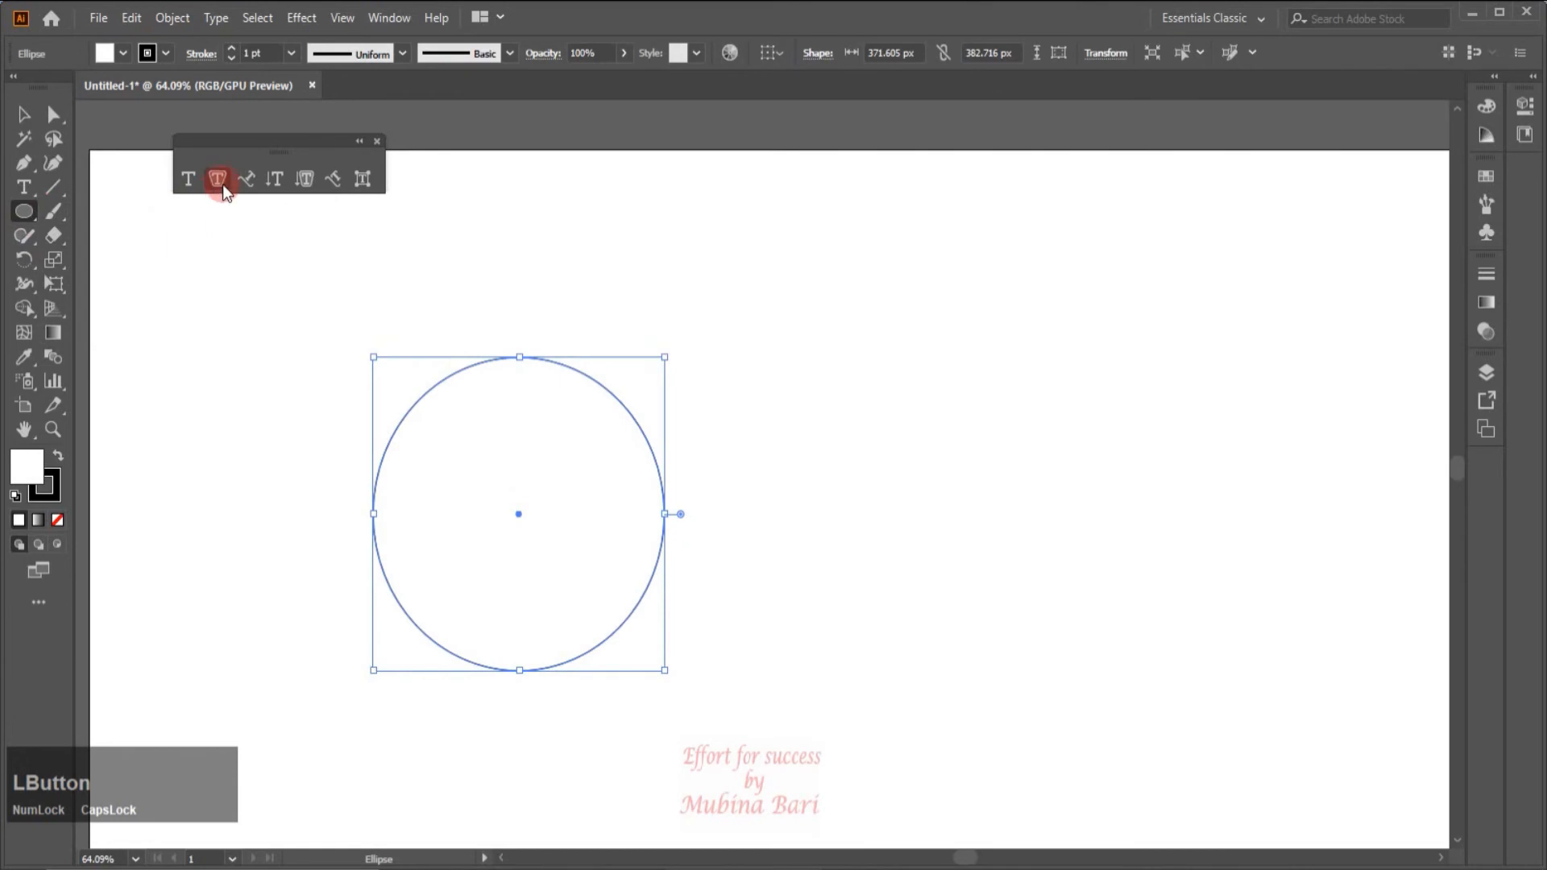
{"action": "left_click", "coordinate": [246, 179]}
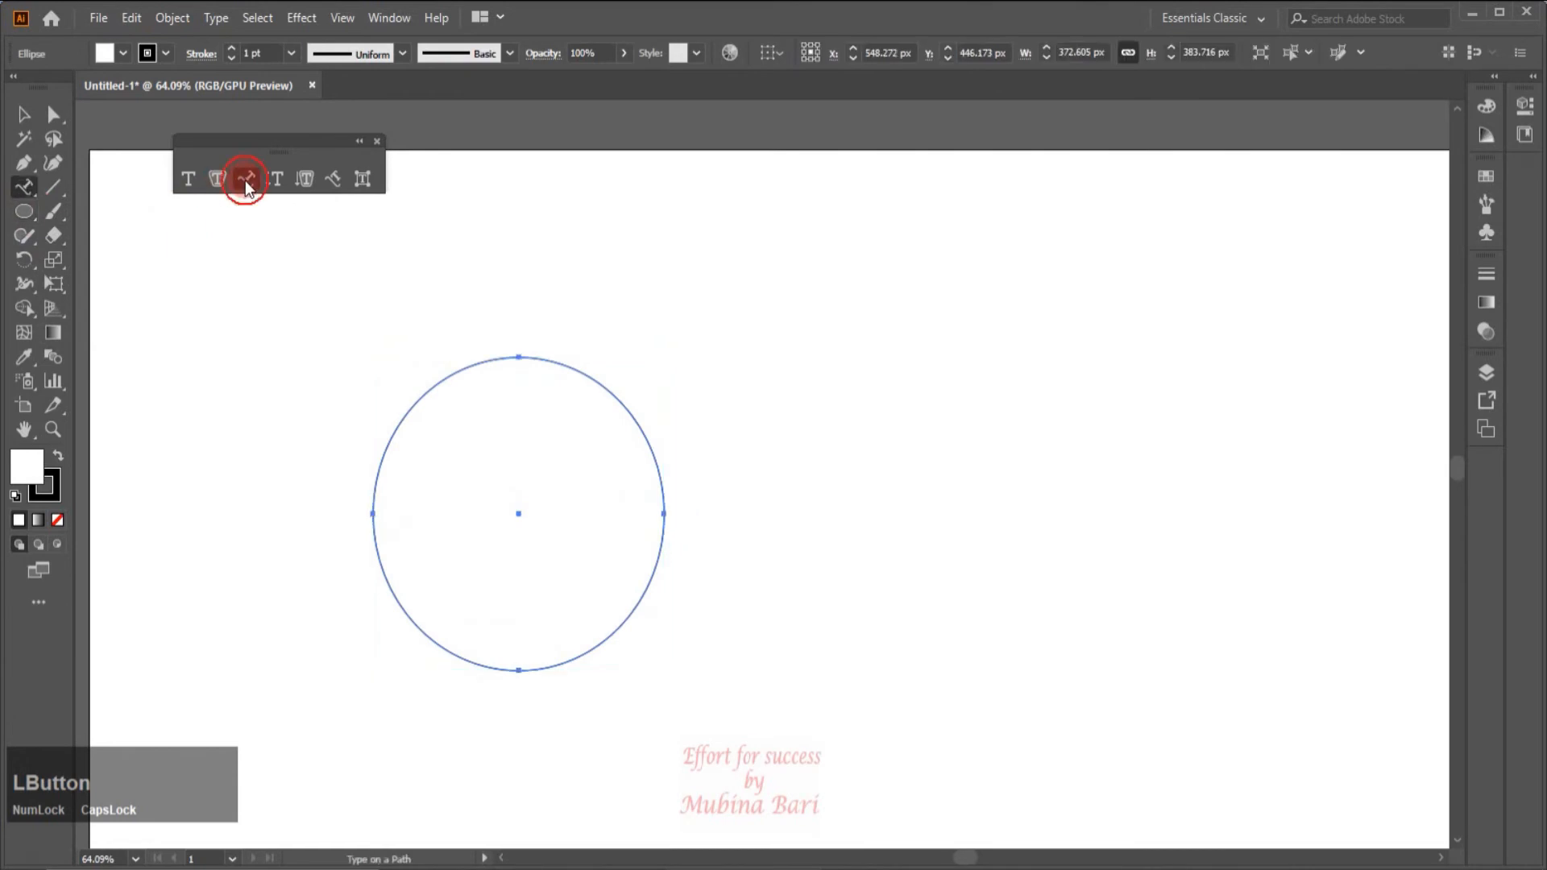
{"action": "left_click", "coordinate": [517, 352]}
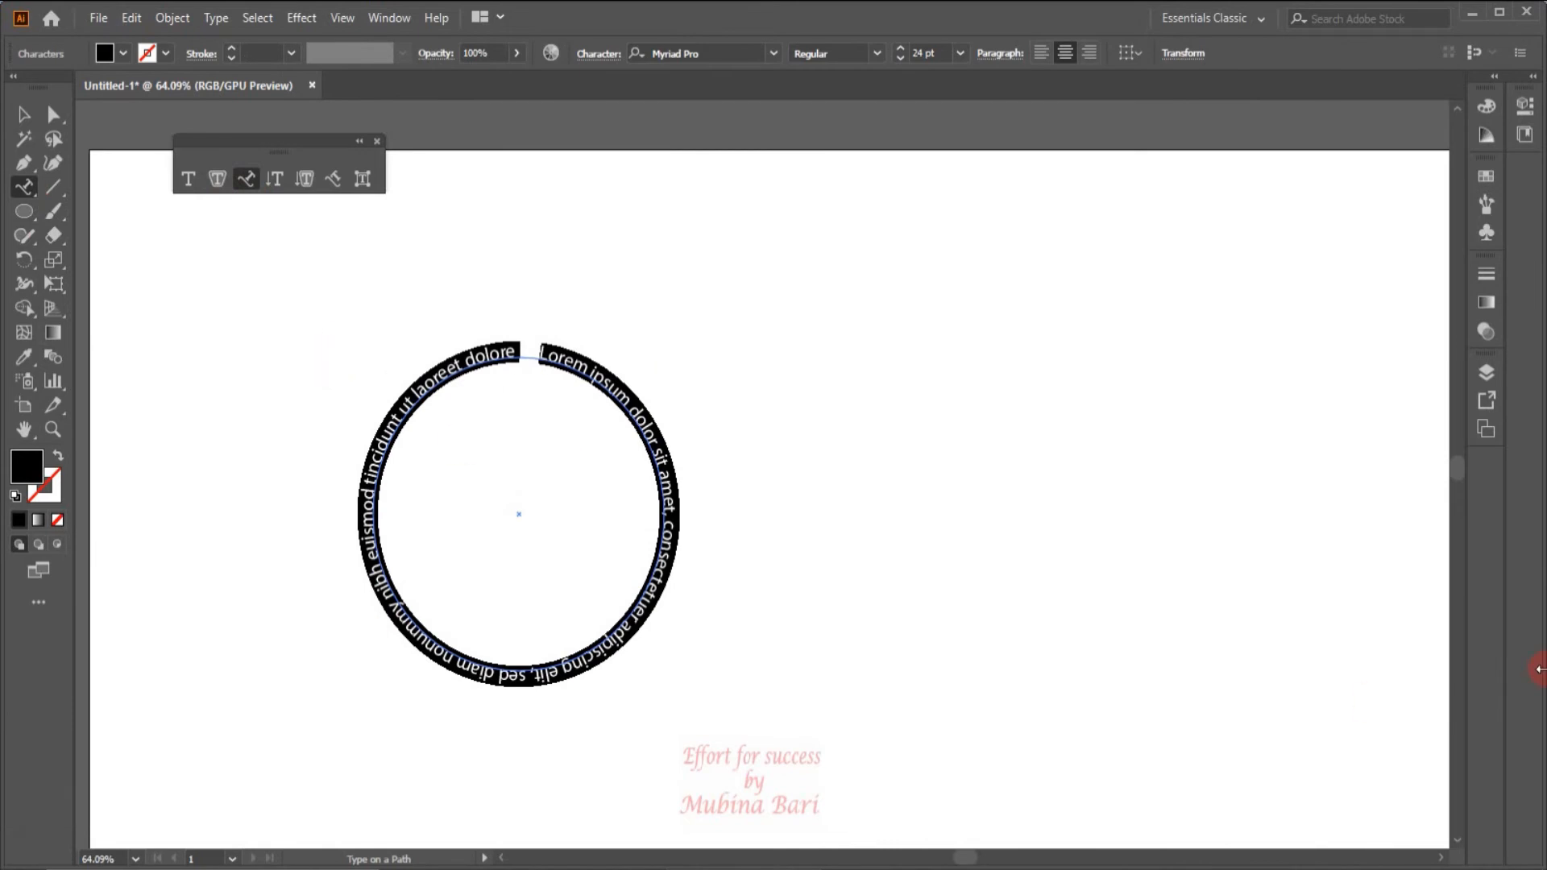
{"action": "type", "text": "Learn graphic designing with Effort for success"}
{"action": "left_click", "coordinate": [226, 694]}
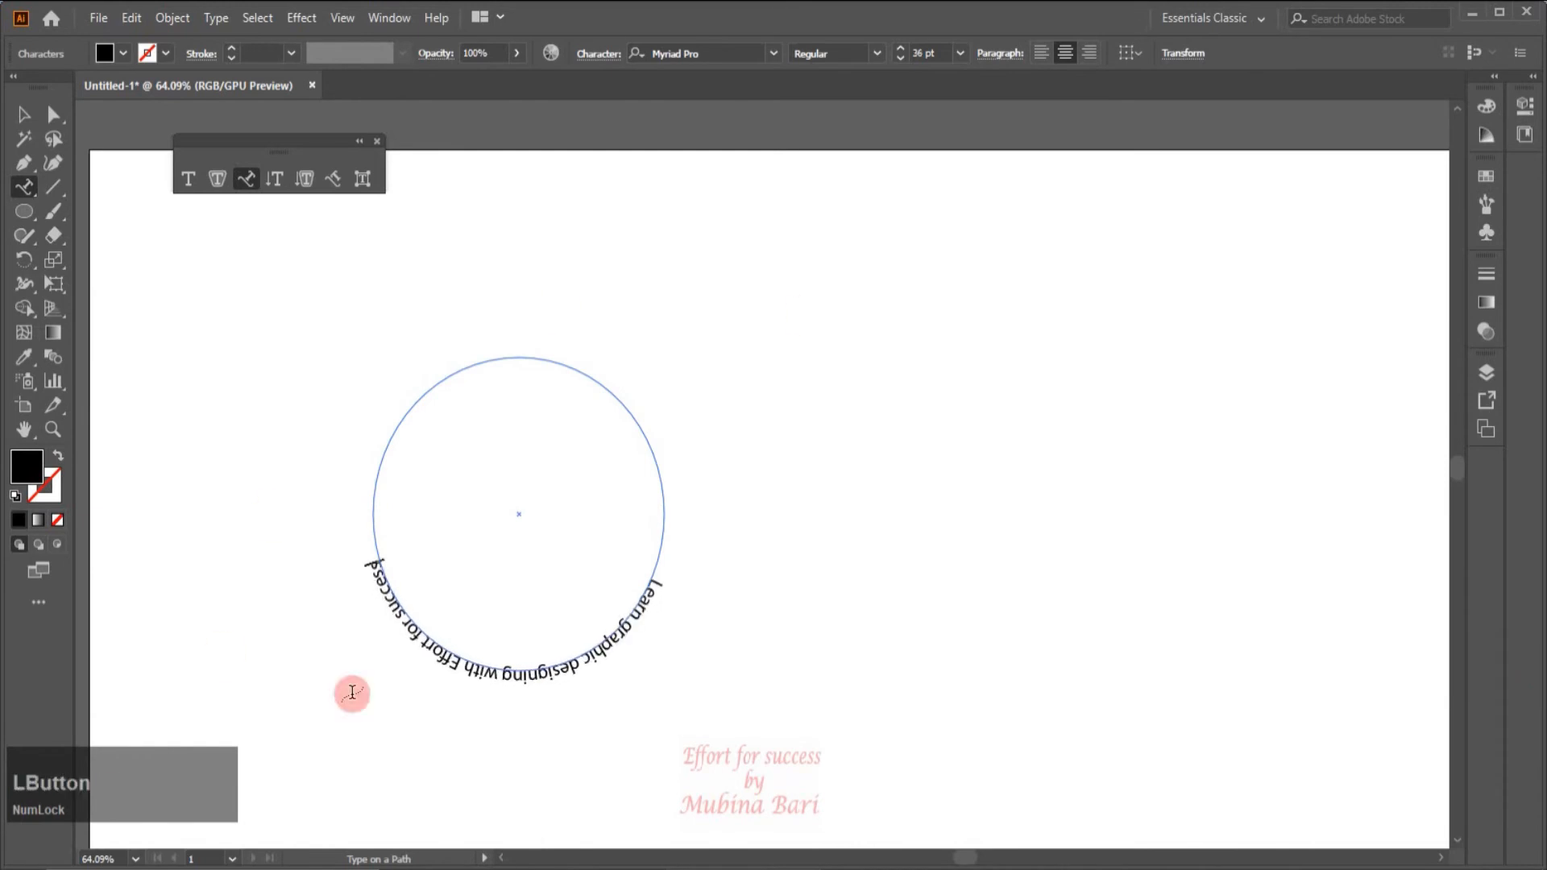
- Select the ellipse's path text as an object and set its font size to 36 pt
{"action": "left_click", "coordinate": [25, 114]}
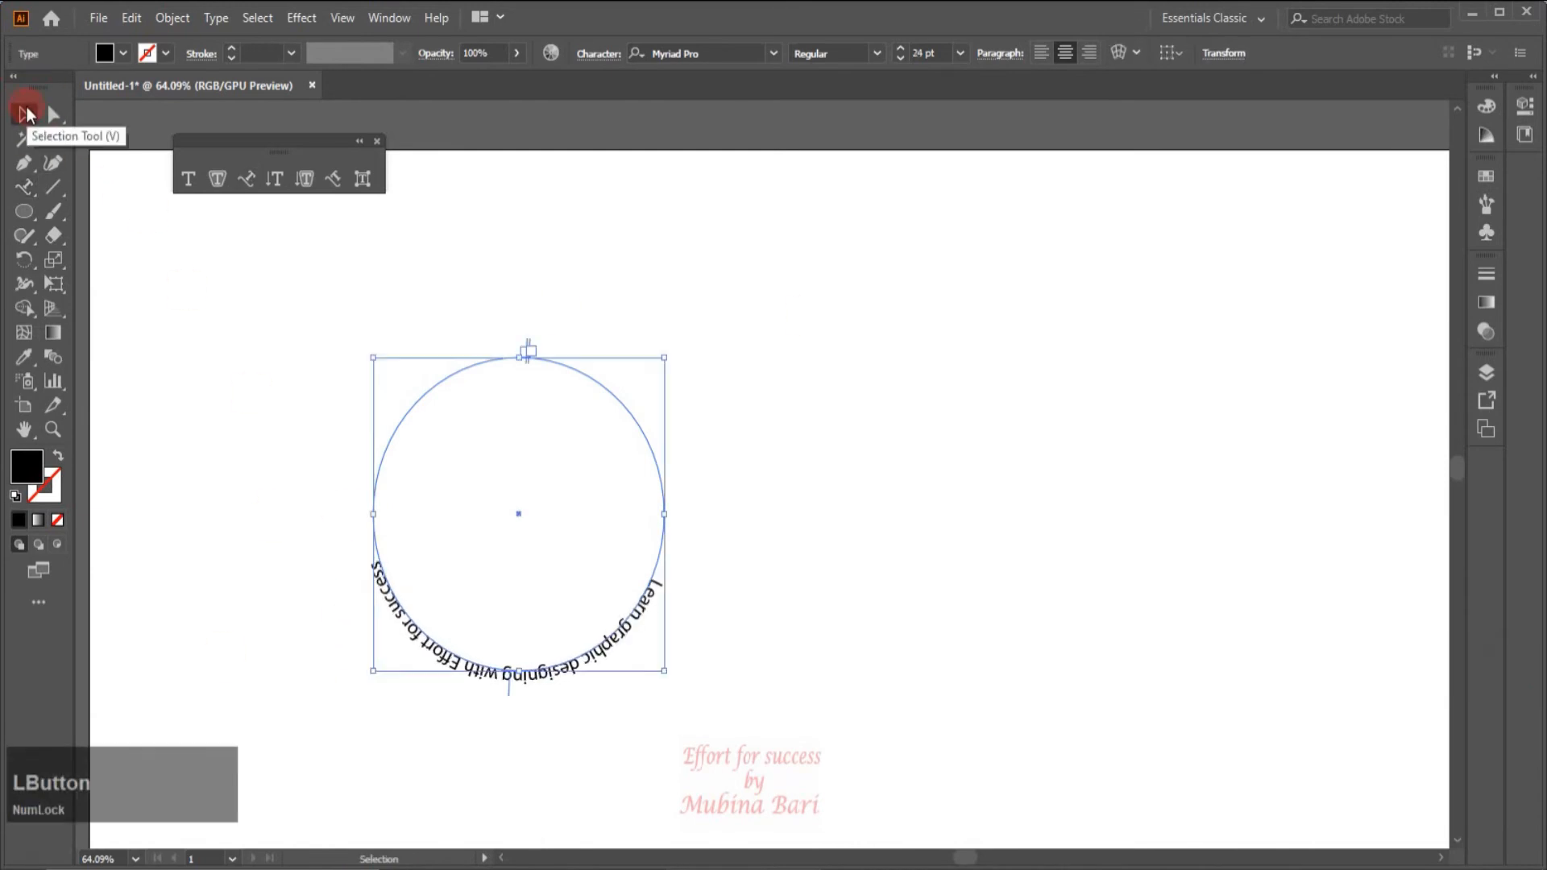
{"action": "left_click", "coordinate": [960, 53]}
{"action": "left_click", "coordinate": [987, 347]}
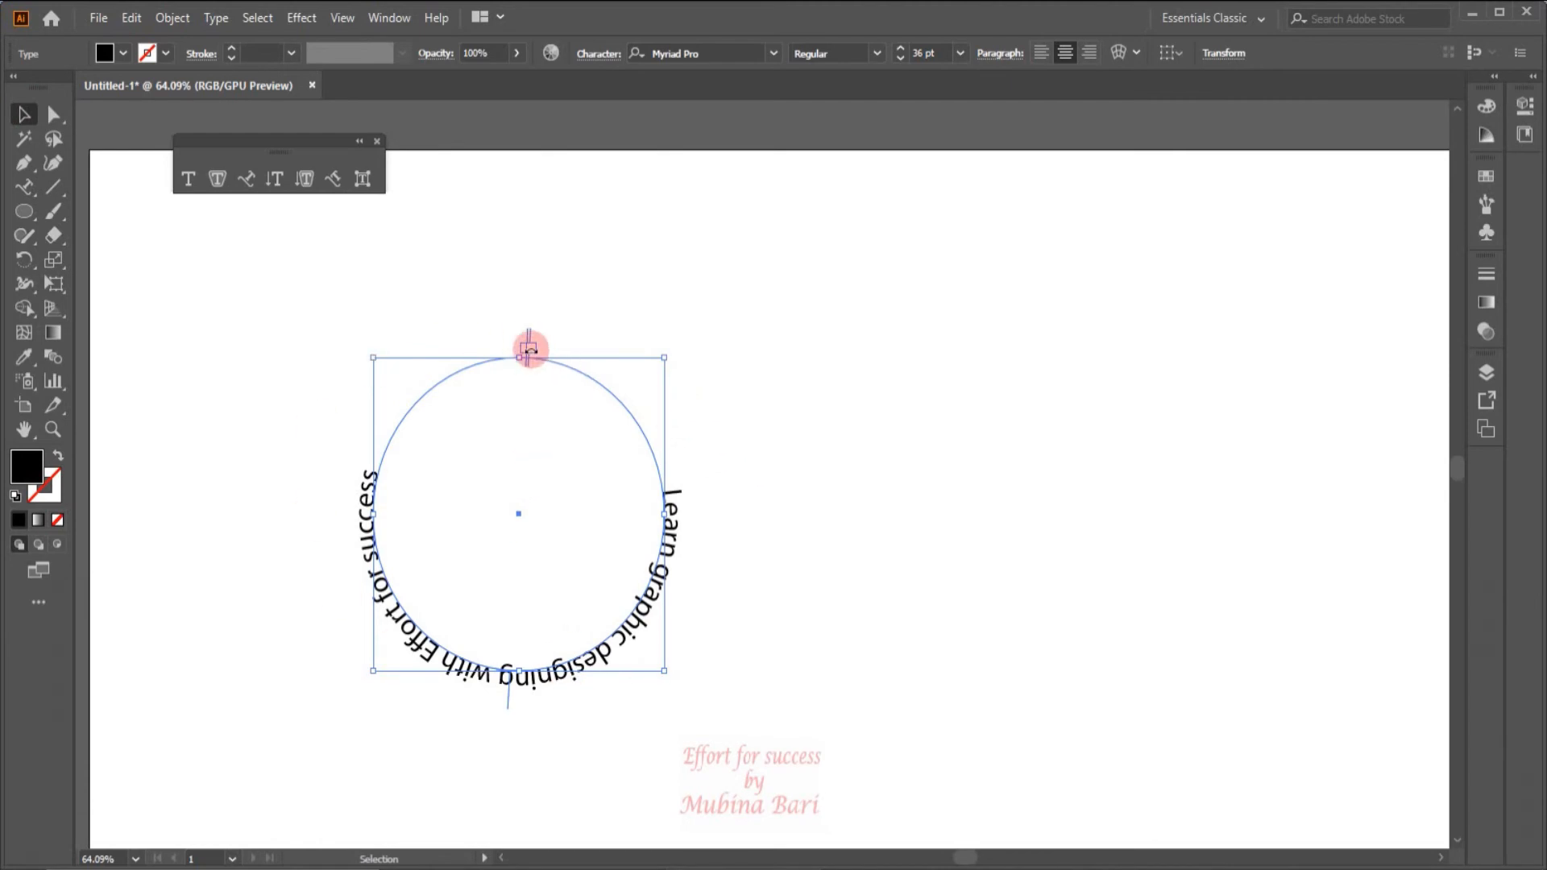
- Reposition the path text's brackets, rotate the ellipse, and slide the text around it so it runs over the upper half
{"action": "left_click_drag", "start_coordinate": [528, 357], "coordinate": [631, 410]}
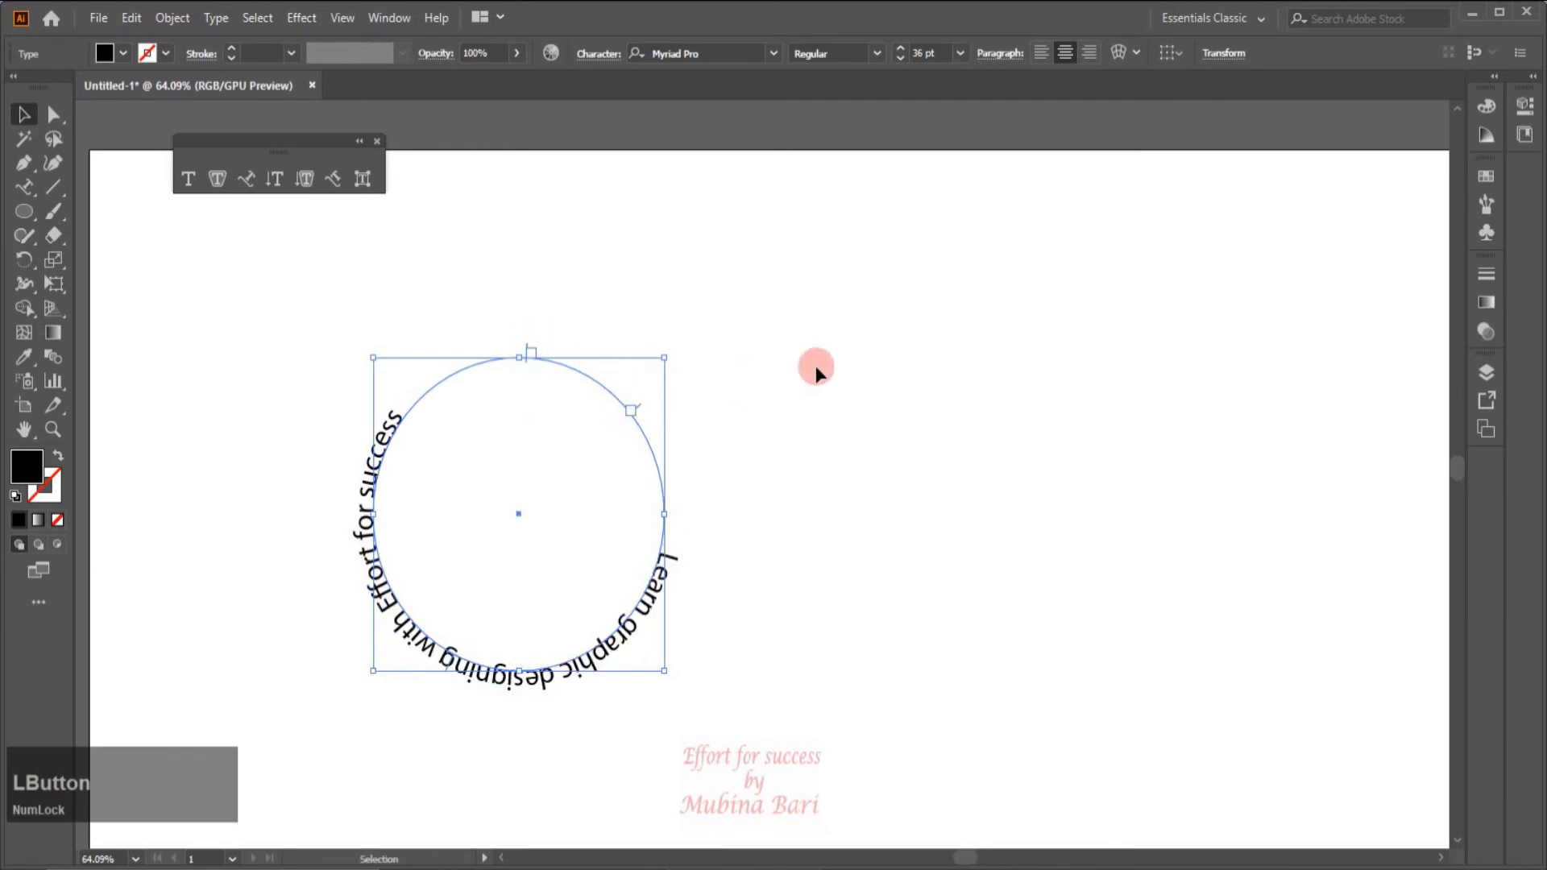
{"action": "left_click_drag", "start_coordinate": [526, 351], "coordinate": [481, 342]}
{"action": "left_click", "coordinate": [590, 363]}
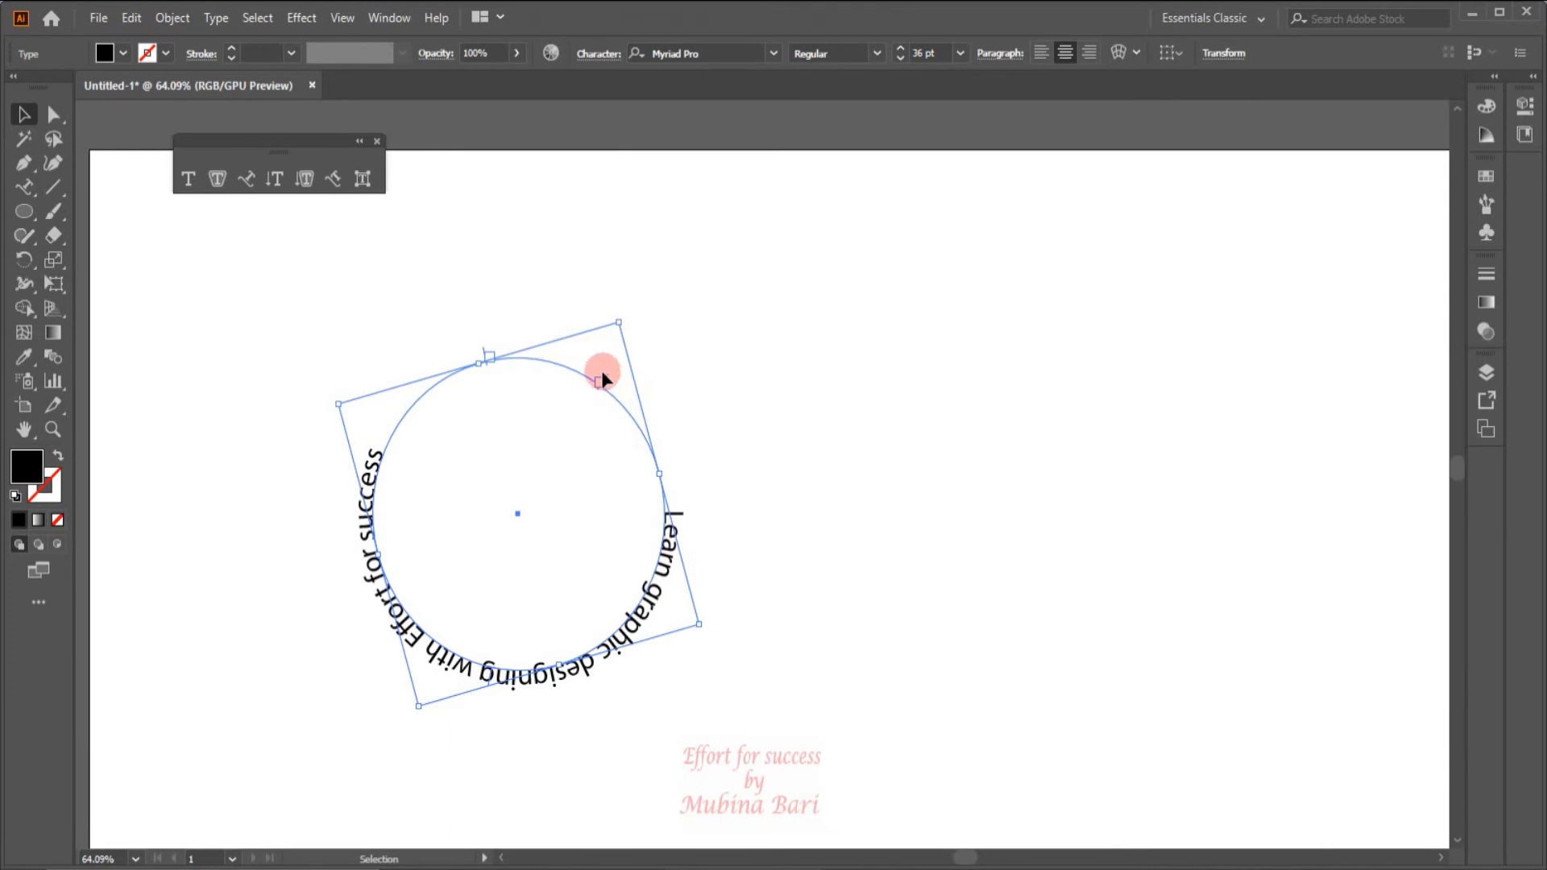
{"action": "left_click_drag", "start_coordinate": [606, 376], "coordinate": [662, 477]}
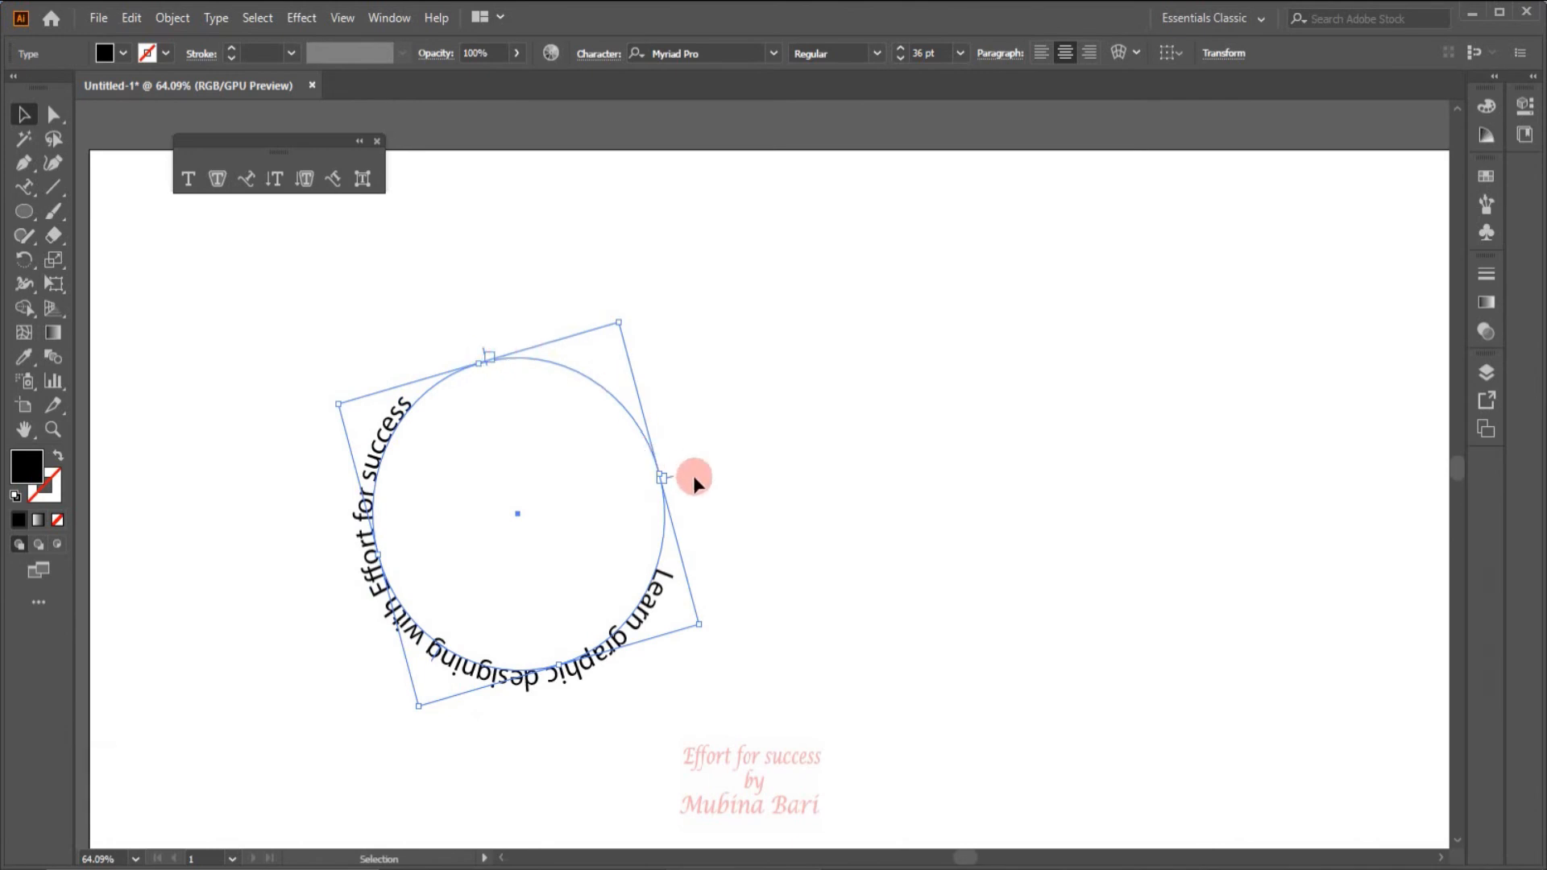
{"action": "left_click_drag", "start_coordinate": [675, 476], "coordinate": [643, 421]}
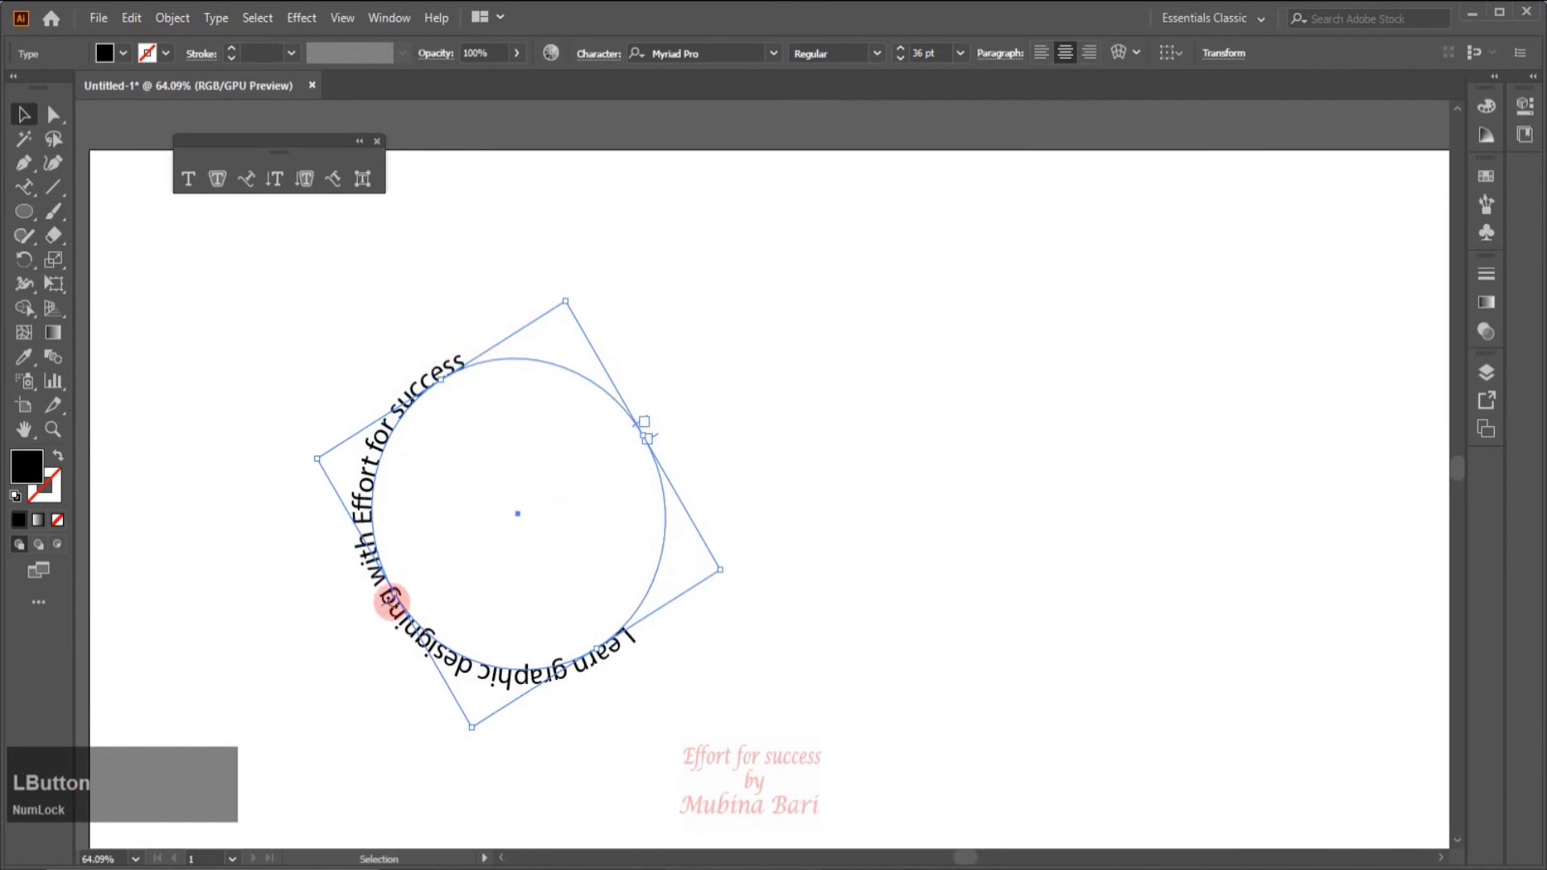
{"action": "left_click_drag", "start_coordinate": [382, 604], "coordinate": [535, 342]}
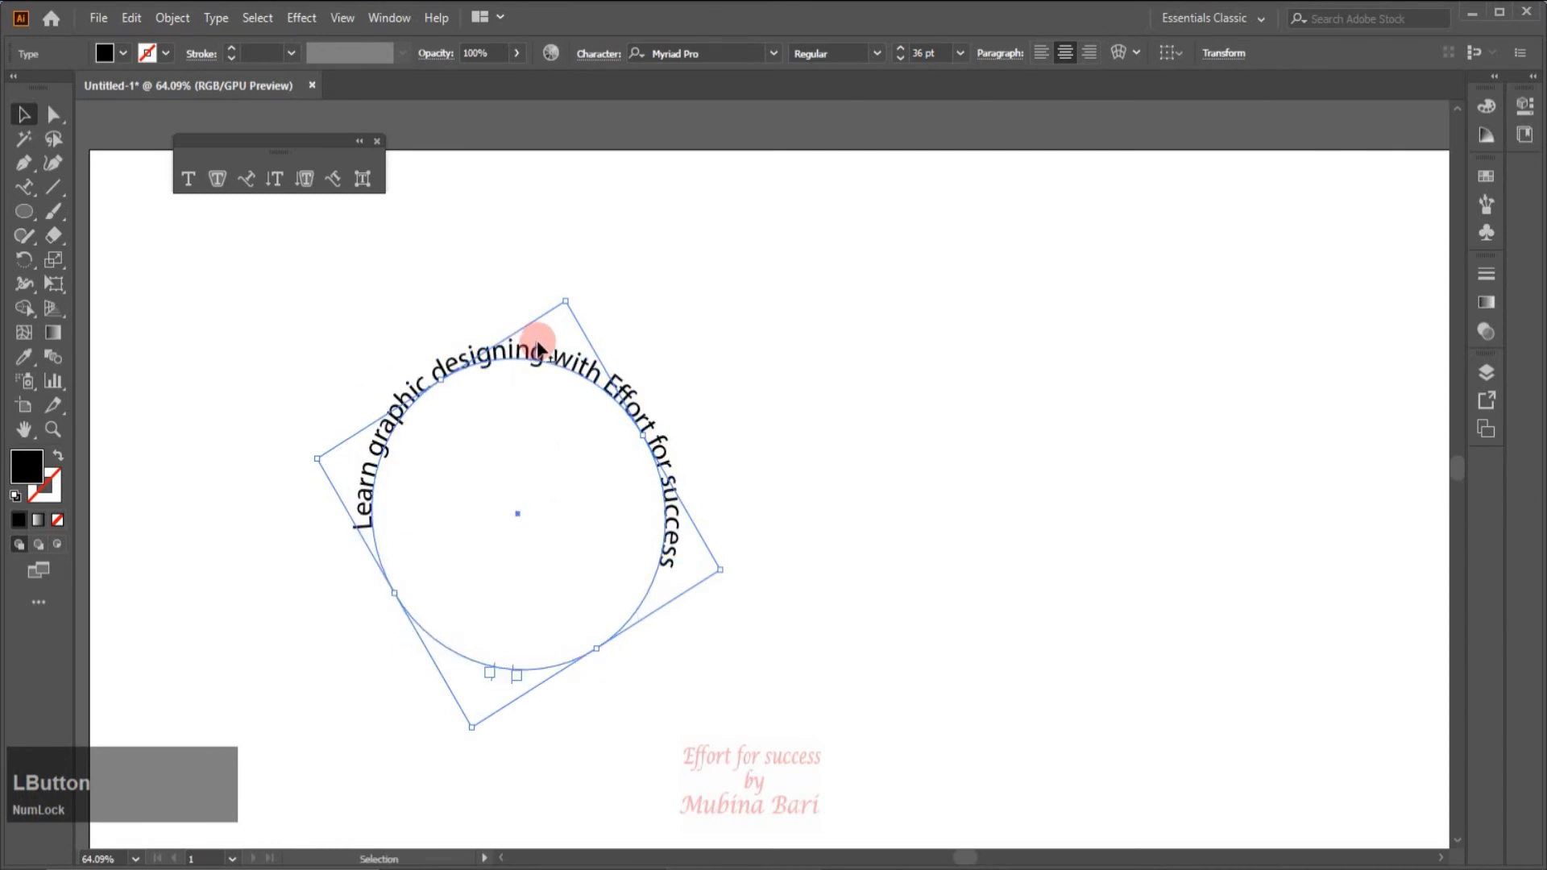
- Enlarge the circular path text to 48 pt
{"action": "key", "text": "ctrl+shift+period"}
{"action": "key", "text": "ctrl+shift+period"}
{"action": "key", "text": "ctrl+shift+period"}
{"action": "key", "text": "ctrl+shift+period"}
{"action": "key", "text": "ctrl+shift+period"}
{"action": "key", "text": "ctrl+shift+period"}
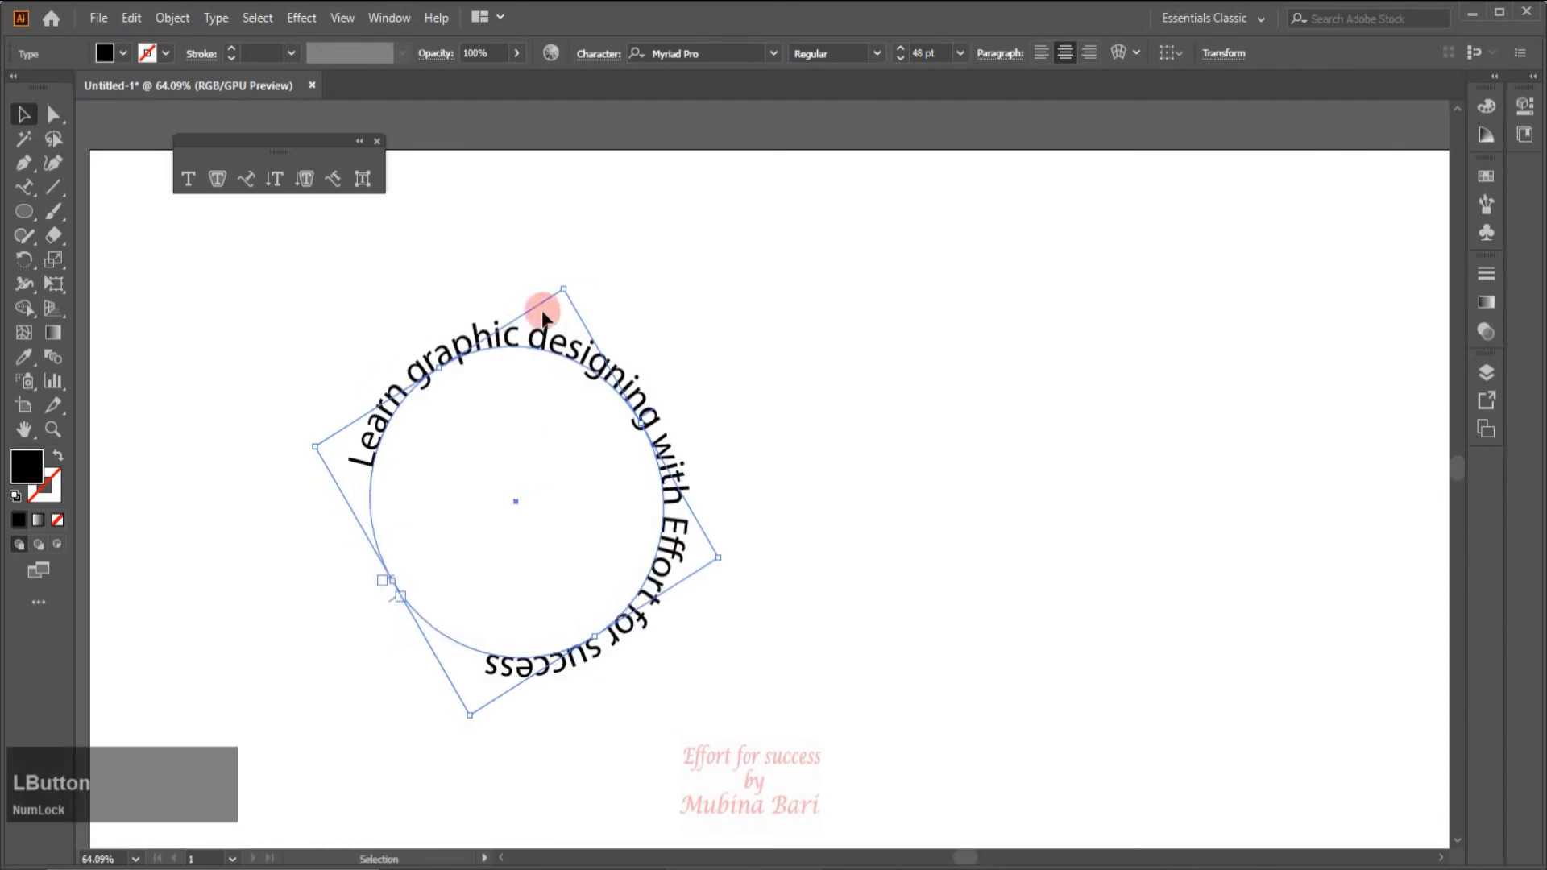
- Insert spaces between "with" and "Effort" to separate the upper and lower phrases, and rotate the ellipse to balance them
{"action": "left_click", "coordinate": [187, 179]}
{"action": "left_click", "coordinate": [660, 516]}
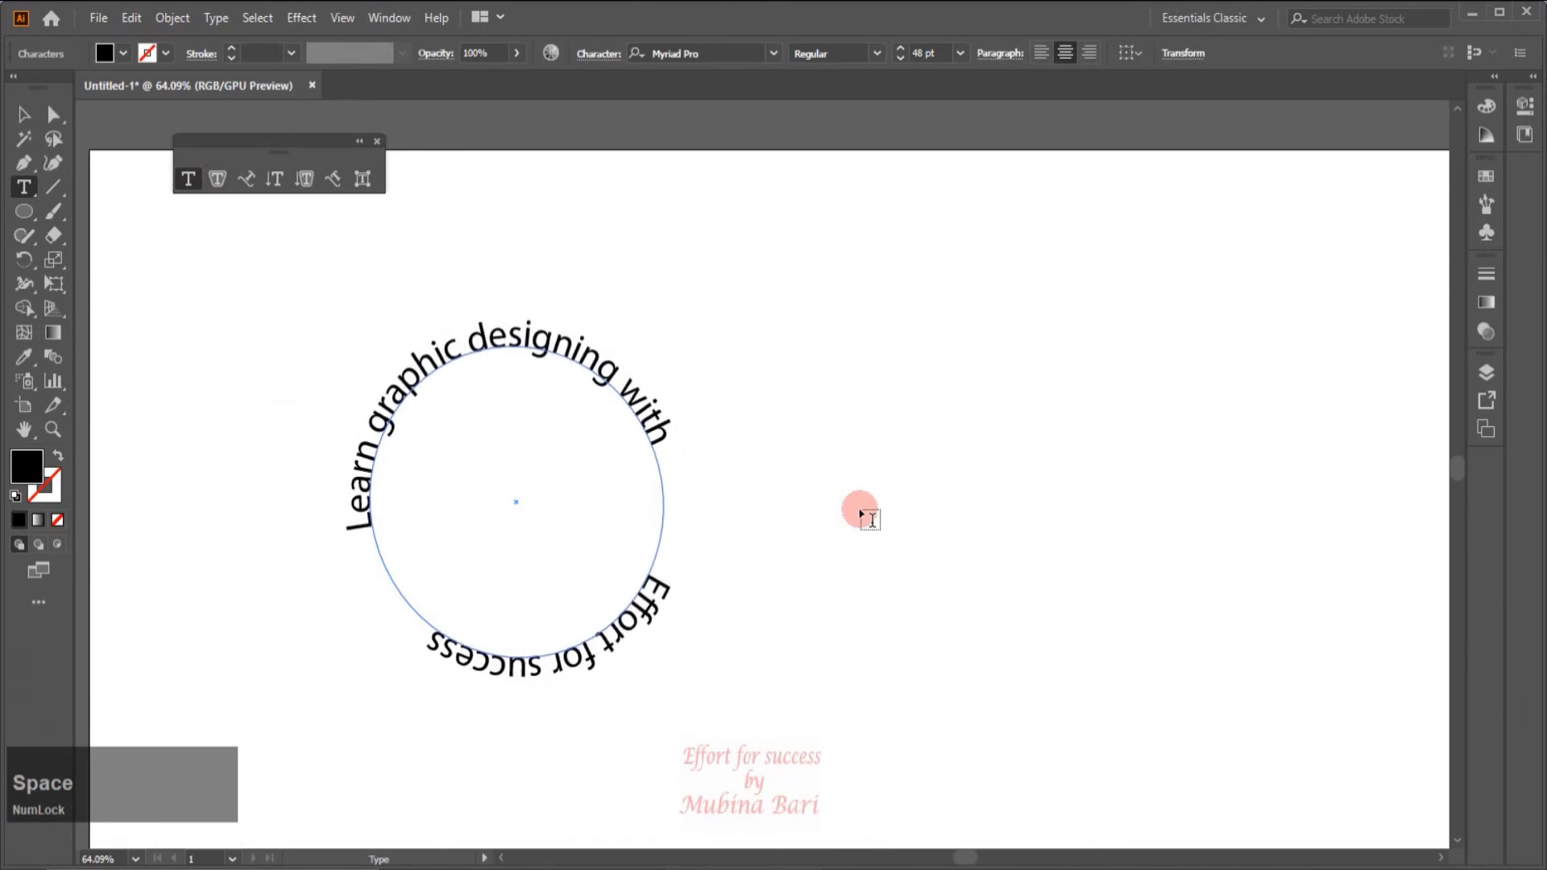
{"action": "key", "text": "Escape"}
{"action": "left_click", "coordinate": [403, 392]}
{"action": "left_click", "coordinate": [269, 148]}
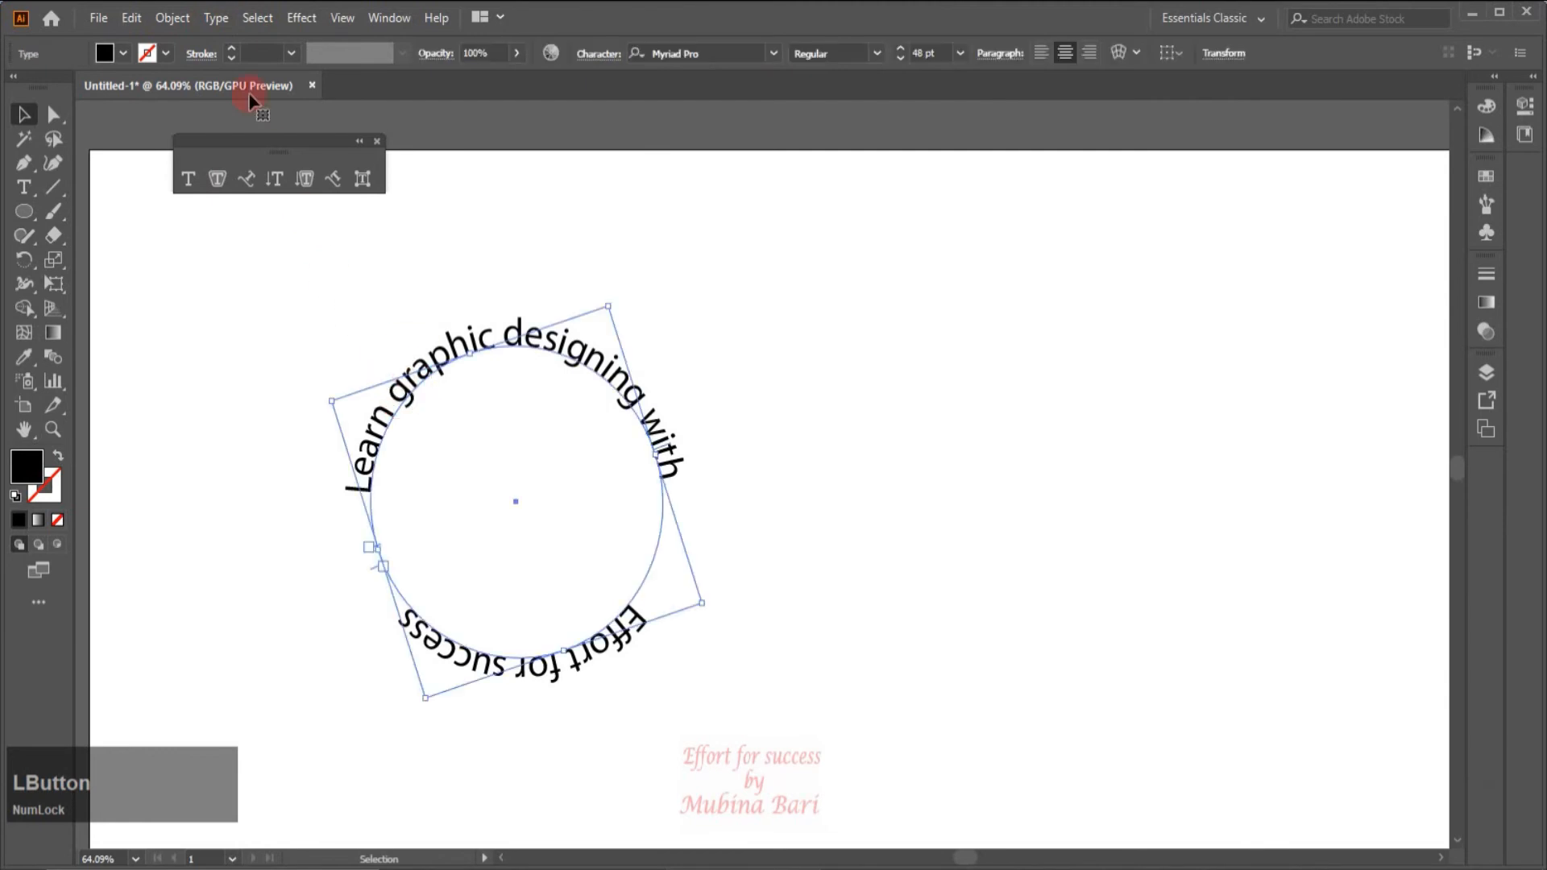
- Open the Type on a Path Options for the circular text
{"action": "left_click", "coordinate": [223, 19]}
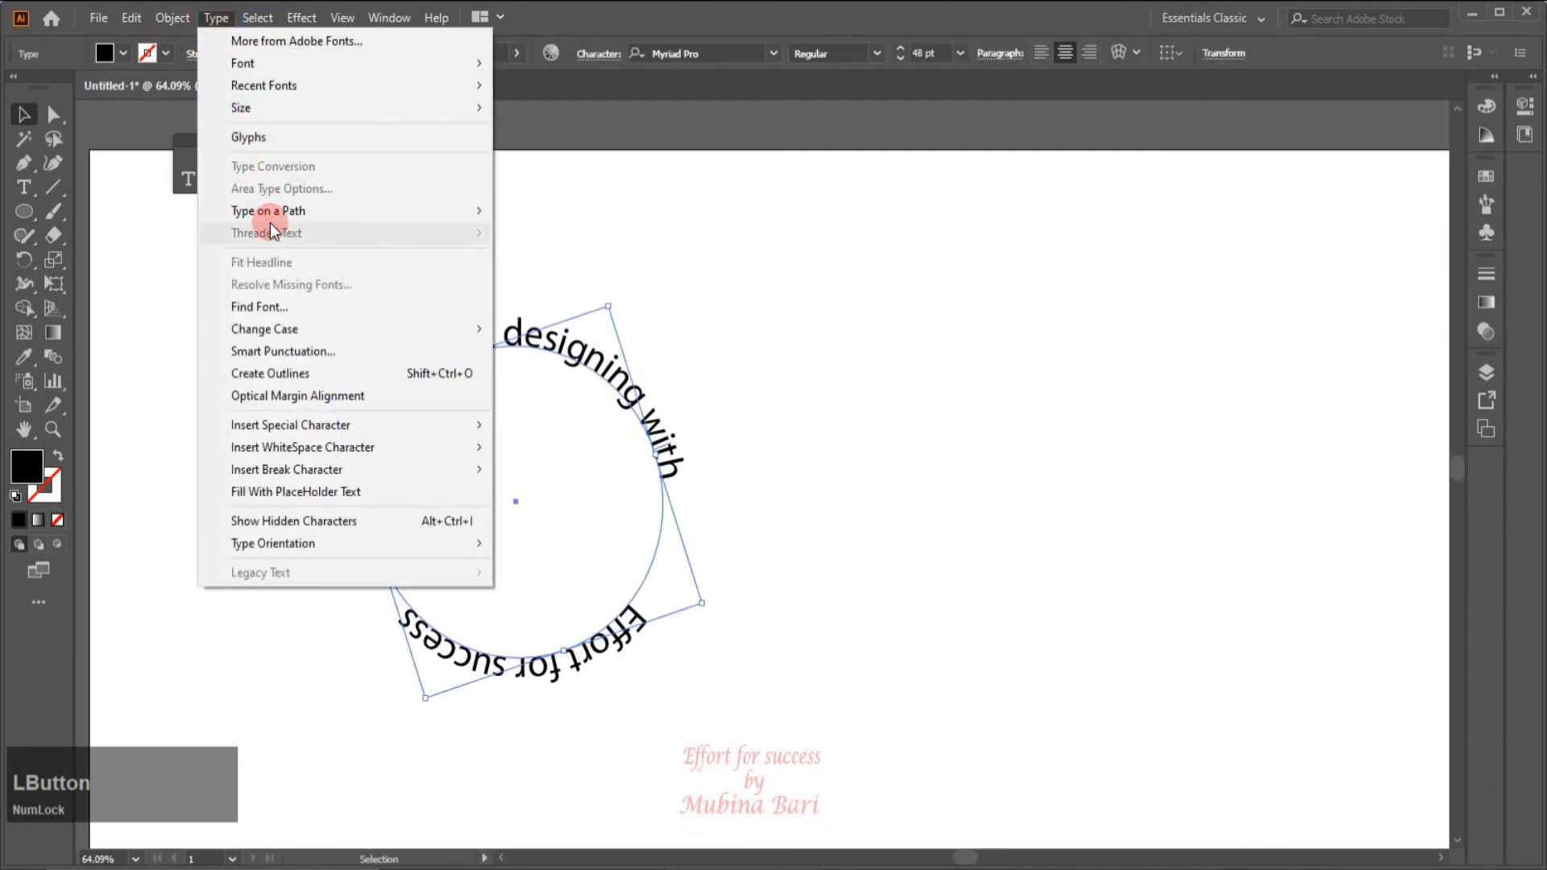
{"action": "mouse_move", "coordinate": [279, 208]}
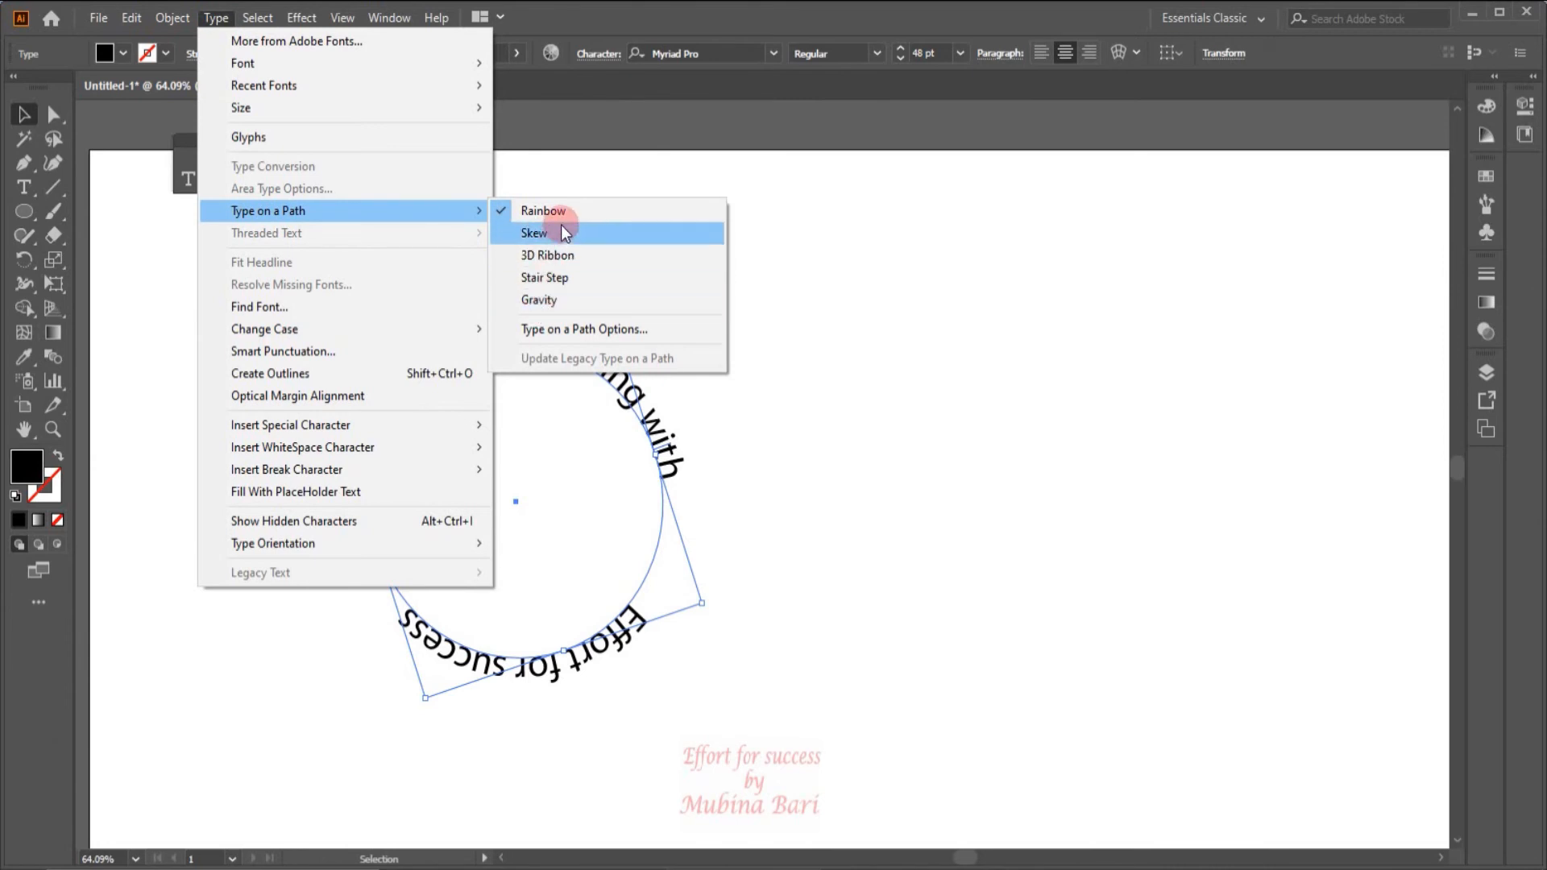
{"action": "left_click", "coordinate": [568, 332]}
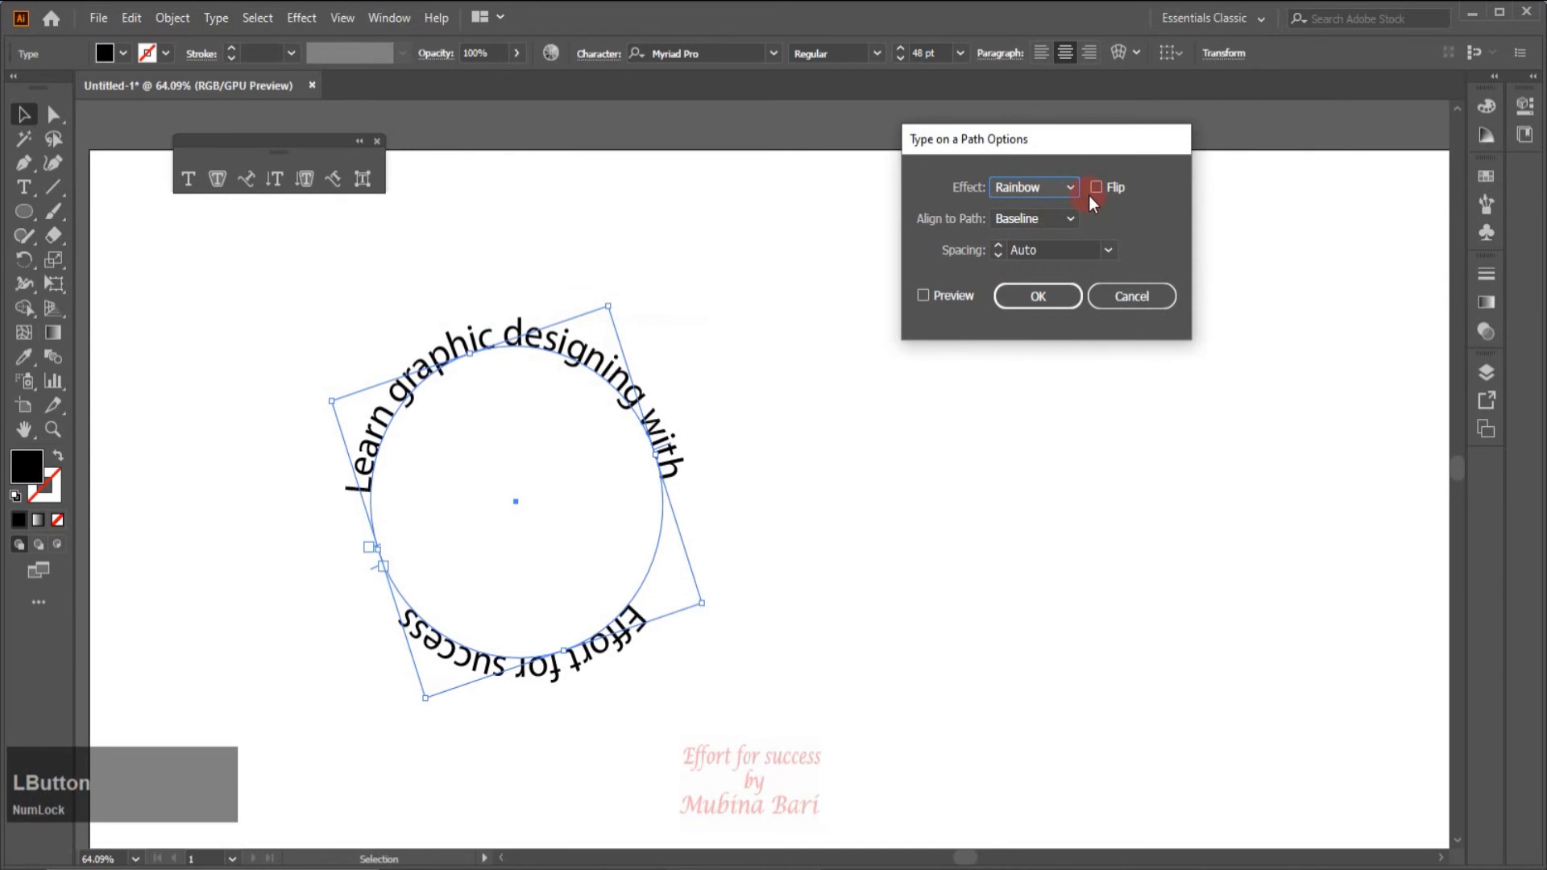
- Preview the Skew, 3D Ribbon, Stair Step and Gravity effects on the circular text, and return the effect to Rainbow
{"action": "left_click", "coordinate": [1068, 191]}
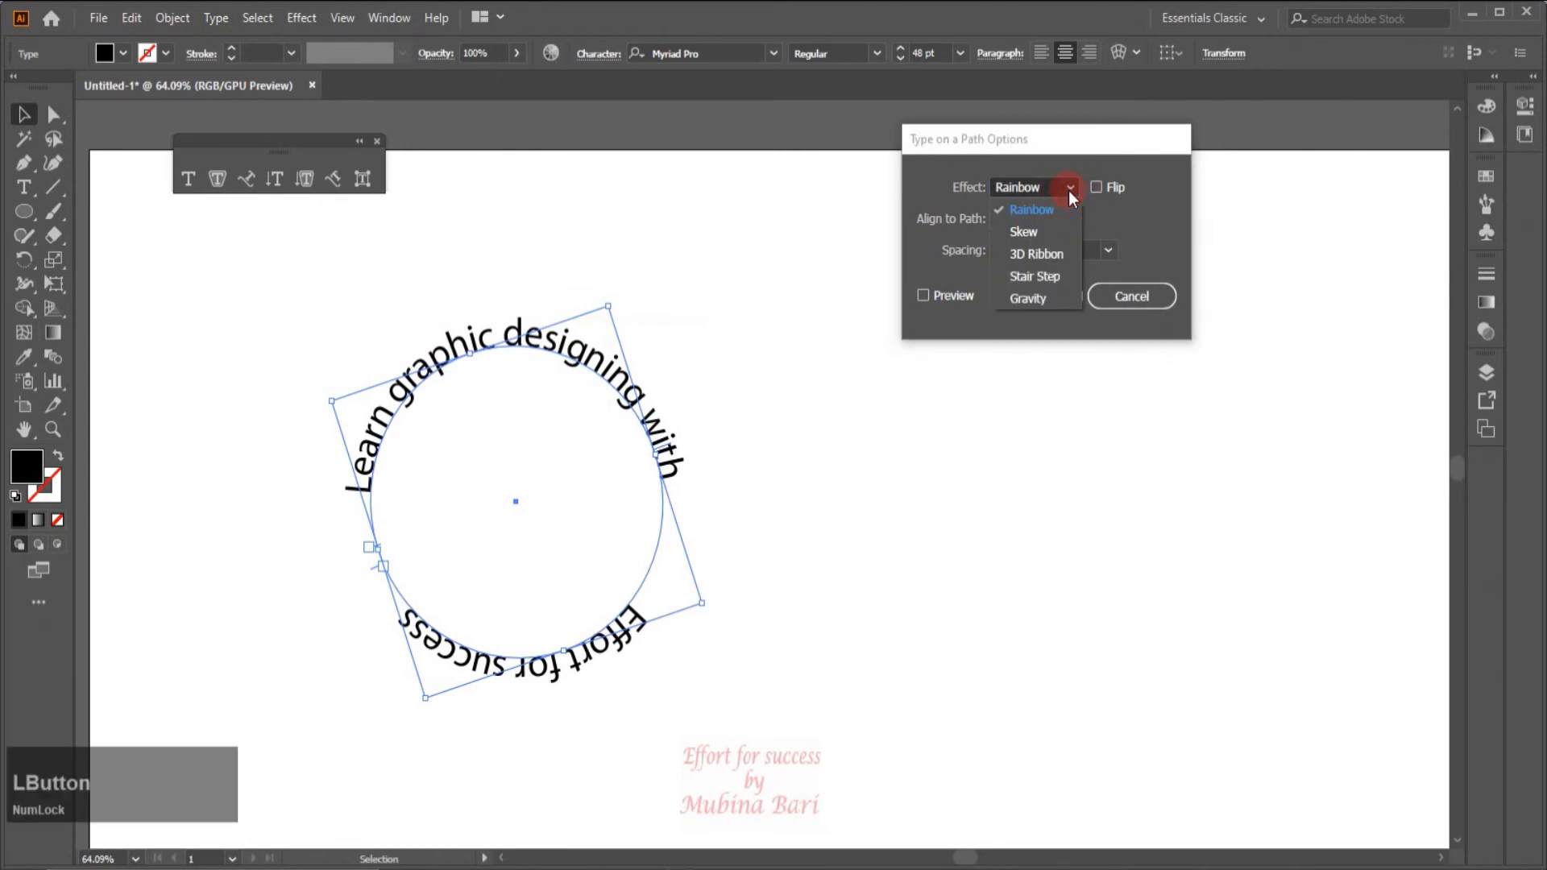
{"action": "left_click", "coordinate": [1021, 234]}
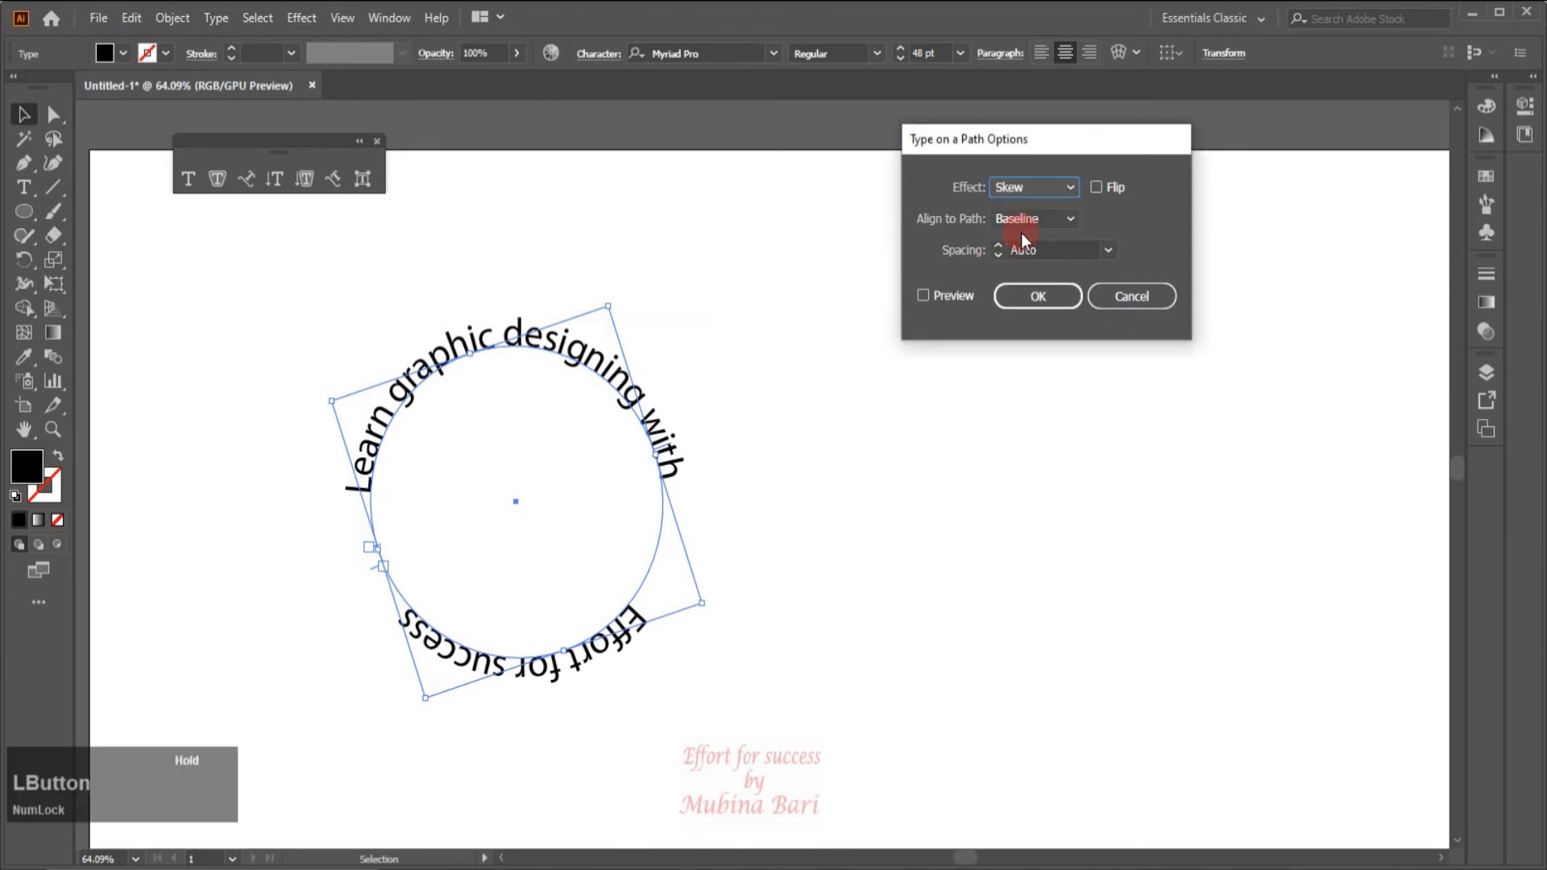
{"action": "left_click", "coordinate": [922, 296]}
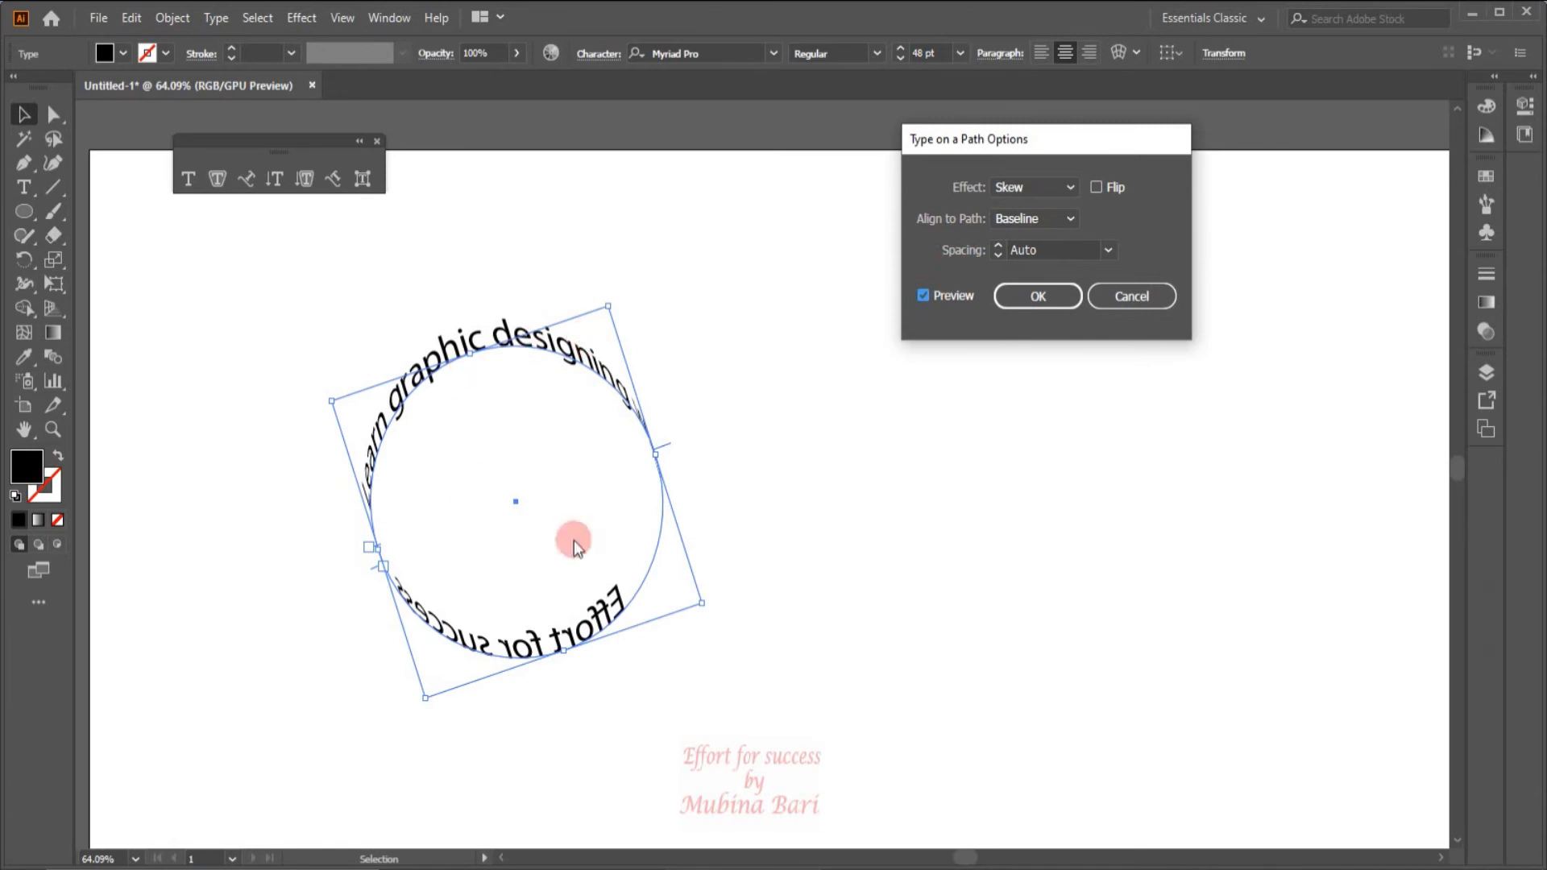
{"action": "left_click", "coordinate": [1069, 190]}
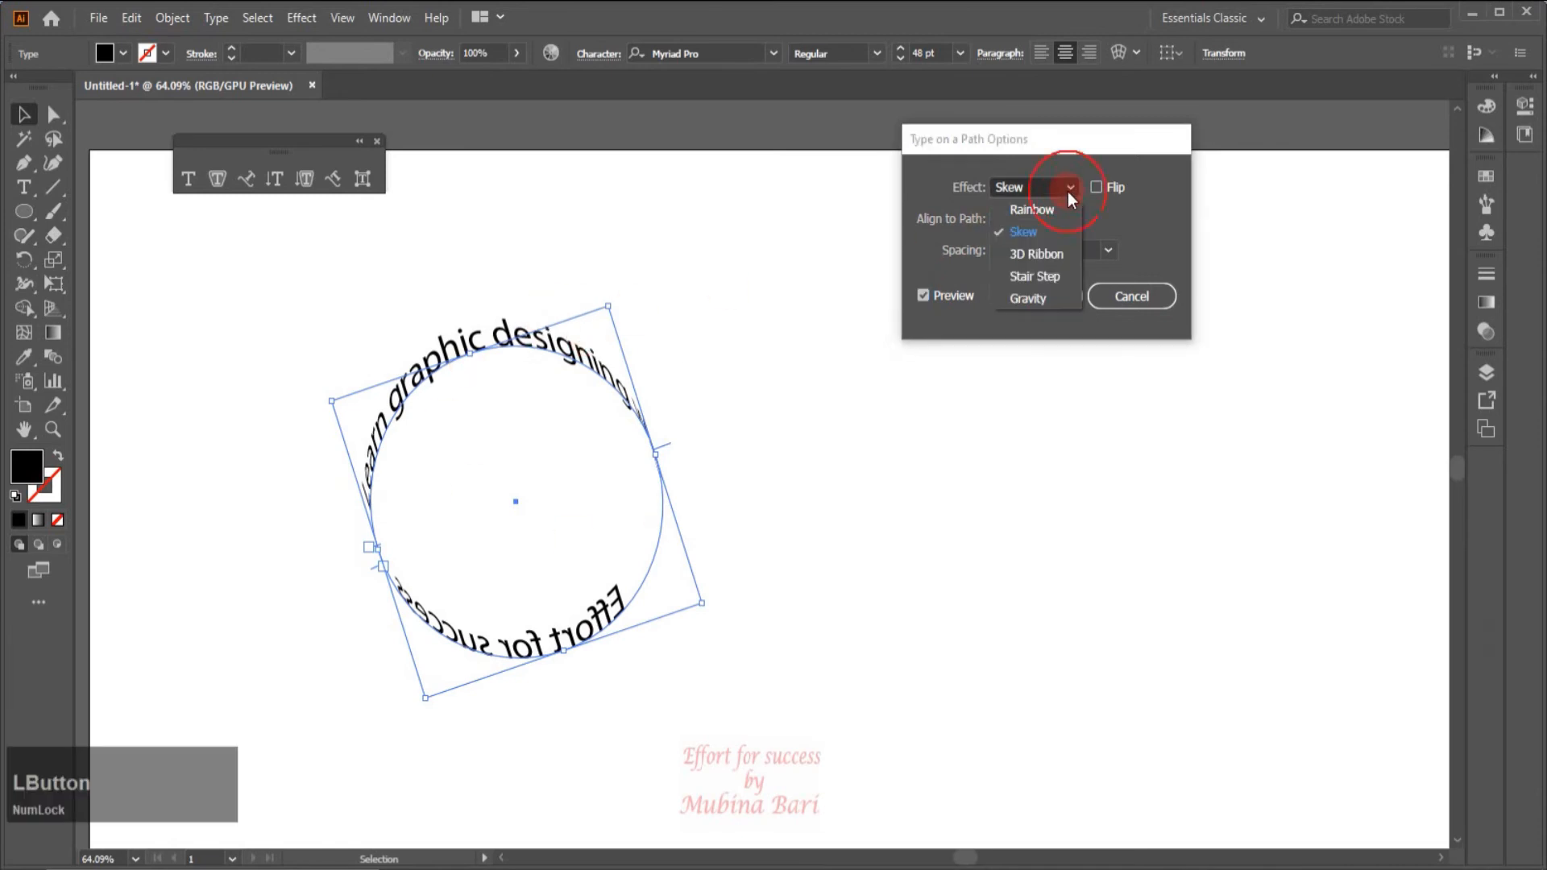
{"action": "left_click", "coordinate": [1046, 256]}
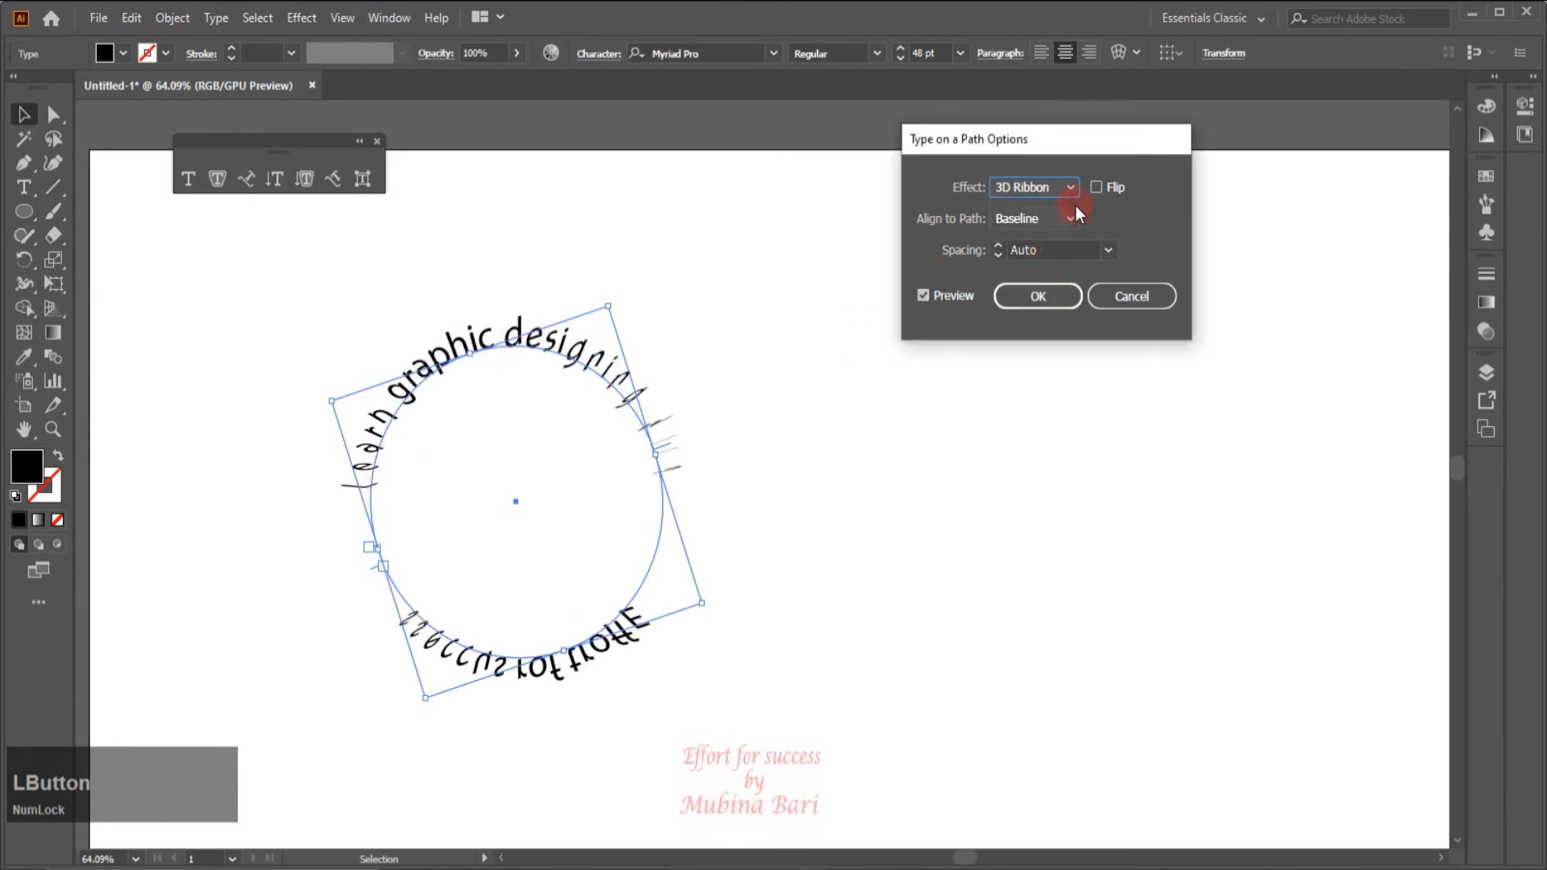
{"action": "left_click", "coordinate": [1074, 187]}
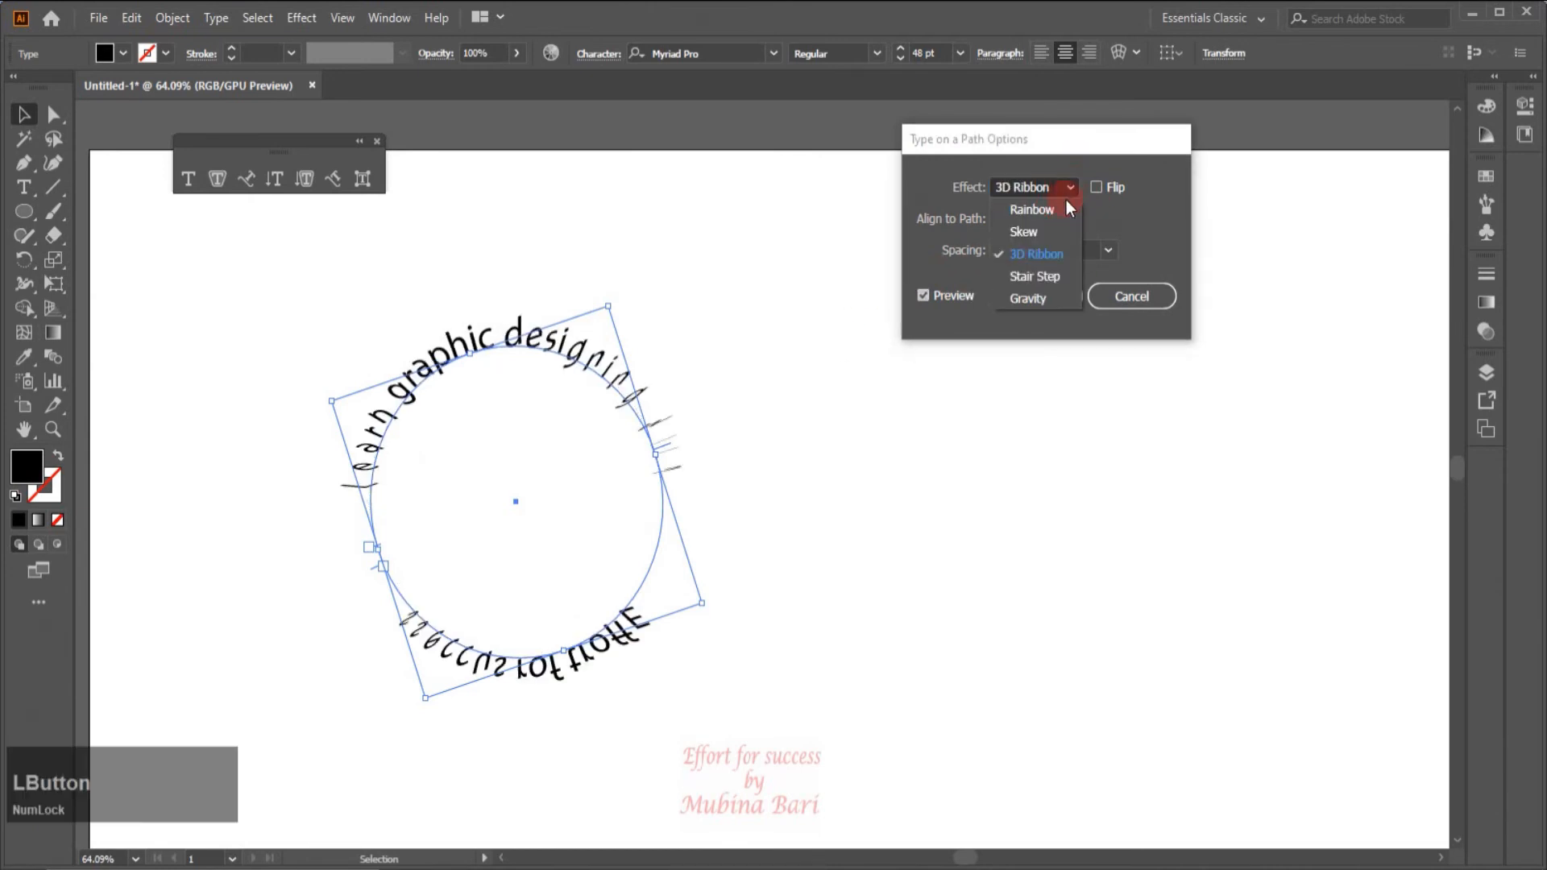
{"action": "left_click", "coordinate": [1034, 277]}
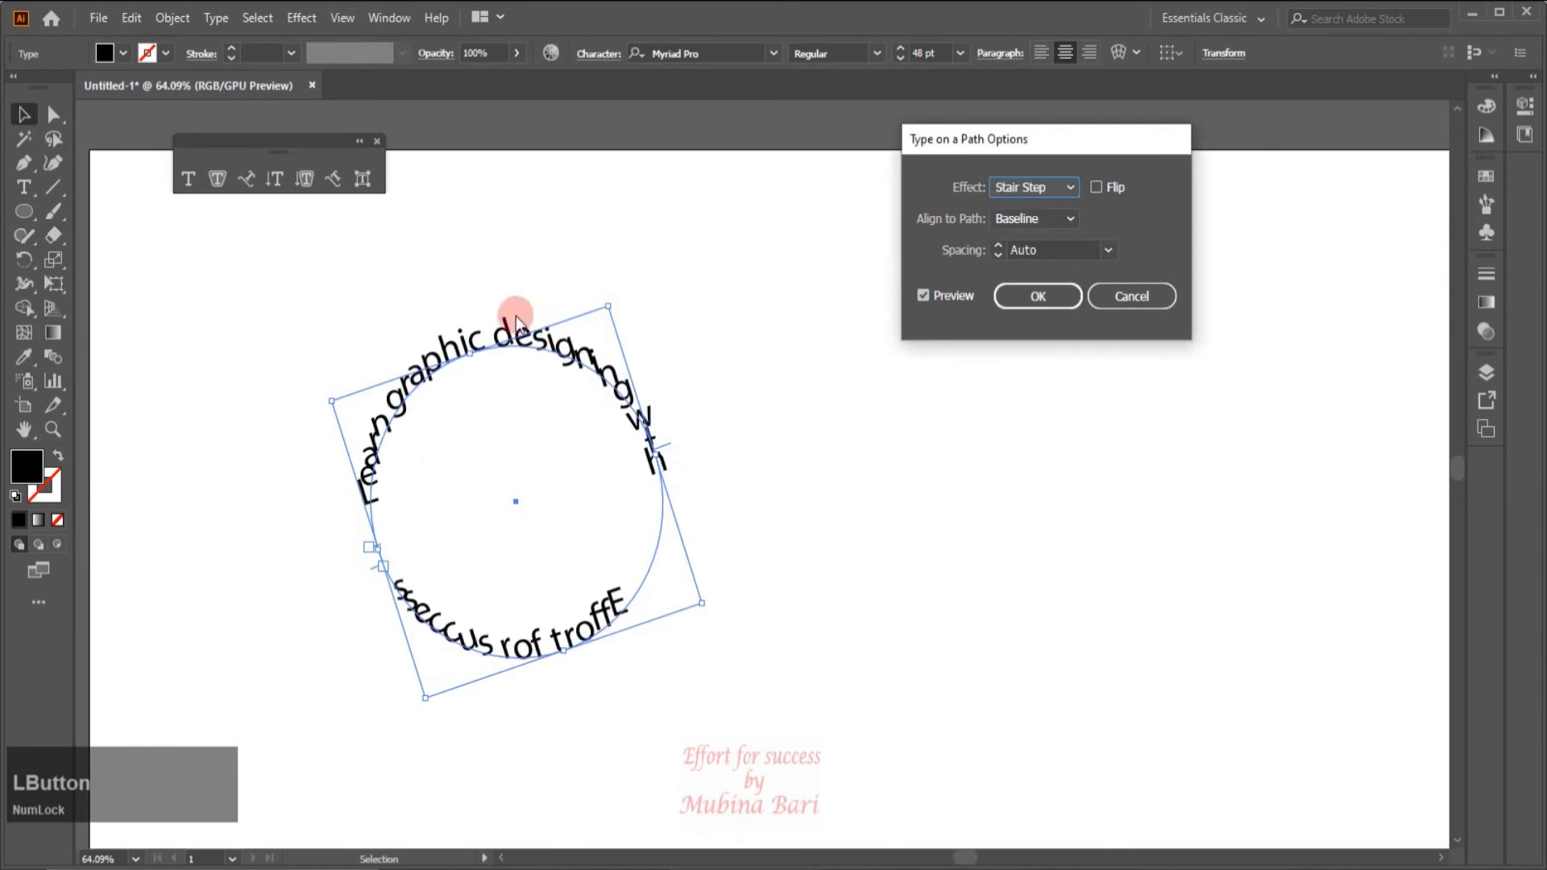
{"action": "left_click", "coordinate": [1069, 189]}
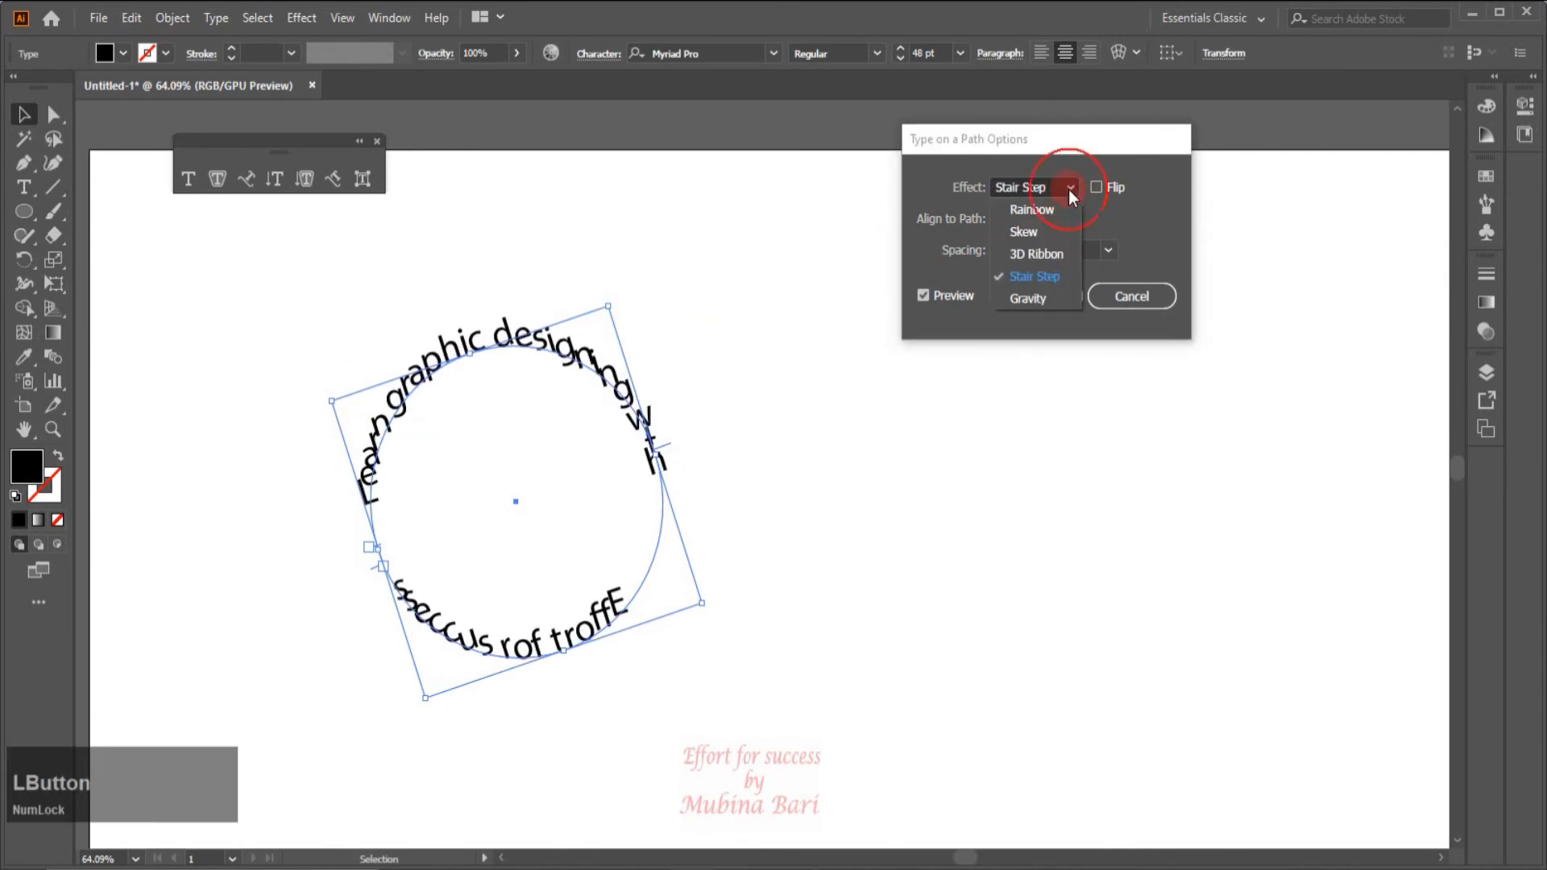
{"action": "left_click", "coordinate": [1030, 299]}
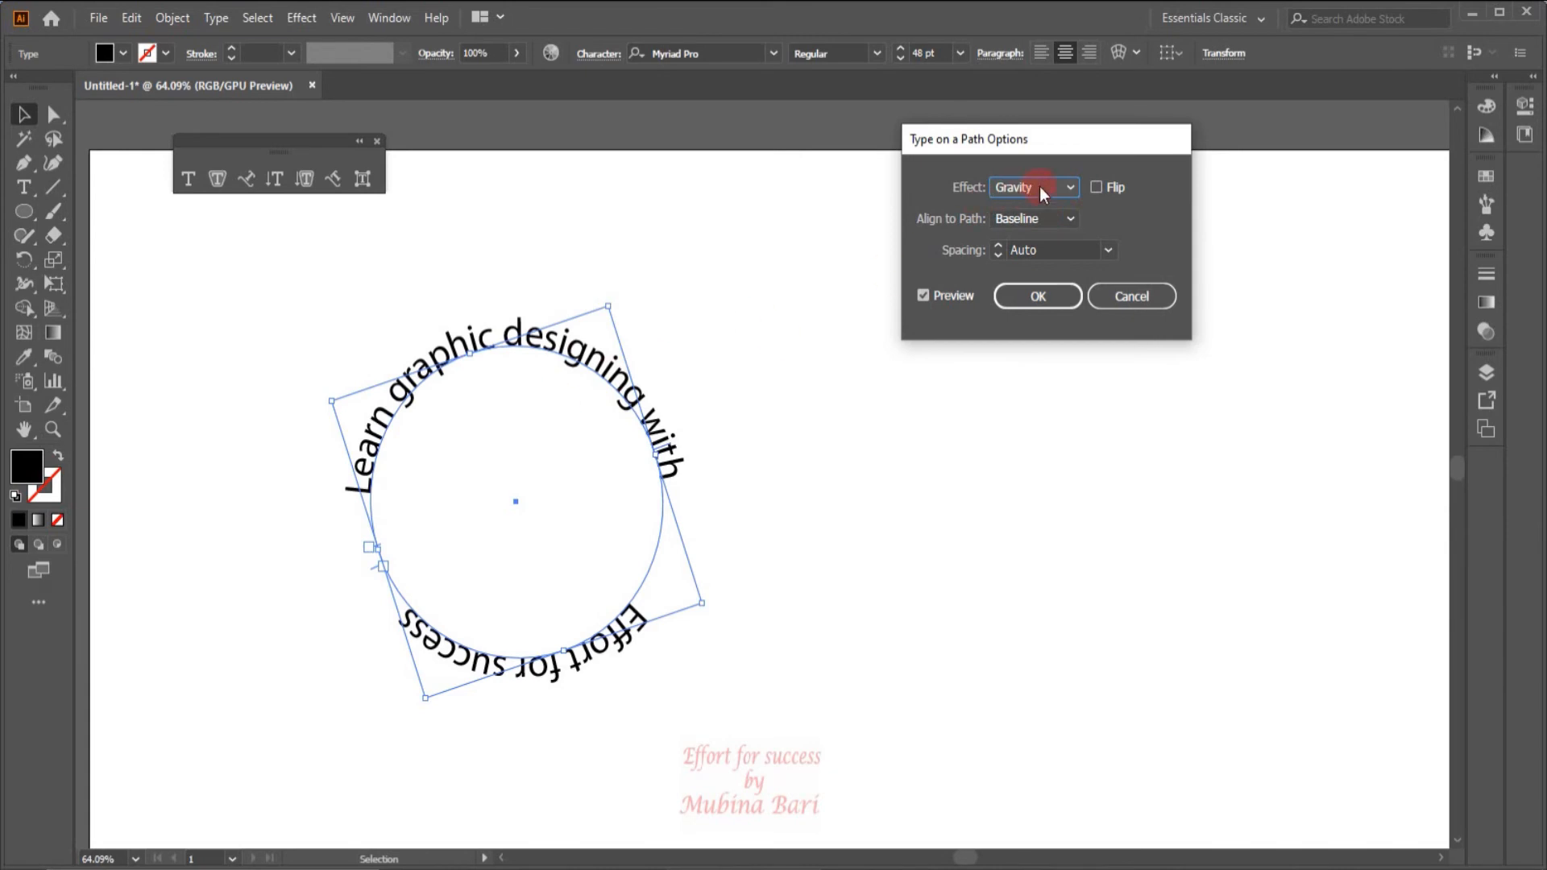
{"action": "left_click", "coordinate": [1071, 186]}
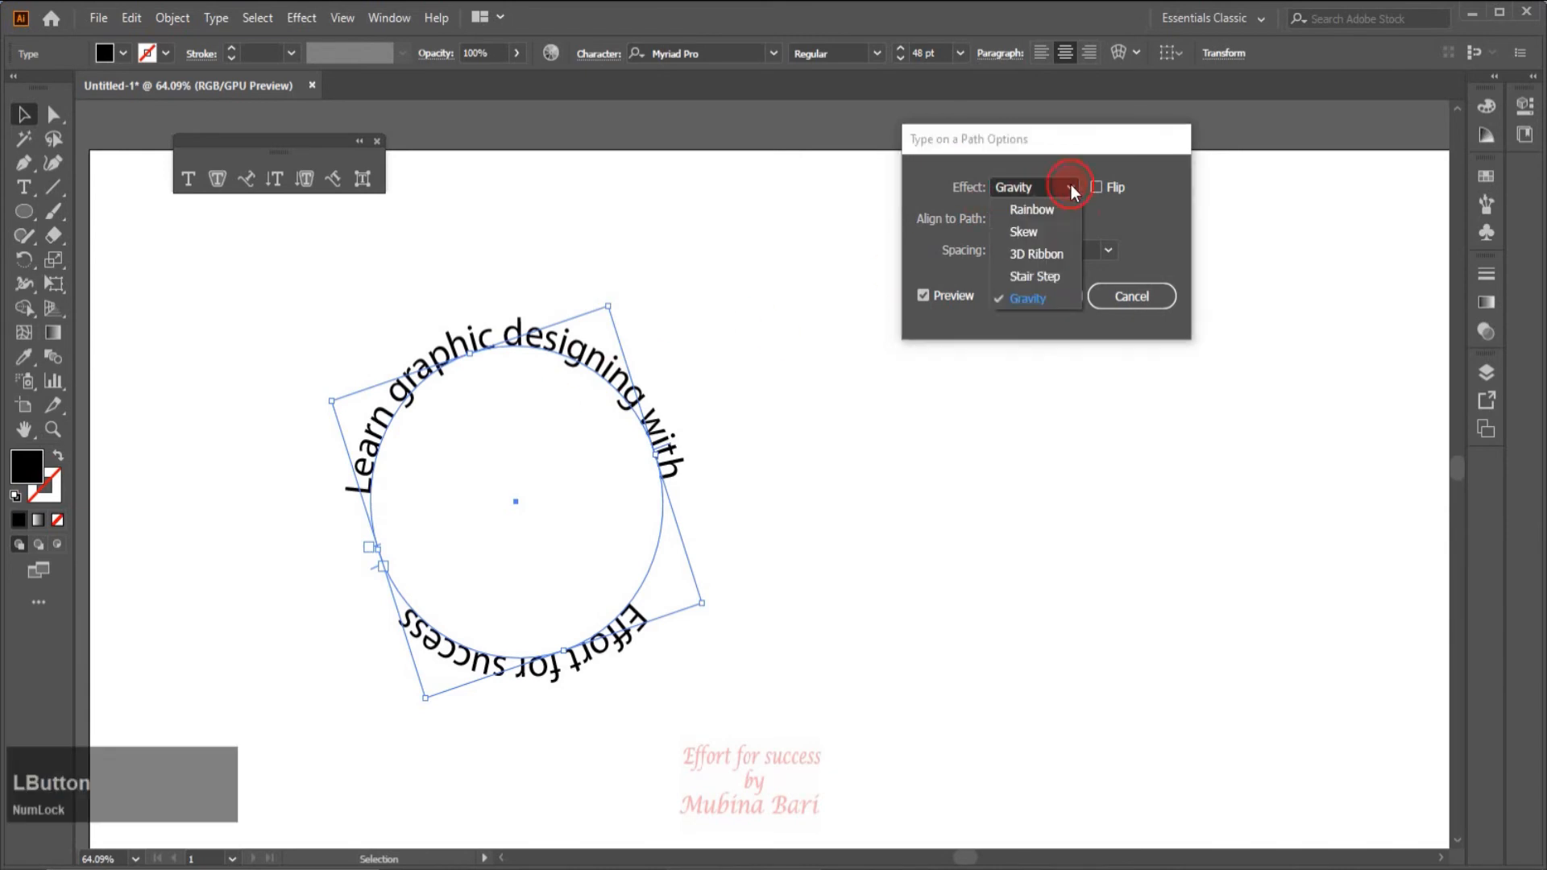
{"action": "left_click", "coordinate": [1051, 208]}
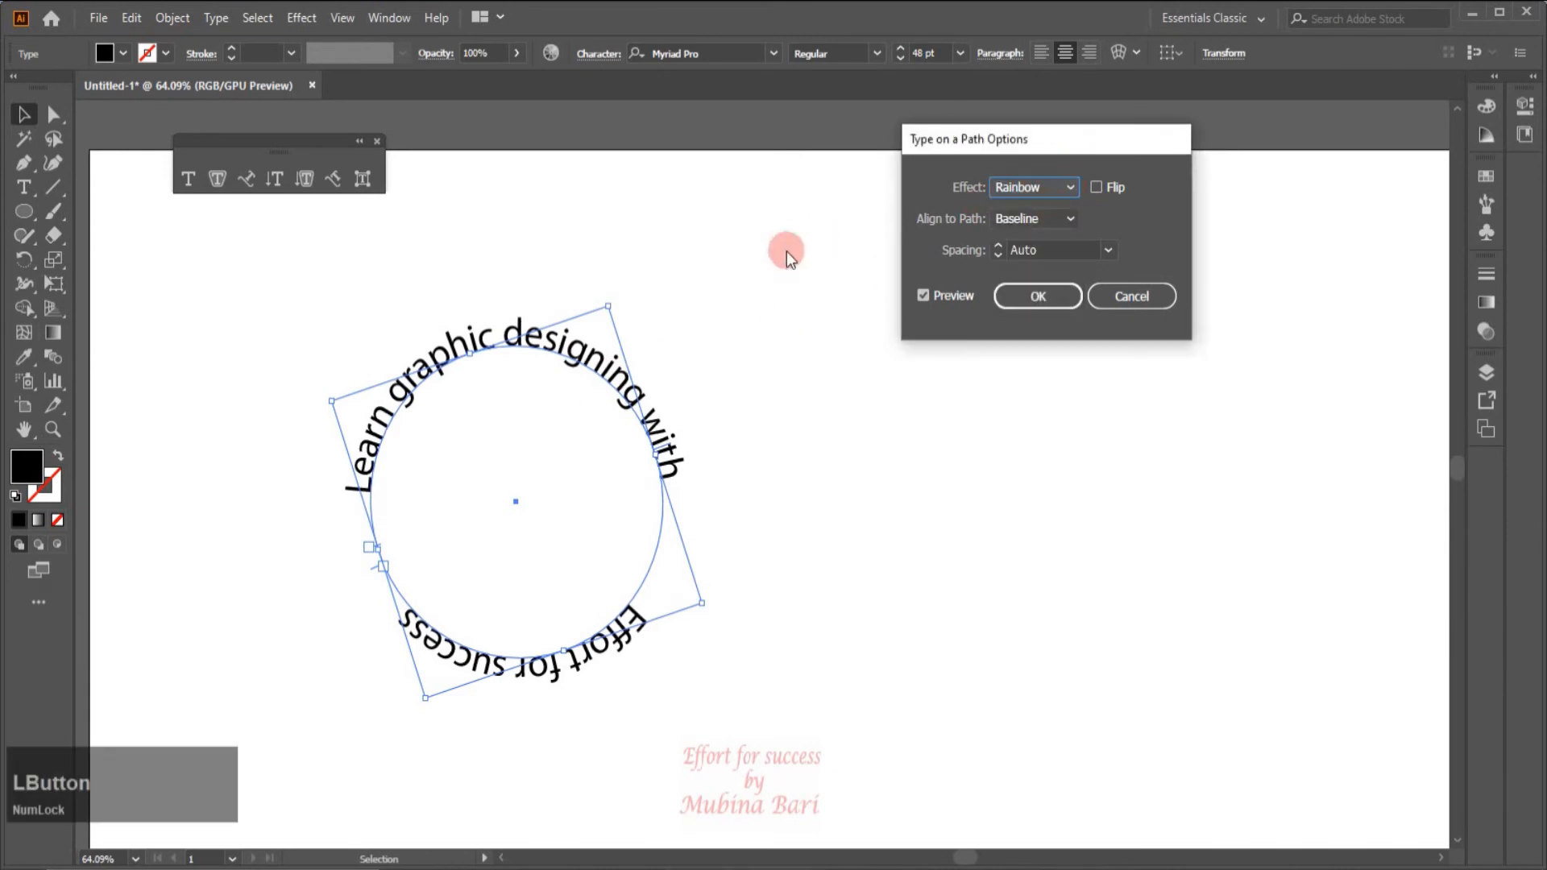
- Preview the Ascender, Descender and Center alignments to the path, and return the alignment to Baseline
{"action": "left_click", "coordinate": [1073, 220]}
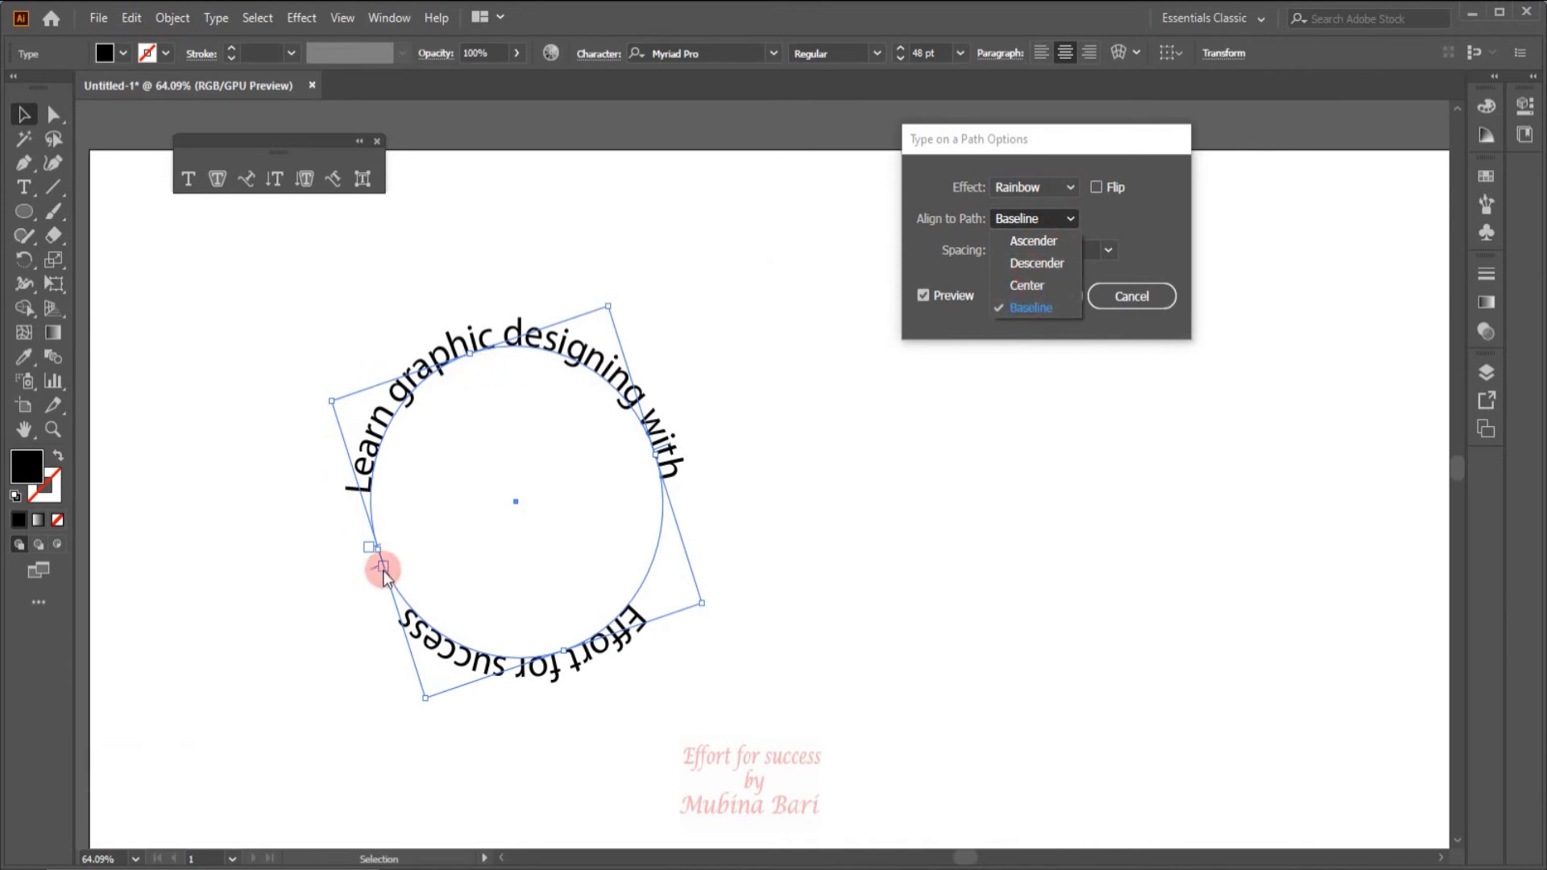
{"action": "left_click", "coordinate": [1037, 240]}
{"action": "left_click", "coordinate": [1070, 221]}
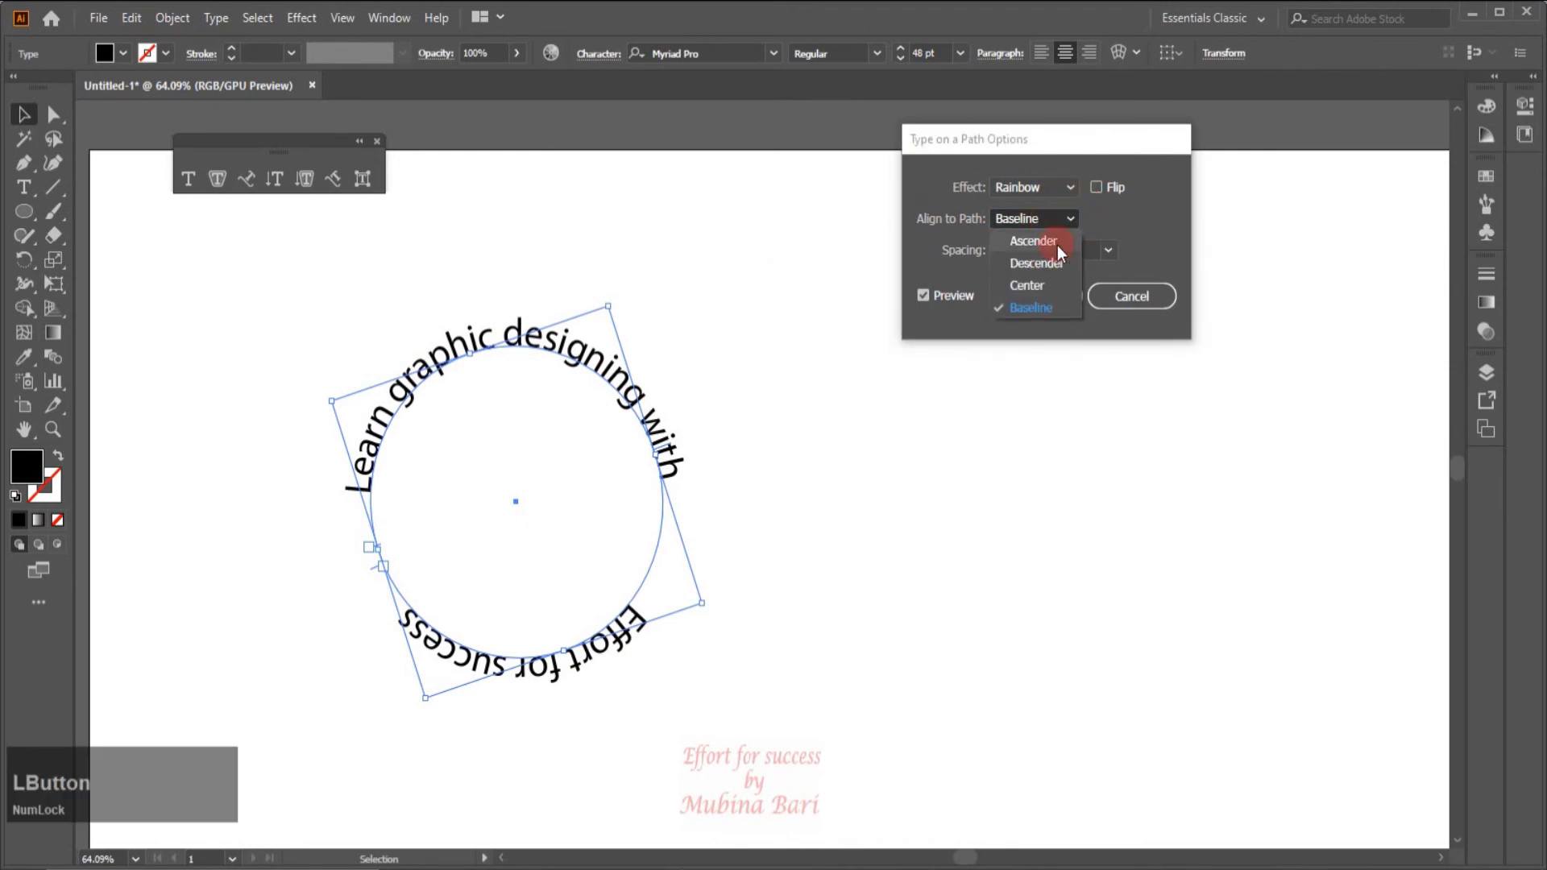
{"action": "left_click", "coordinate": [1057, 245]}
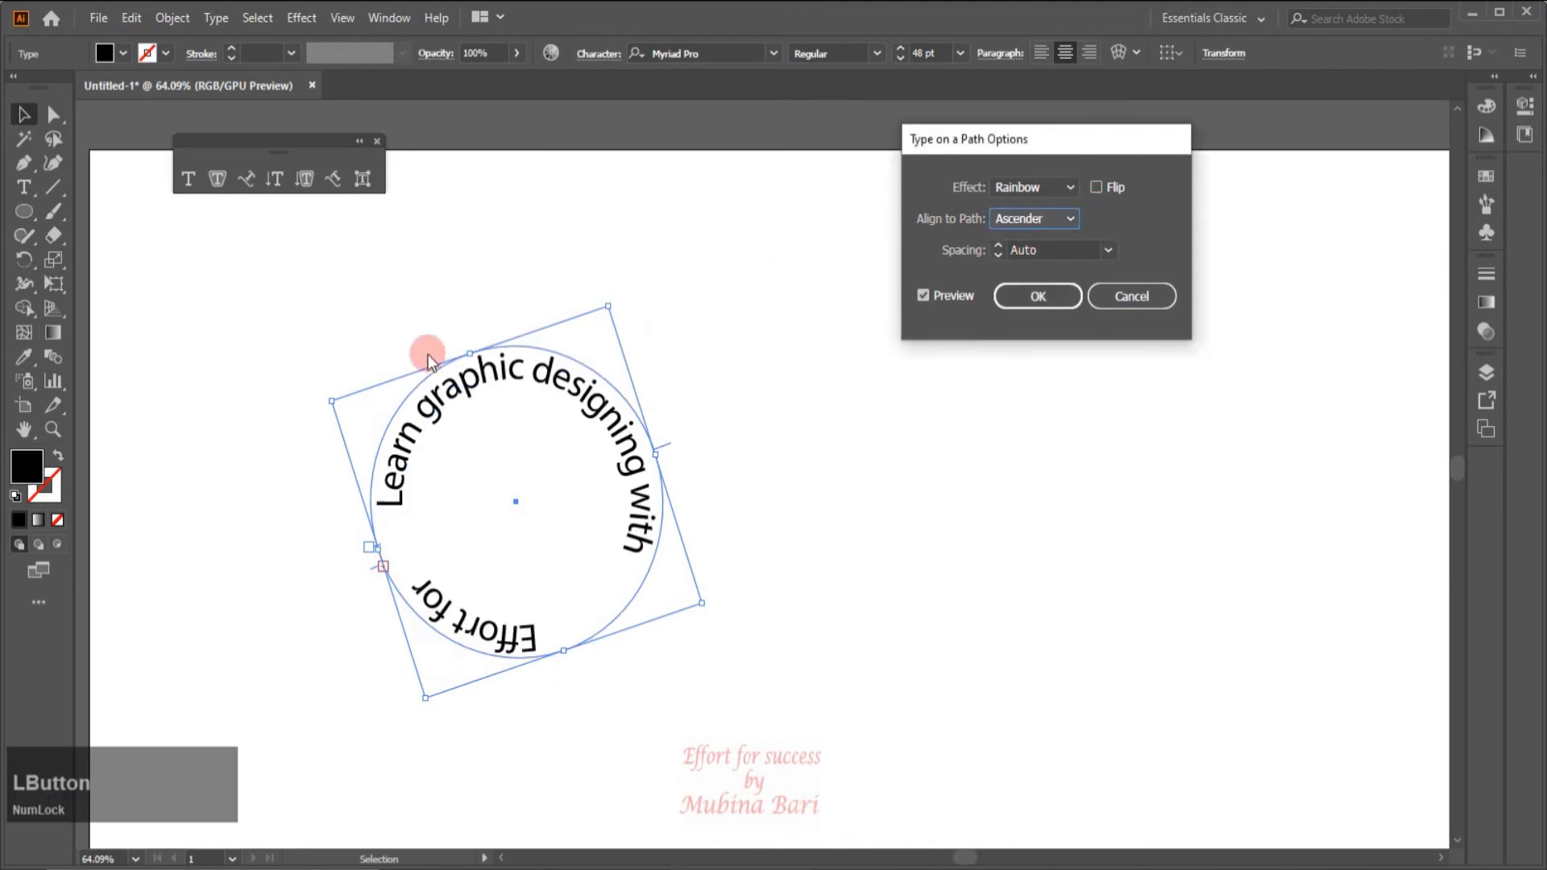
{"action": "left_click", "coordinate": [1070, 218]}
{"action": "left_click", "coordinate": [1032, 266]}
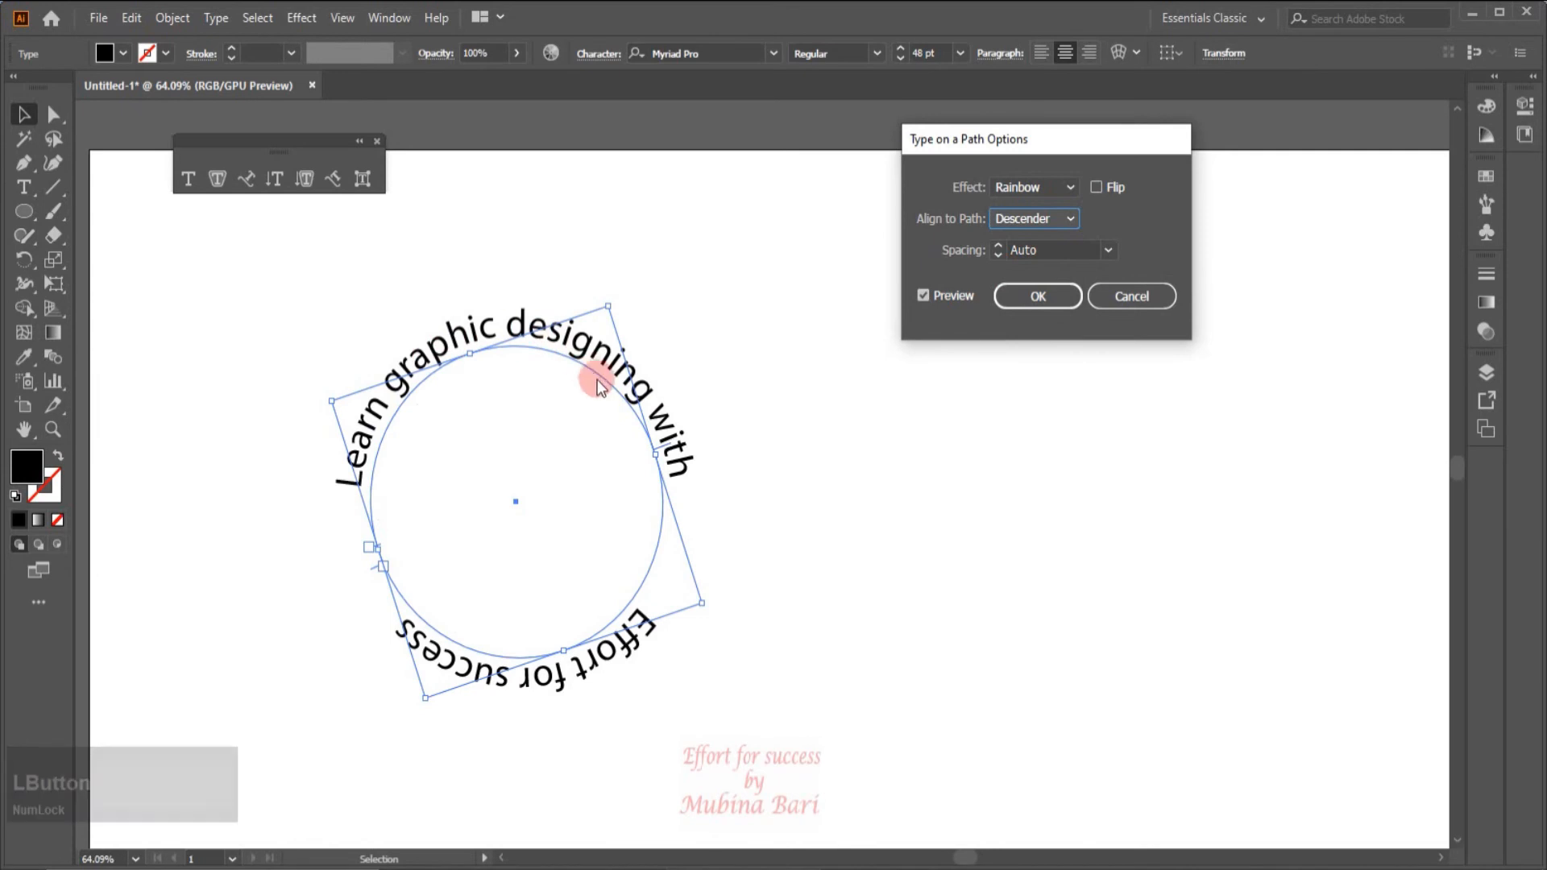
{"action": "left_click", "coordinate": [1066, 220]}
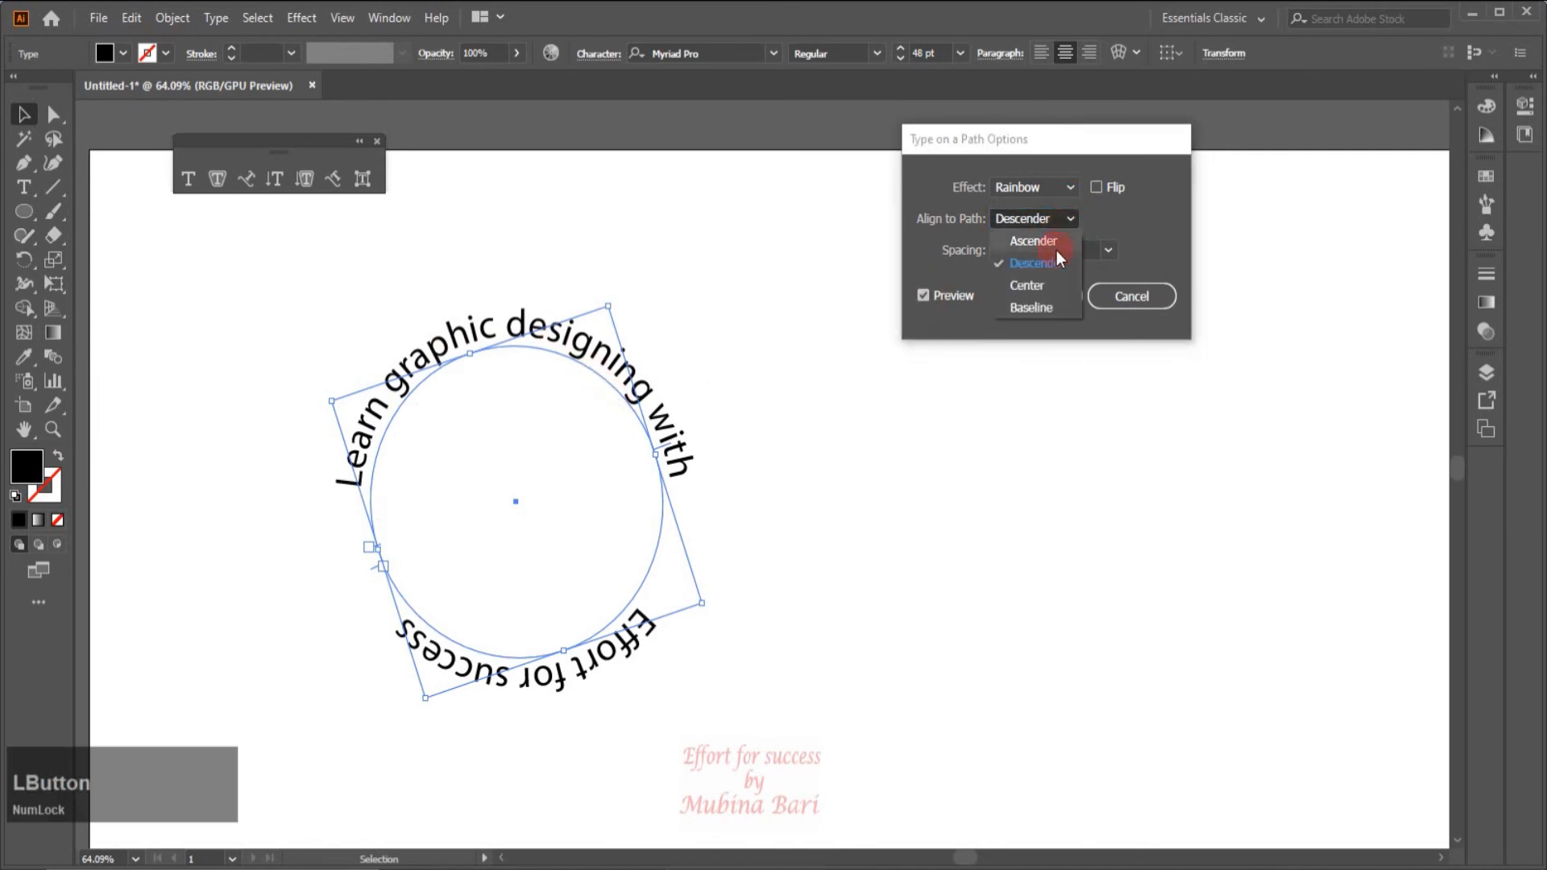
{"action": "left_click", "coordinate": [1027, 286]}
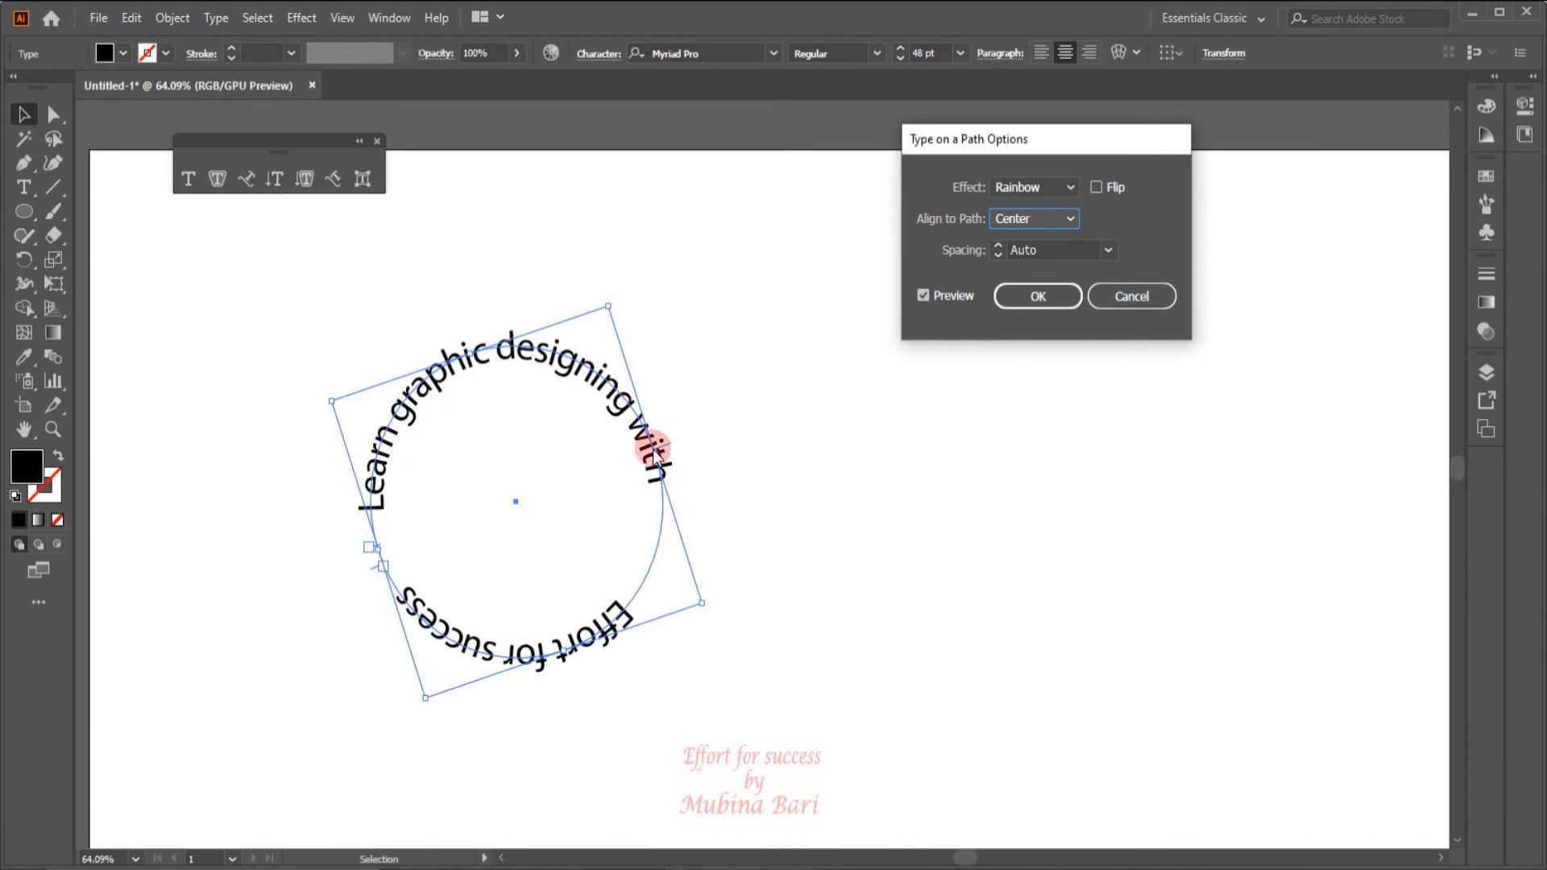
{"action": "left_click", "coordinate": [1072, 222]}
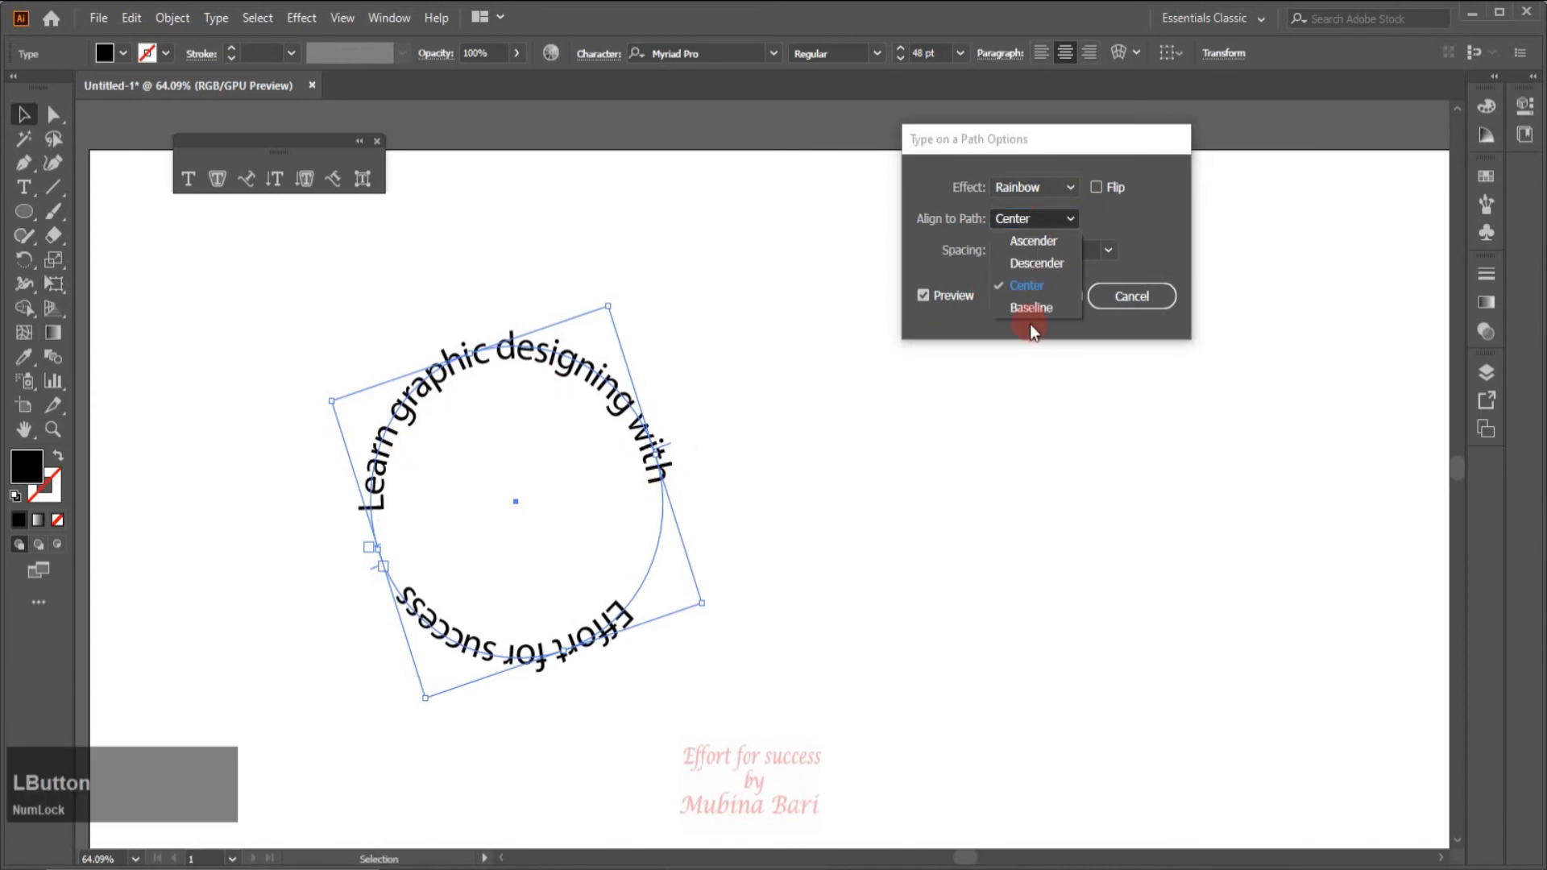
{"action": "left_click", "coordinate": [1036, 308]}
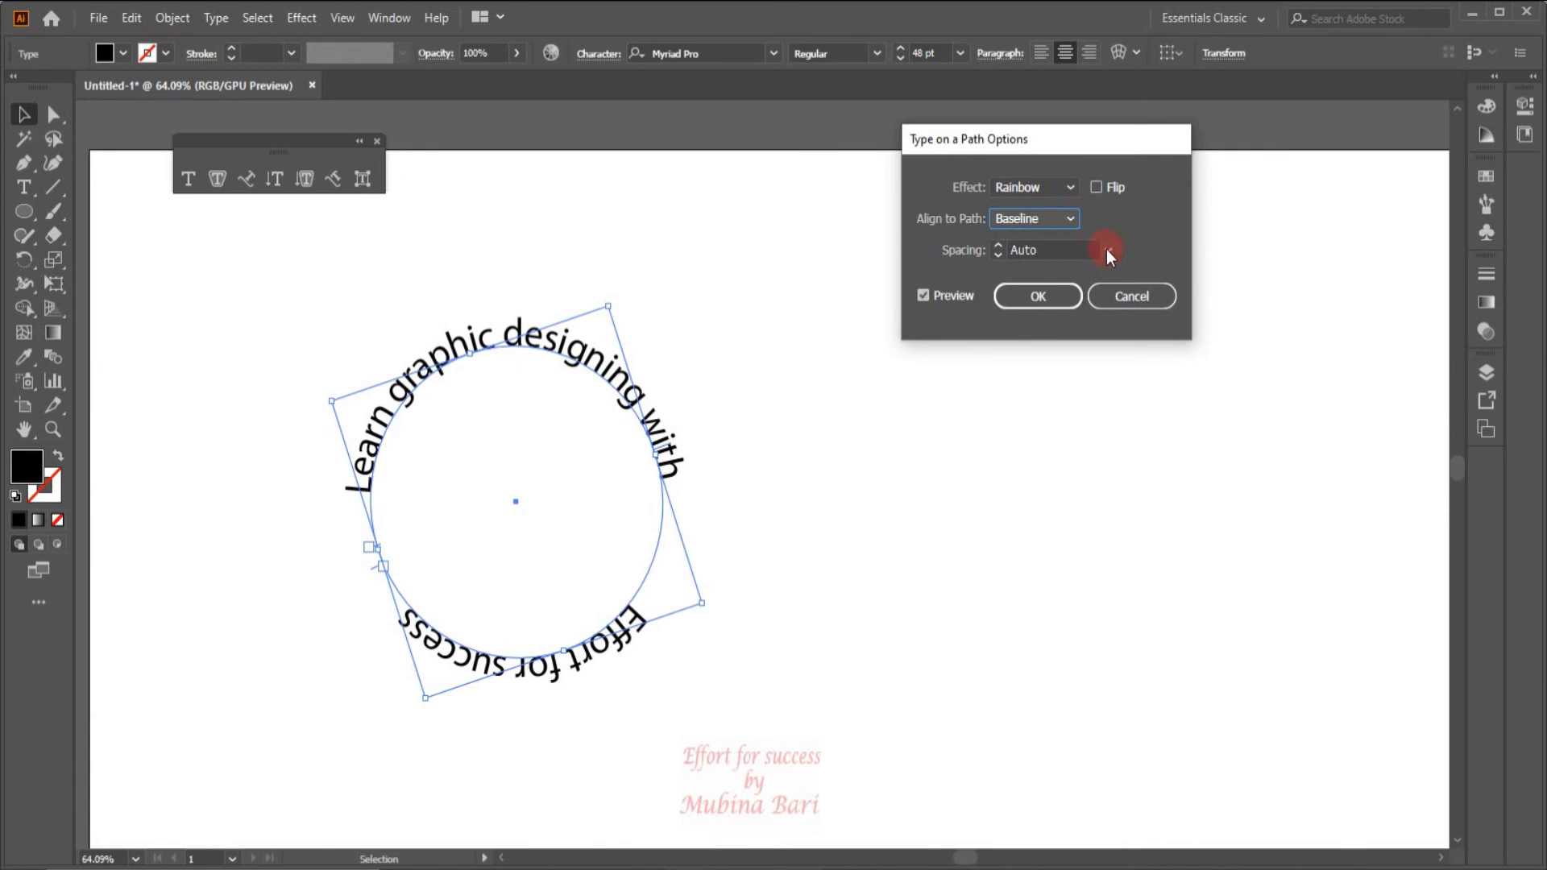
- Preview positive and negative character spacing such as -44 pt on the circular text, return it to 0, and cancel the options
{"action": "left_click", "coordinate": [998, 246]}
{"action": "left_click", "coordinate": [1038, 251]}
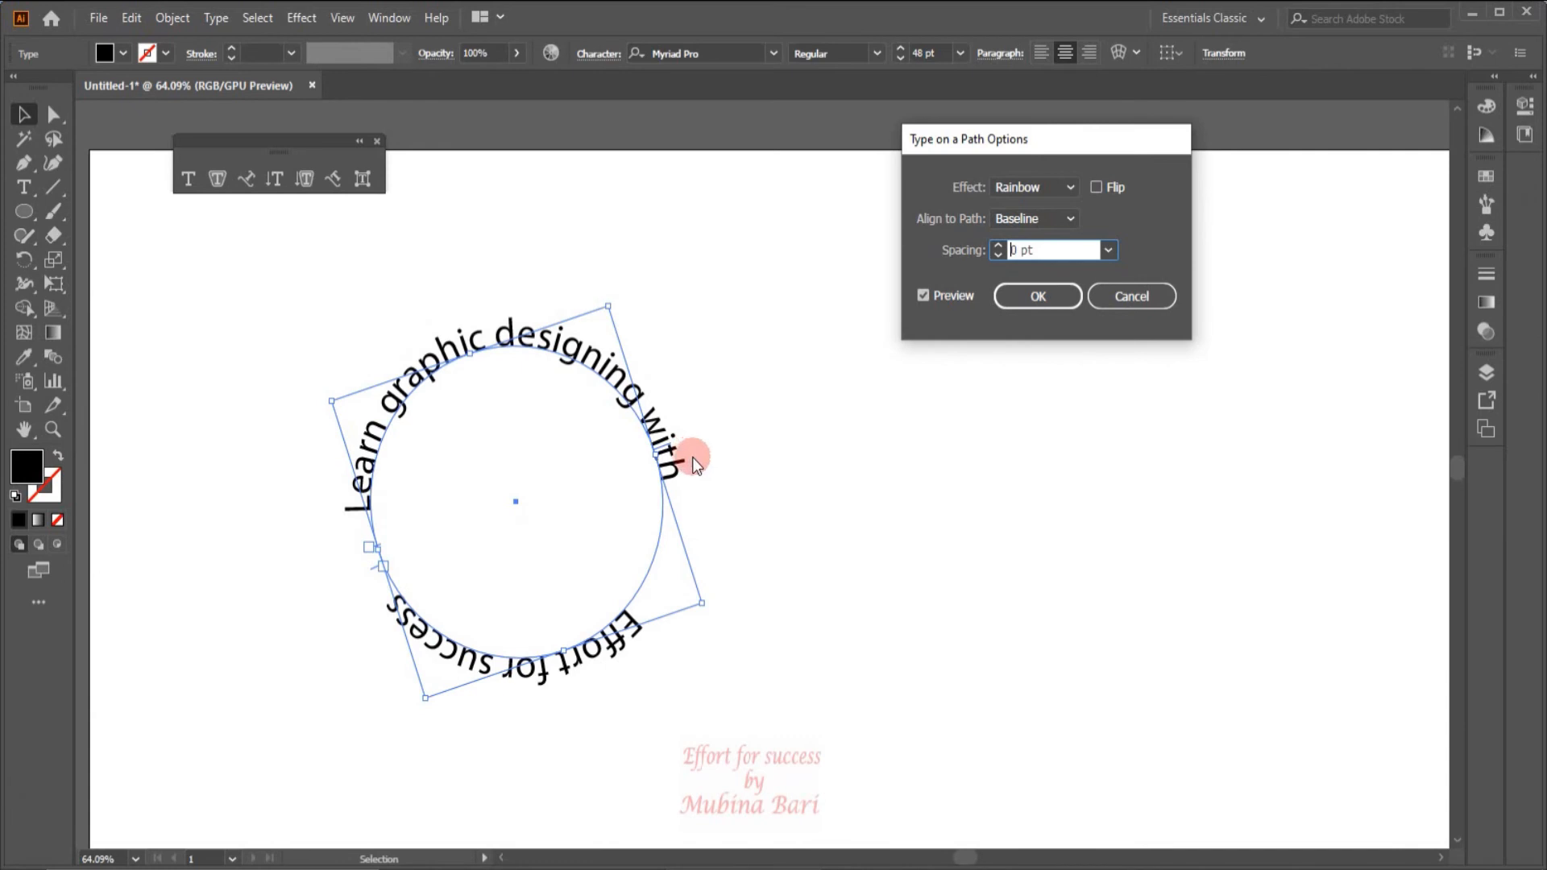
{"action": "left_click", "coordinate": [1000, 249]}
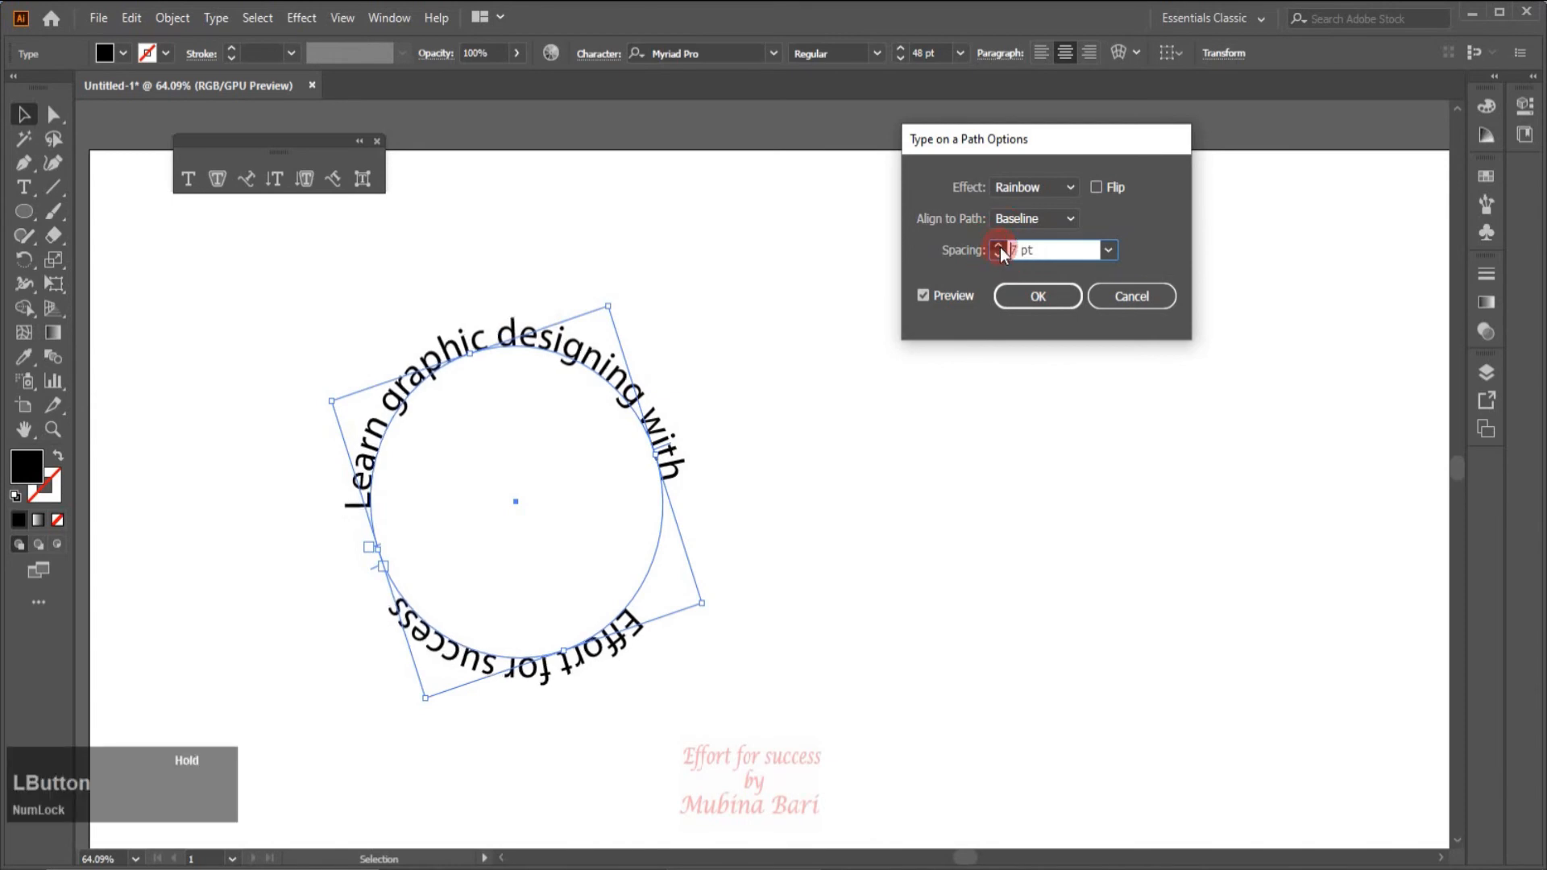
{"action": "left_click_drag", "start_coordinate": [999, 248], "coordinate": [998, 258]}
{"action": "left_click", "coordinate": [1109, 250]}
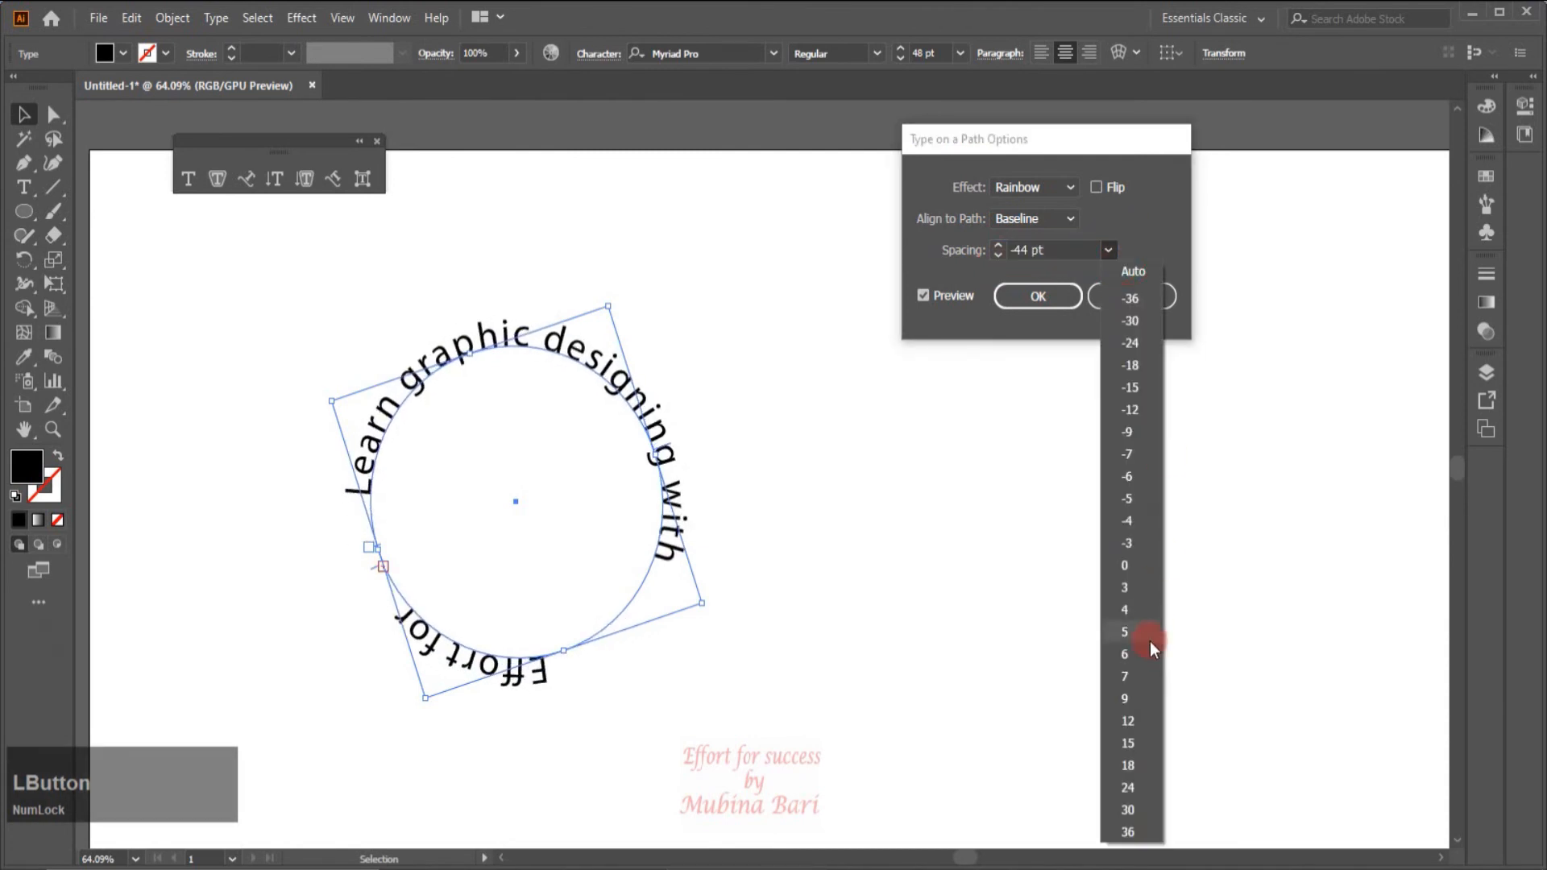
{"action": "left_click", "coordinate": [1136, 565]}
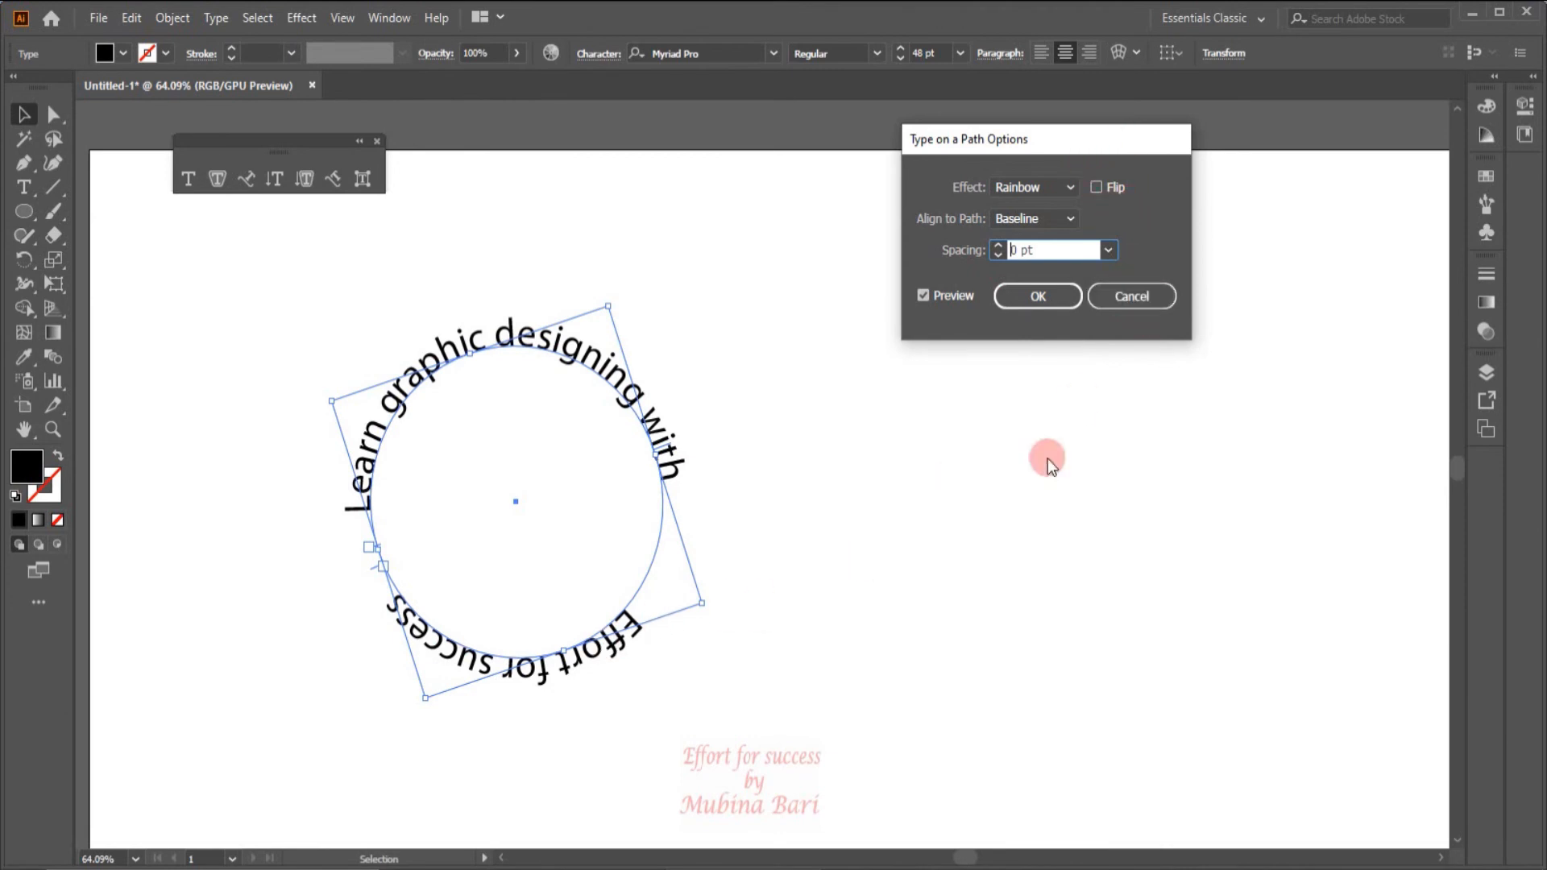
{"action": "left_click", "coordinate": [1144, 297]}
- Delete the circular text from the artboard
{"action": "key", "text": "ctrl+z"}
{"action": "left_click_drag", "start_coordinate": [290, 318], "coordinate": [775, 699]}
{"action": "key", "text": "Delete"}
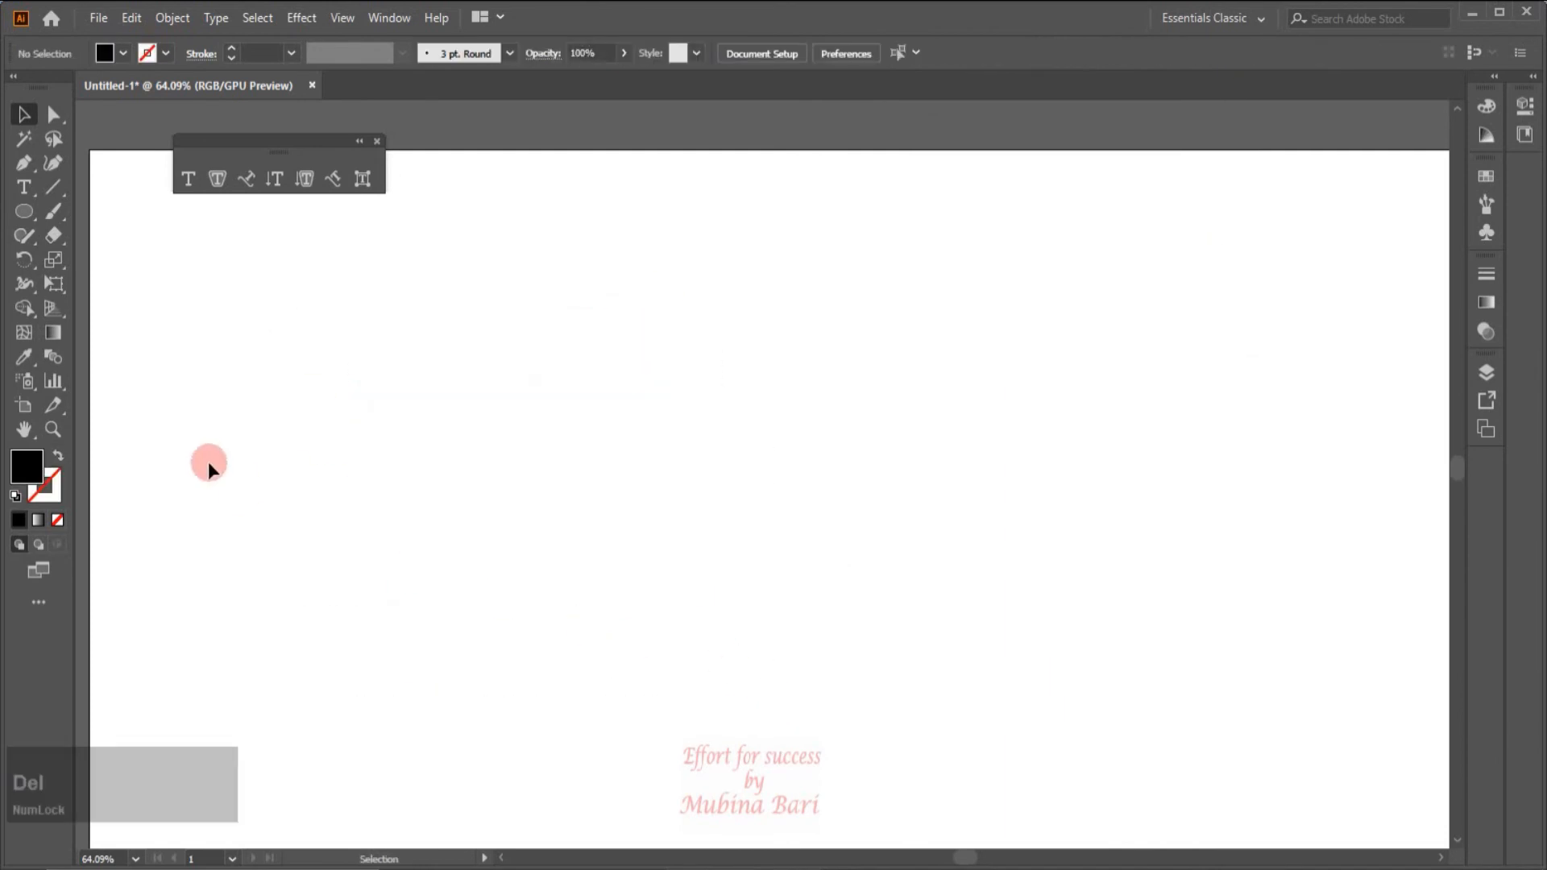
- Draw a circle about 319 px in diameter with the default 1 pt black stroke and set its fill to None
{"action": "left_click", "coordinate": [24, 211]}
{"action": "key", "text": "d"}
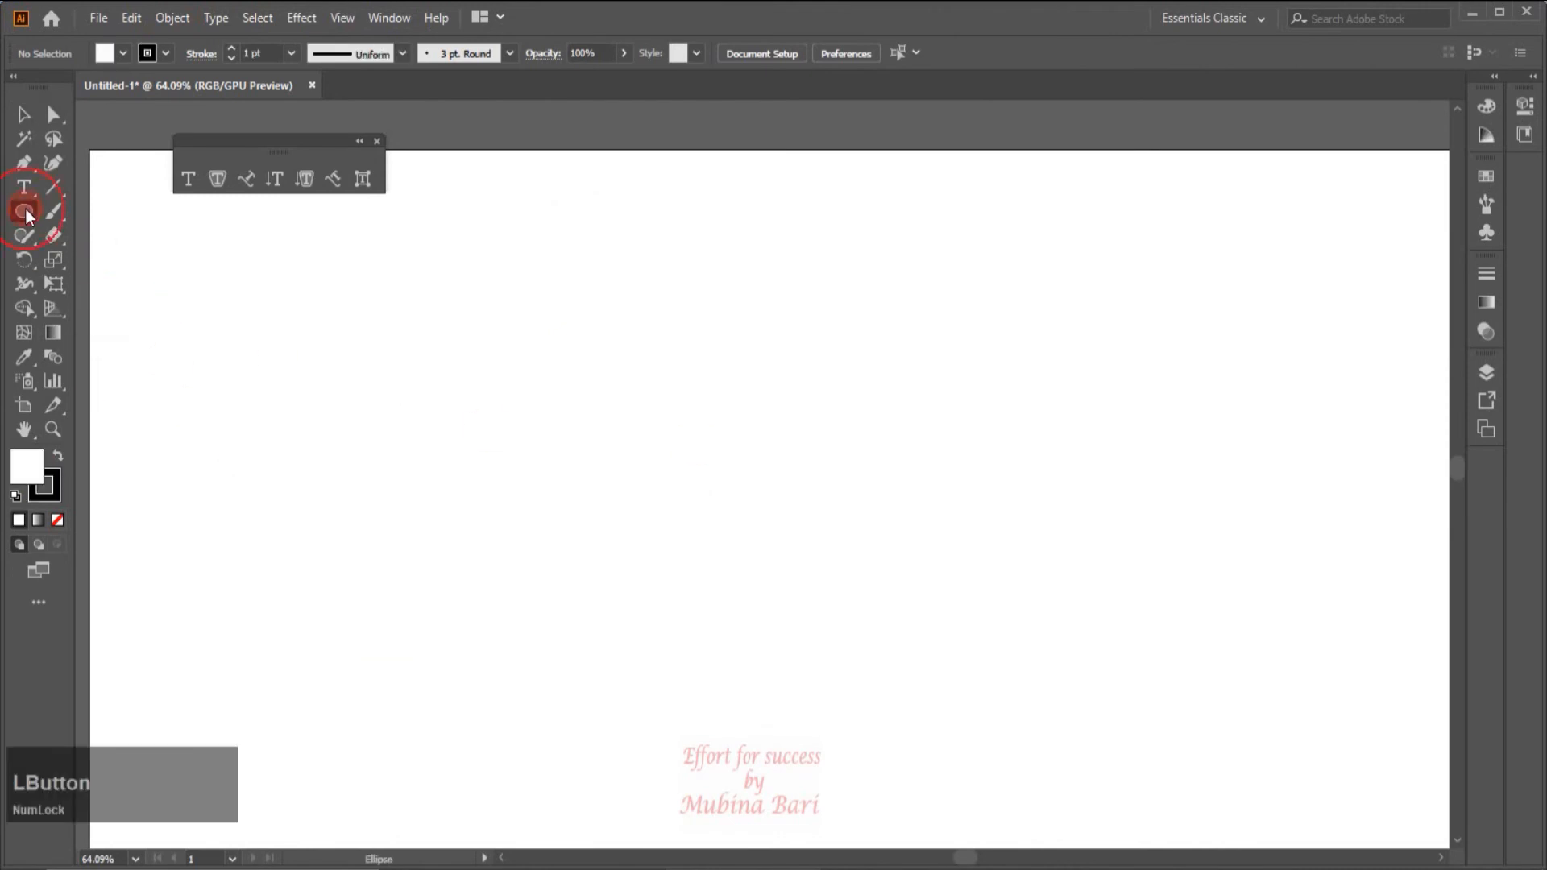
{"action": "left_click_drag", "start_coordinate": [286, 352], "coordinate": [536, 611]}
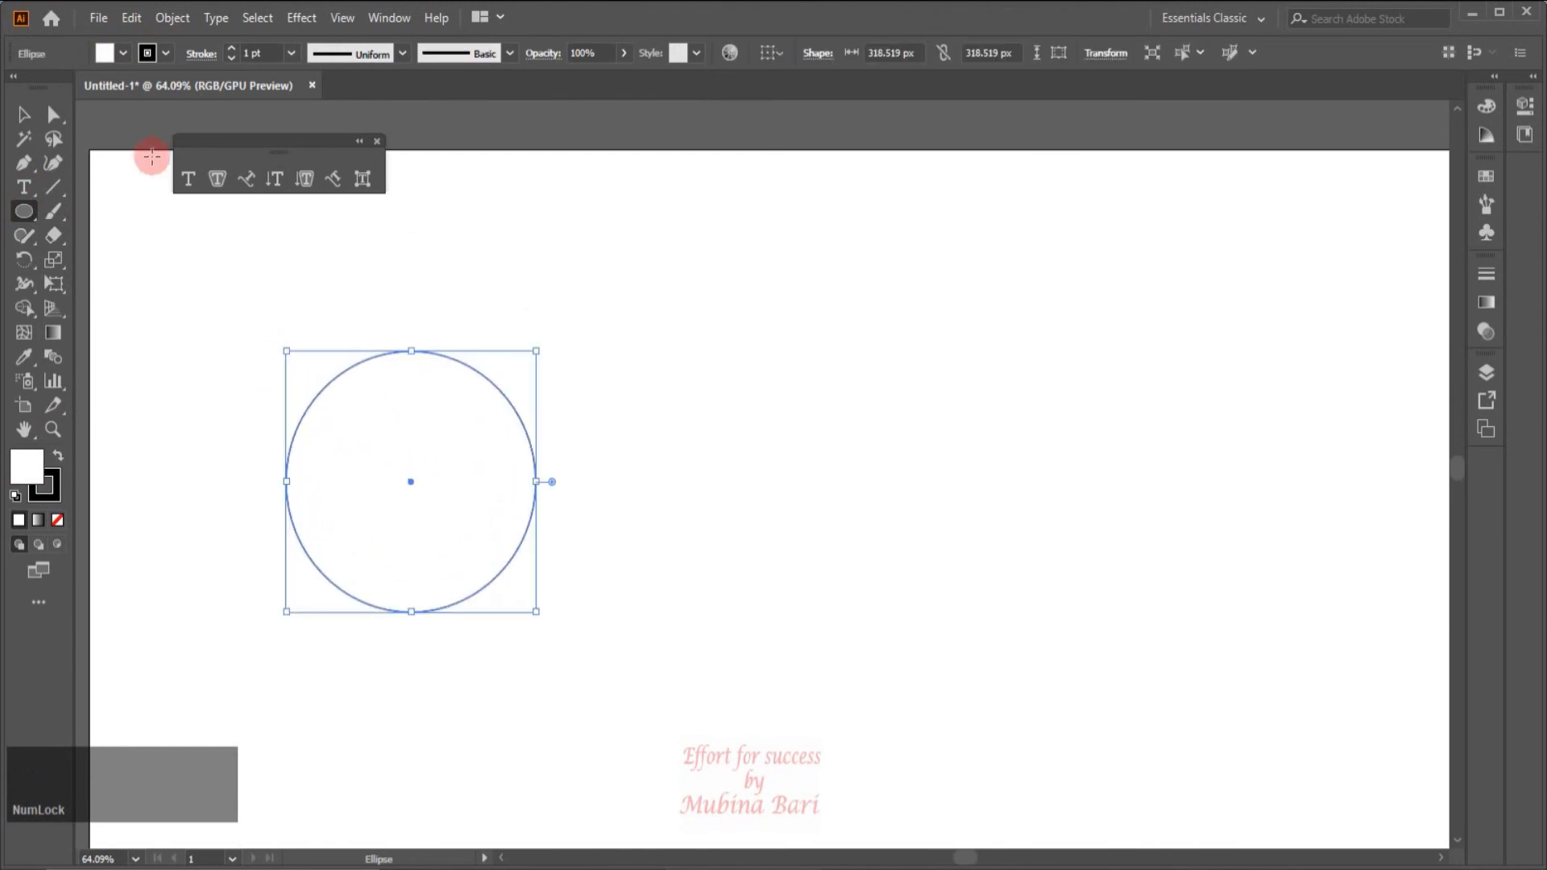
{"action": "left_click", "coordinate": [122, 54]}
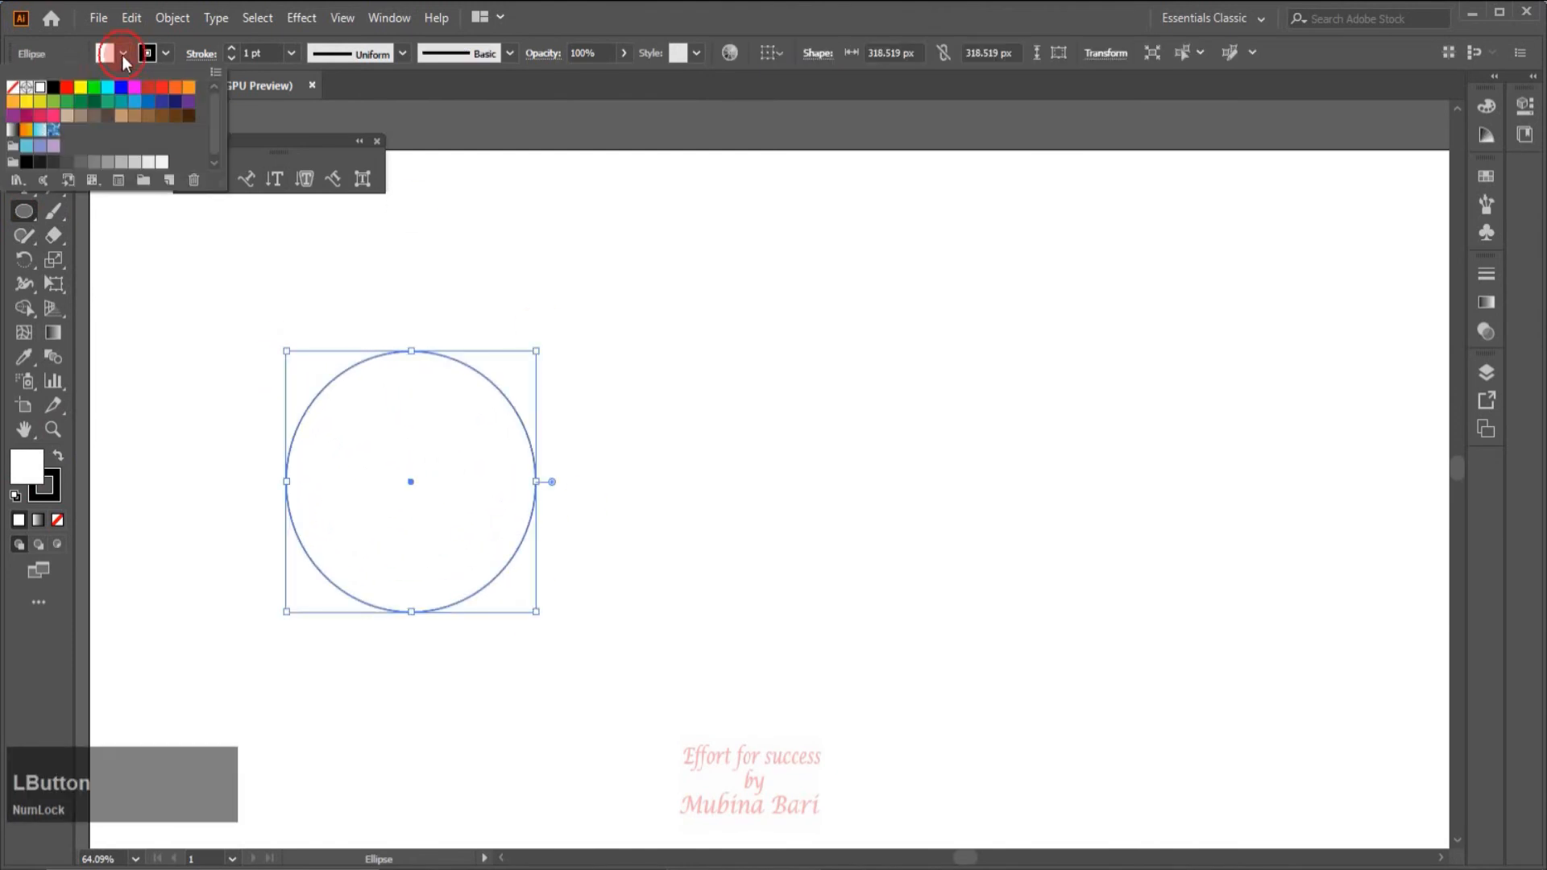
{"action": "left_click", "coordinate": [11, 87]}
{"action": "left_click", "coordinate": [649, 352]}
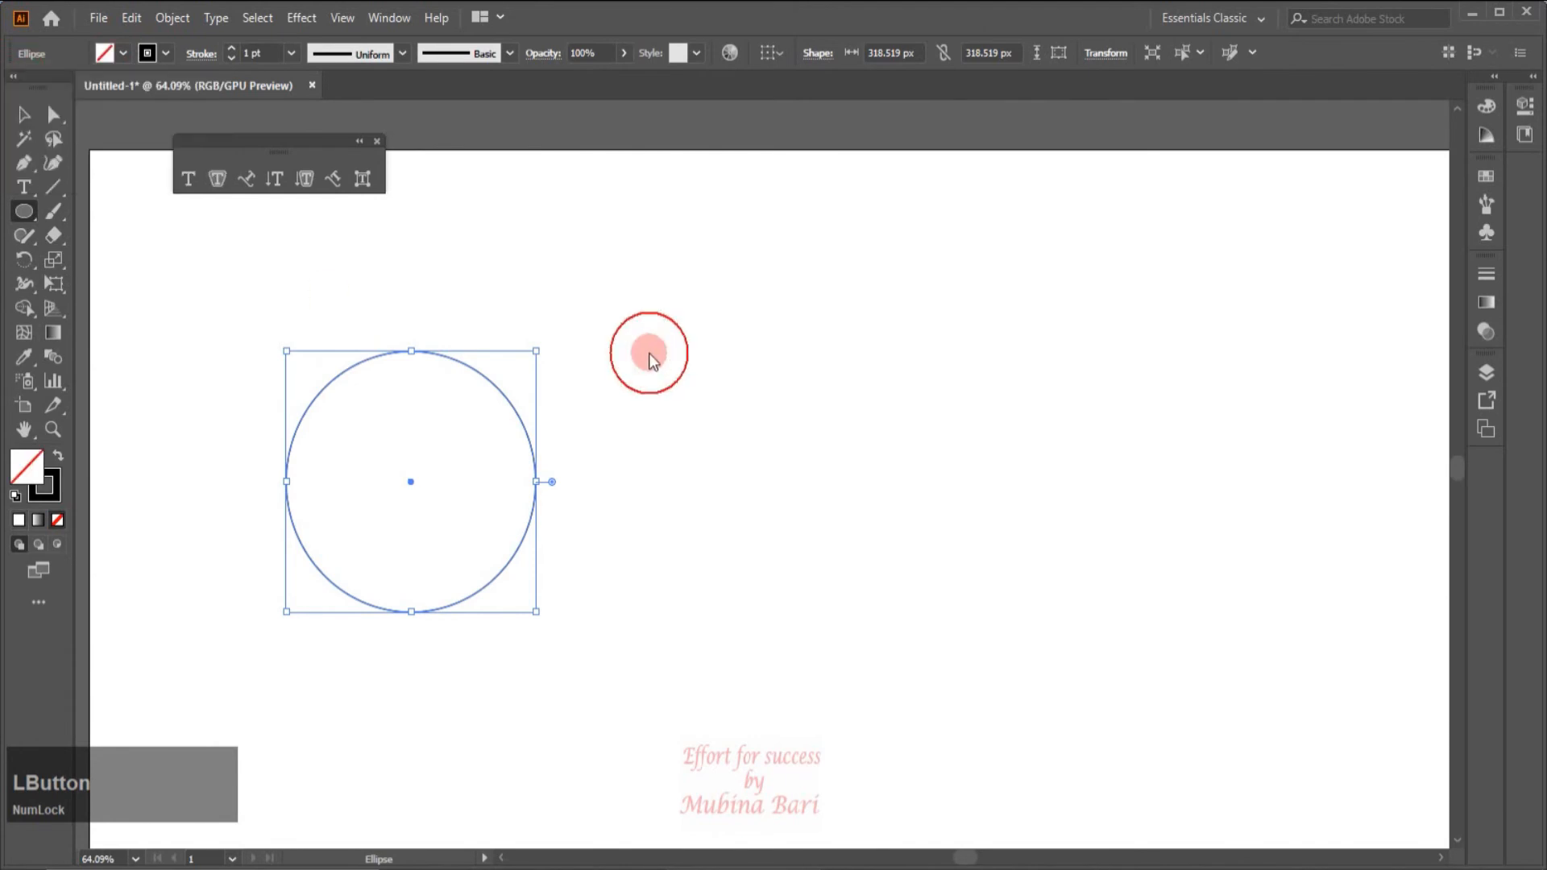
- Duplicate the circle to the right of the original at about the same height
{"action": "left_click", "coordinate": [34, 116]}
{"action": "left_click", "coordinate": [464, 610]}
{"action": "left_click_drag", "start_coordinate": [465, 598], "coordinate": [867, 595]}
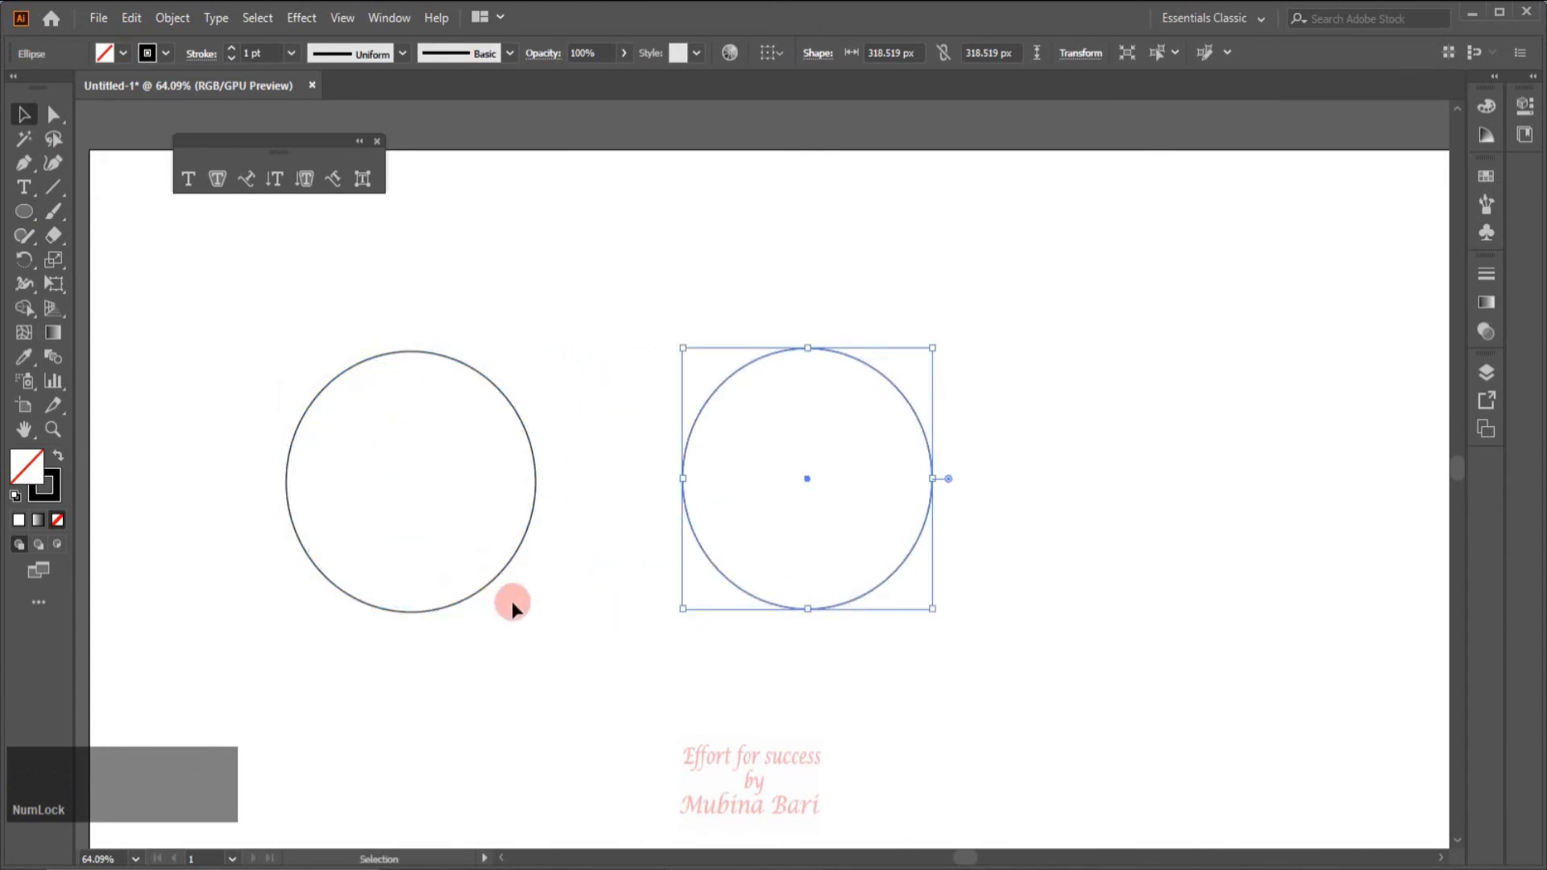
- Copy the original circle in place and enlarge the copy from its center to about 442 px in diameter
{"action": "left_click", "coordinate": [489, 587]}
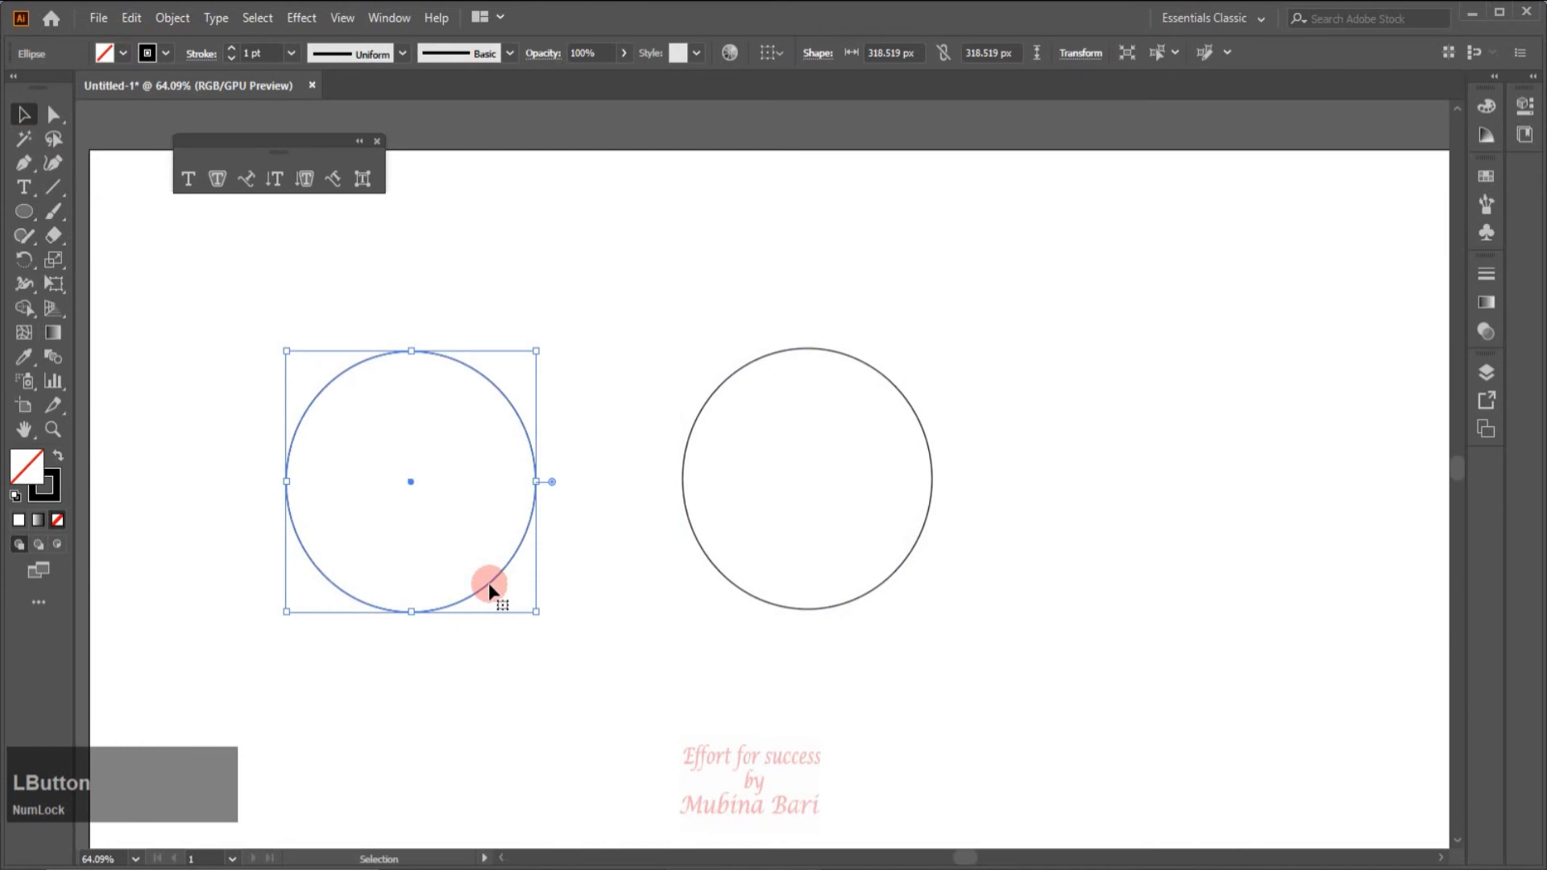
{"action": "key", "text": "ctrl+c"}
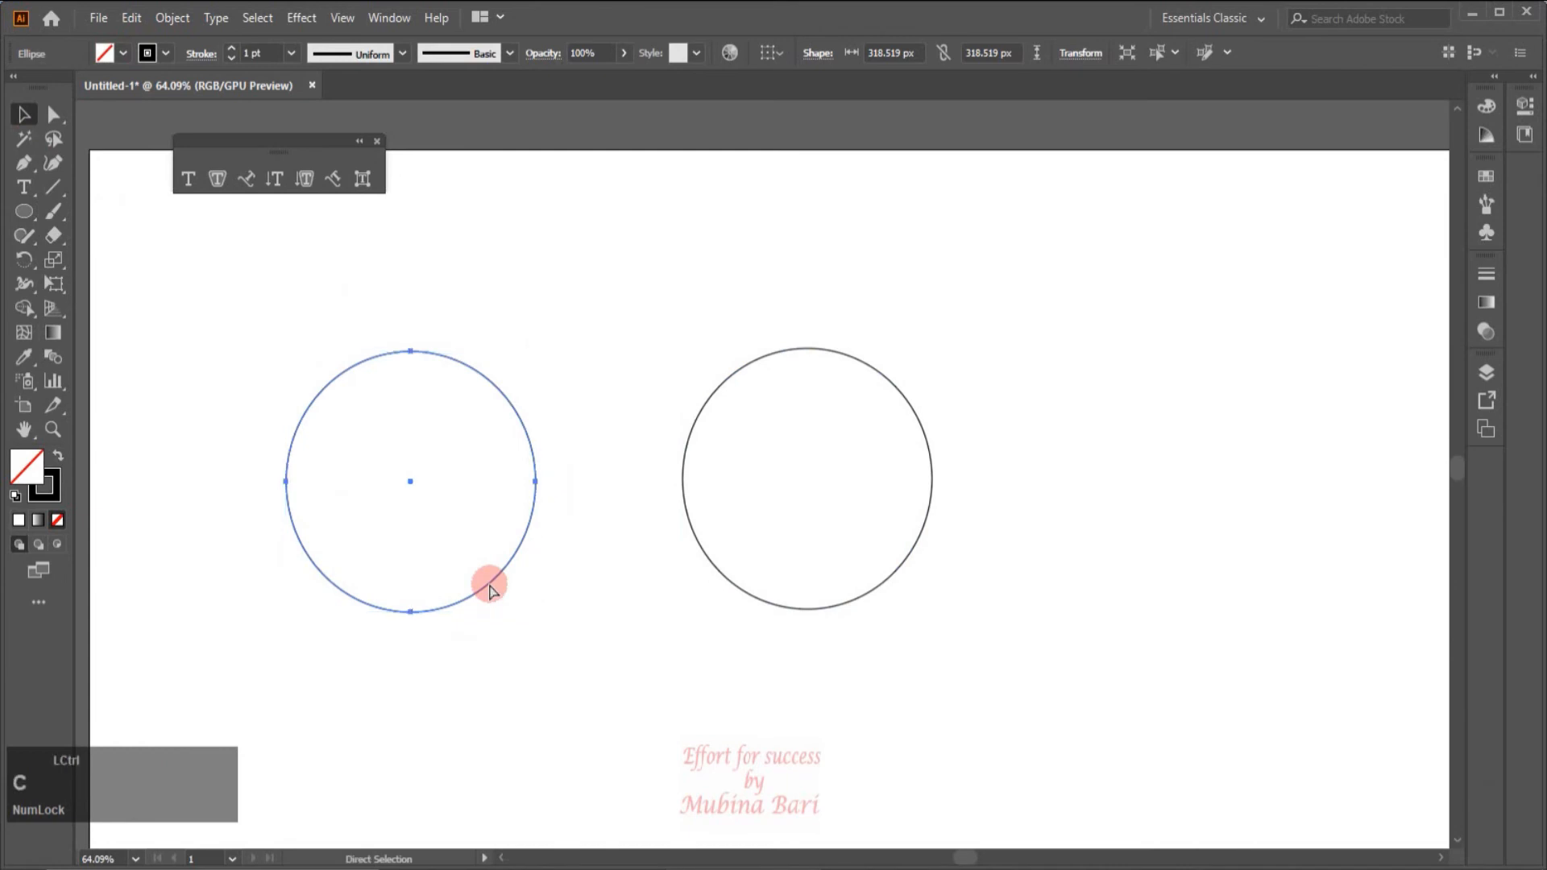
{"action": "key", "text": "ctrl"}
{"action": "left_click_drag", "start_coordinate": [536, 612], "coordinate": [580, 673]}
{"action": "key", "text": "ctrl+z"}
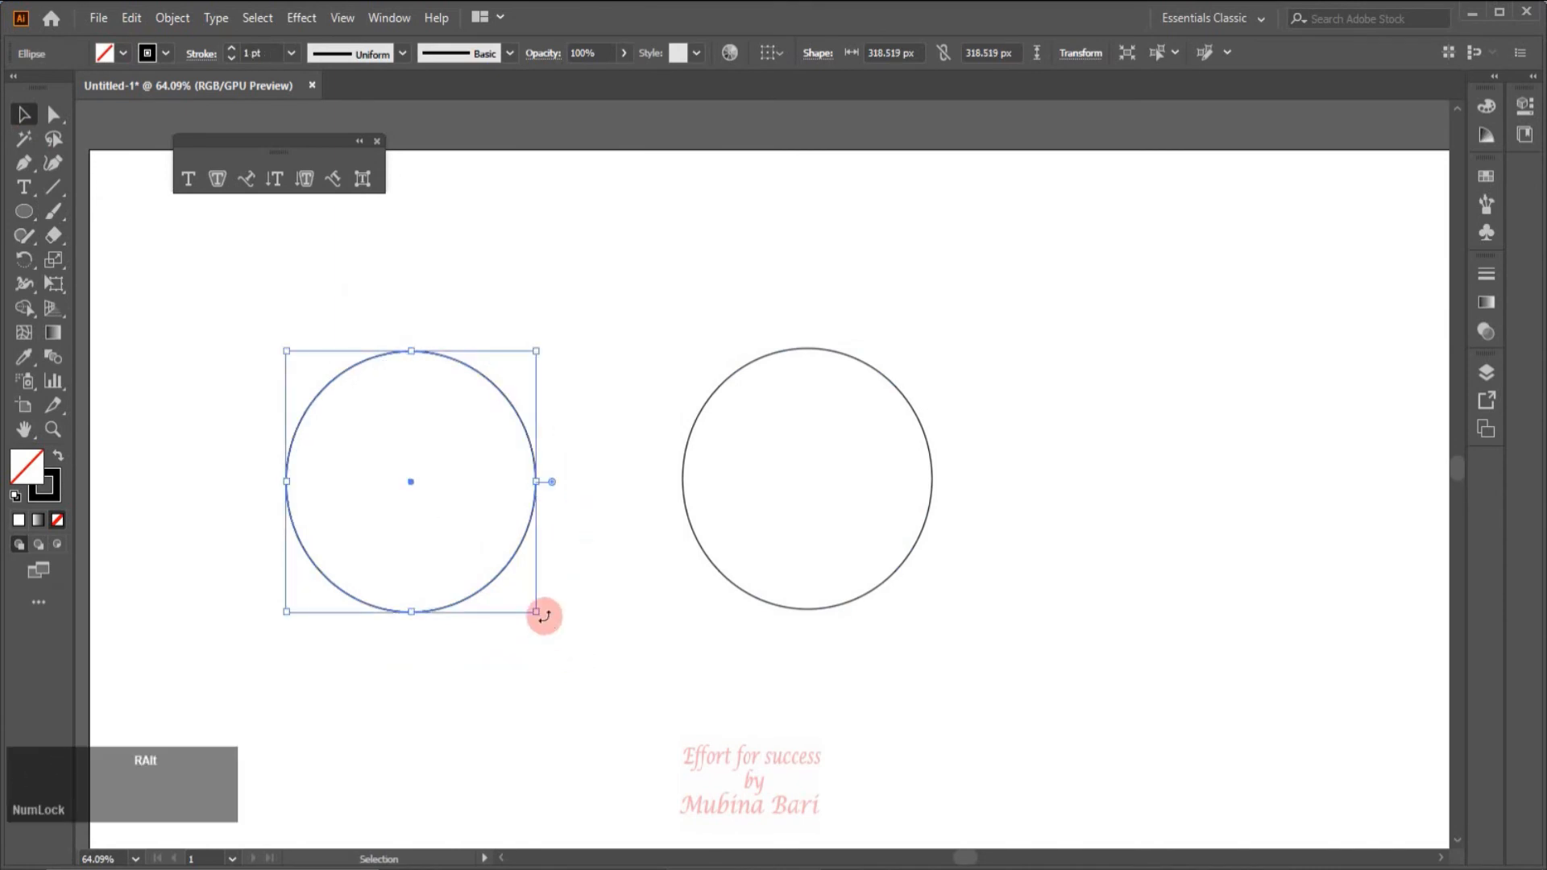
{"action": "left_click_drag", "start_coordinate": [535, 612], "coordinate": [593, 663]}
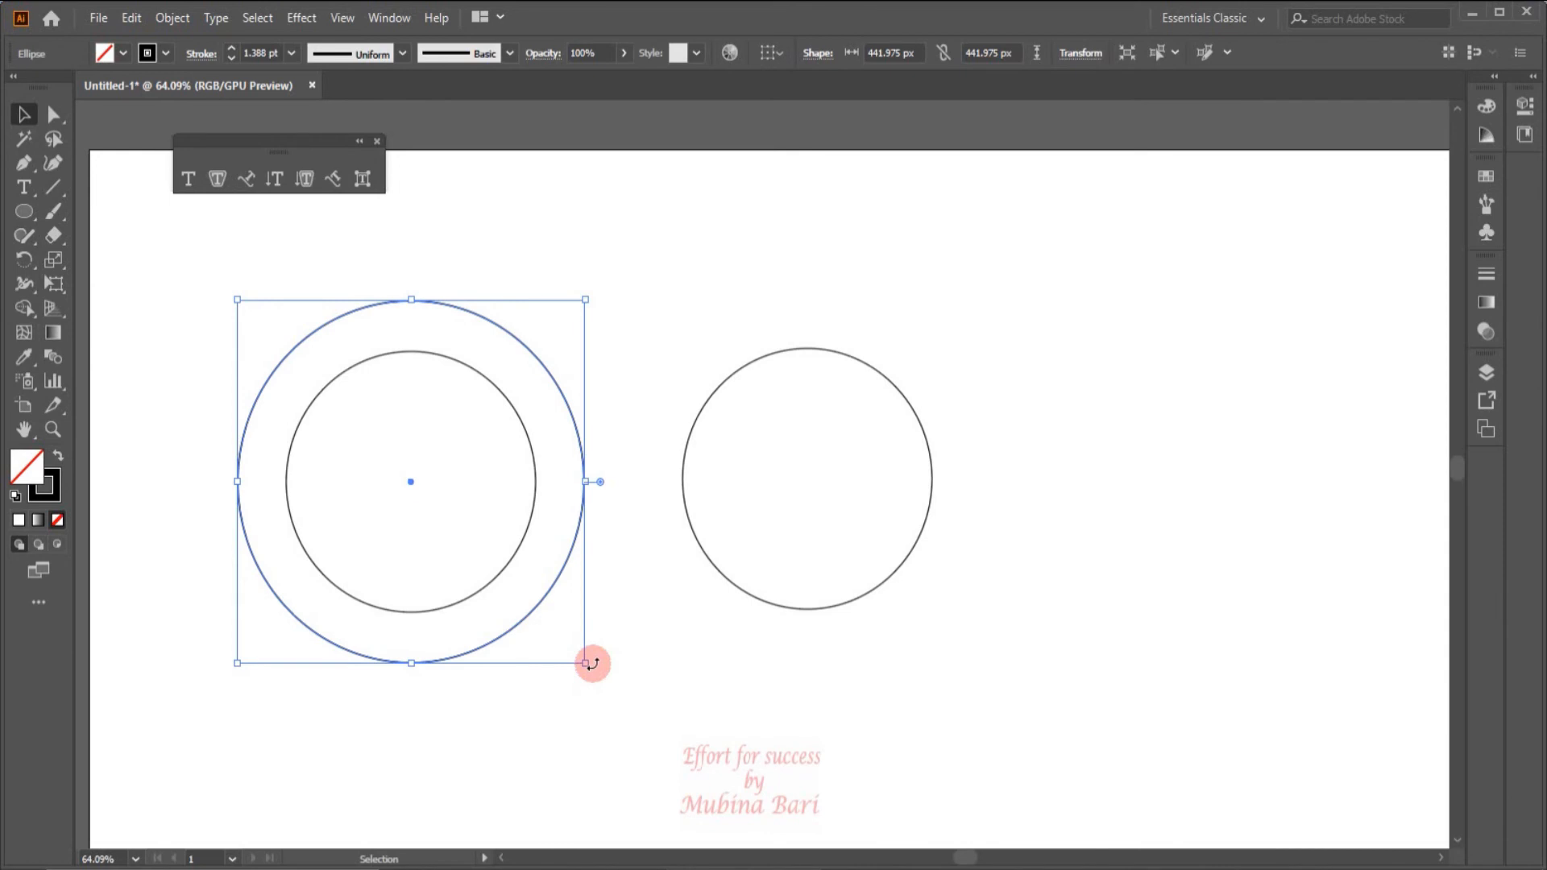
- Add type on a path to the inner circle reading "Learn graphic designing with"
{"action": "left_click", "coordinate": [247, 185]}
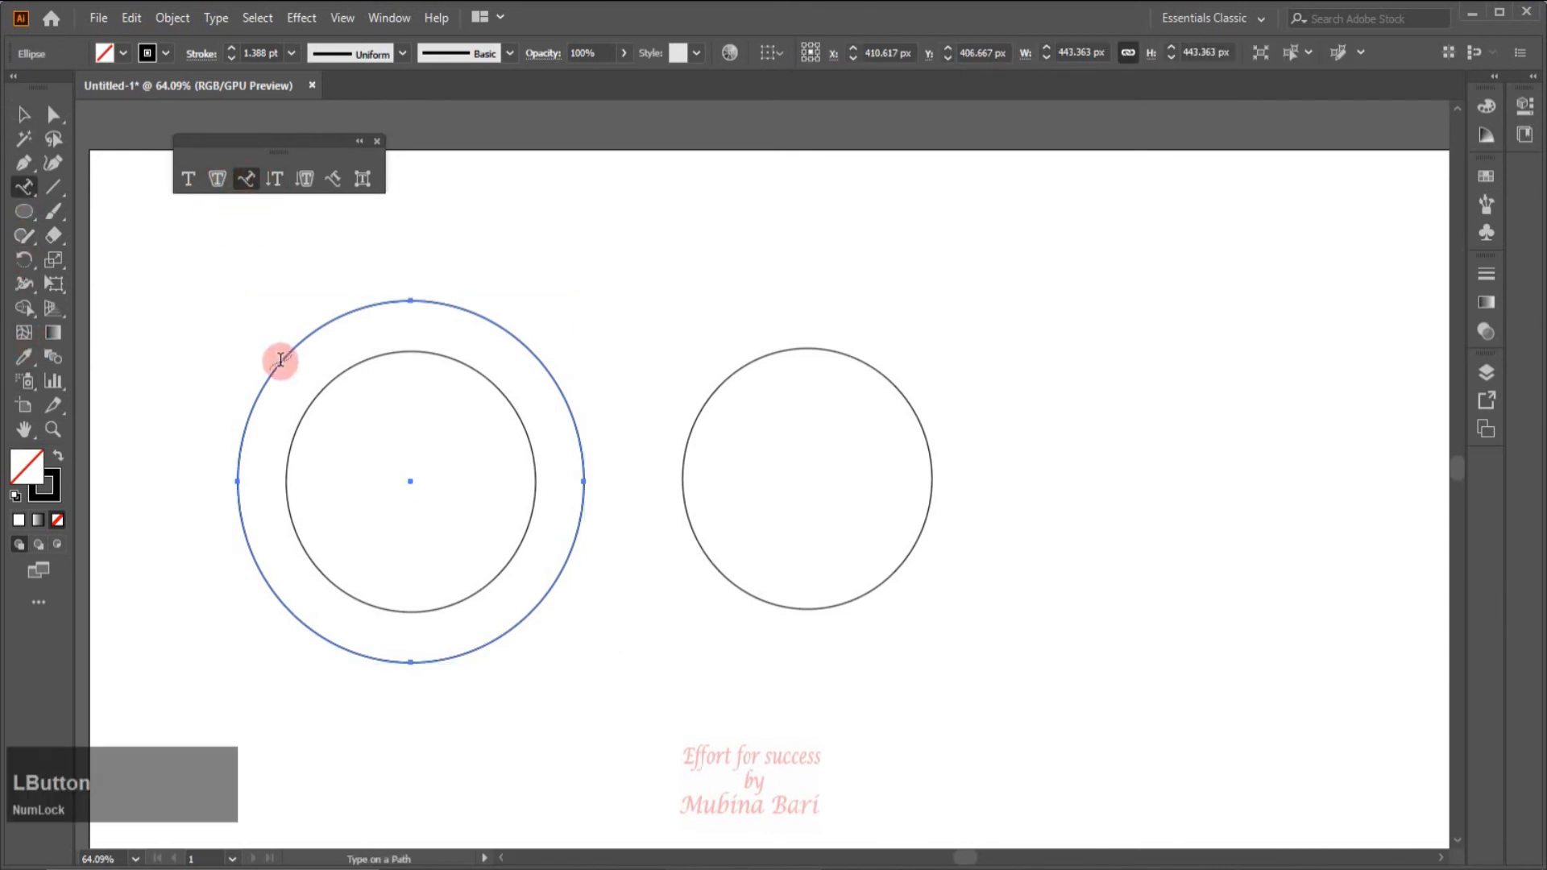
{"action": "left_click", "coordinate": [378, 354]}
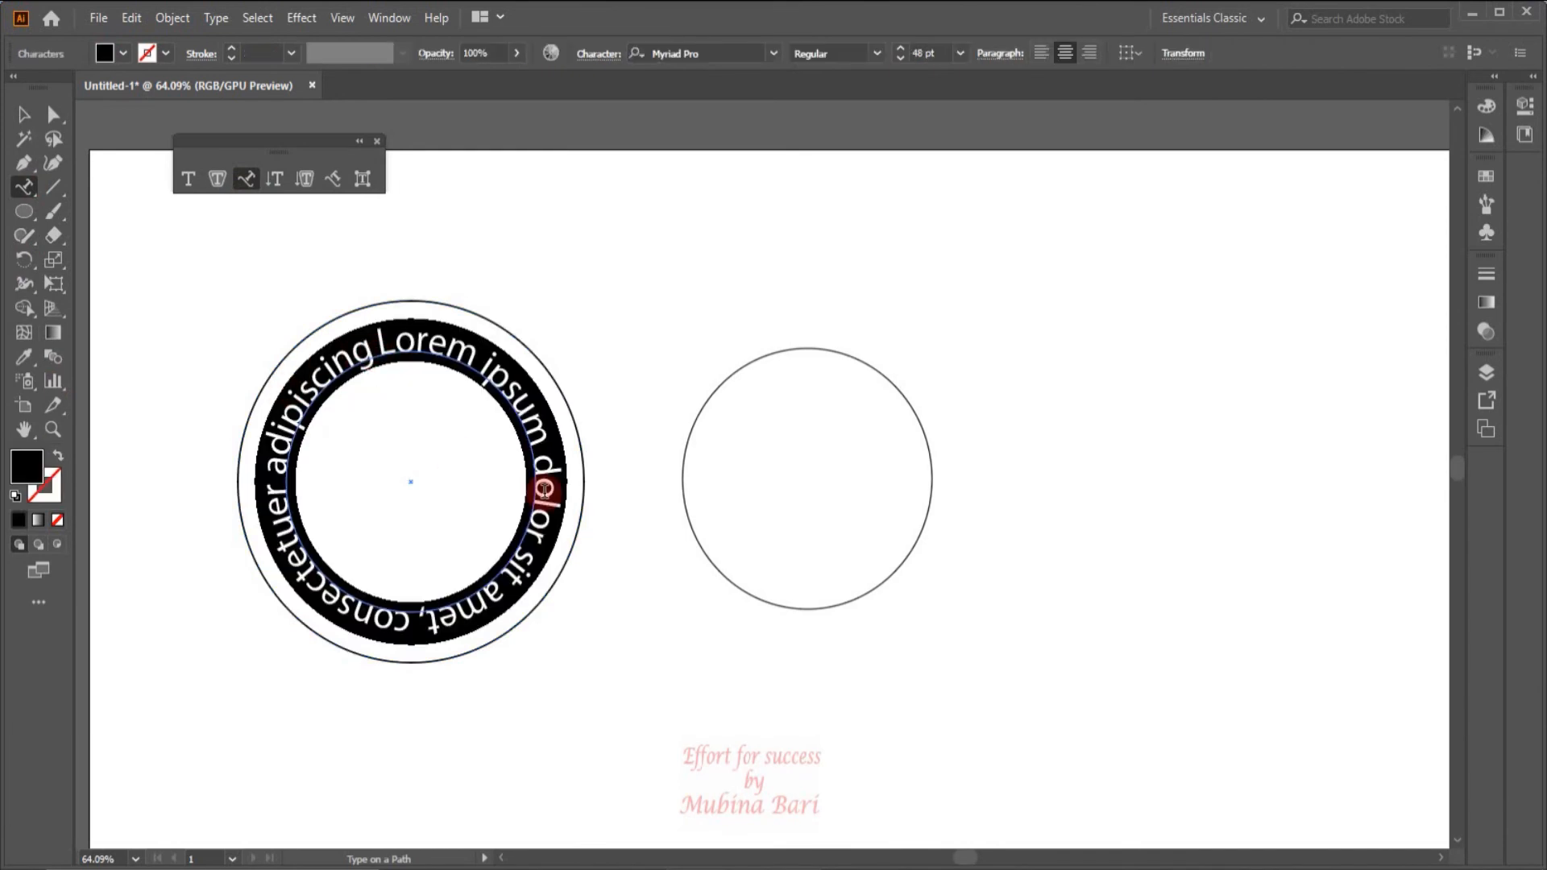
{"action": "key", "text": "Caps_Lock"}
{"action": "type", "text": "L"}
{"action": "key", "text": "Caps_Lock"}
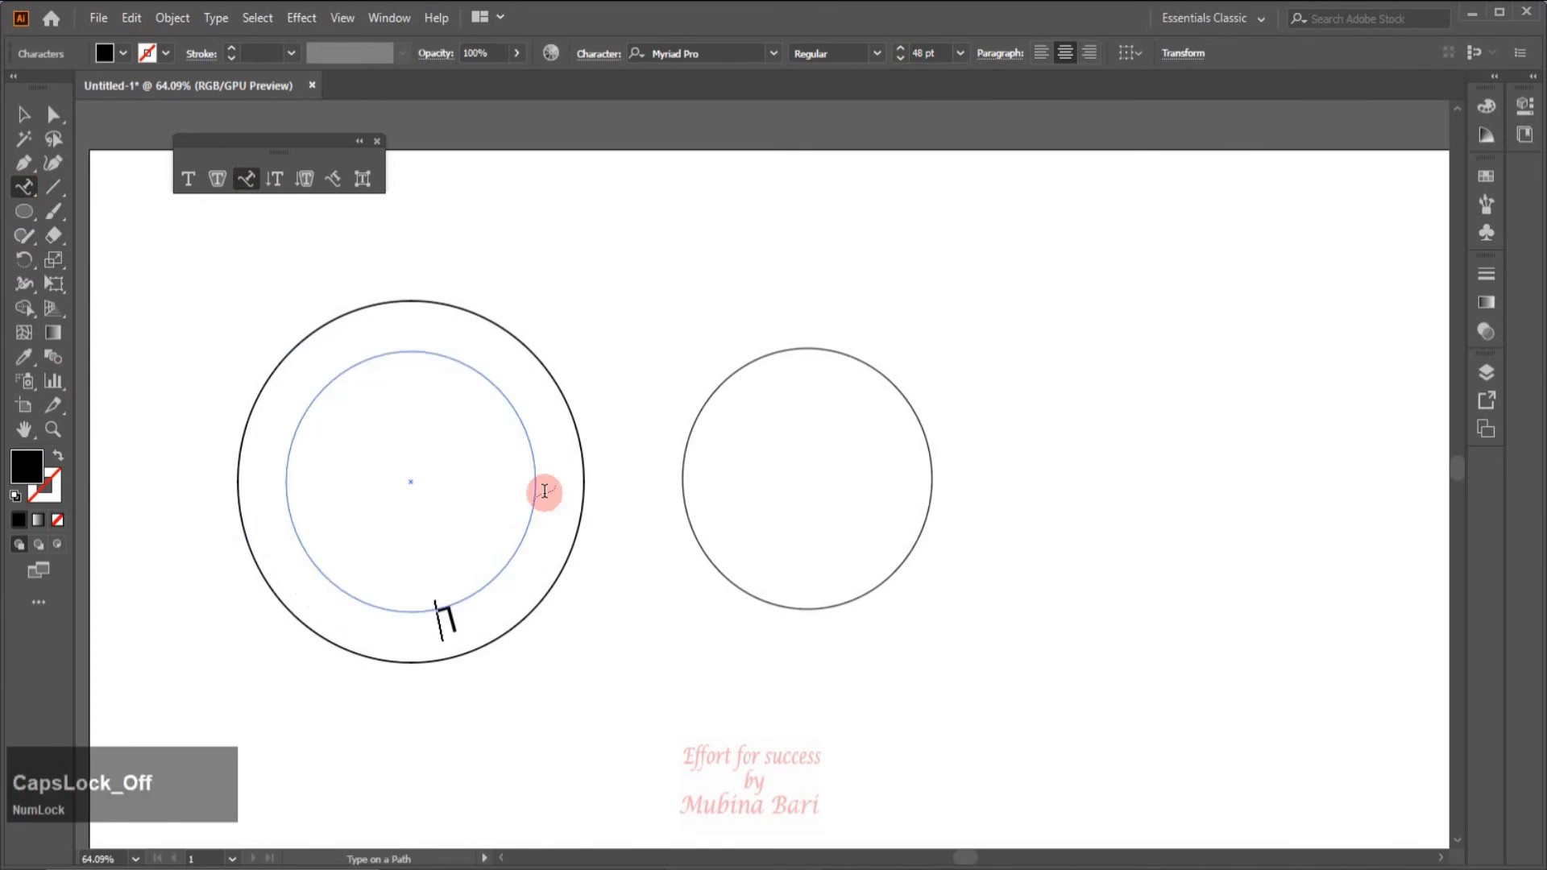
{"action": "type", "text": "earn graphic desi"}
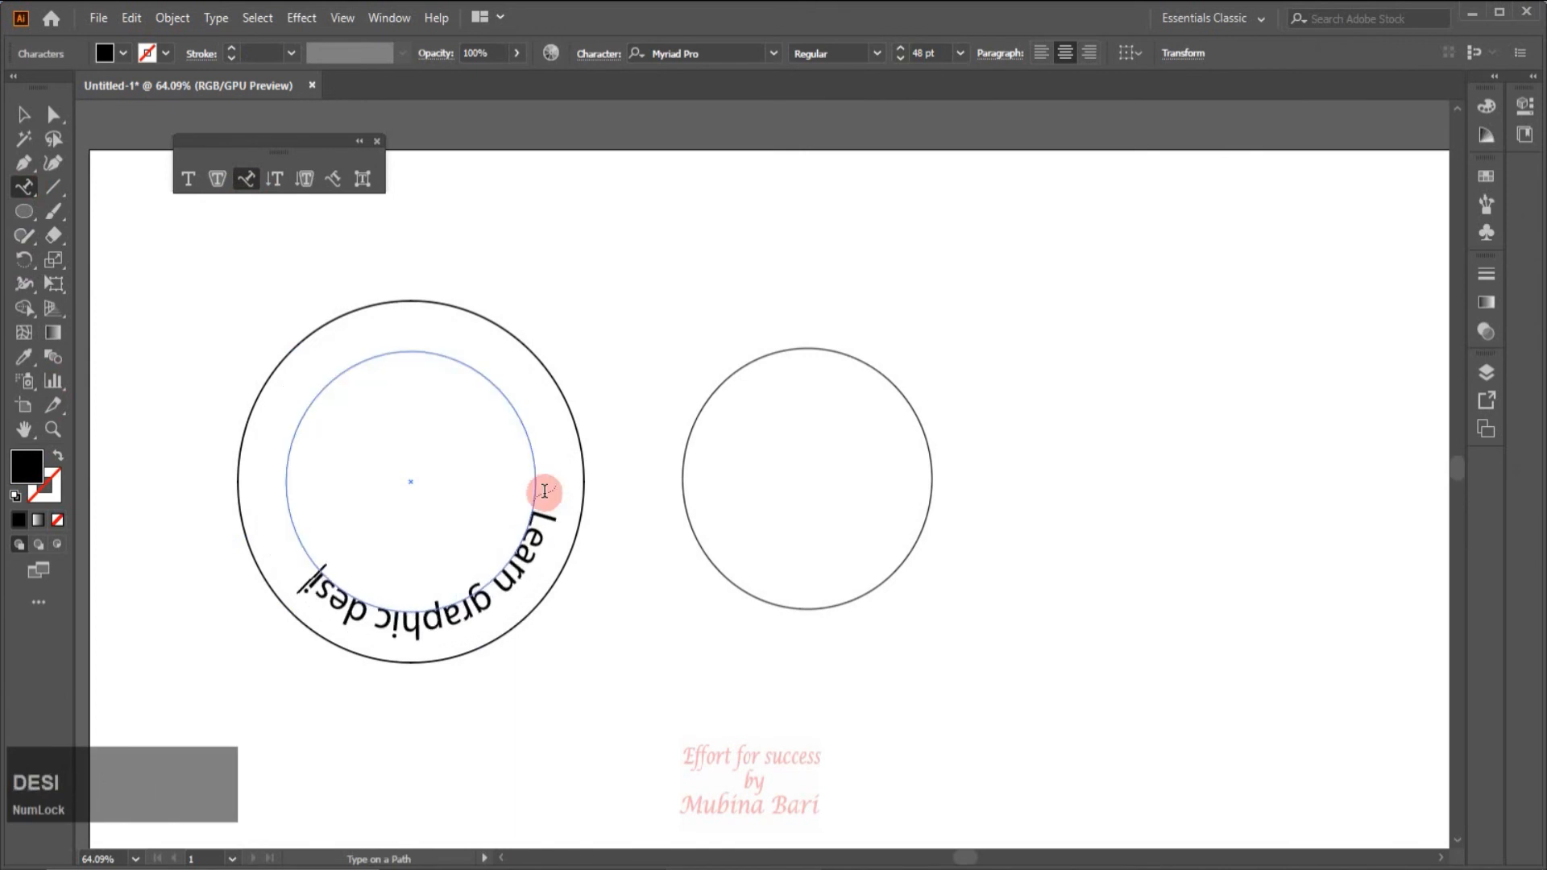
{"action": "type", "text": "gning with"}
- Slide the text to the upper arc of the inner circle and extend its text range to fit the word "with"
{"action": "left_click", "coordinate": [24, 114]}
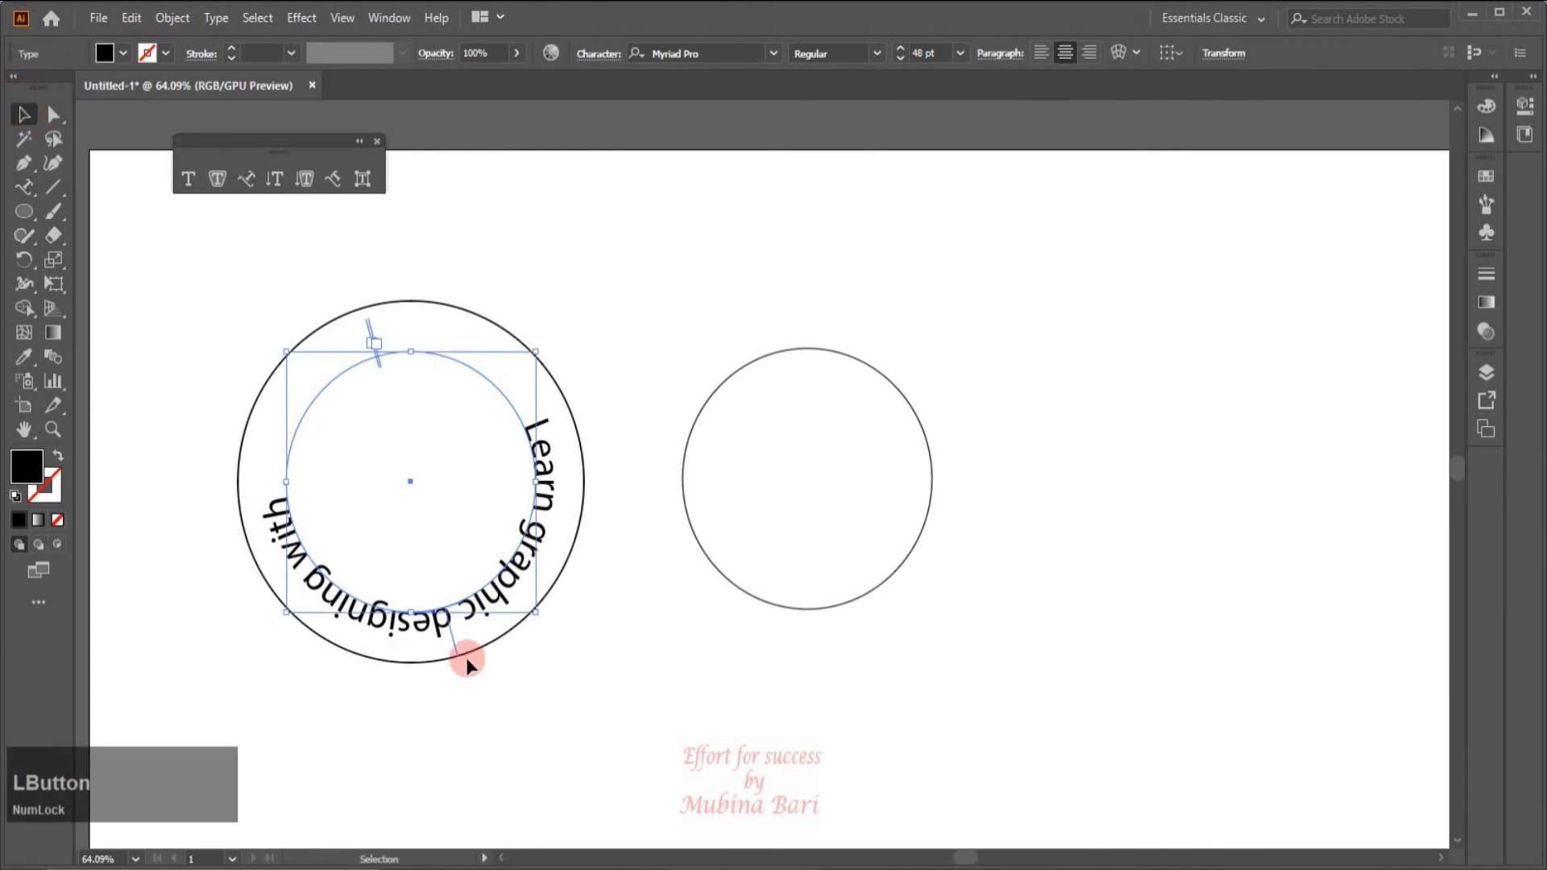
{"action": "left_click_drag", "start_coordinate": [459, 639], "coordinate": [419, 266]}
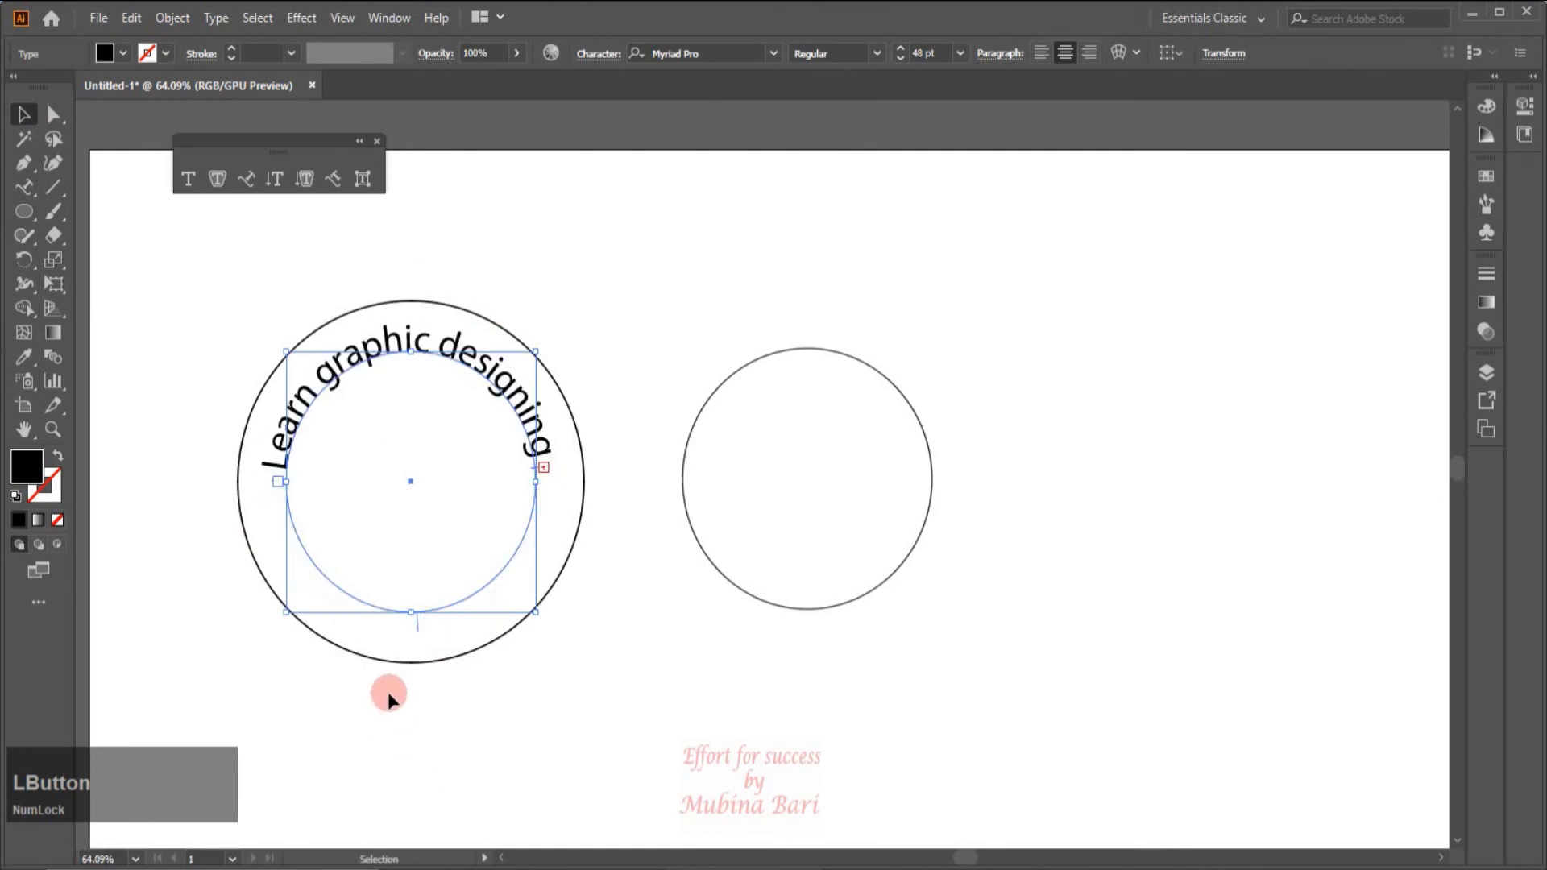
{"action": "left_click", "coordinate": [403, 665]}
- Place the spare circle over the inner circle and add the path text "Effort for success" to it
{"action": "left_click_drag", "start_coordinate": [747, 611], "coordinate": [378, 609]}
{"action": "left_click_drag", "start_coordinate": [828, 612], "coordinate": [427, 608]}
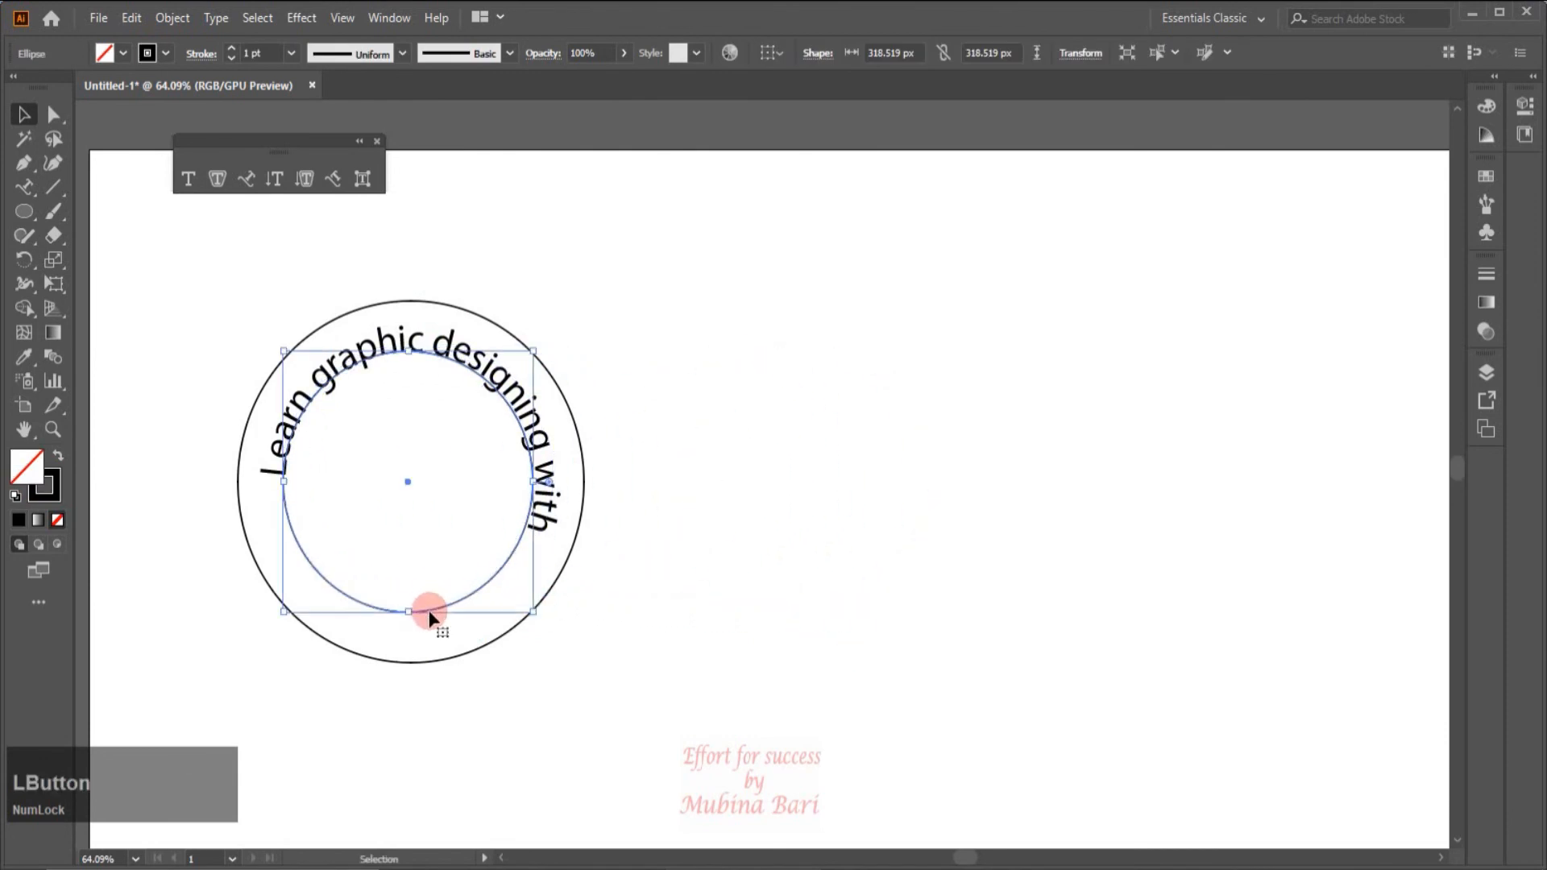
{"action": "left_click", "coordinate": [247, 179]}
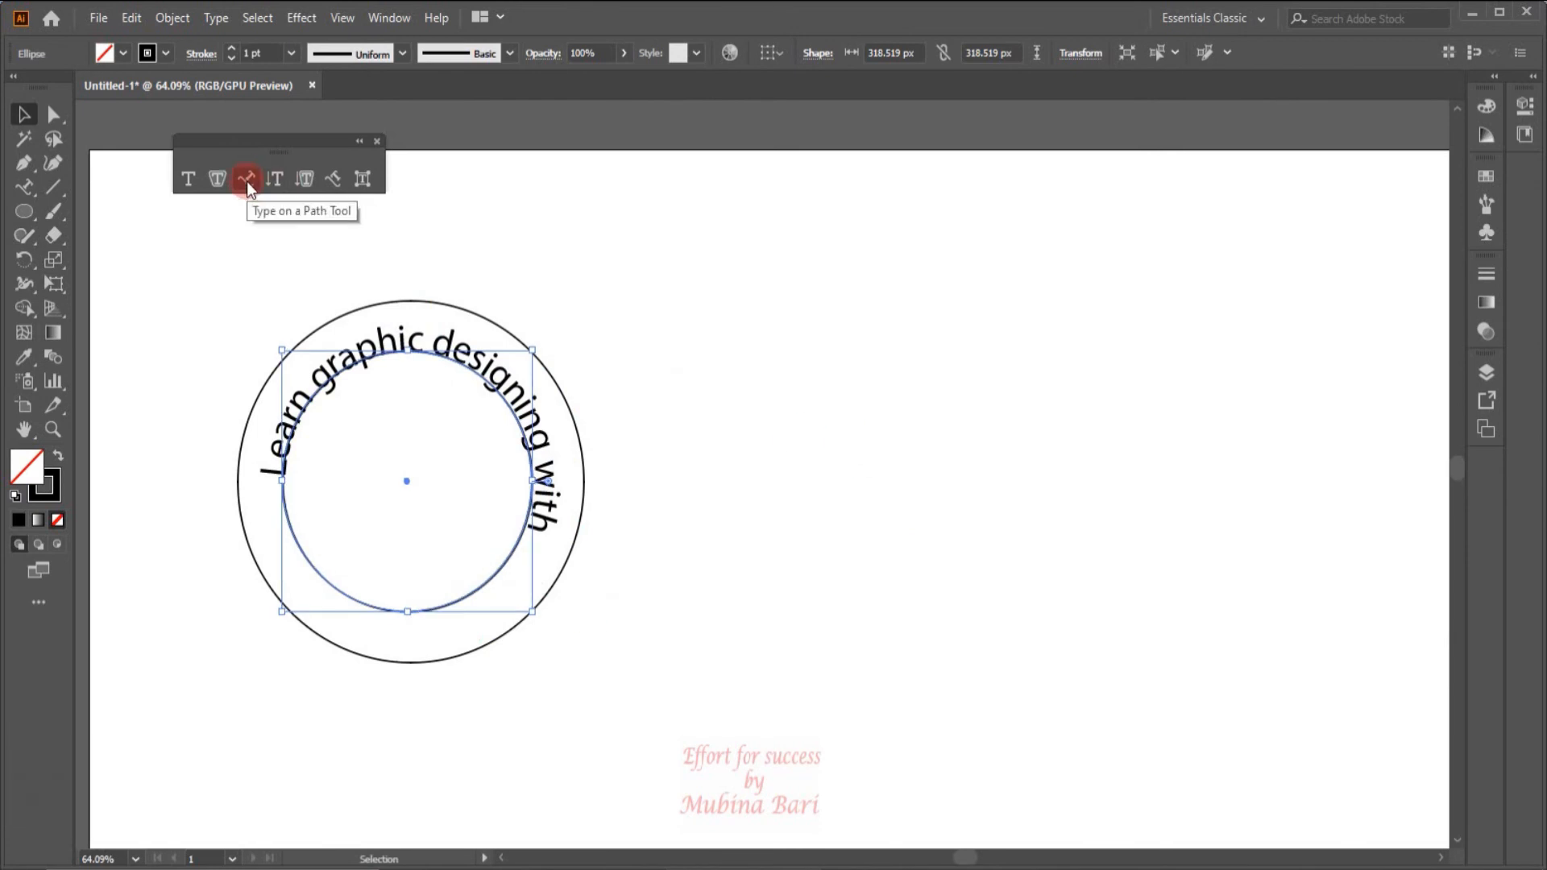
{"action": "left_click", "coordinate": [379, 592]}
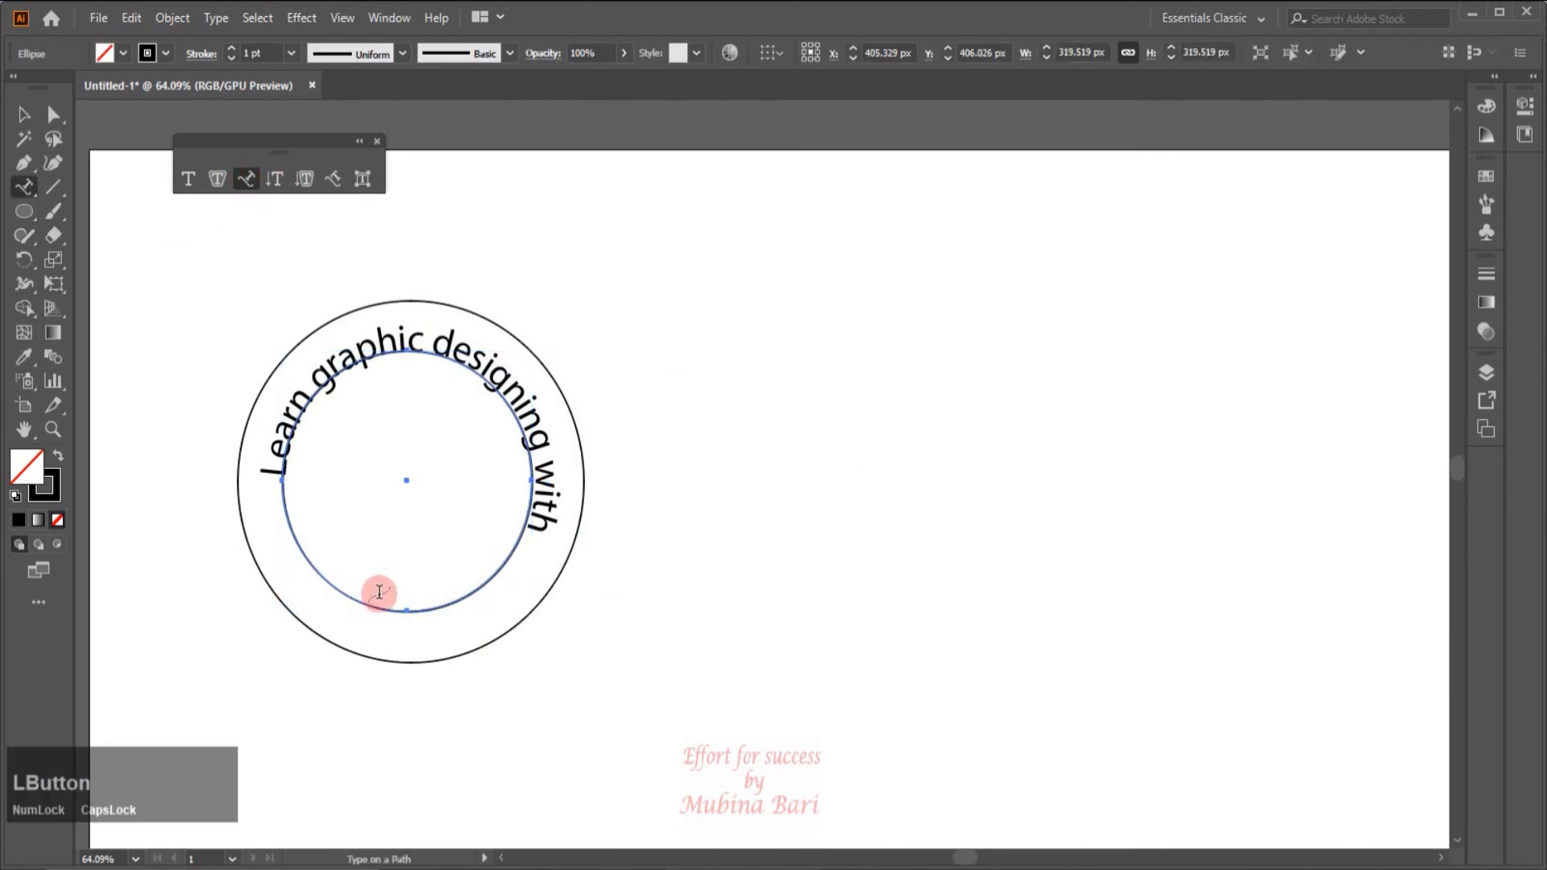
{"action": "left_click", "coordinate": [422, 359]}
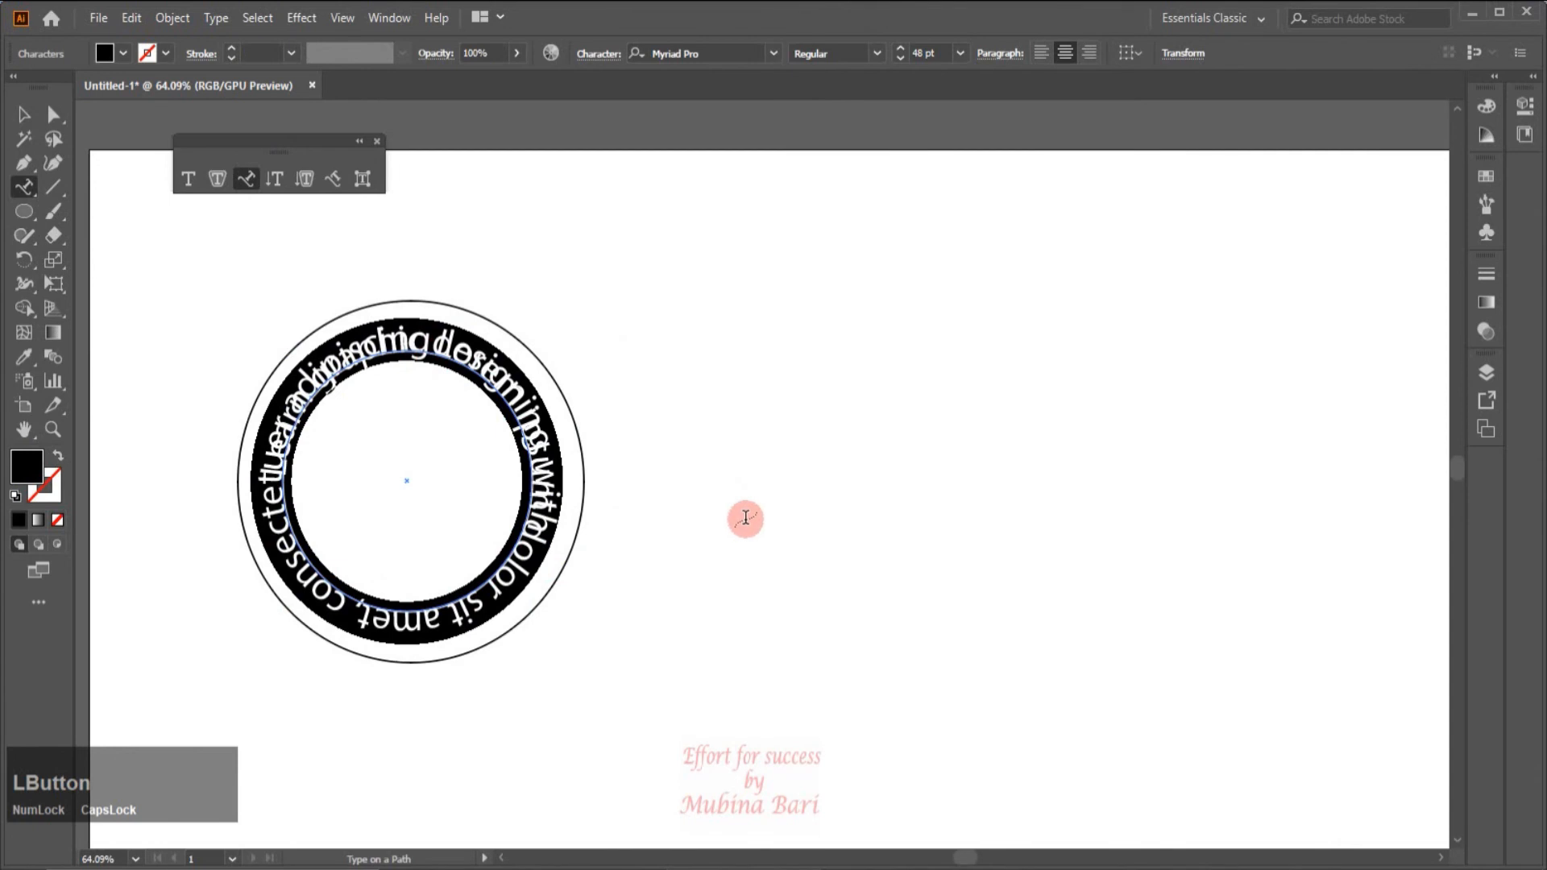
{"action": "key", "text": "Caps_Lock"}
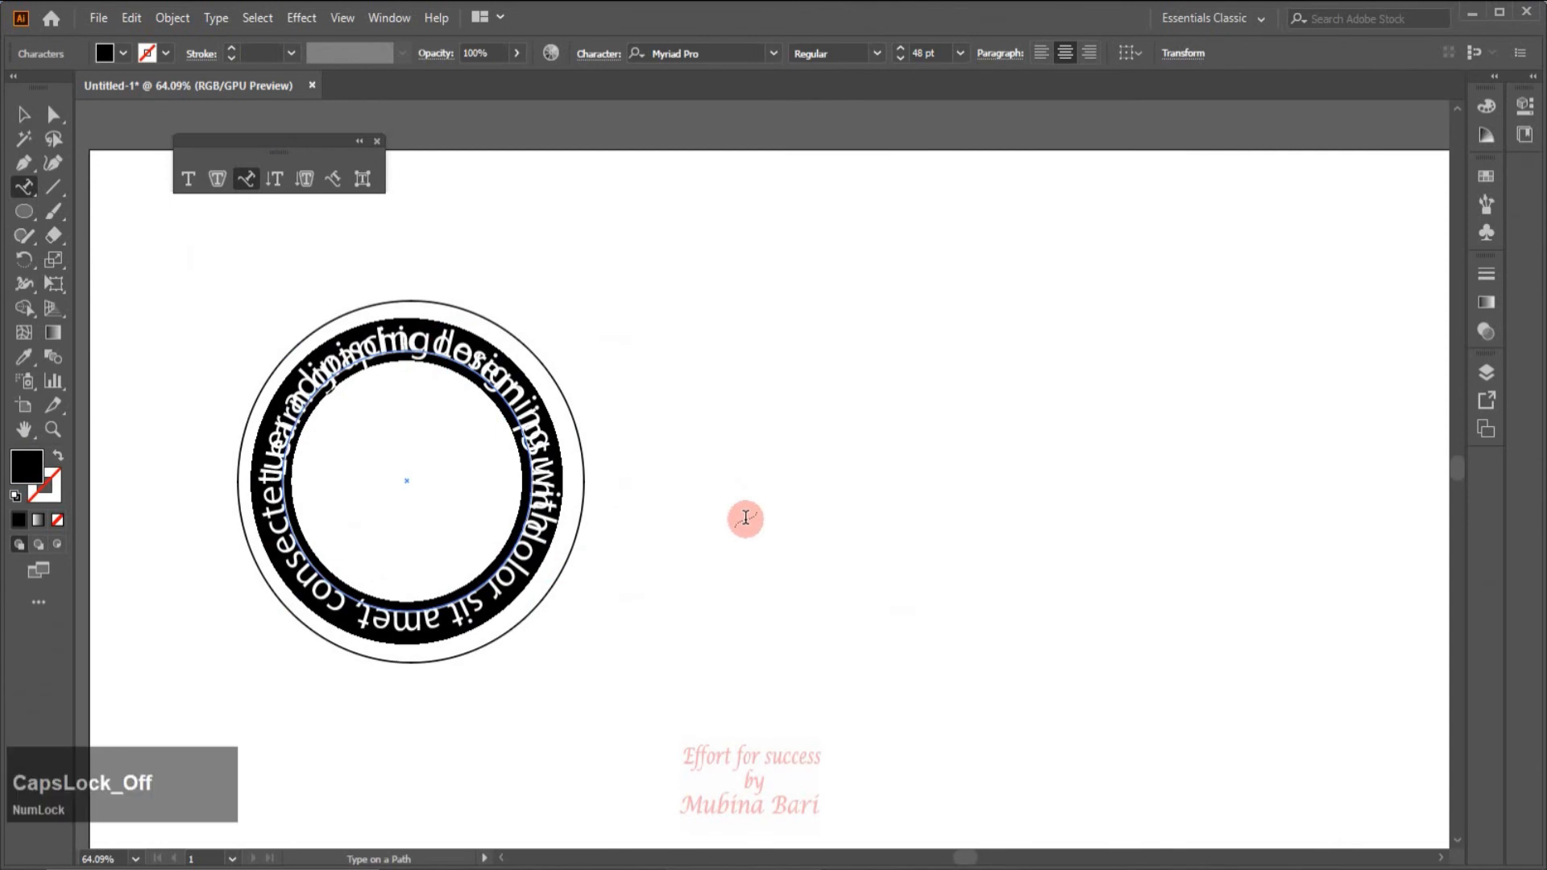
{"action": "key", "text": "BackSpace"}
{"action": "type", "text": "Effort "}
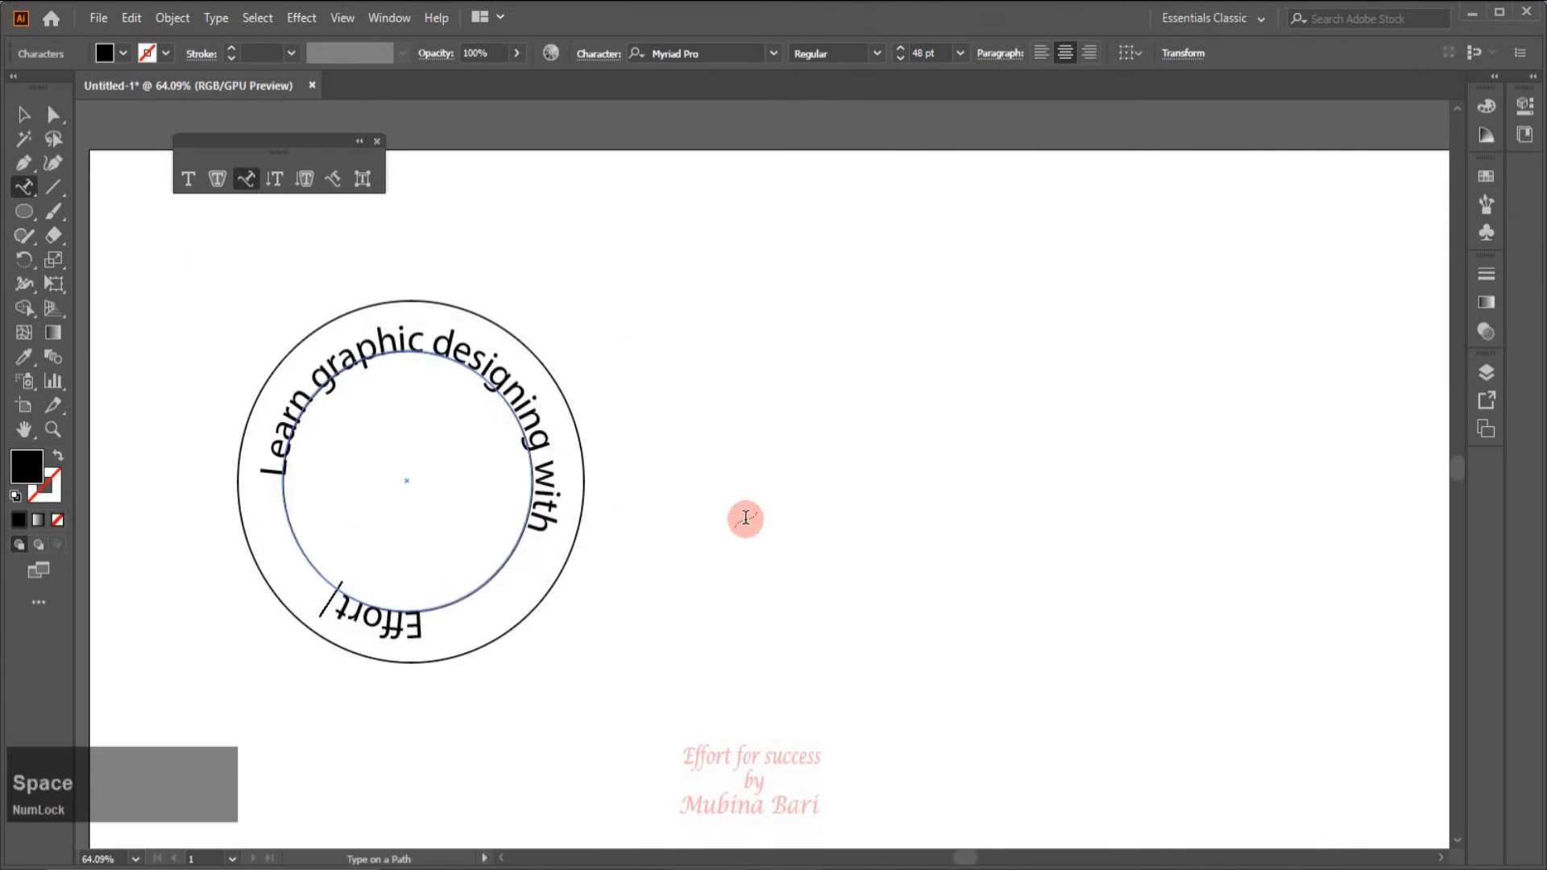
{"action": "type", "text": "for success"}
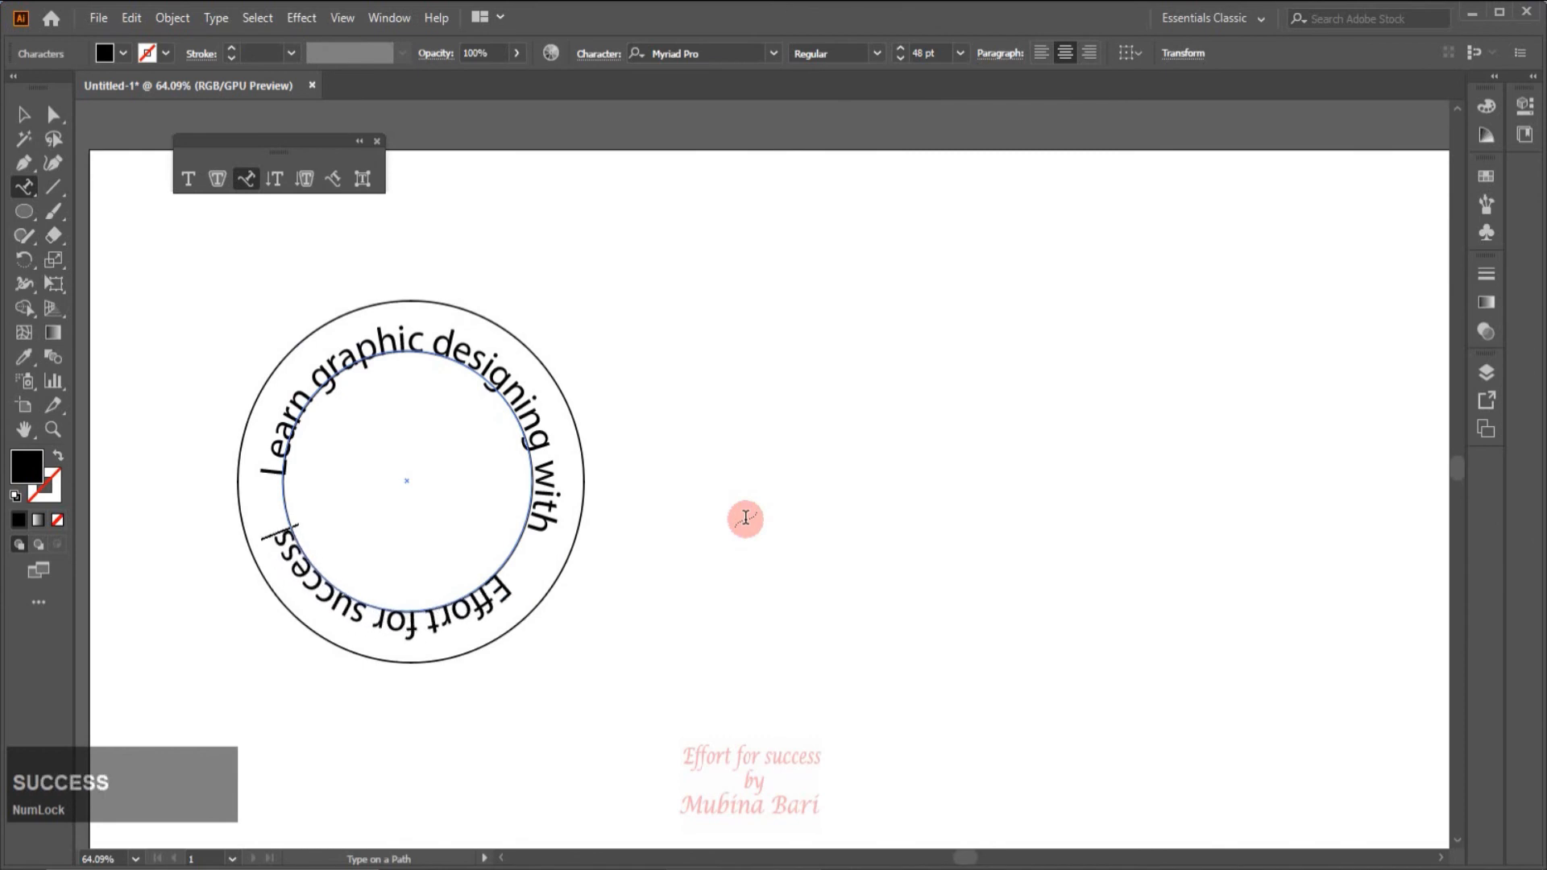
- Shift "Effort for success" slightly along the lower arc of its circle and deselect it
{"action": "left_click", "coordinate": [19, 115]}
{"action": "left_click", "coordinate": [372, 651]}
{"action": "left_click_drag", "start_coordinate": [373, 651], "coordinate": [382, 652]}
{"action": "left_click", "coordinate": [614, 650]}
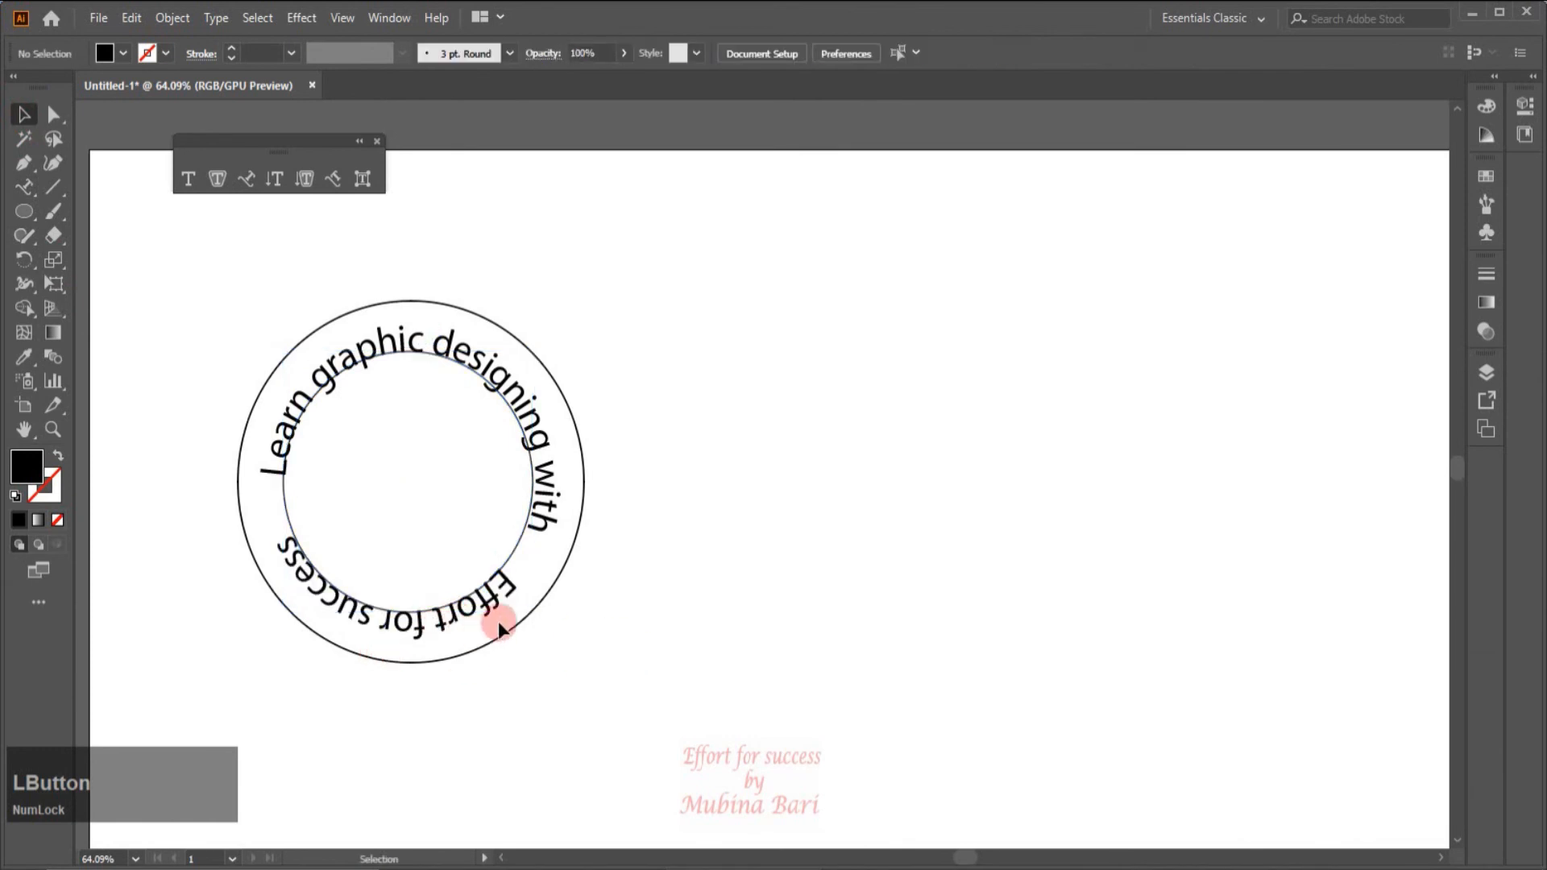
- Flip "Effort for success" to the inside of its circle using Type on a Path Options and shift it slightly along the lower arc
{"action": "left_click", "coordinate": [342, 600]}
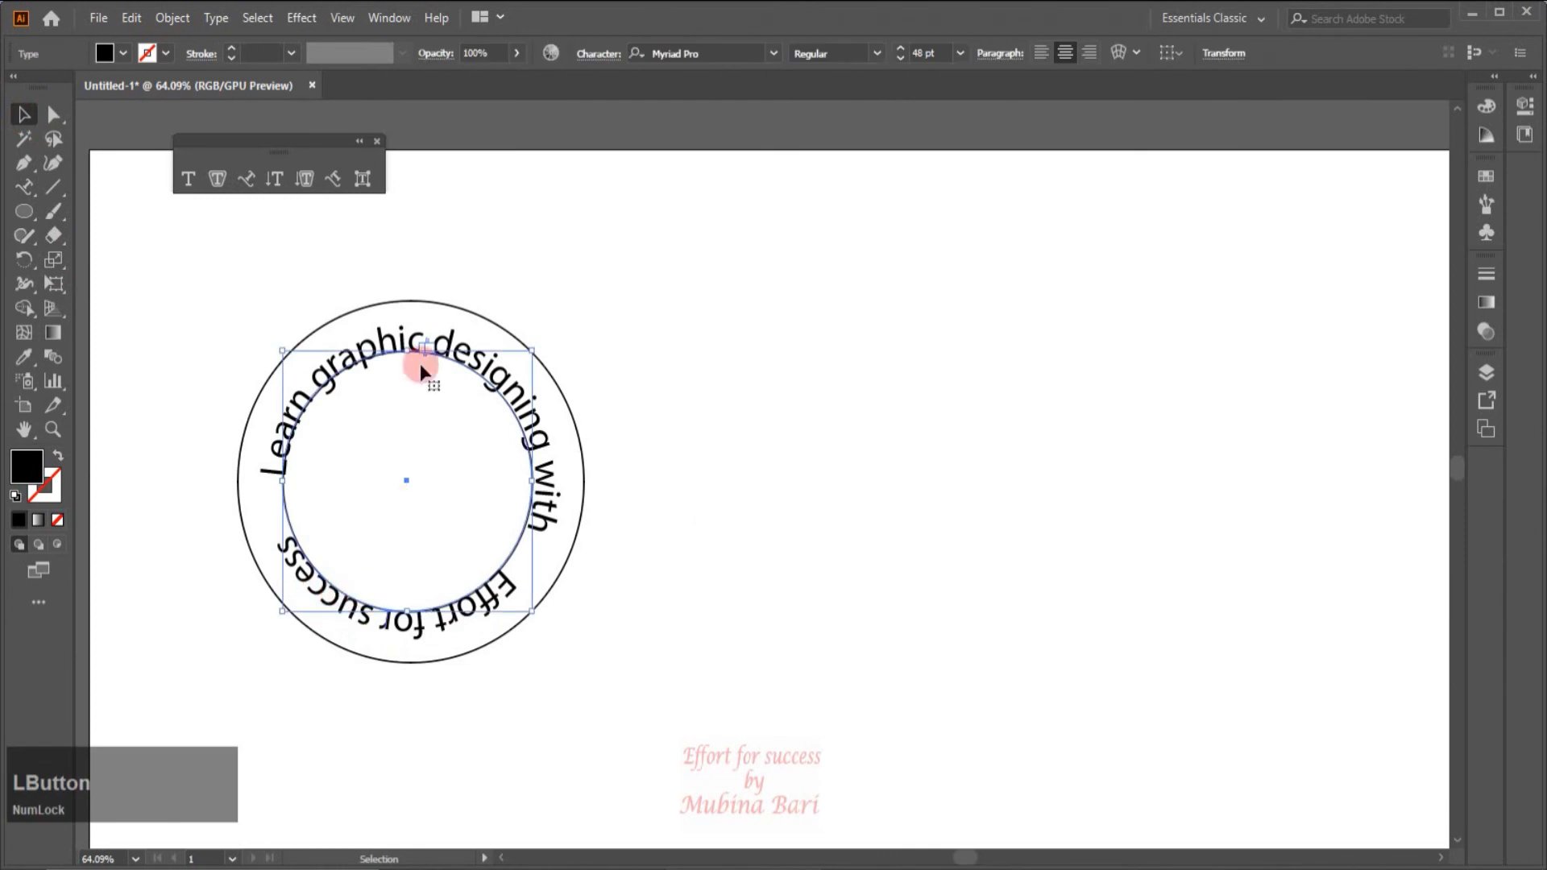
{"action": "left_click", "coordinate": [216, 18]}
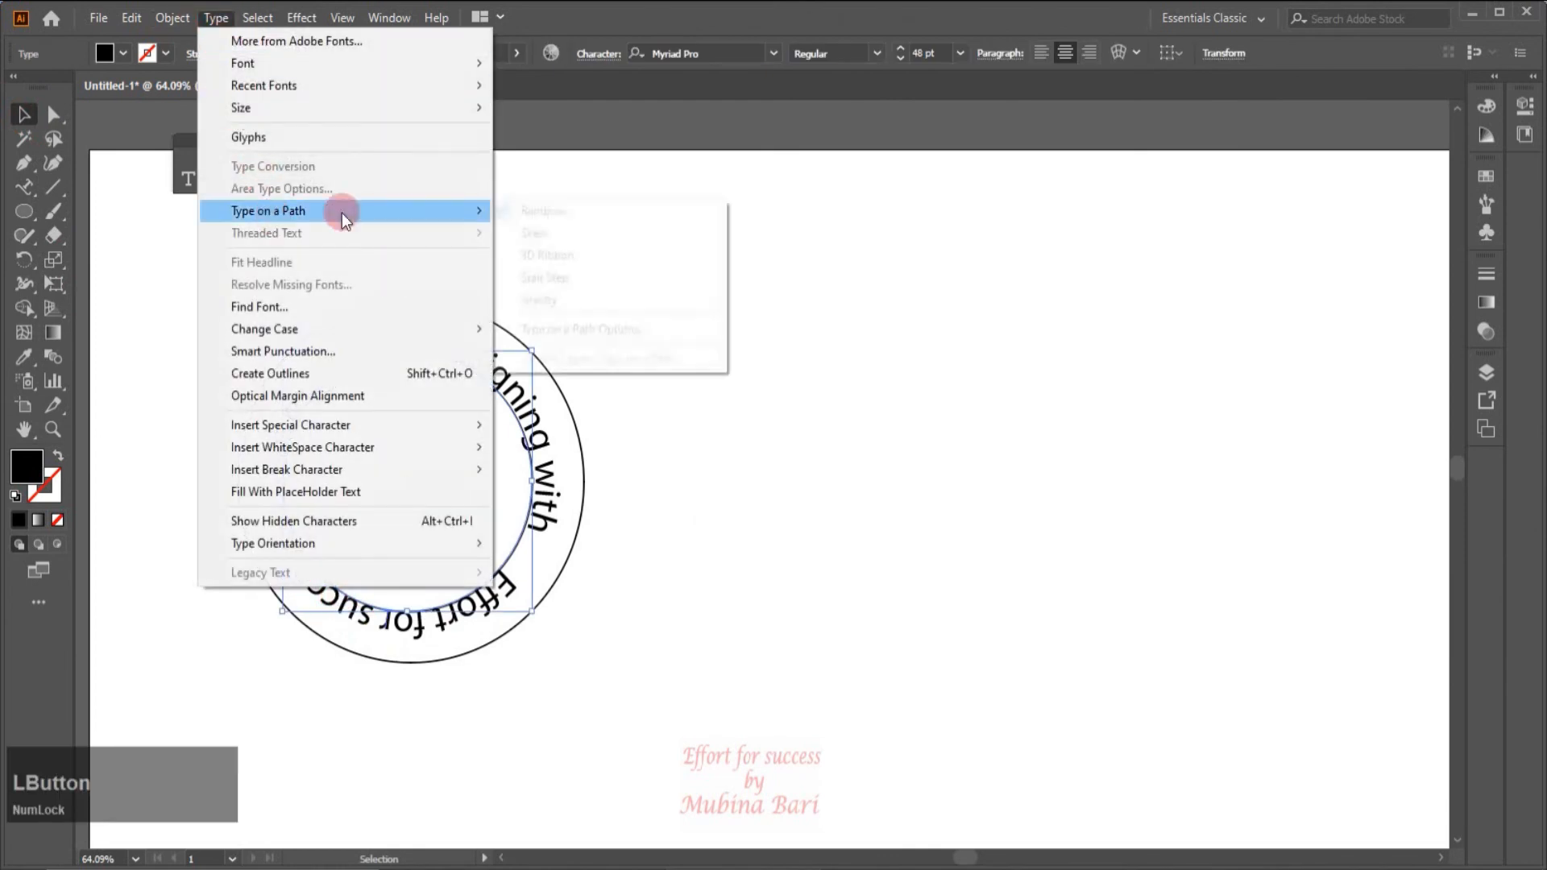
{"action": "mouse_move", "coordinate": [273, 218]}
{"action": "left_click", "coordinate": [578, 329]}
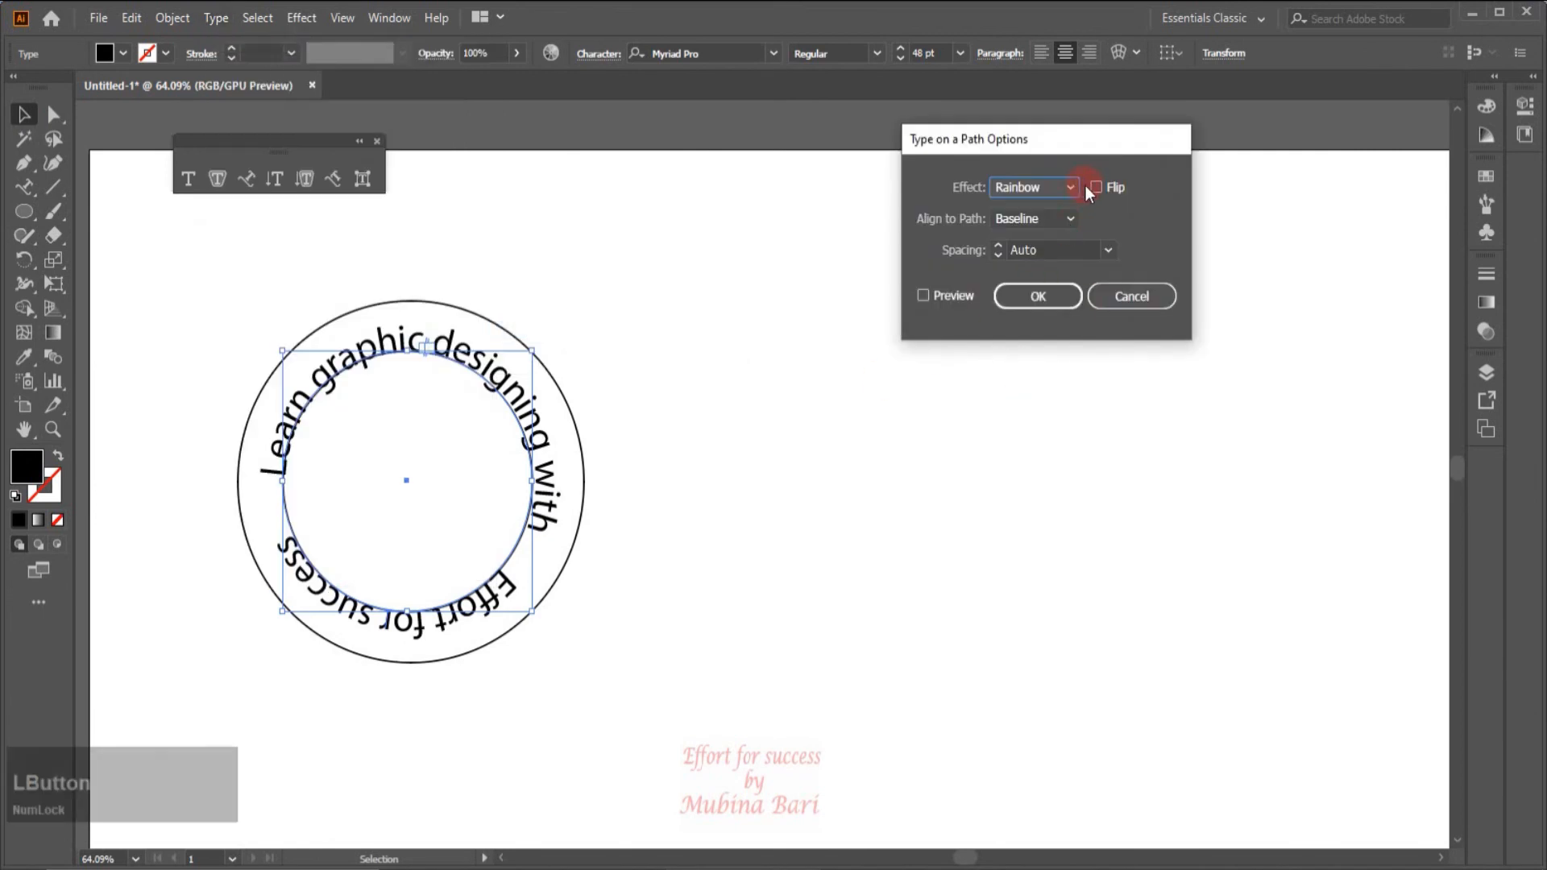
{"action": "left_click", "coordinate": [926, 296]}
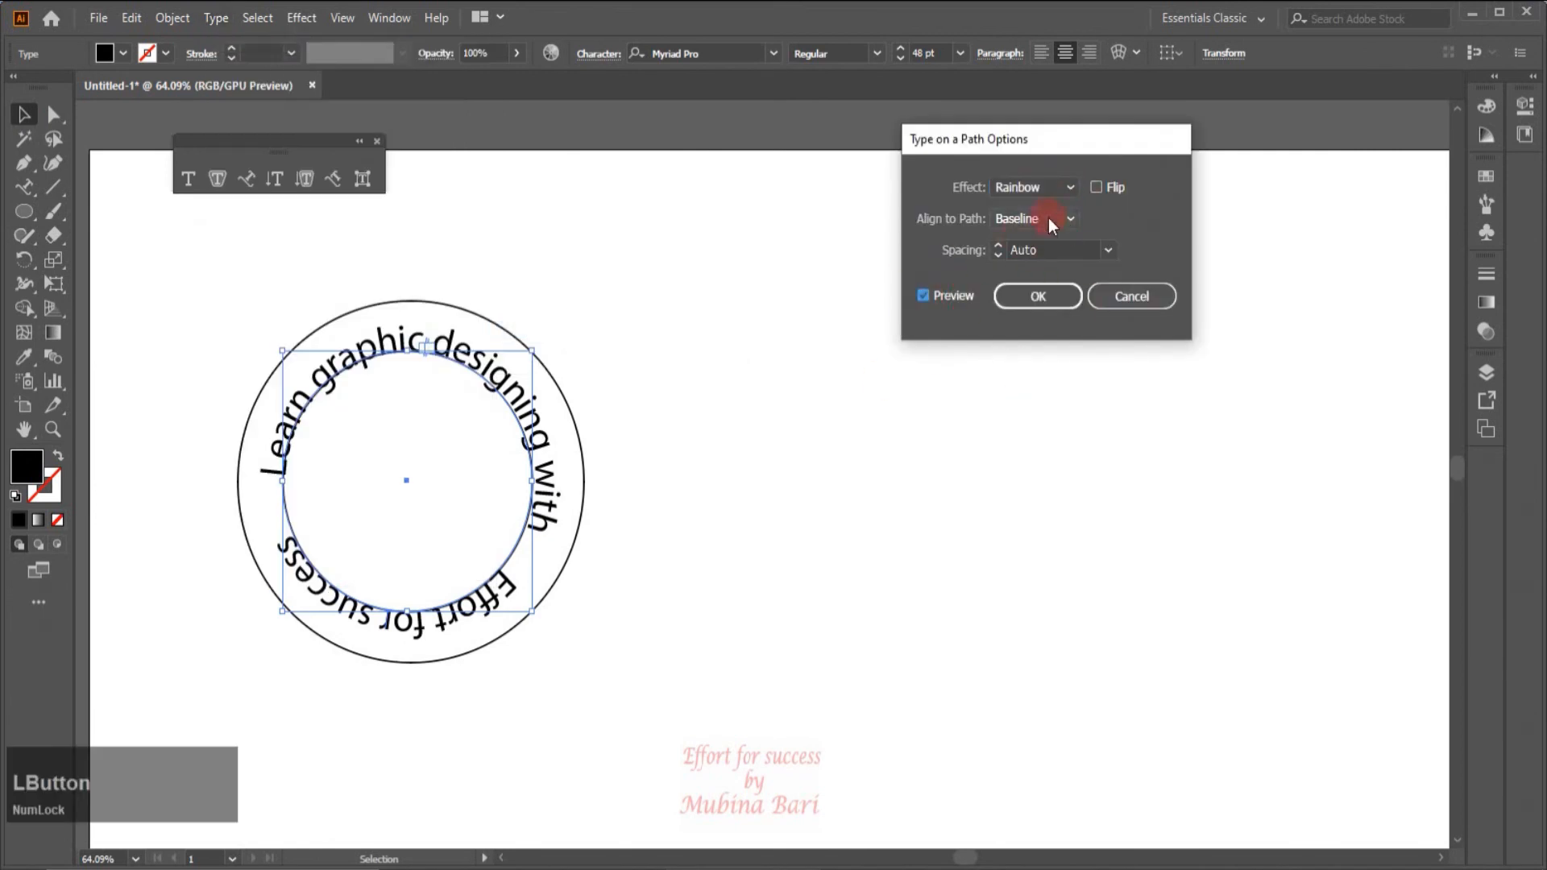
{"action": "left_click", "coordinate": [1097, 187]}
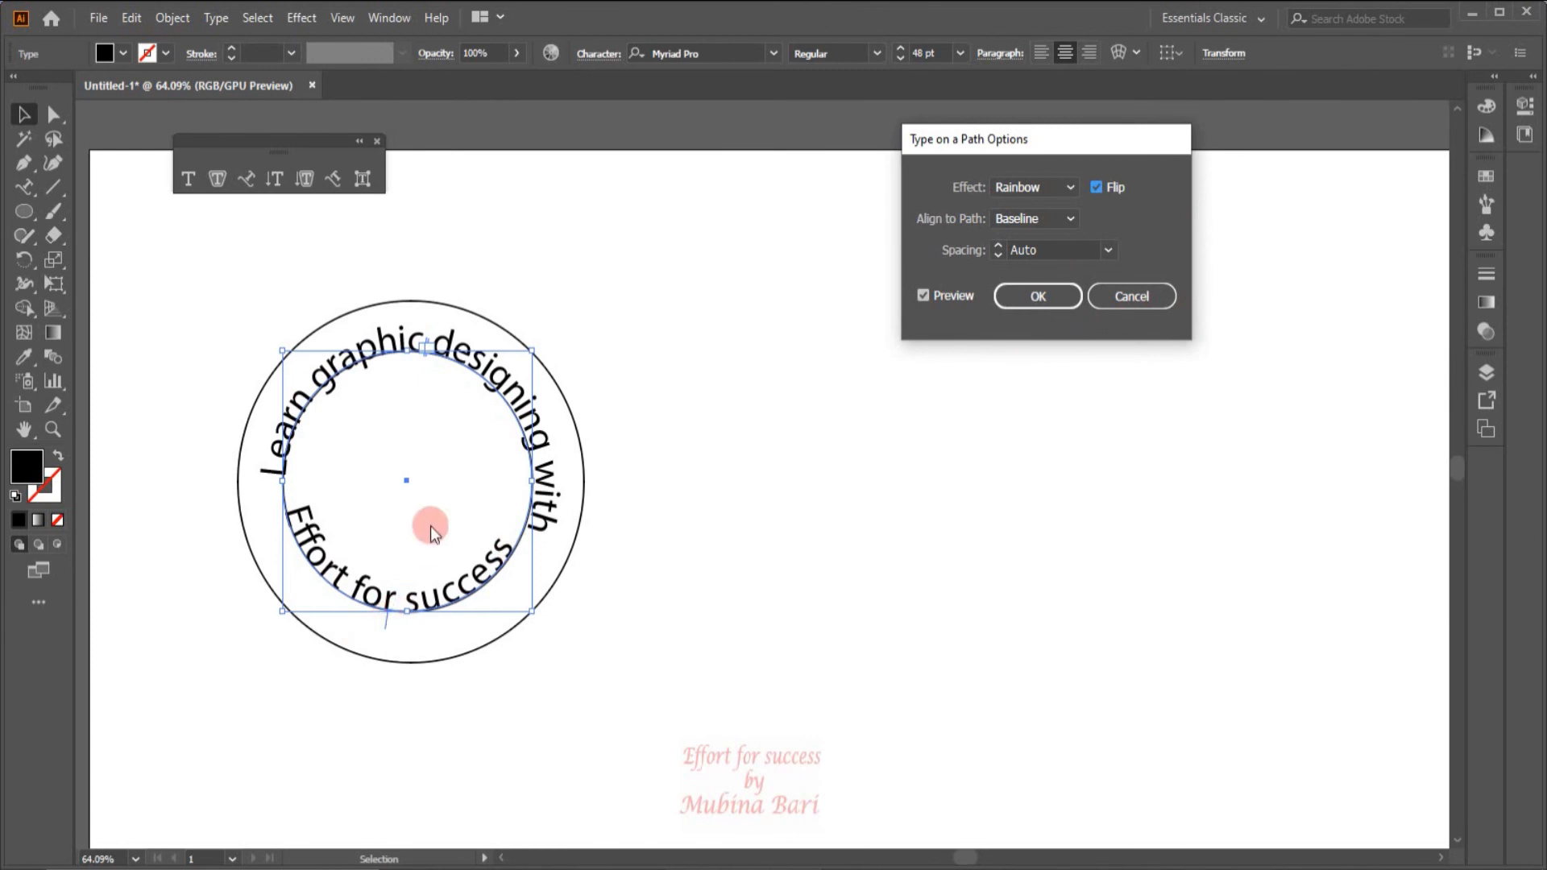
{"action": "left_click", "coordinate": [1069, 297]}
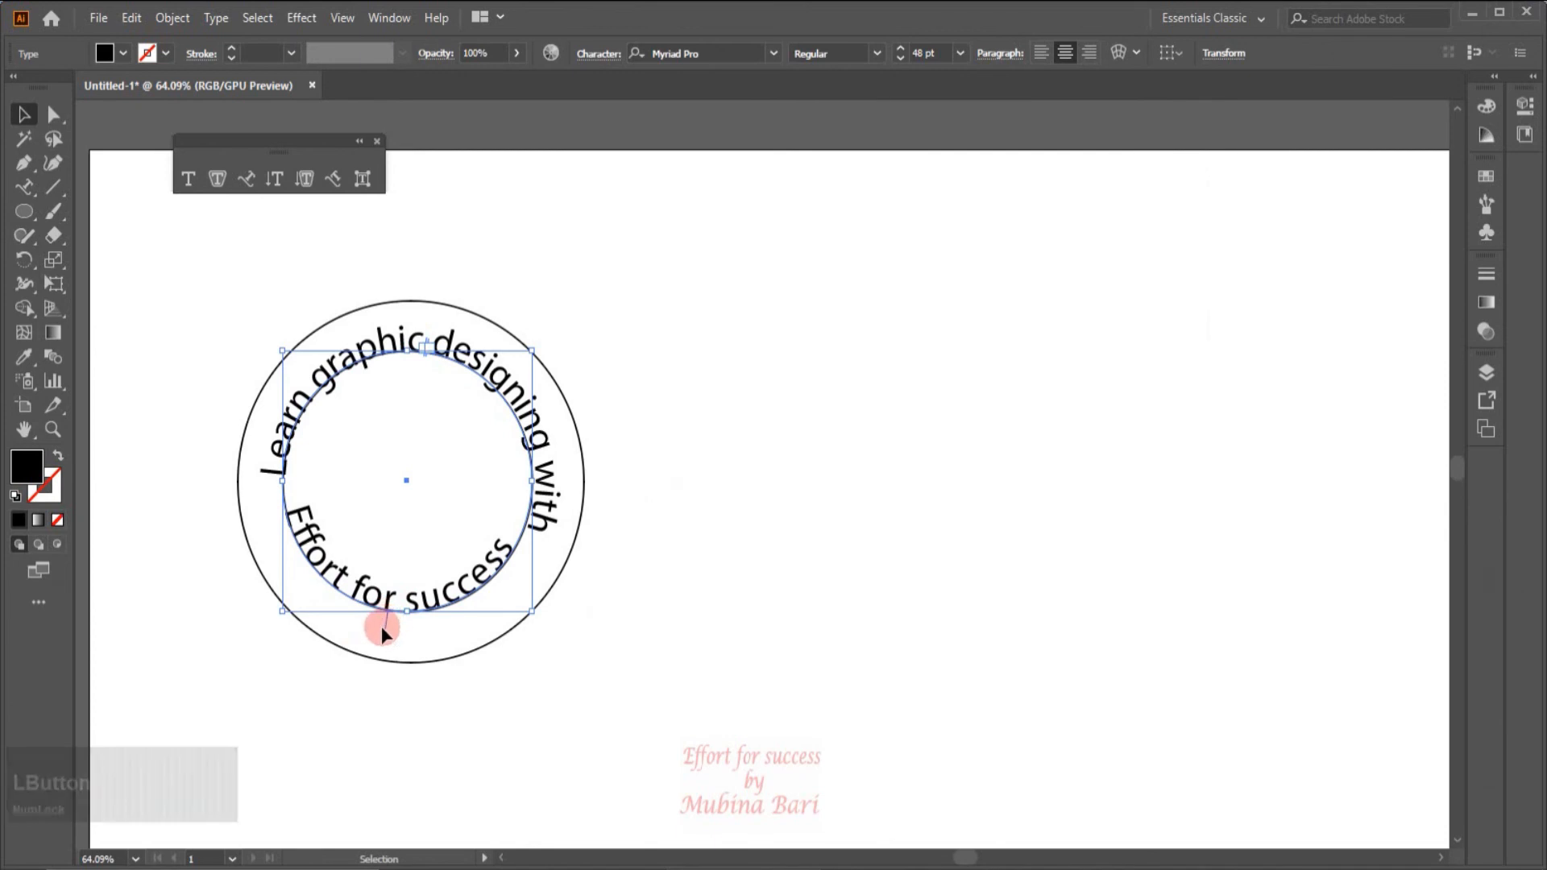
{"action": "left_click_drag", "start_coordinate": [386, 625], "coordinate": [428, 631]}
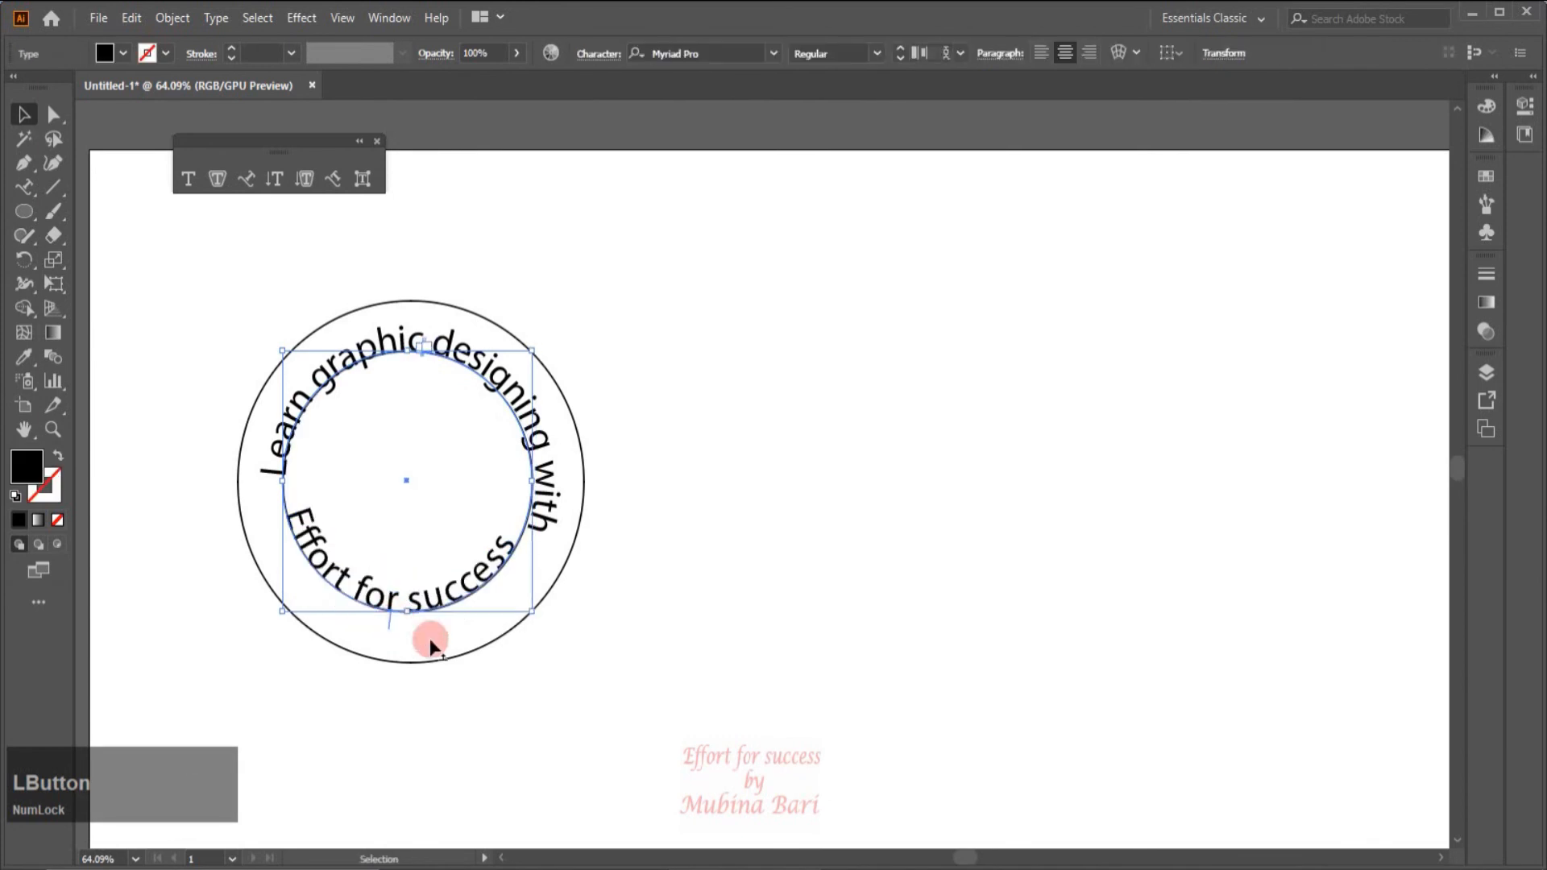
- Set the baseline shift of "Effort for success" to -40 pt and select the whole badge
{"action": "left_click", "coordinate": [678, 582]}
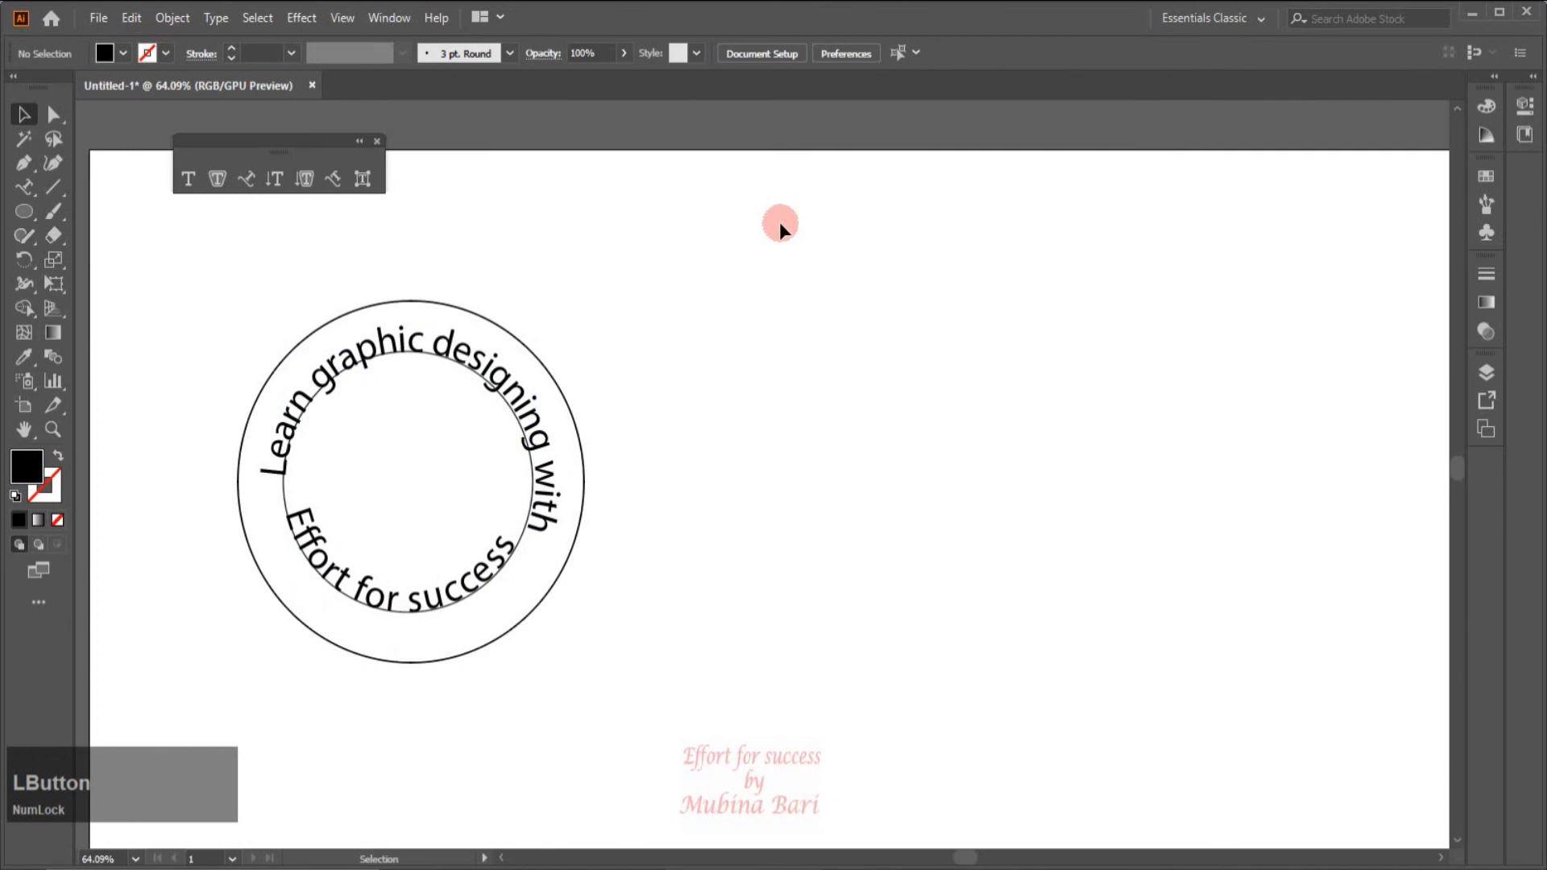
{"action": "left_click", "coordinate": [448, 601]}
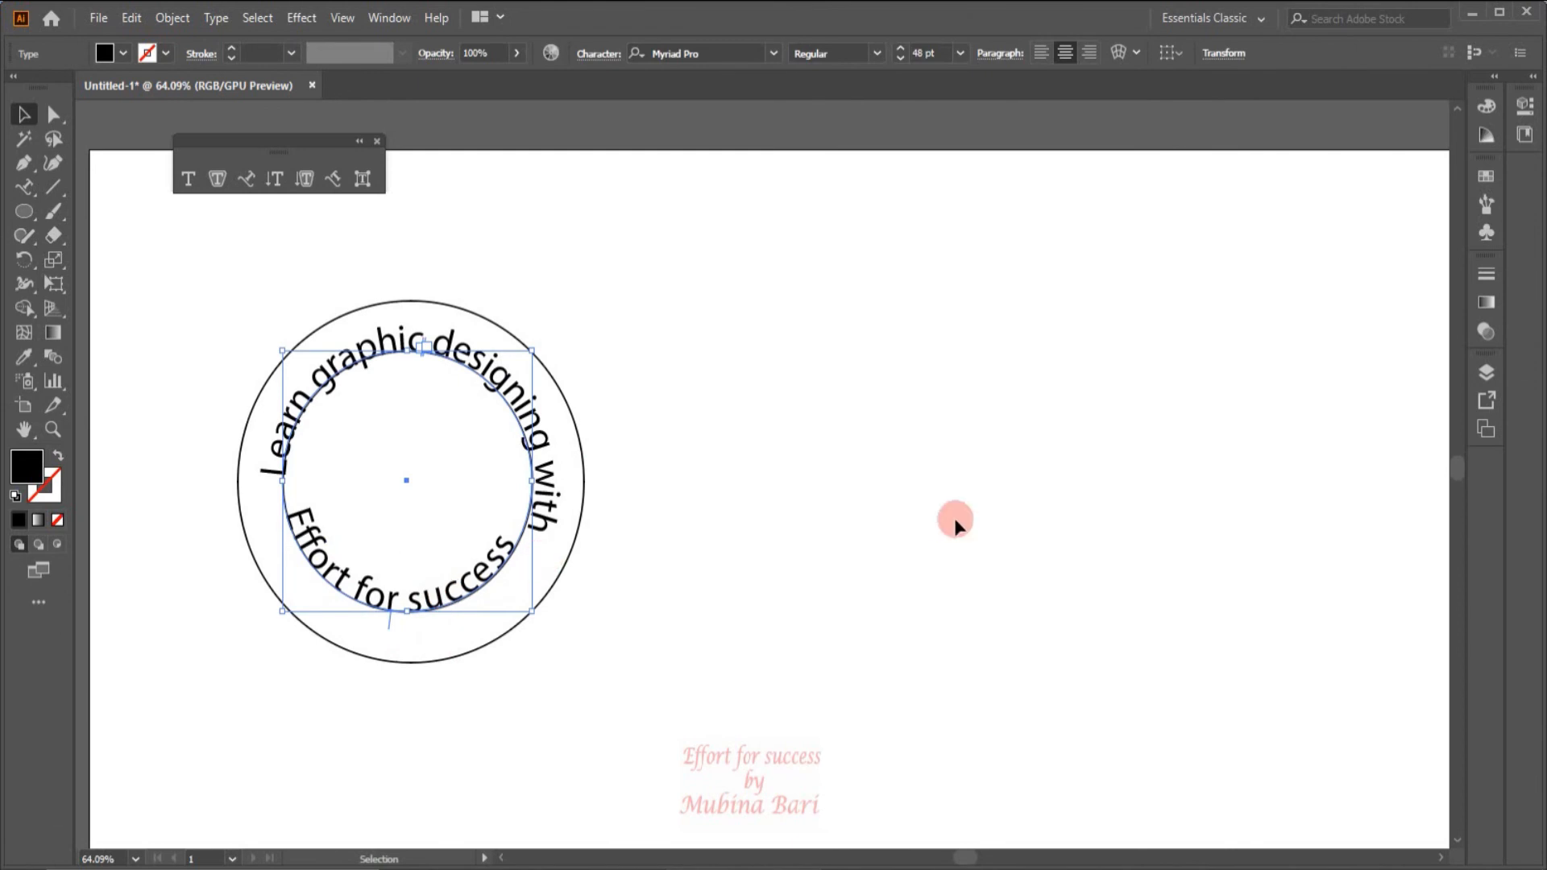
{"action": "key", "text": "ctrl+t"}
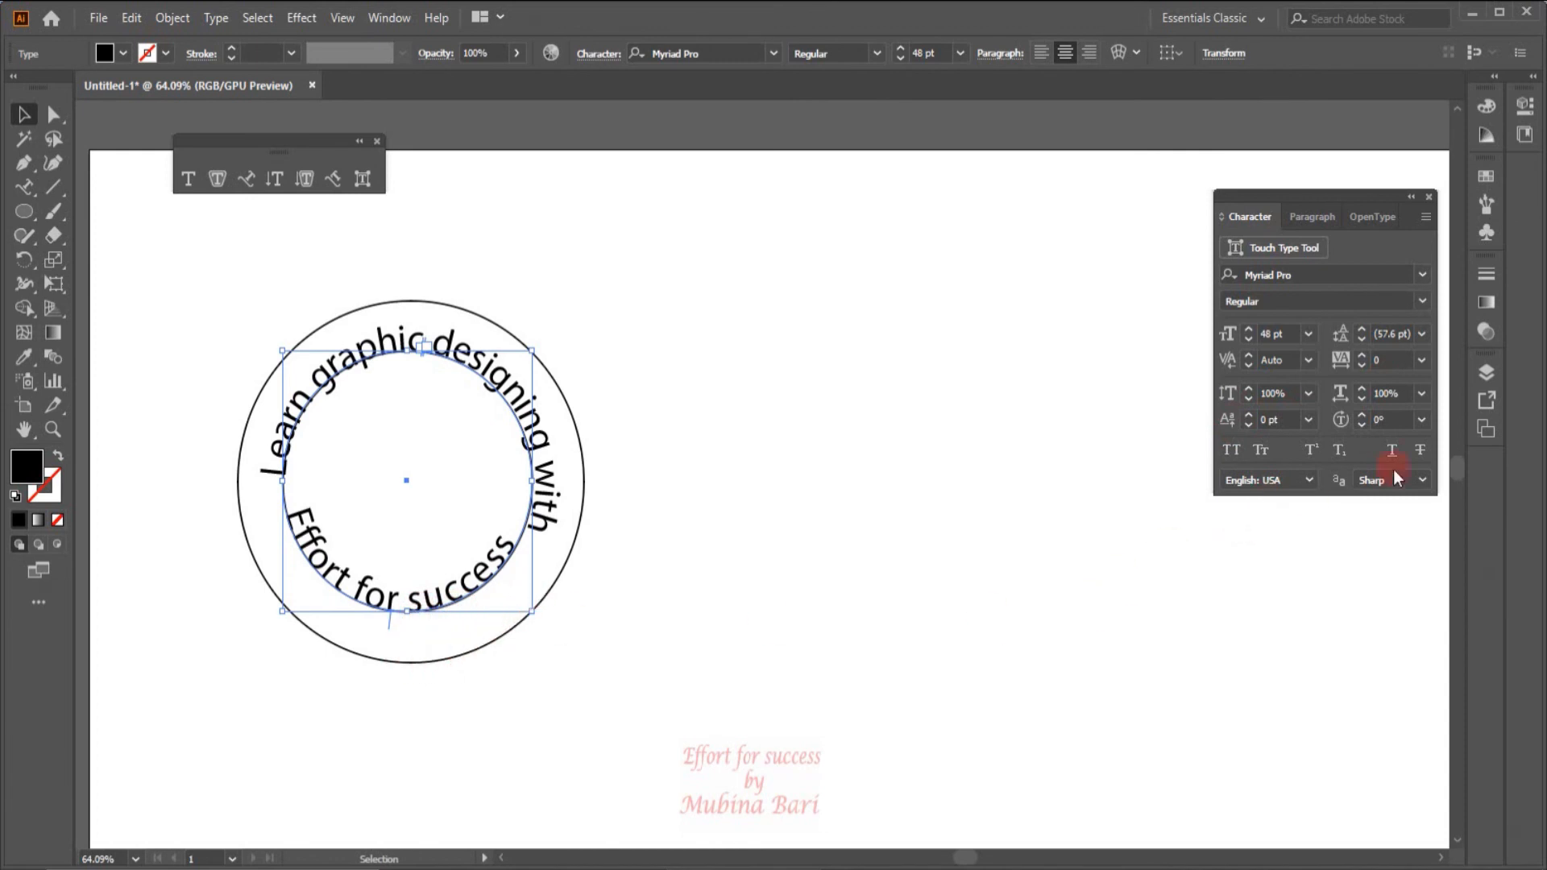
{"action": "left_click", "coordinate": [1244, 425]}
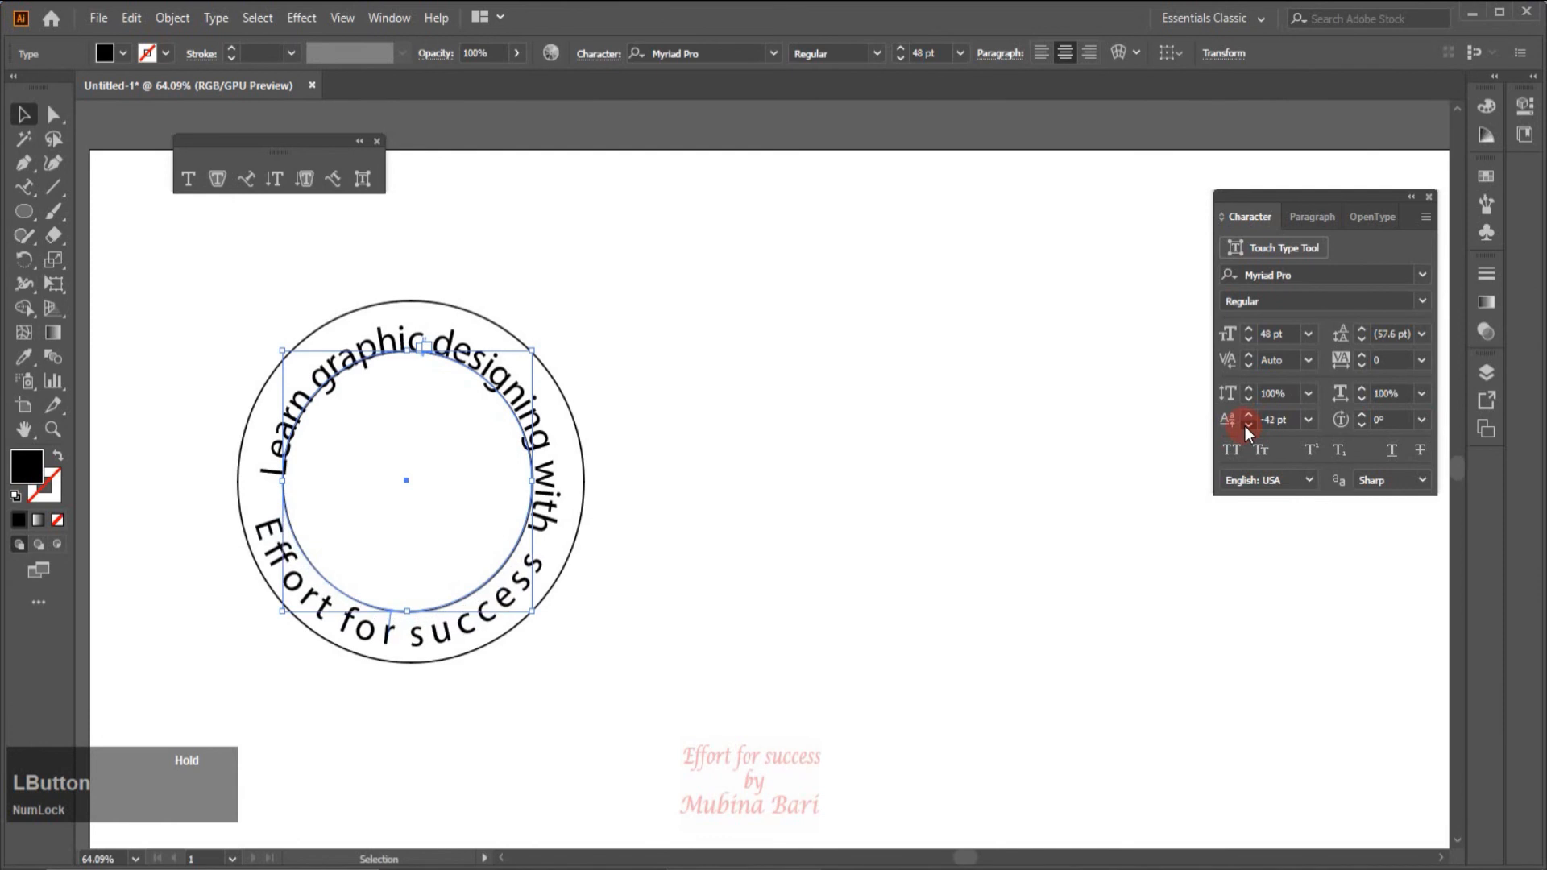
{"action": "left_click", "coordinate": [266, 514]}
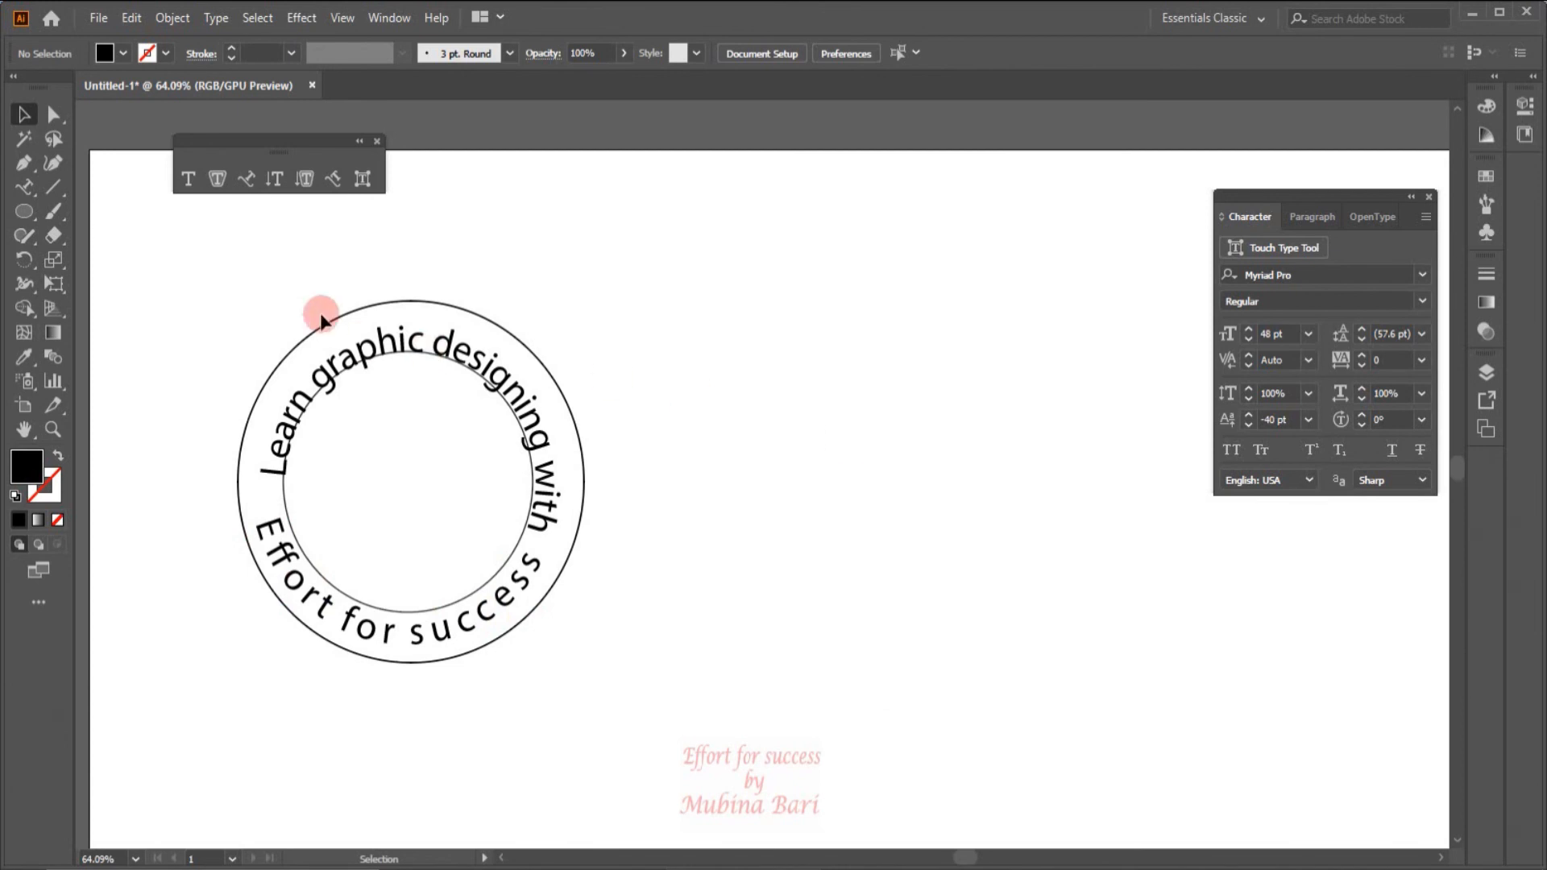
{"action": "left_click_drag", "start_coordinate": [214, 268], "coordinate": [689, 681]}
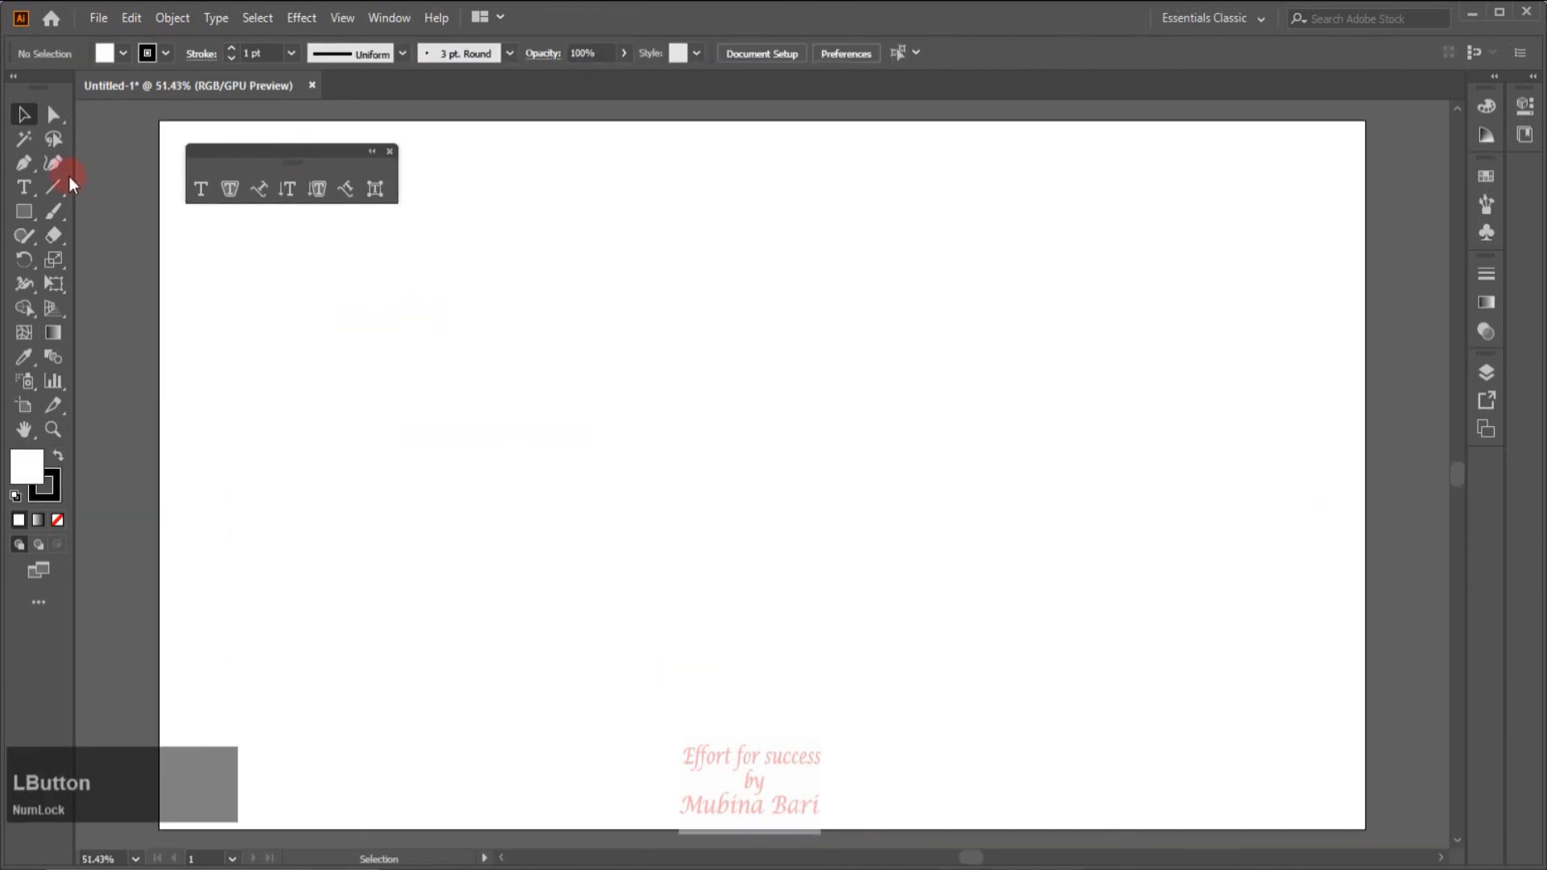
- Draw an open wavy path with the Pen tool and put placeholder path text on it at 36 pt
{"action": "left_click", "coordinate": [24, 162]}
{"action": "left_click_drag", "start_coordinate": [358, 382], "coordinate": [574, 394]}
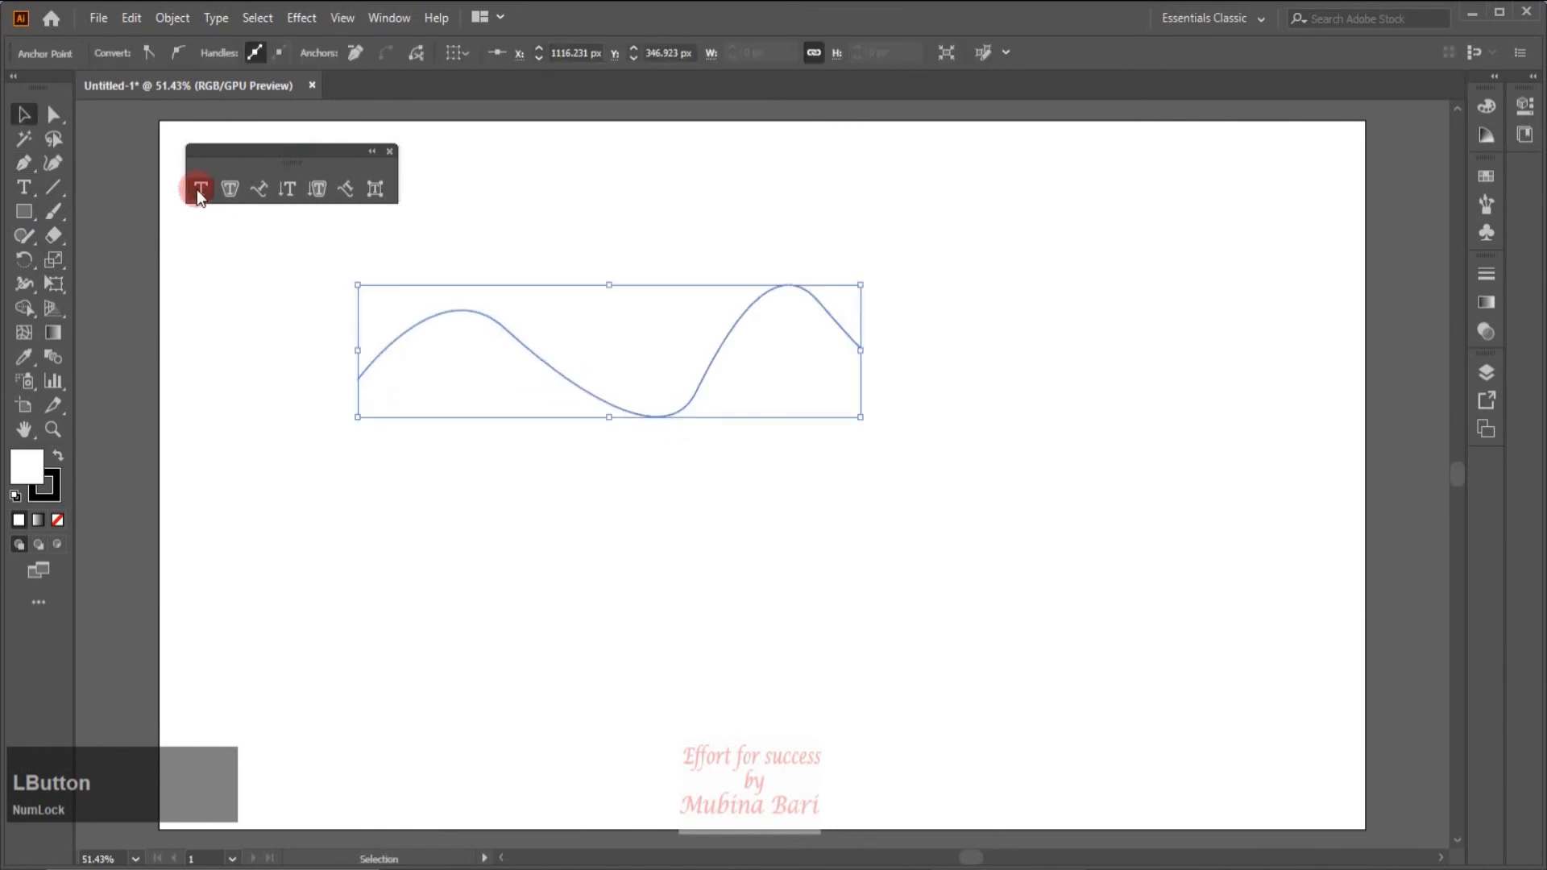
{"action": "left_click", "coordinate": [258, 191]}
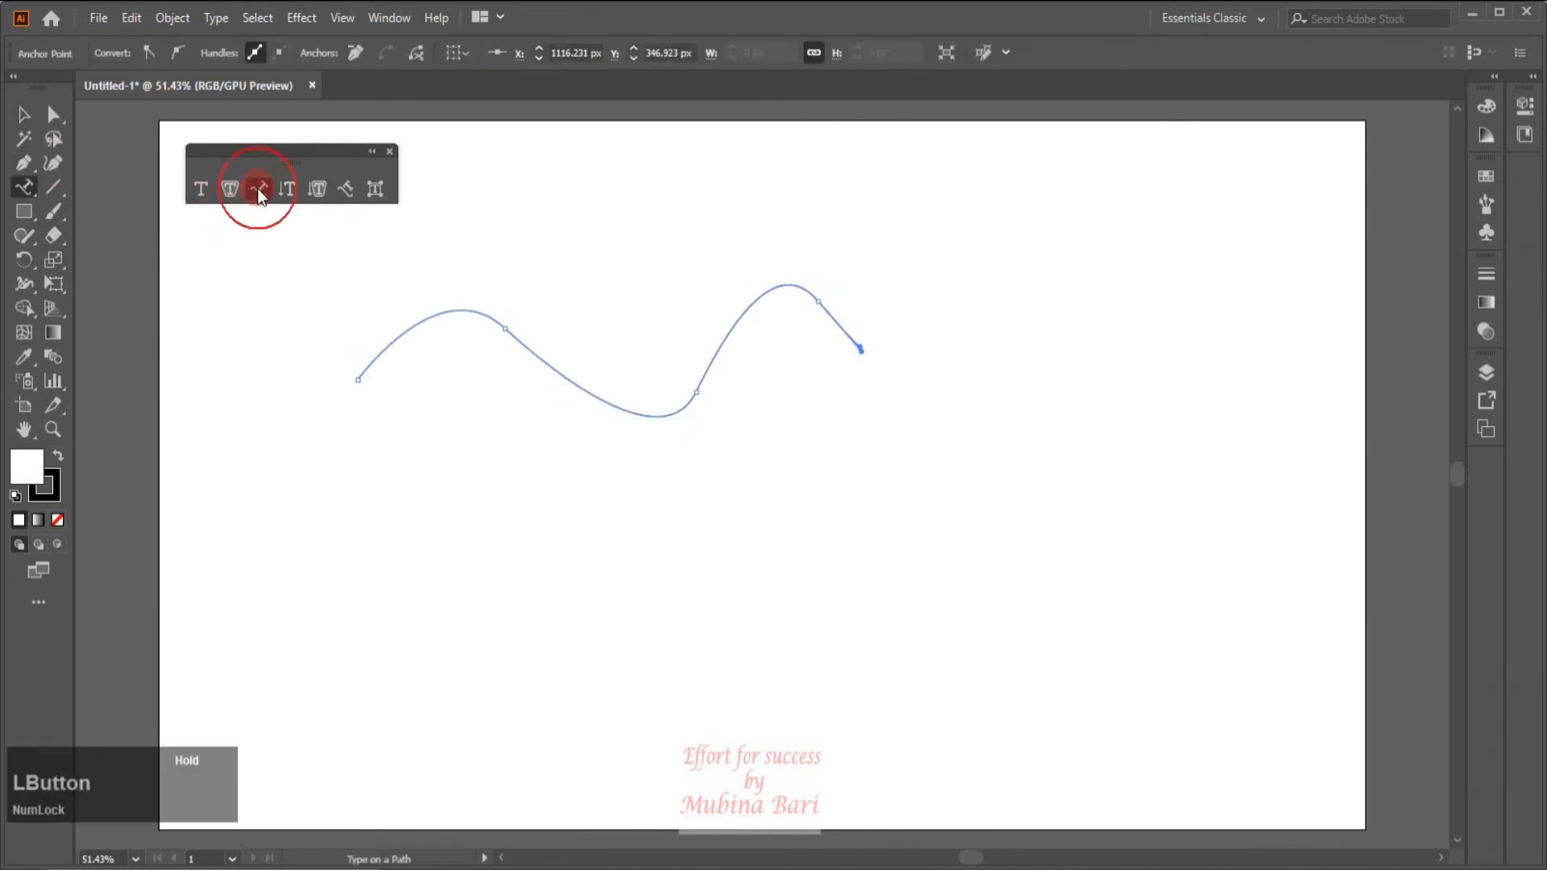
{"action": "left_click", "coordinate": [423, 319]}
{"action": "left_click", "coordinate": [959, 53]}
{"action": "left_click", "coordinate": [983, 337]}
{"action": "key", "text": "Escape"}
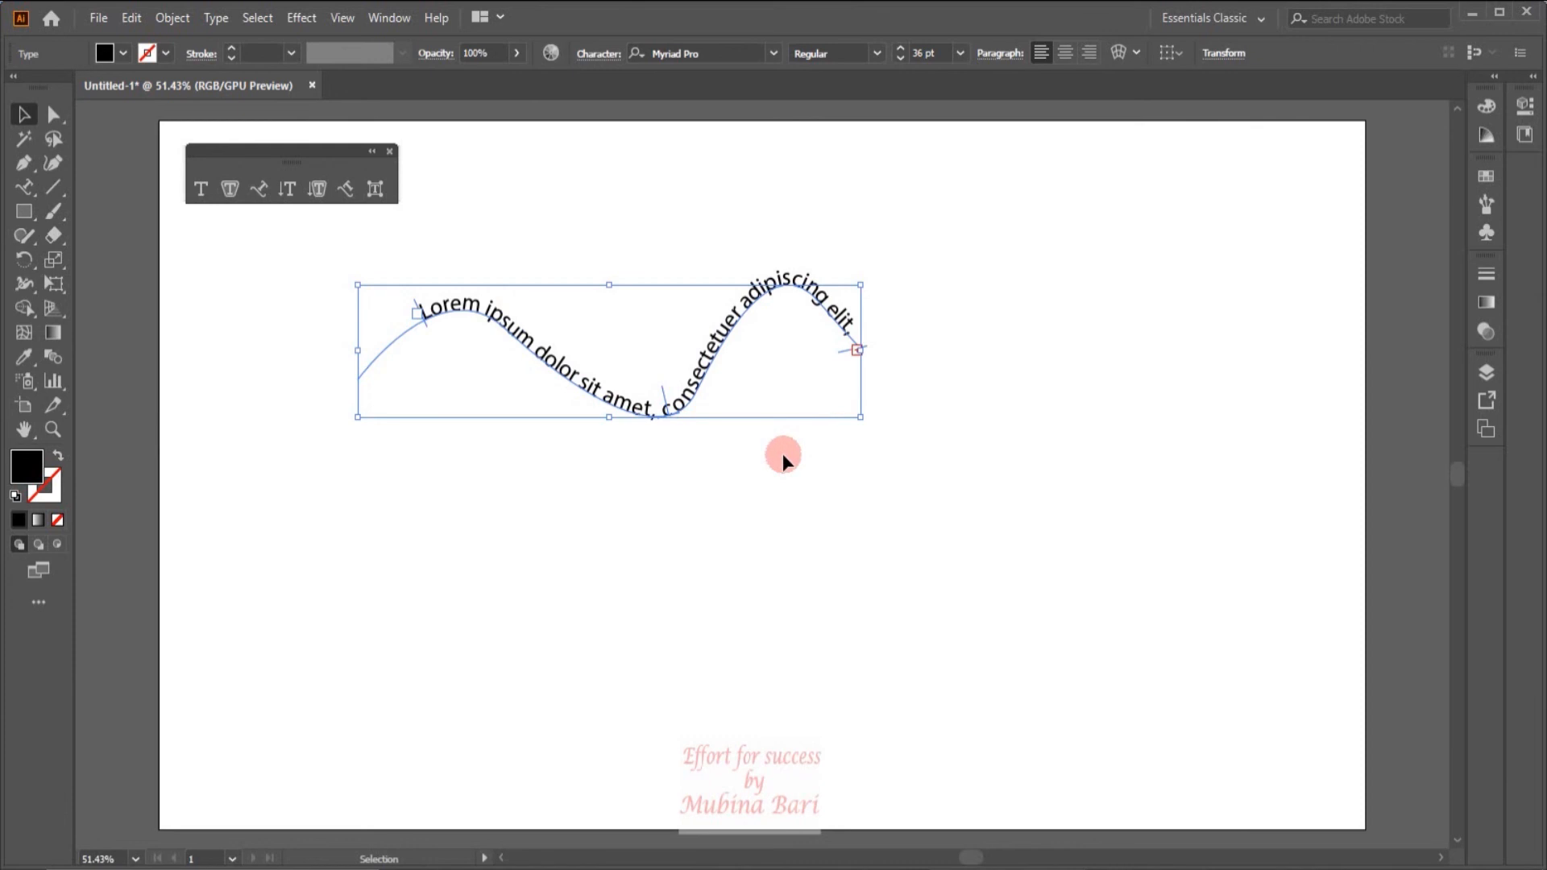
- Thread the overflowing text from the end of the wavy path onto a second copy of the path
{"action": "left_click", "coordinate": [857, 349]}
{"action": "left_click", "coordinate": [853, 351]}
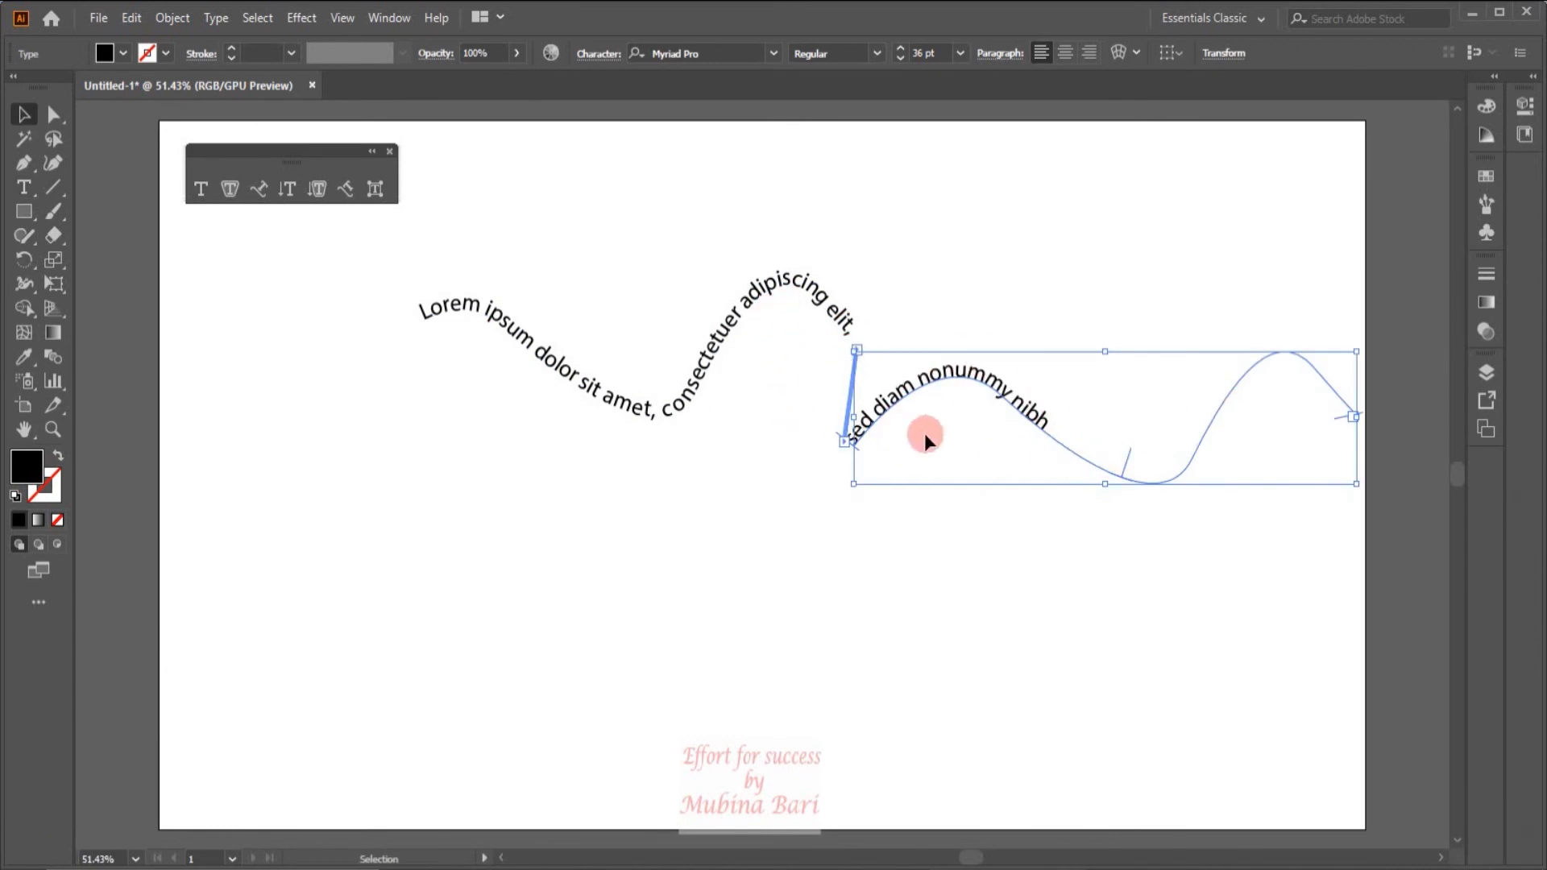
{"action": "left_click", "coordinate": [203, 54]}
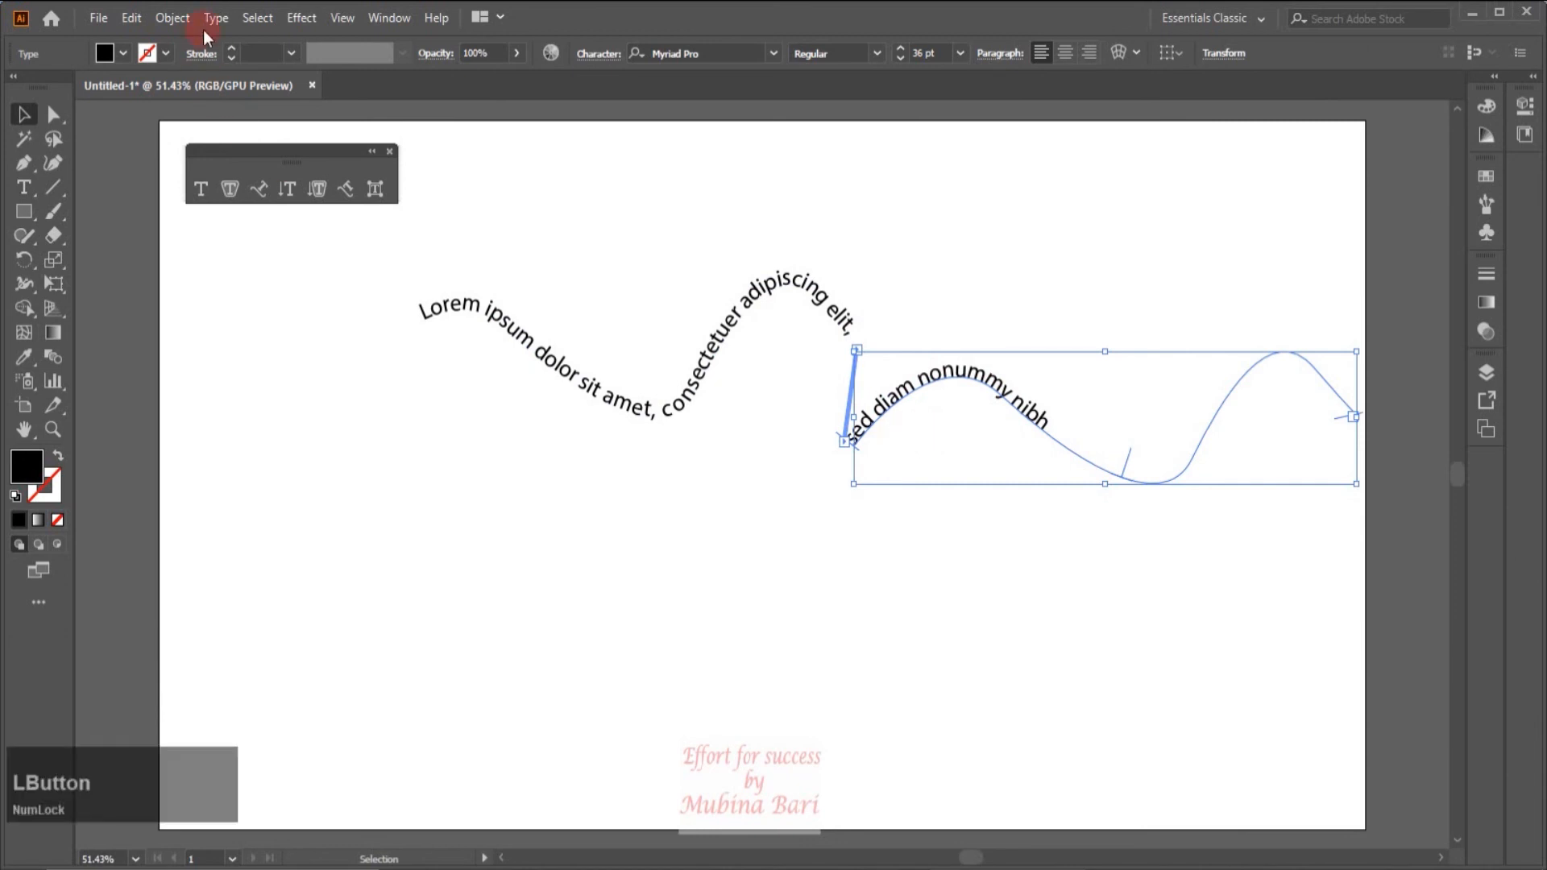
{"action": "left_click", "coordinate": [211, 18]}
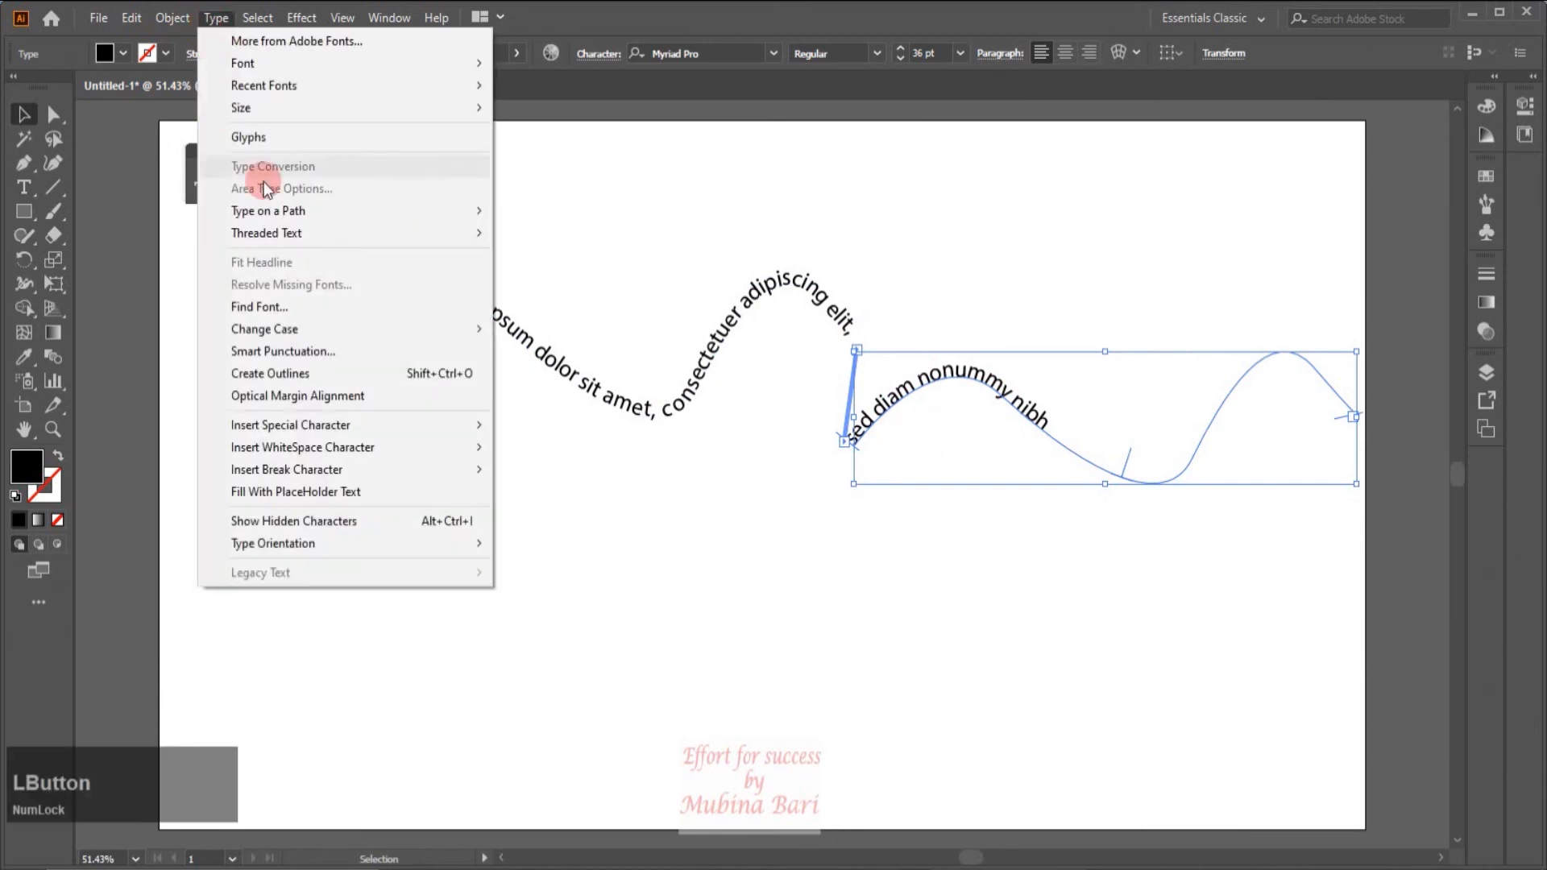
{"action": "left_click", "coordinate": [314, 207]}
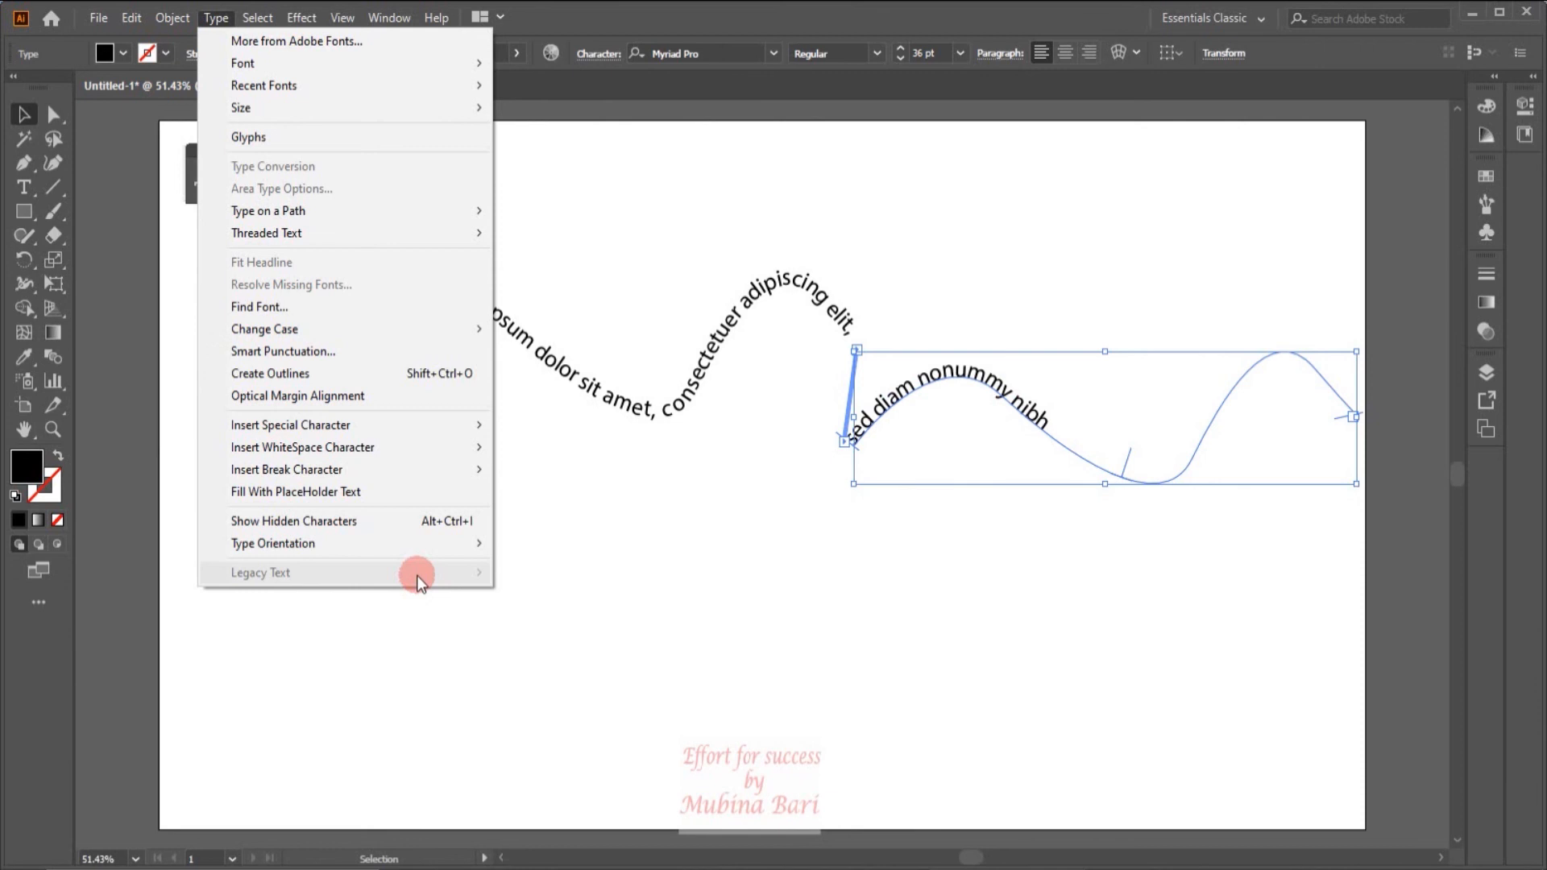
{"action": "mouse_move", "coordinate": [451, 210]}
{"action": "mouse_move", "coordinate": [403, 210]}
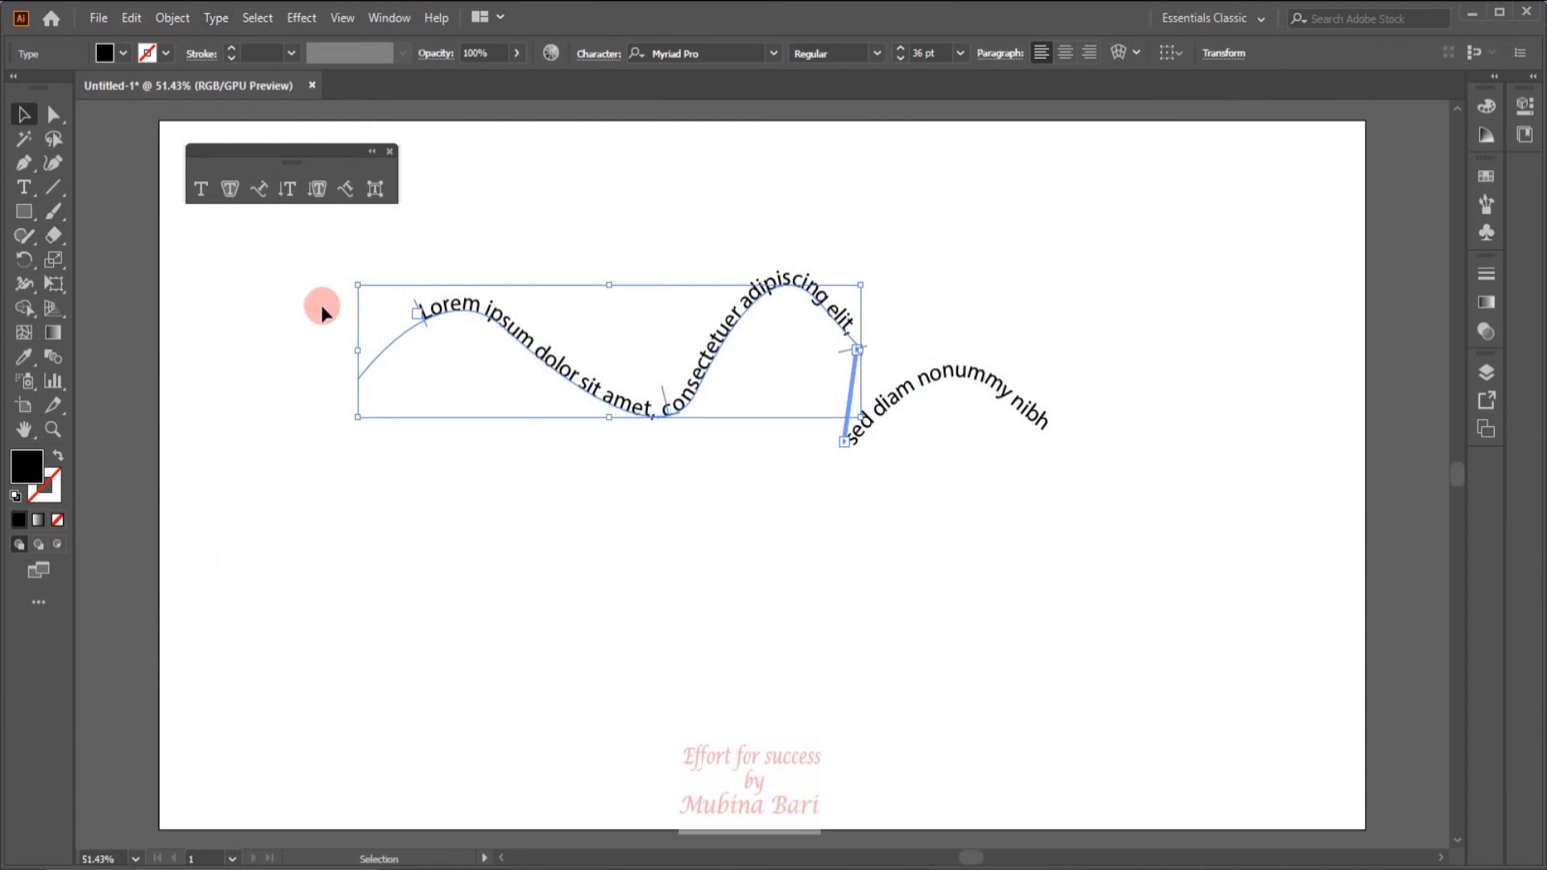
- Delete both threaded wavy text paths
{"action": "left_click_drag", "start_coordinate": [301, 296], "coordinate": [973, 515]}
{"action": "key", "text": "Delete"}
{"action": "key", "text": "ctrl+0"}
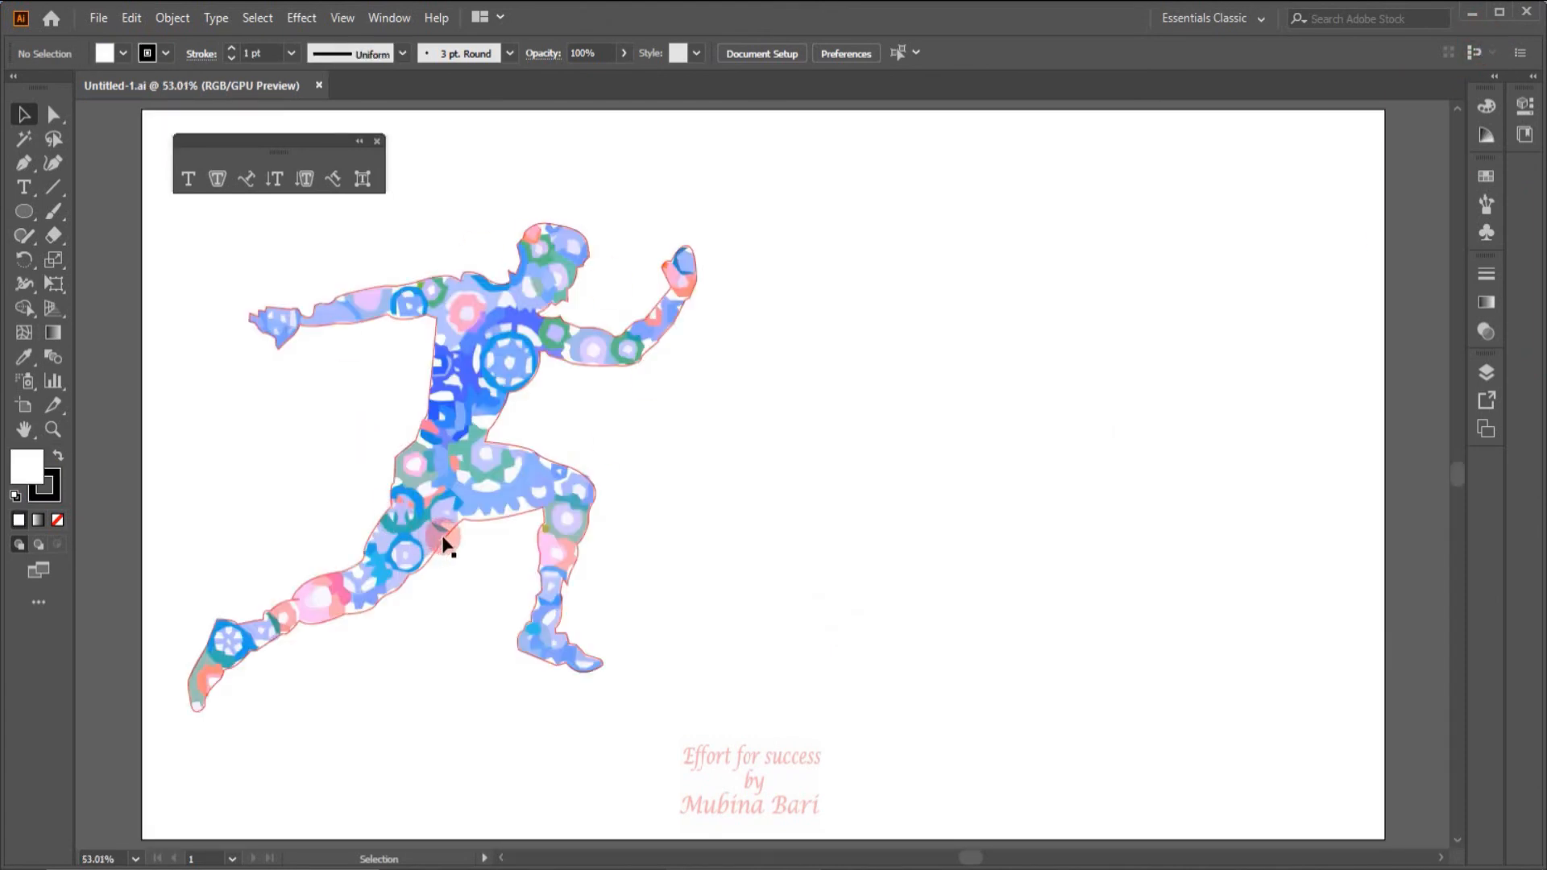
- Set the running figure's outline to a 3 pt stroke and colour it dark blue
{"action": "left_click_drag", "start_coordinate": [464, 517], "coordinate": [706, 522]}
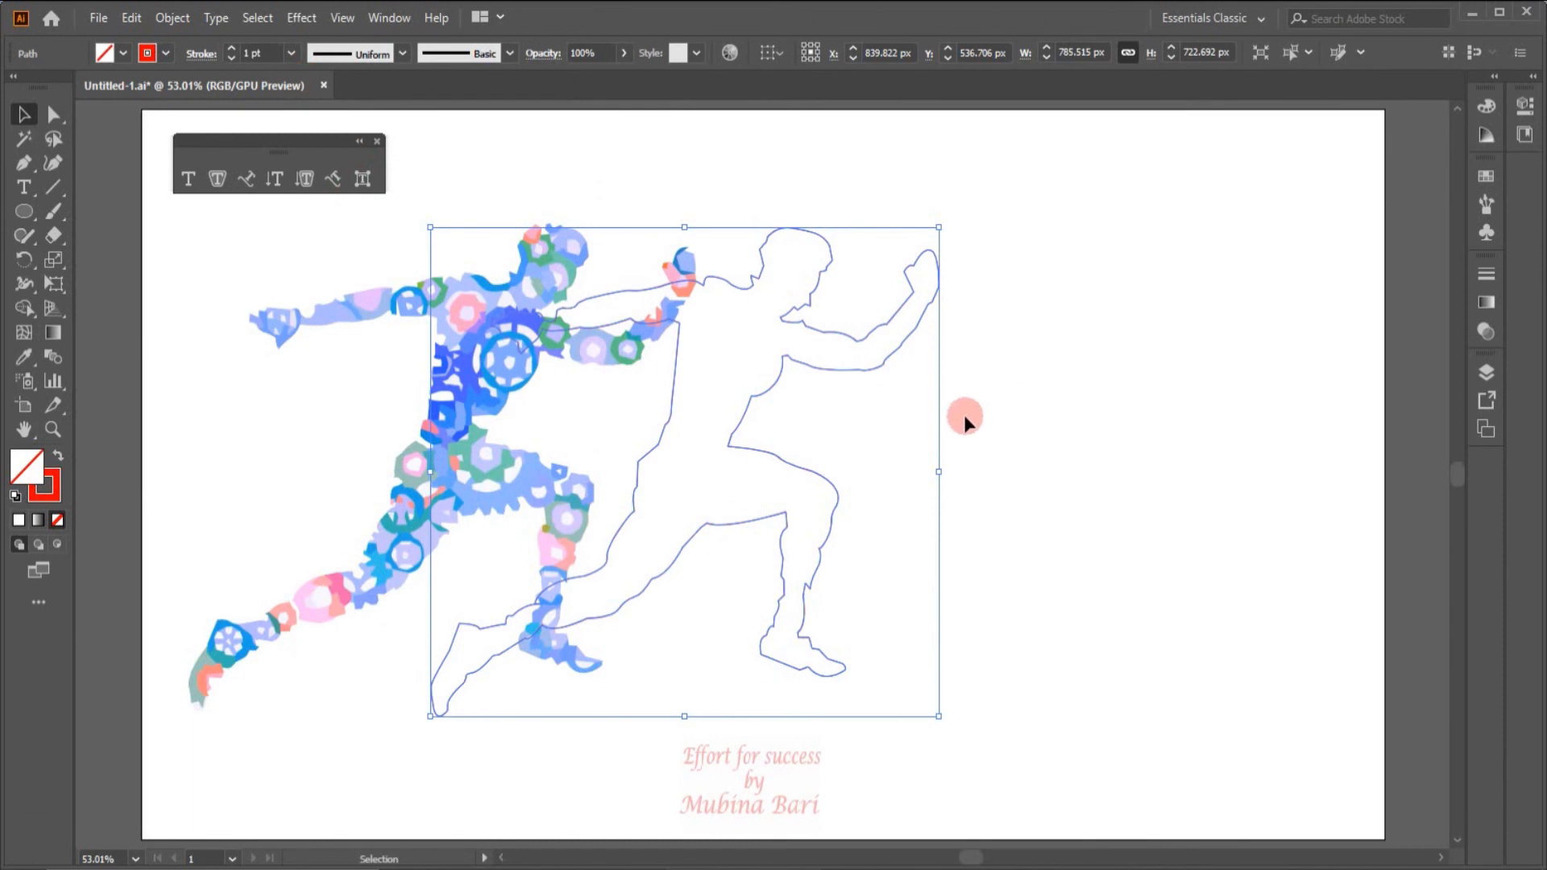
{"action": "key", "text": "ctrl+z"}
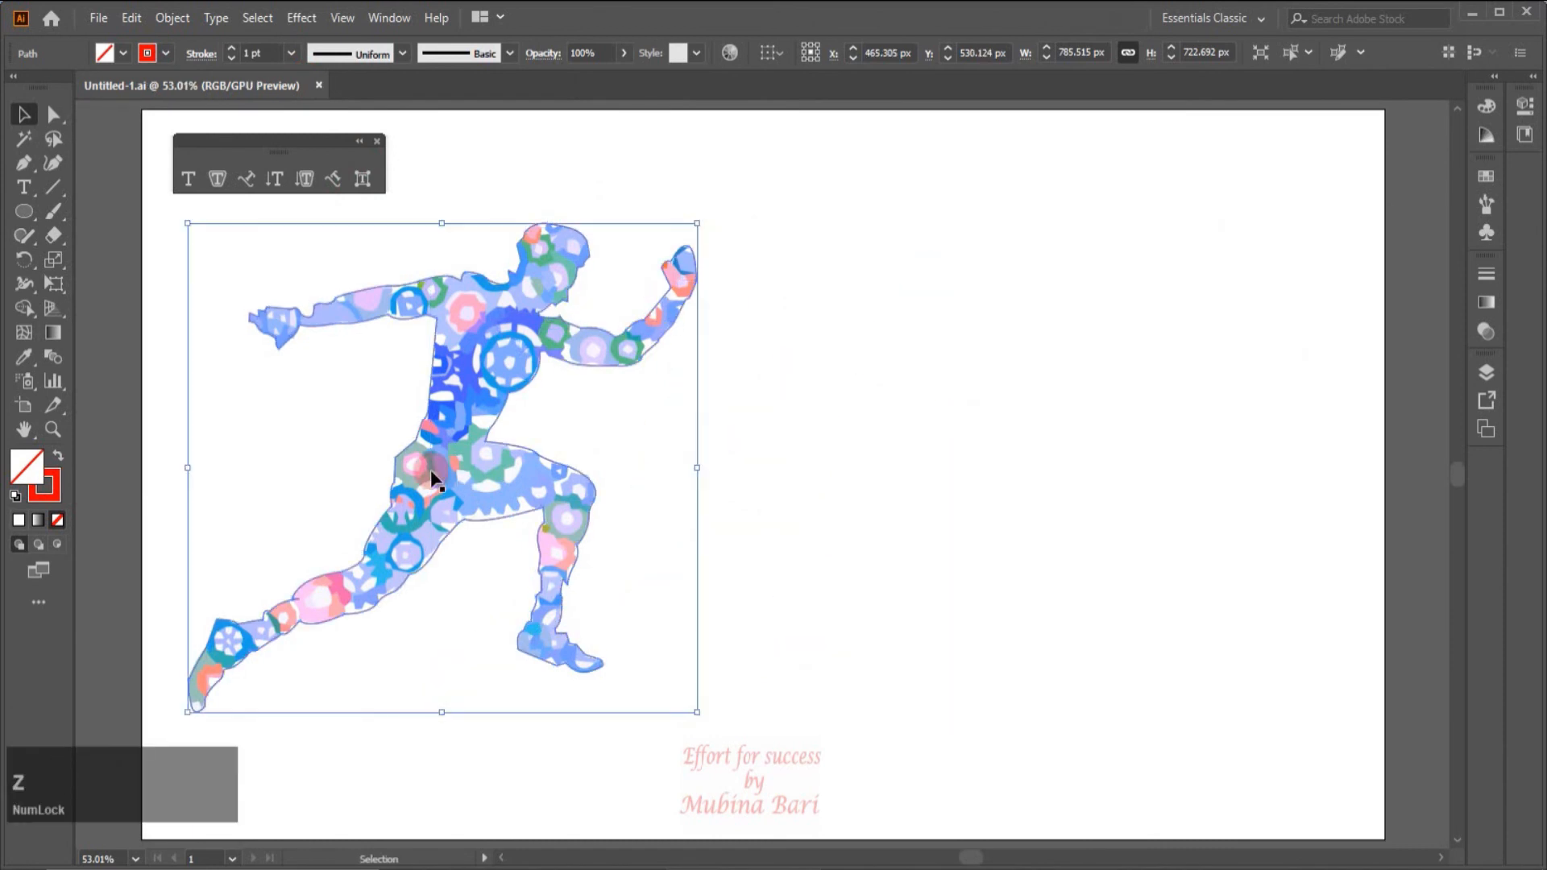
{"action": "left_click", "coordinate": [294, 51]}
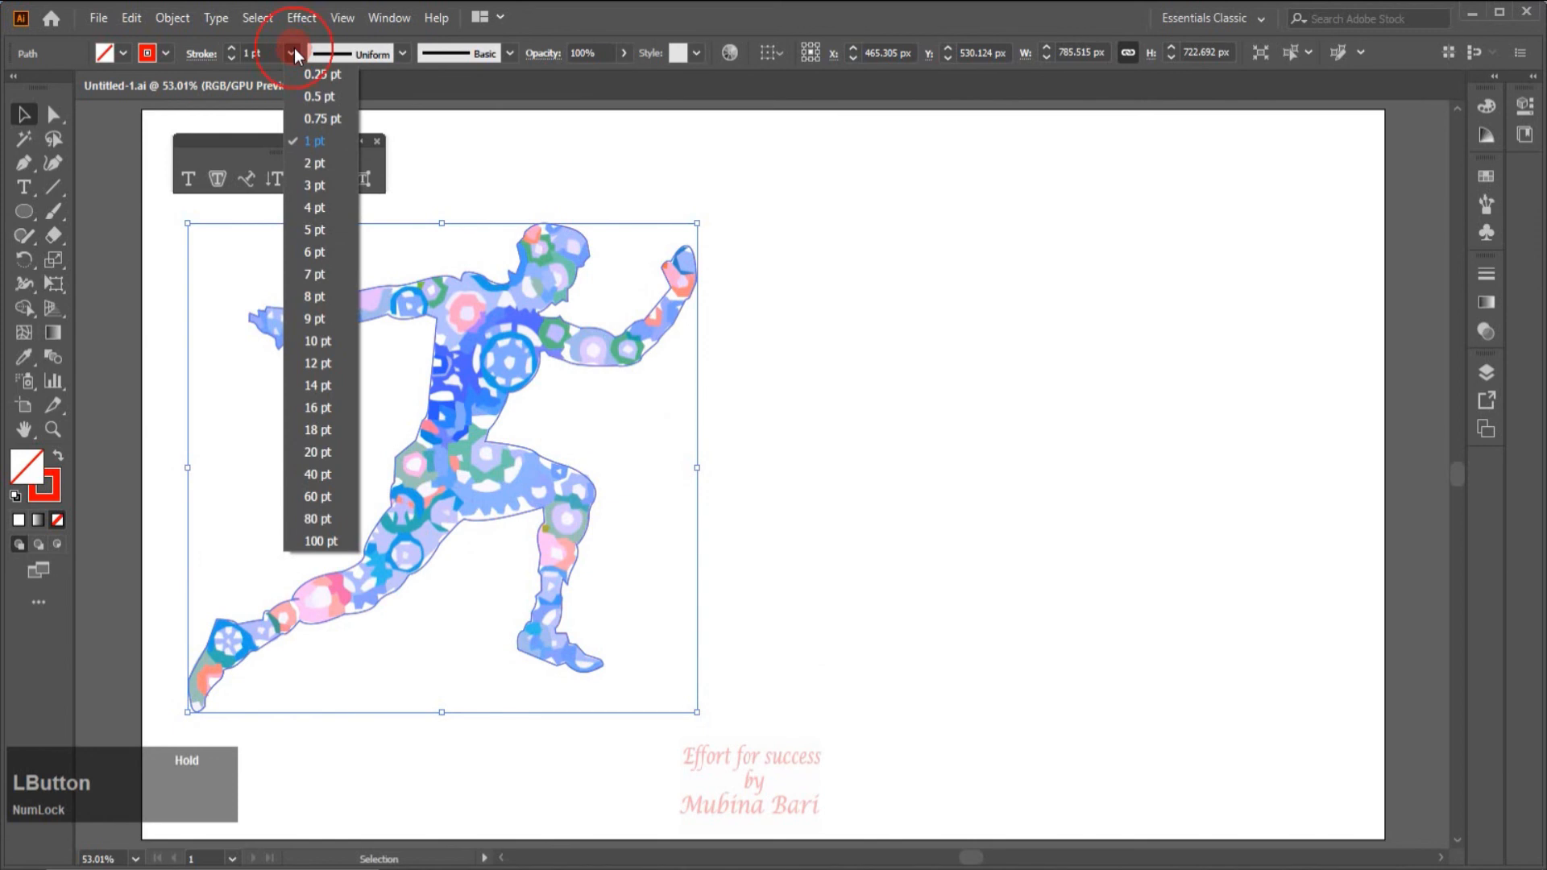
{"action": "left_click", "coordinate": [328, 191]}
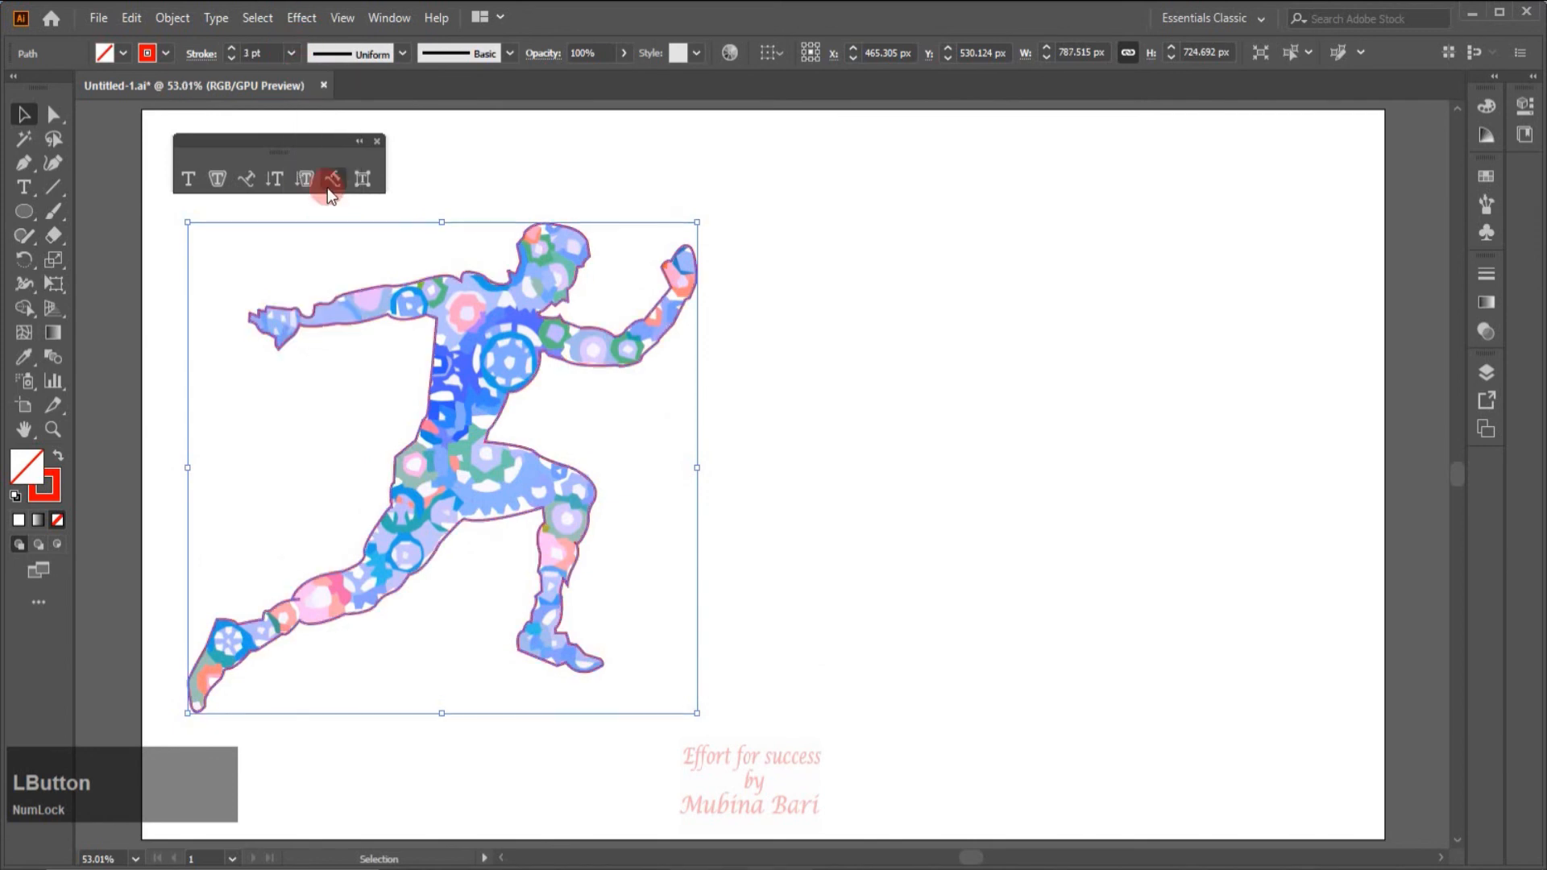
{"action": "left_click", "coordinate": [163, 59]}
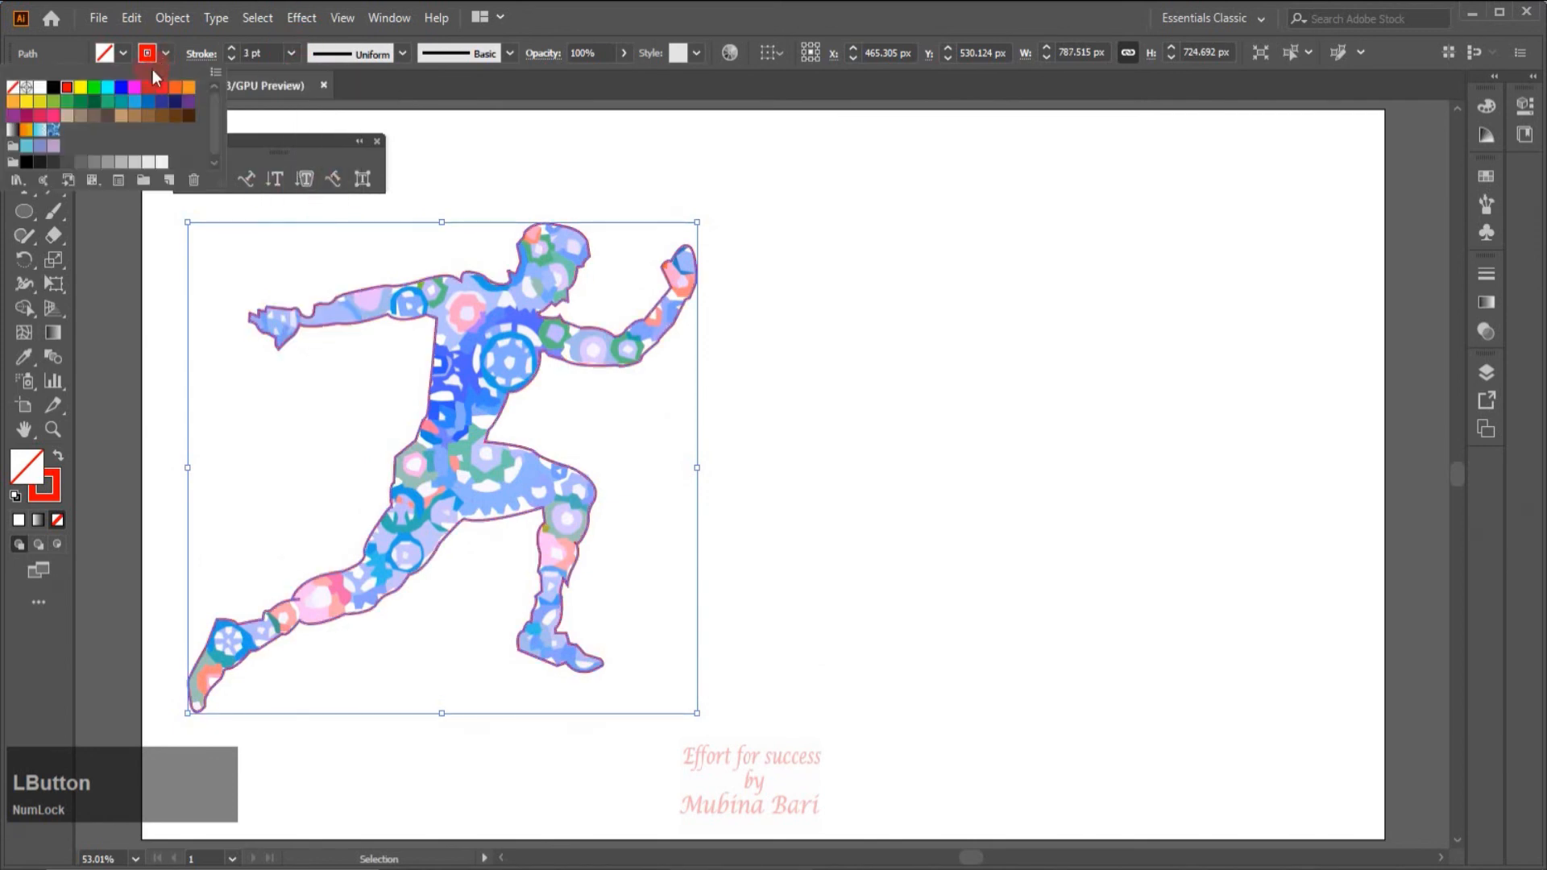
{"action": "left_click", "coordinate": [174, 105]}
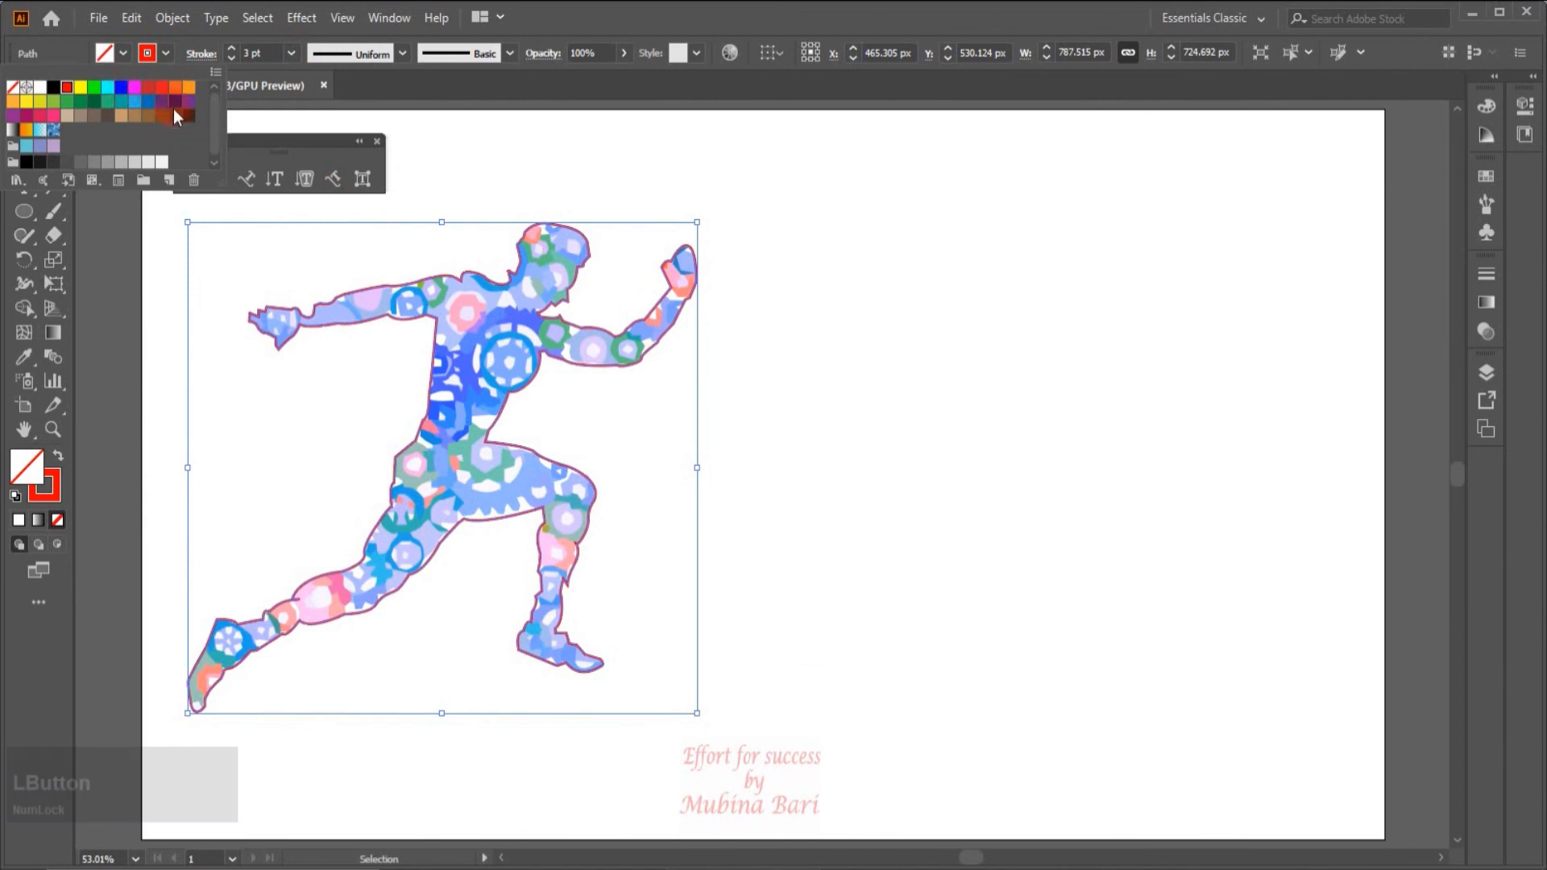
{"action": "left_click", "coordinate": [759, 381]}
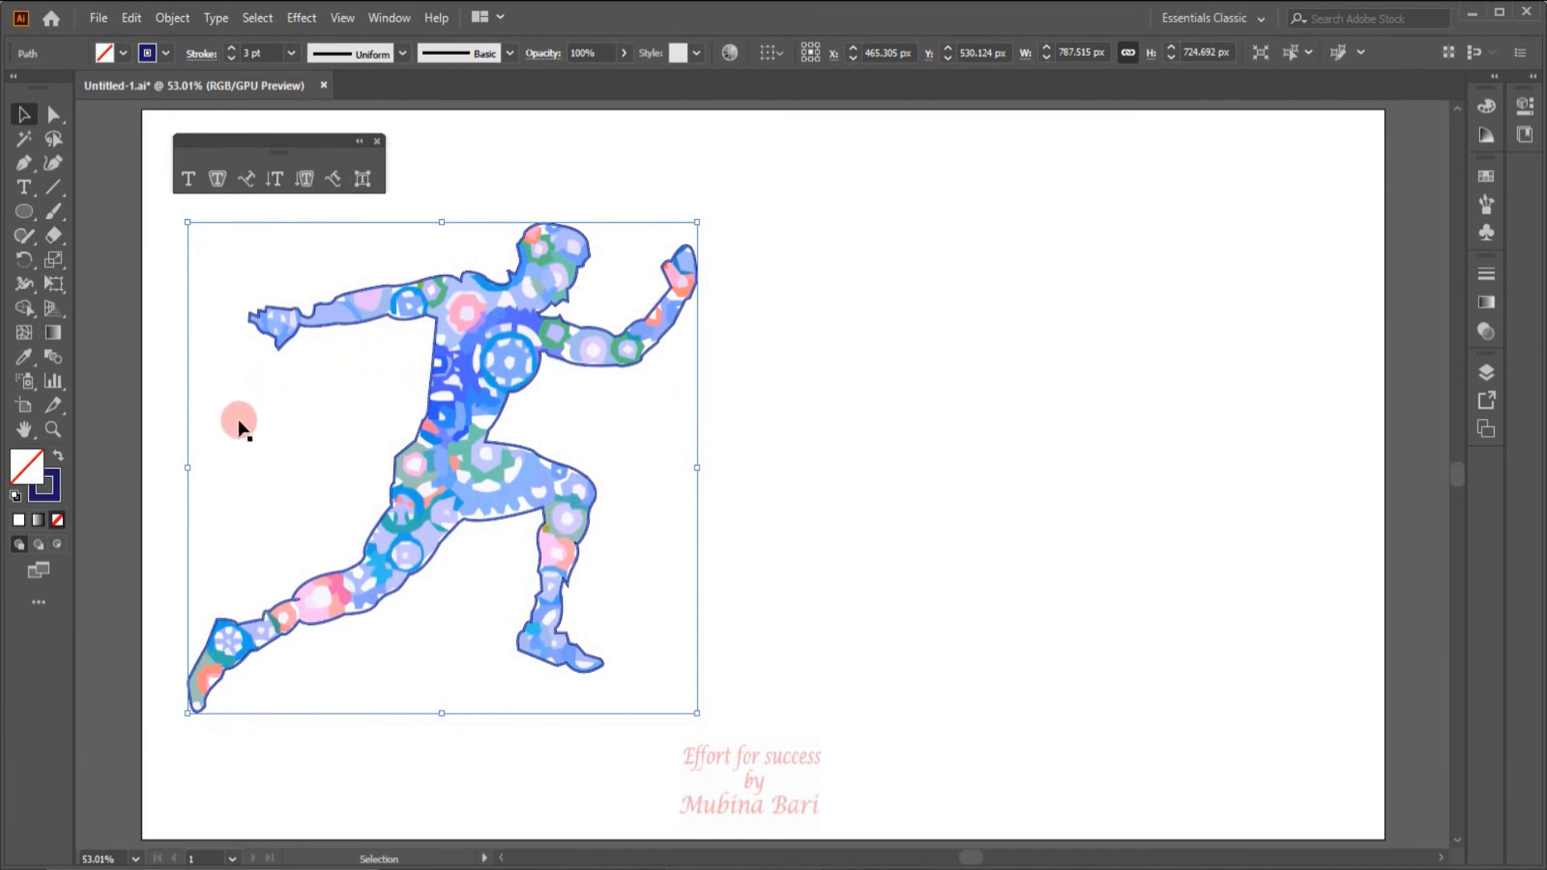
- Trace a closed outline slightly outside the whole running figure with the Pen tool, starting under the outstretched rear arm
{"action": "left_click", "coordinate": [54, 428]}
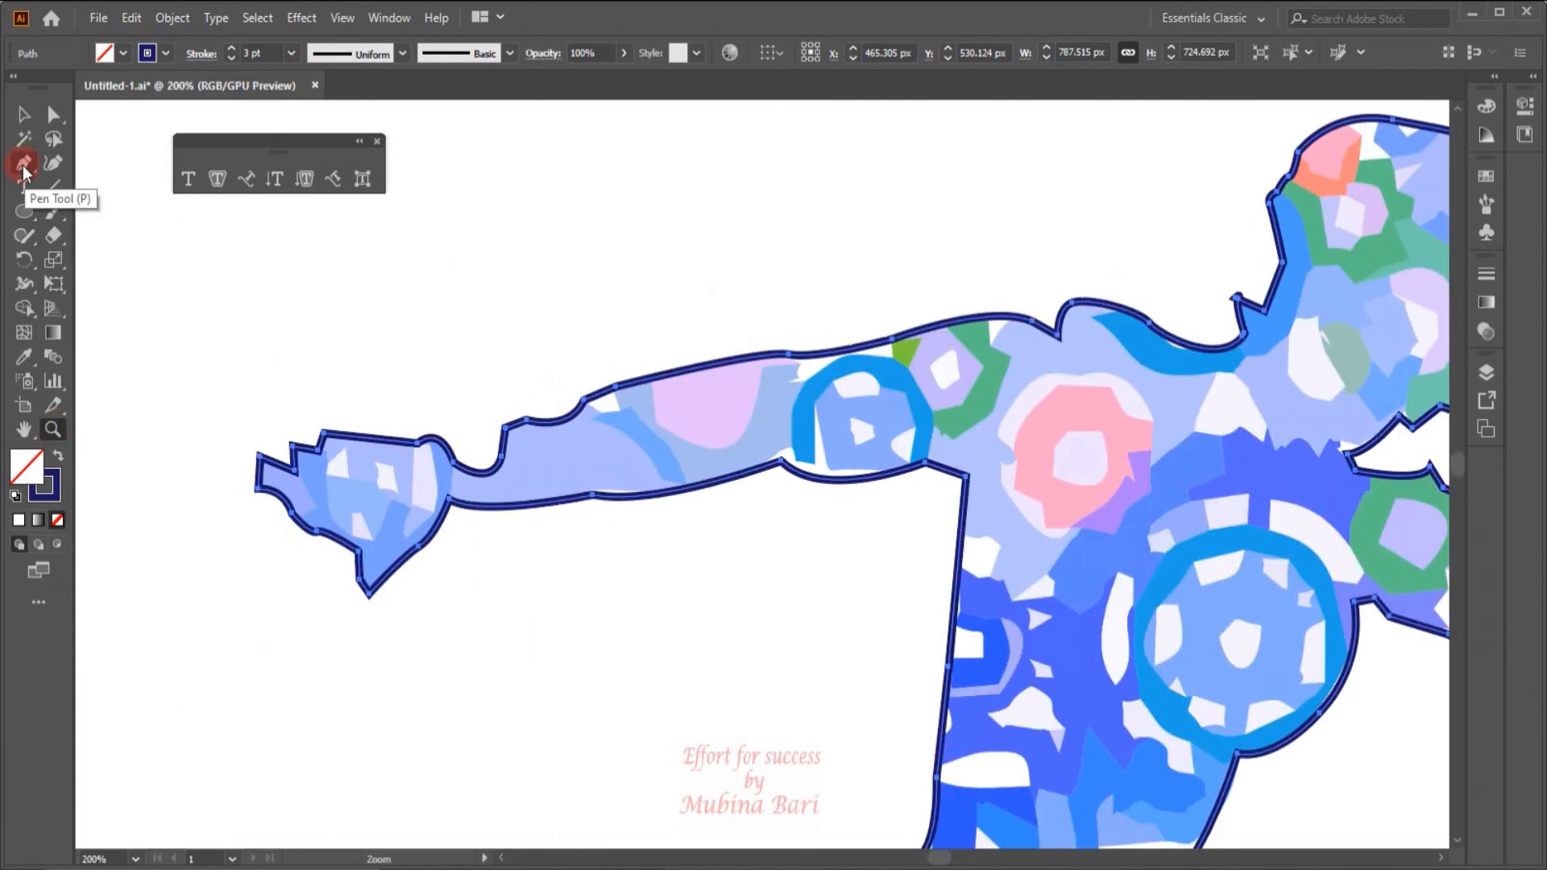
{"action": "left_click", "coordinate": [23, 162]}
{"action": "left_click", "coordinate": [929, 488], "text": "ctrl"}
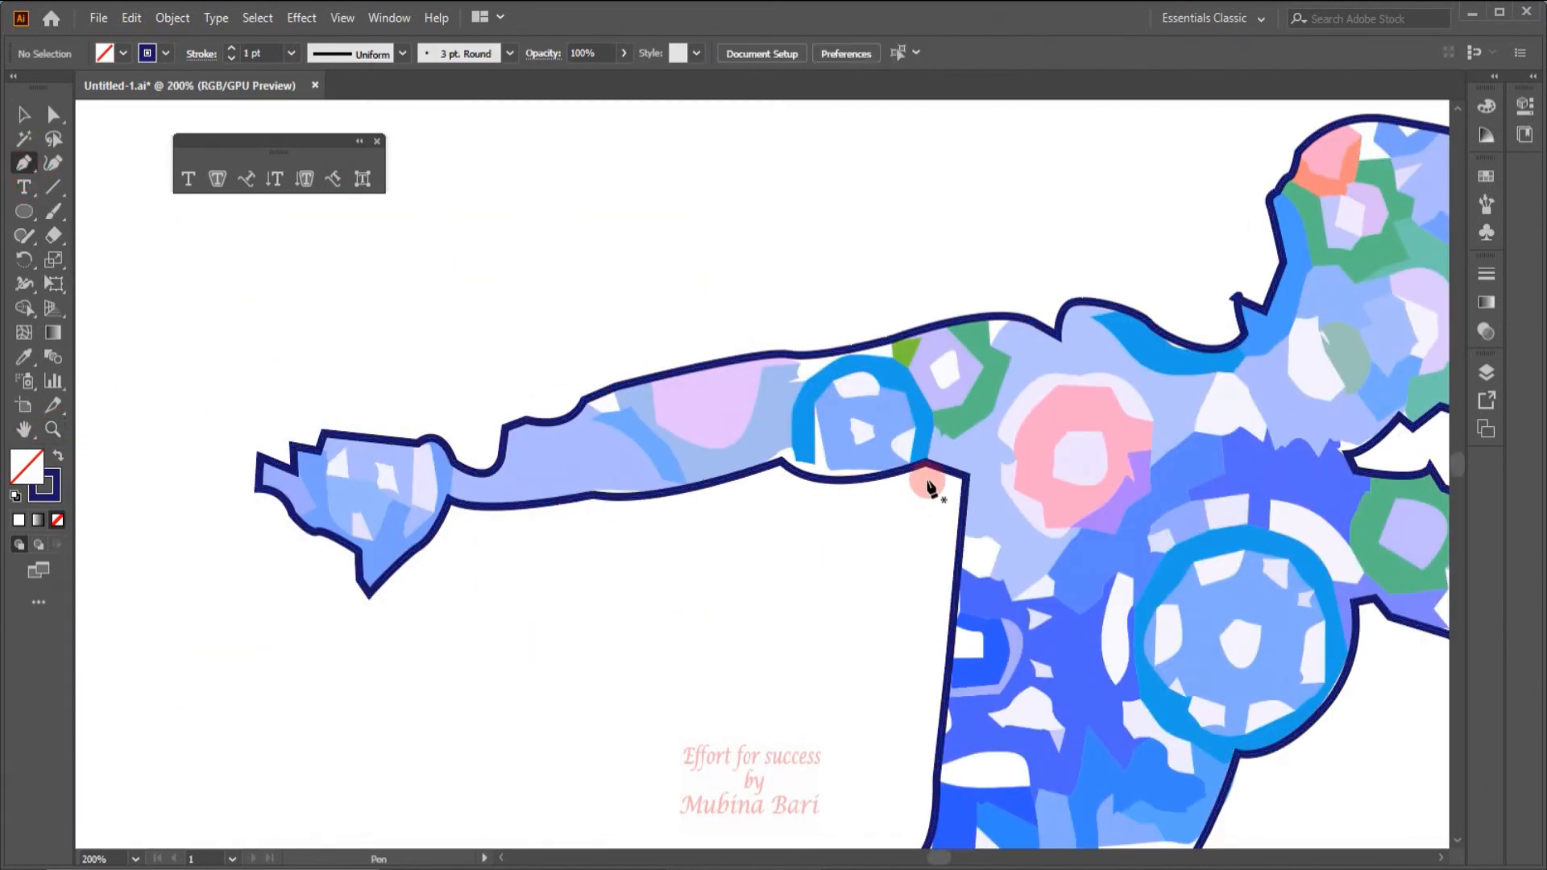
{"action": "left_click", "coordinate": [924, 481]}
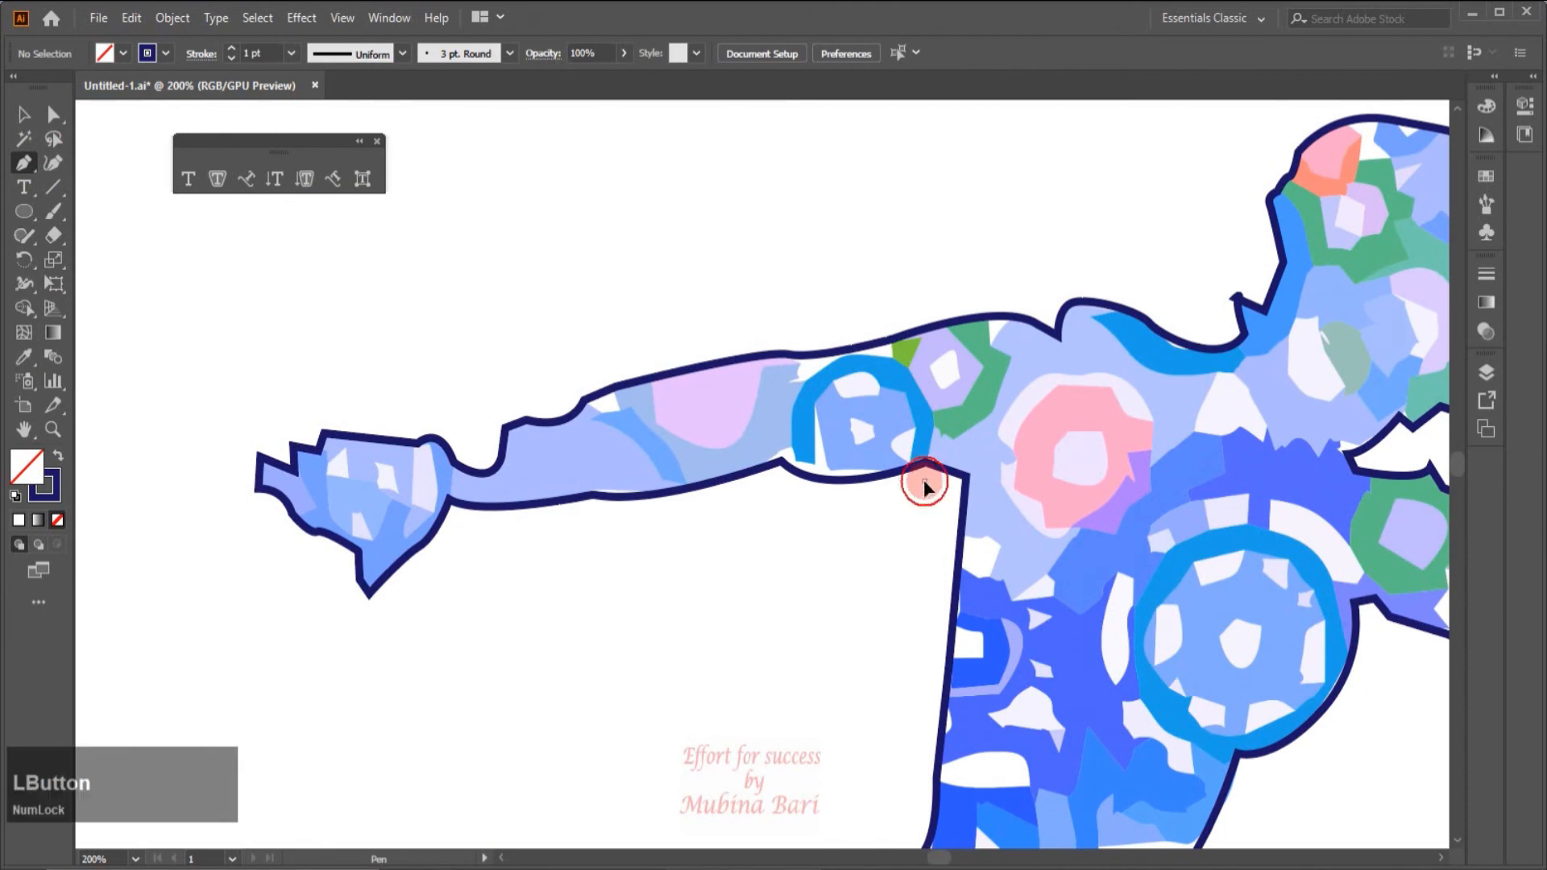
{"action": "left_click", "coordinate": [779, 486]}
{"action": "left_click", "coordinate": [457, 527]}
{"action": "left_click", "coordinate": [369, 603]}
{"action": "left_click", "coordinate": [246, 500]}
{"action": "left_click", "coordinate": [249, 439]}
{"action": "left_click", "coordinate": [280, 422]}
{"action": "left_click", "coordinate": [315, 407]}
{"action": "left_click", "coordinate": [502, 413]}
{"action": "left_click", "coordinate": [581, 373]}
{"action": "left_click", "coordinate": [797, 330]}
{"action": "left_click_drag", "start_coordinate": [1034, 296], "coordinate": [1052, 314]}
{"action": "left_click", "coordinate": [1223, 317]}
{"action": "left_click", "coordinate": [1257, 293]}
{"action": "left_click_drag", "start_coordinate": [1257, 292], "coordinate": [724, 573]}
{"action": "left_click", "coordinate": [720, 477]}
{"action": "left_click", "coordinate": [780, 391]}
{"action": "left_click", "coordinate": [1022, 522]}
{"action": "left_click", "coordinate": [973, 575]}
{"action": "left_click_drag", "start_coordinate": [951, 666], "coordinate": [934, 664]}
{"action": "left_click", "coordinate": [941, 702]}
{"action": "left_click", "coordinate": [862, 731]}
{"action": "left_click", "coordinate": [972, 775]}
{"action": "left_click", "coordinate": [1213, 733]}
{"action": "left_click", "coordinate": [1295, 637]}
{"action": "left_click_drag", "start_coordinate": [1421, 523], "coordinate": [1098, 472]}
{"action": "left_click", "coordinate": [1013, 627]}
{"action": "left_click_drag", "start_coordinate": [577, 784], "coordinate": [563, 752]}
{"action": "left_click", "coordinate": [500, 755]}
{"action": "left_click_drag", "start_coordinate": [486, 814], "coordinate": [850, 453]}
{"action": "left_click_drag", "start_coordinate": [754, 538], "coordinate": [725, 543]}
{"action": "left_click_drag", "start_coordinate": [684, 667], "coordinate": [664, 680]}
{"action": "left_click", "coordinate": [671, 692]}
{"action": "left_click_drag", "start_coordinate": [847, 728], "coordinate": [854, 751]}
{"action": "left_click_drag", "start_coordinate": [935, 802], "coordinate": [591, 370]}
{"action": "left_click_drag", "start_coordinate": [733, 517], "coordinate": [682, 602]}
{"action": "left_click_drag", "start_coordinate": [710, 558], "coordinate": [715, 607]}
{"action": "left_click_drag", "start_coordinate": [629, 799], "coordinate": [691, 544]}
{"action": "left_click_drag", "start_coordinate": [692, 549], "coordinate": [661, 601]}
{"action": "left_click", "coordinate": [669, 582]}
{"action": "left_click", "coordinate": [697, 766]}
{"action": "left_click_drag", "start_coordinate": [718, 778], "coordinate": [693, 427]}
{"action": "left_click_drag", "start_coordinate": [776, 540], "coordinate": [722, 570]}
{"action": "left_click", "coordinate": [613, 532]}
{"action": "left_click", "coordinate": [449, 470]}
{"action": "left_click_drag", "start_coordinate": [467, 361], "coordinate": [494, 341]}
{"action": "left_click", "coordinate": [503, 307]}
{"action": "left_click", "coordinate": [516, 263]}
{"action": "left_click_drag", "start_coordinate": [539, 209], "coordinate": [717, 622]}
{"action": "left_click", "coordinate": [700, 571]}
{"action": "left_click_drag", "start_coordinate": [721, 379], "coordinate": [754, 340]}
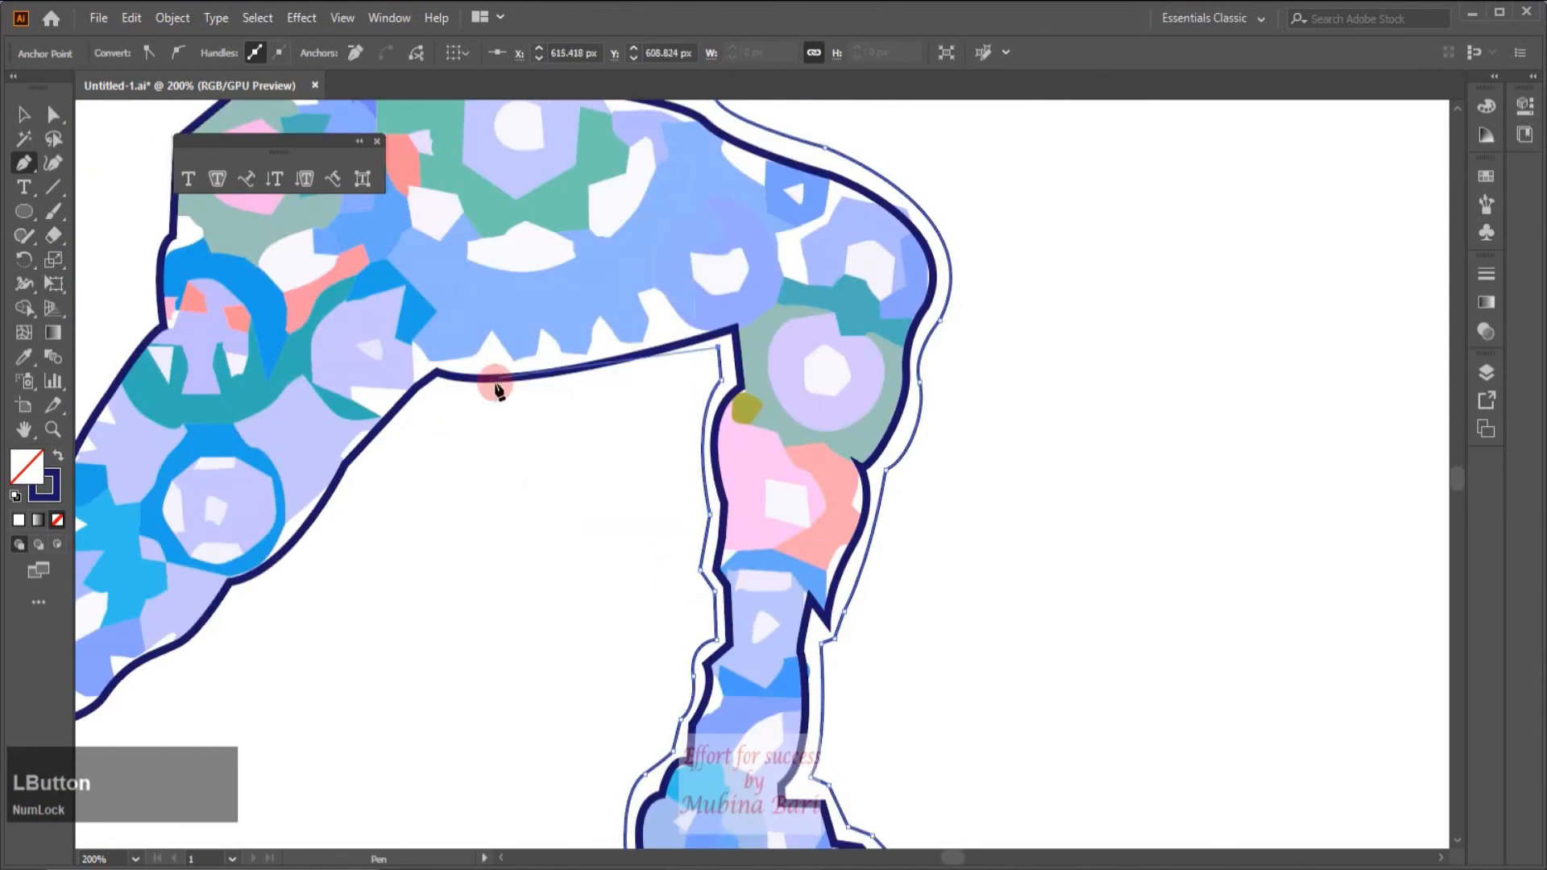
{"action": "left_click_drag", "start_coordinate": [394, 459], "coordinate": [873, 483]}
{"action": "mouse_move", "coordinate": [701, 566]}
{"action": "left_mouse_down"}
{"action": "mouse_move", "coordinate": [671, 555]}
{"action": "mouse_move", "coordinate": [687, 563]}
{"action": "left_mouse_up"}
{"action": "left_click_drag", "start_coordinate": [536, 602], "coordinate": [522, 596]}
{"action": "left_click_drag", "start_coordinate": [461, 642], "coordinate": [444, 646]}
{"action": "left_click", "coordinate": [368, 703]}
{"action": "left_click", "coordinate": [344, 698]}
{"action": "left_click_drag", "start_coordinate": [344, 699], "coordinate": [660, 606]}
{"action": "left_click_drag", "start_coordinate": [572, 681], "coordinate": [555, 684]}
{"action": "left_click_drag", "start_coordinate": [495, 802], "coordinate": [500, 831]}
{"action": "left_click", "coordinate": [407, 709]}
{"action": "left_click", "coordinate": [524, 458]}
{"action": "key", "text": "ctrl+z"}
{"action": "left_click", "coordinate": [600, 474]}
{"action": "left_click_drag", "start_coordinate": [962, 279], "coordinate": [1058, 279]}
{"action": "left_click", "coordinate": [1063, 221]}
{"action": "left_click_drag", "start_coordinate": [1072, 216], "coordinate": [830, 723]}
{"action": "left_click_drag", "start_coordinate": [915, 545], "coordinate": [954, 530]}
{"action": "left_click", "coordinate": [919, 524]}
{"action": "scroll", "coordinate": [1007, 290], "scroll_direction": "up", "scroll_amount": 5}
{"action": "key", "text": "v"}
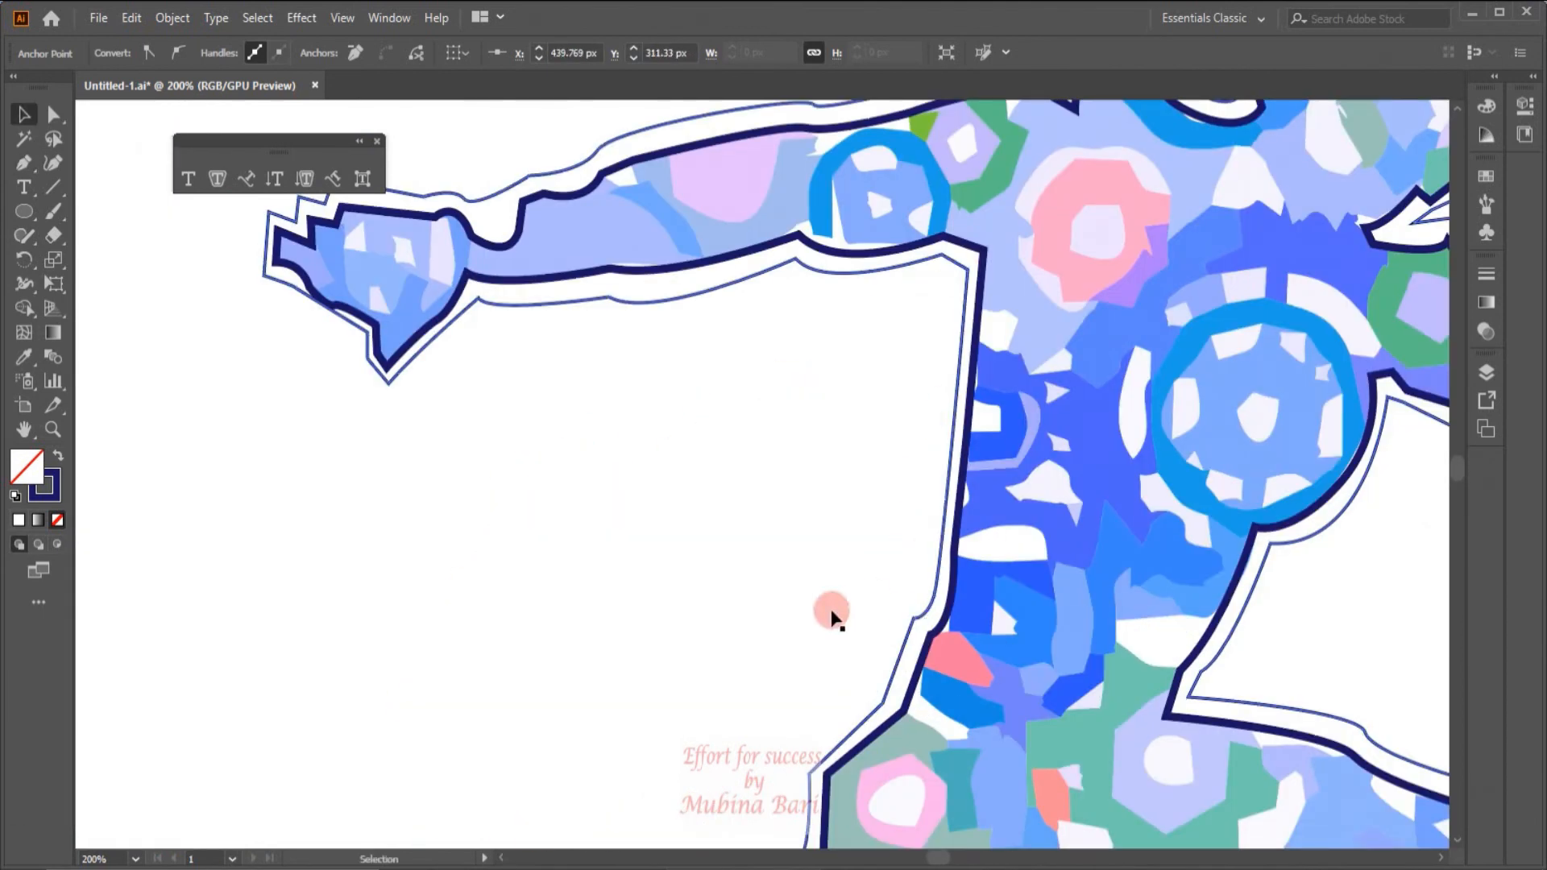
{"action": "left_click", "coordinate": [135, 860]}
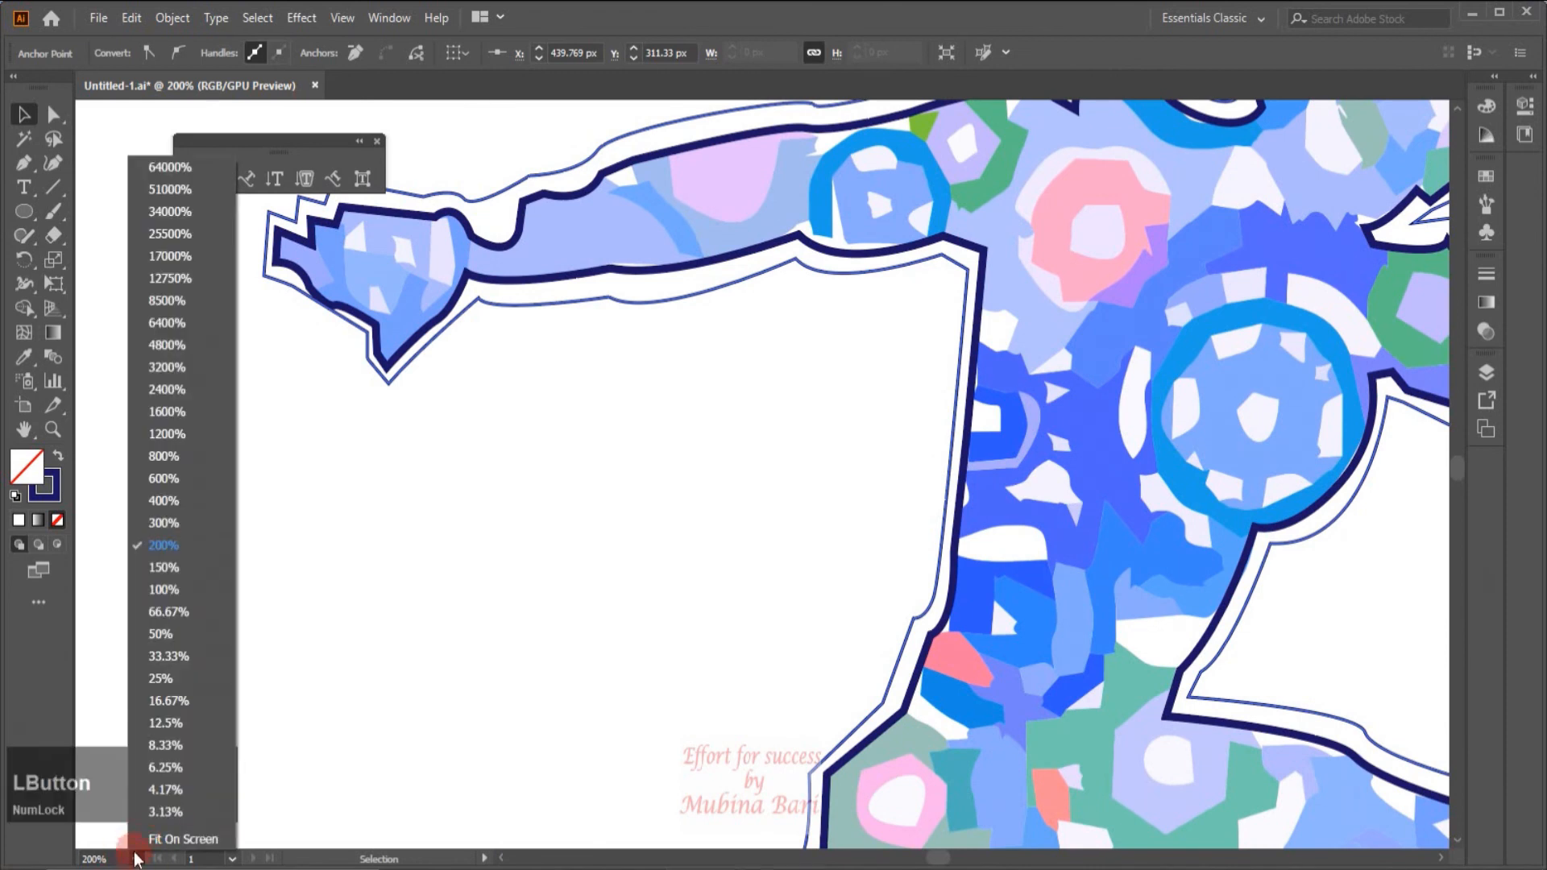
{"action": "left_click", "coordinate": [146, 840]}
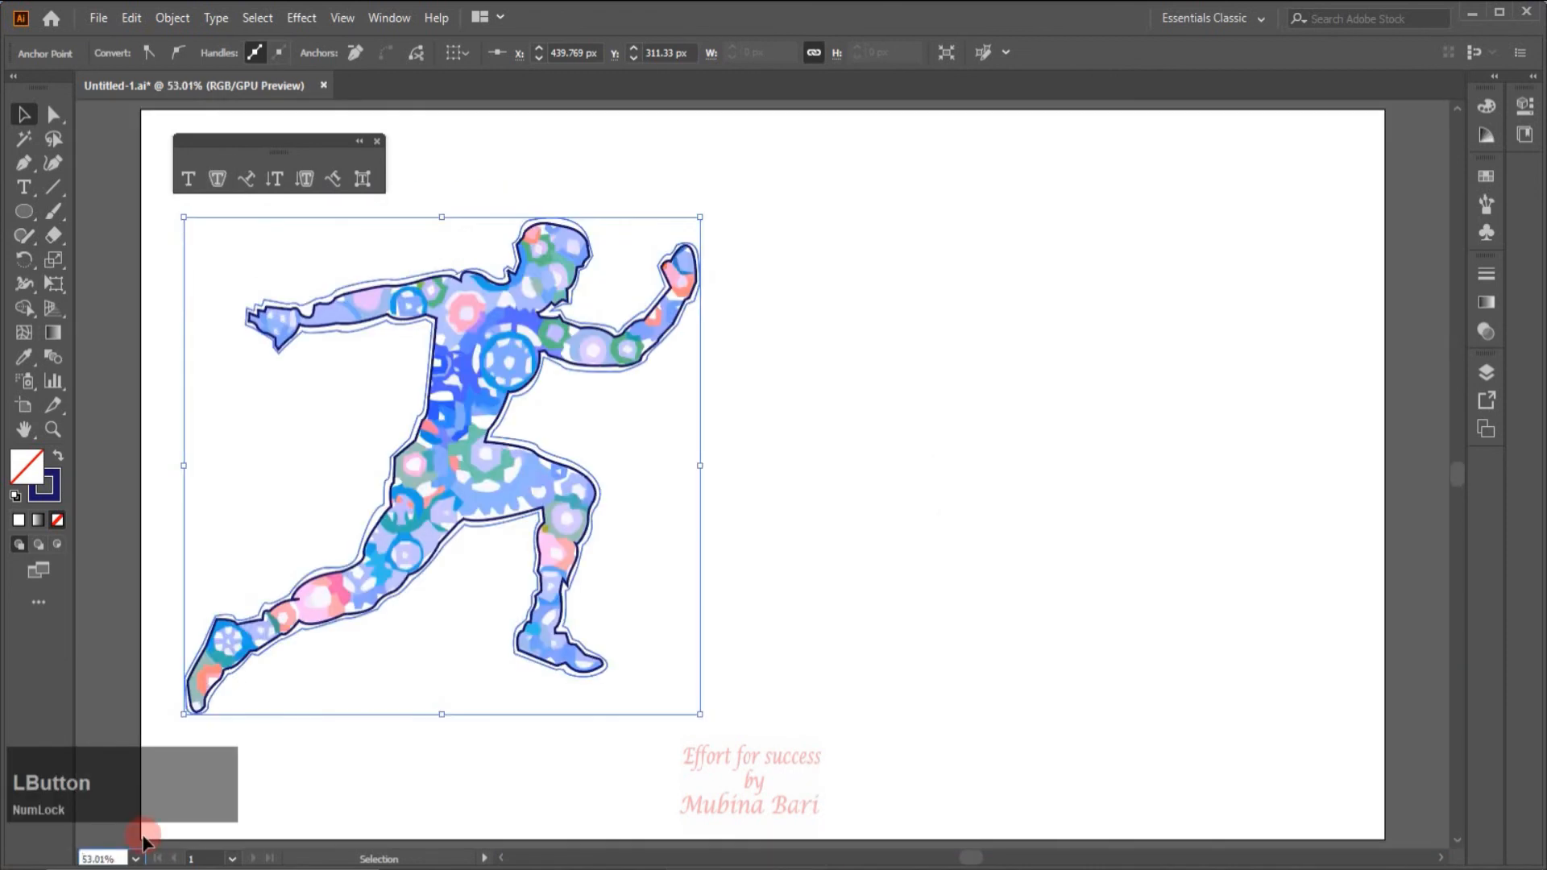
- Add placeholder path text along the outer outline of the running figure and set its size to 24 pt
{"action": "left_click", "coordinate": [272, 156]}
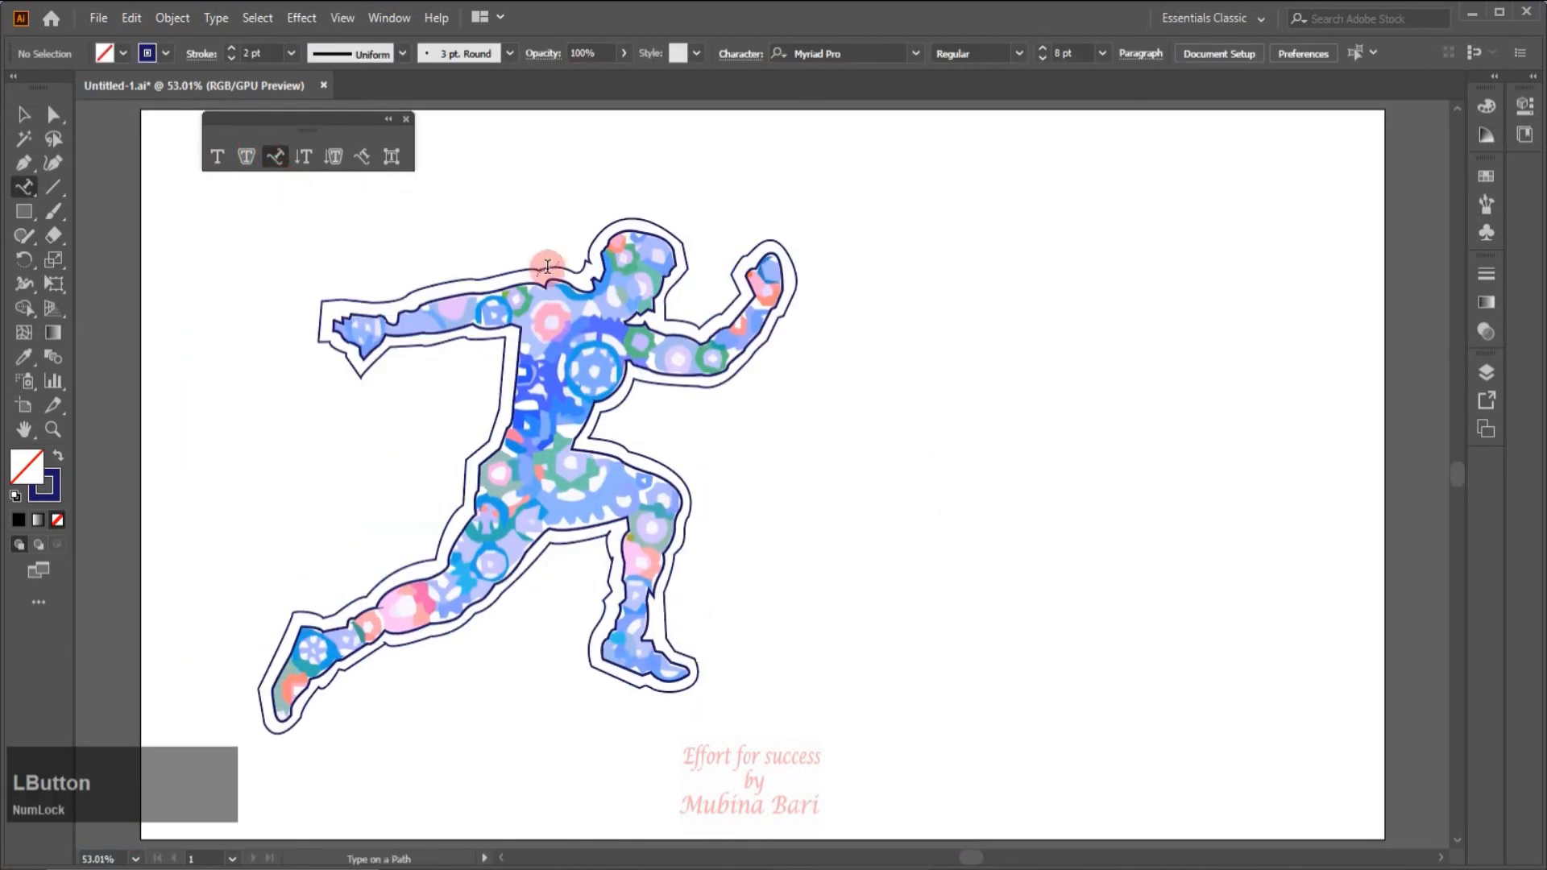
{"action": "left_click", "coordinate": [599, 232]}
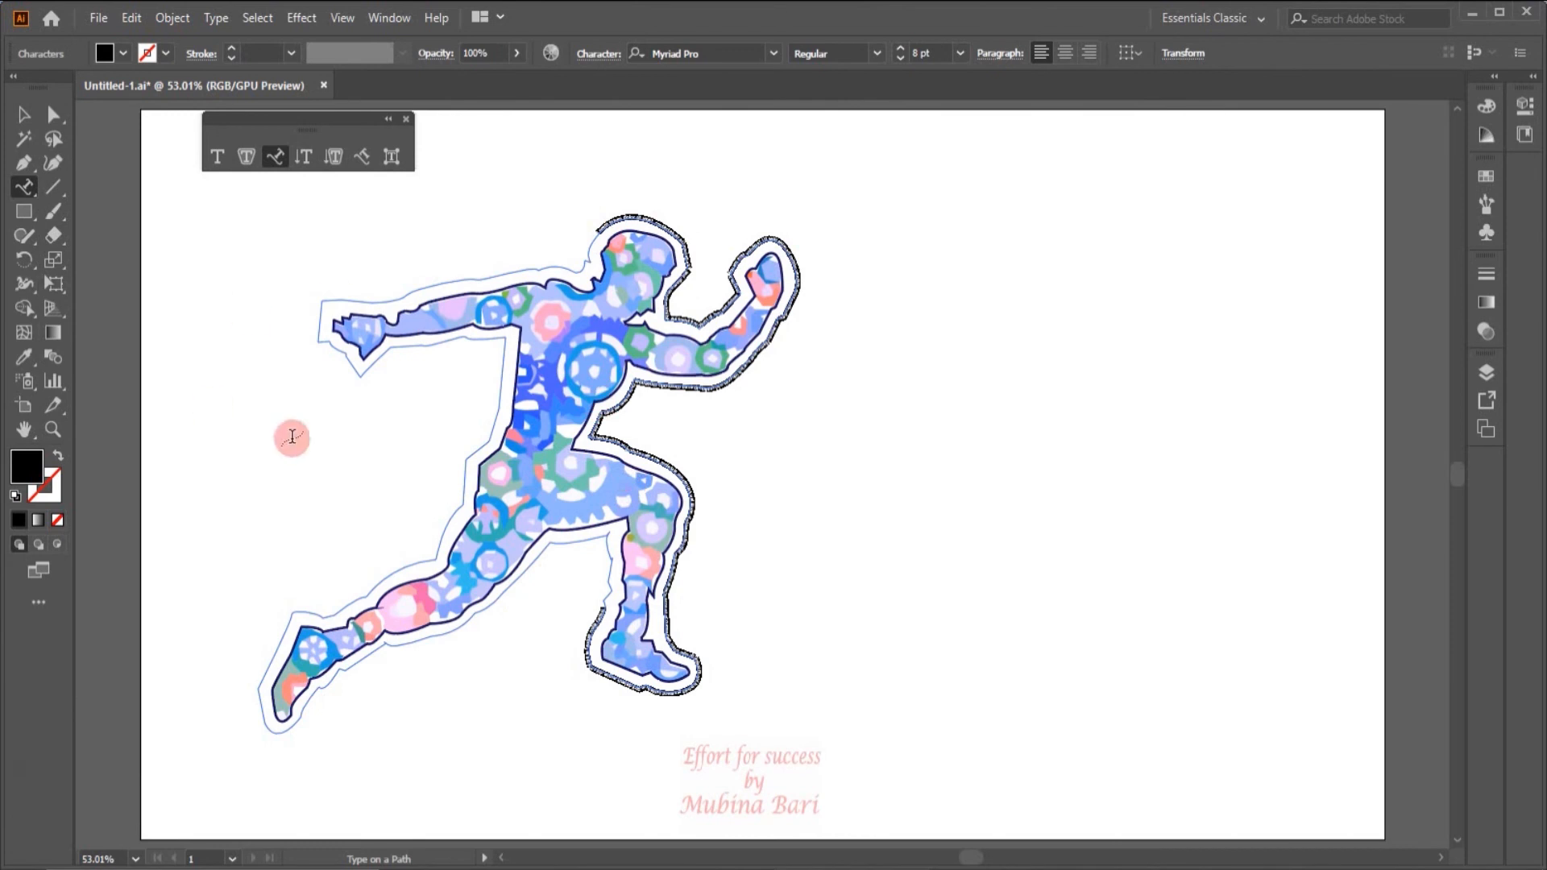
{"action": "left_click", "coordinate": [962, 54]}
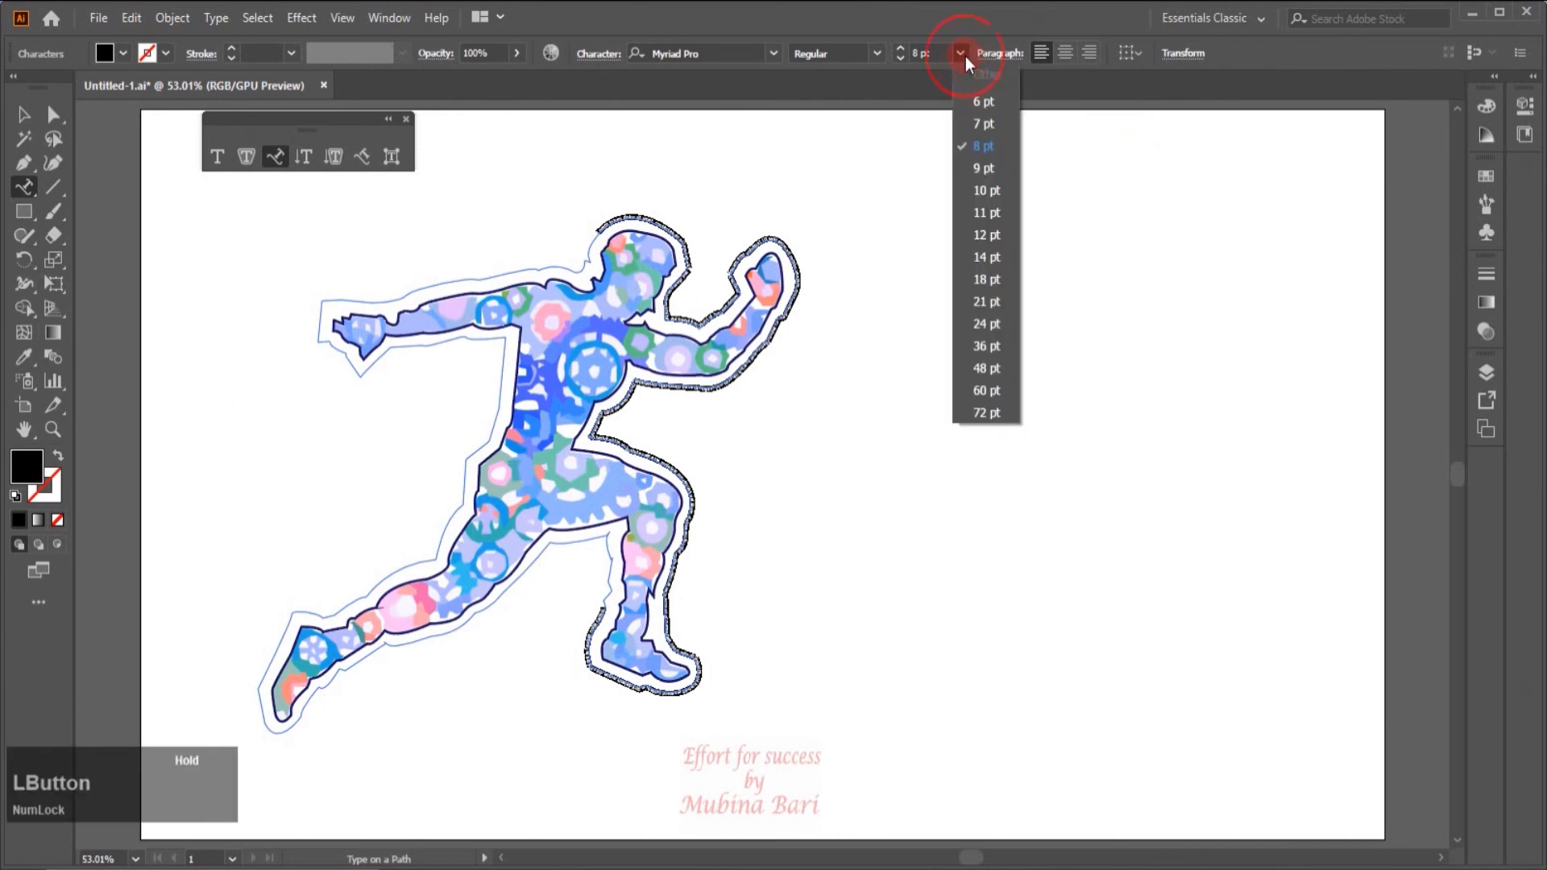
{"action": "left_click", "coordinate": [987, 282]}
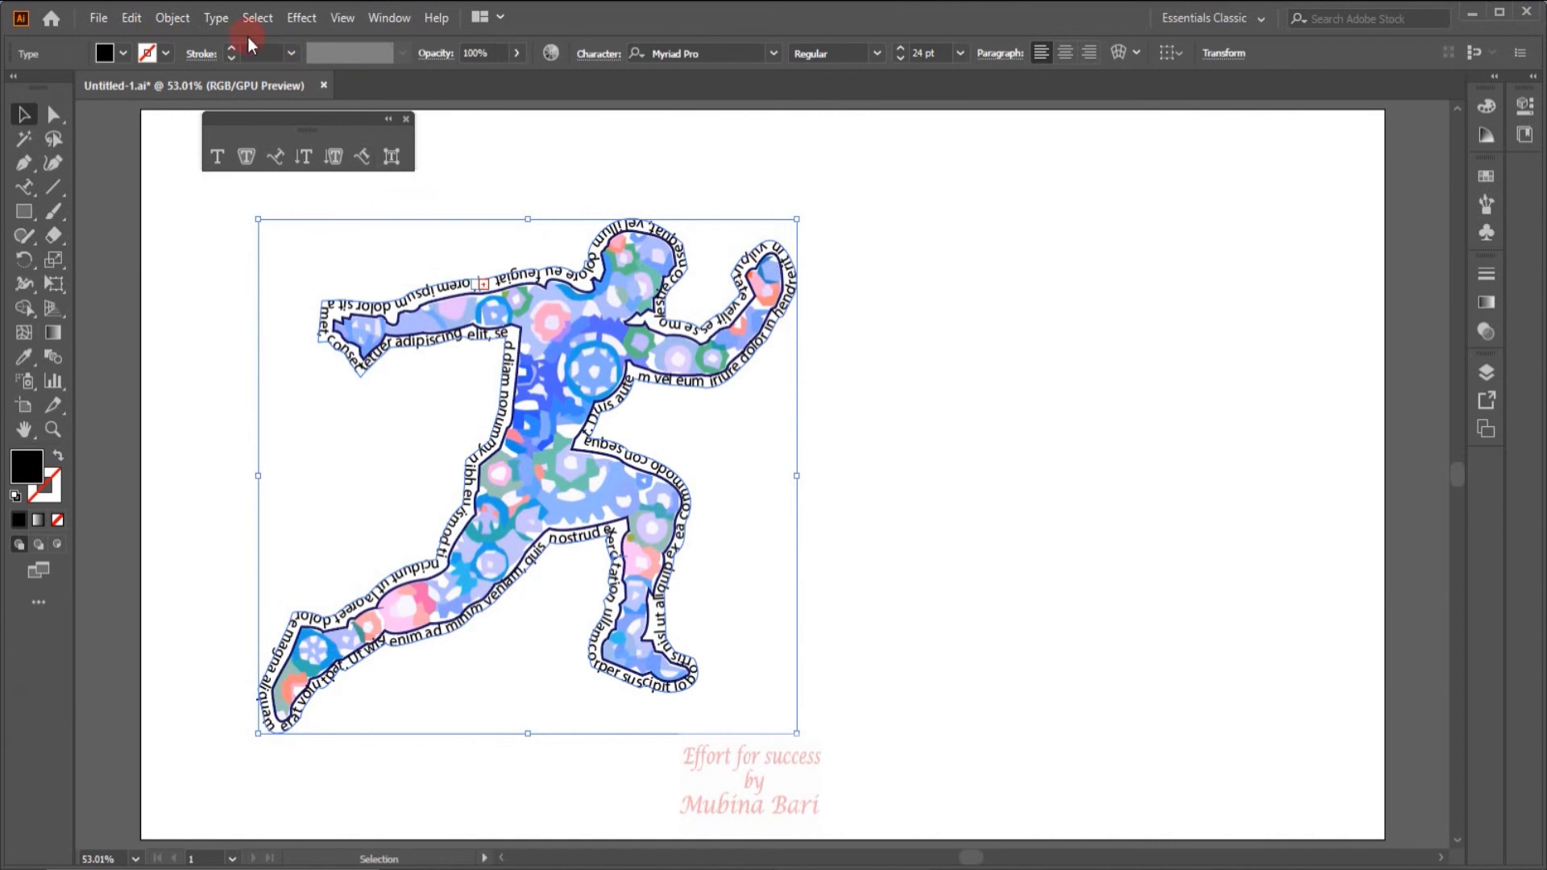
- Flip the text to the outer side of the runner's outline with Type on a Path Options, using the preview, and deselect it
{"action": "left_click", "coordinate": [211, 18]}
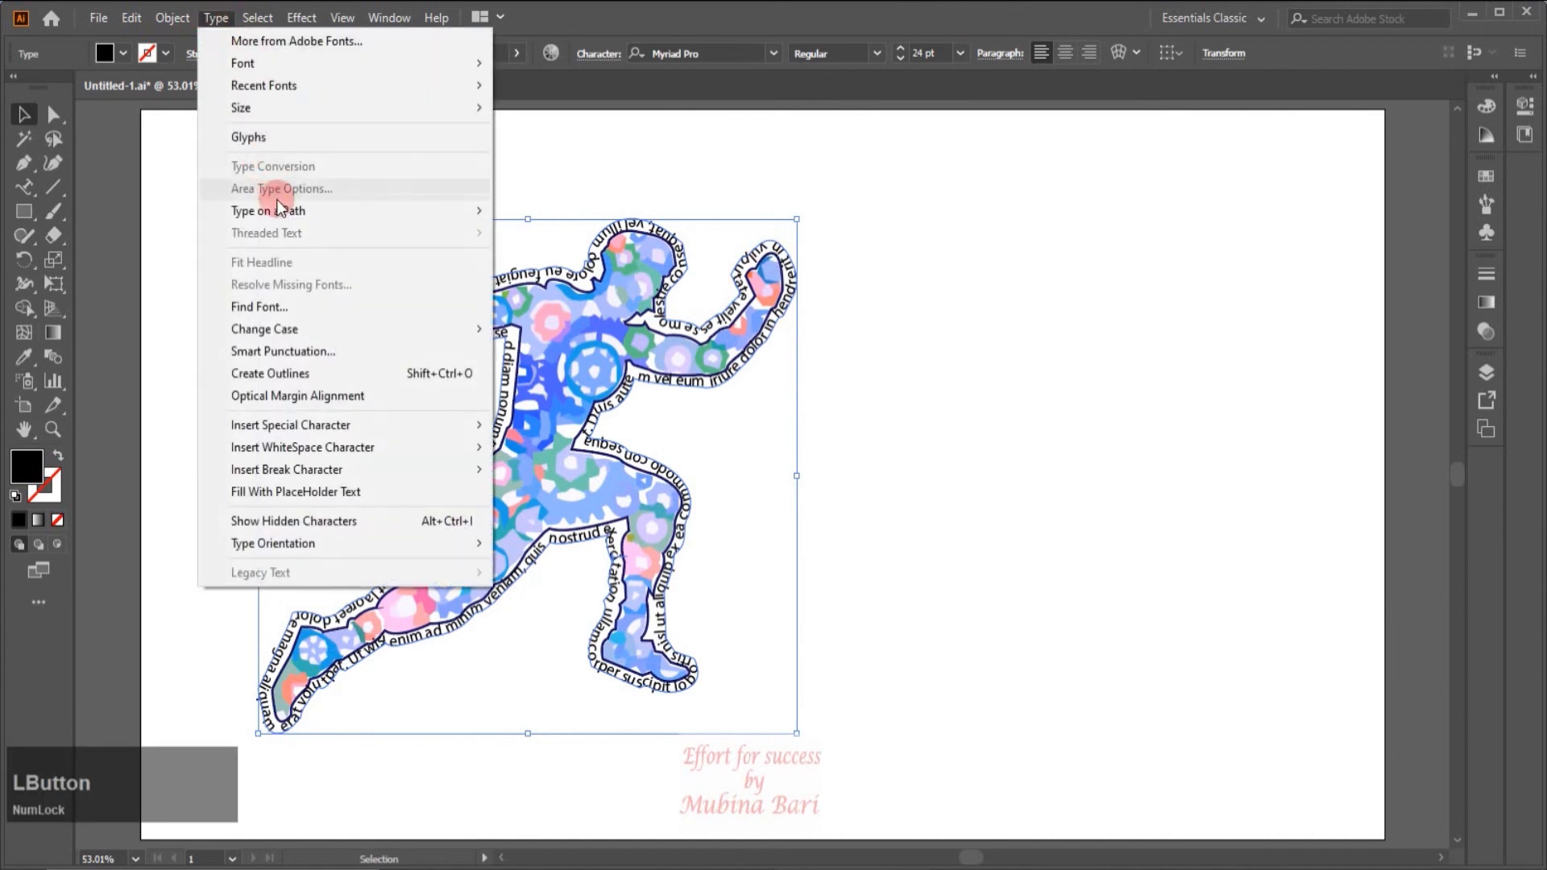
{"action": "mouse_move", "coordinate": [268, 210]}
{"action": "left_click", "coordinate": [568, 331]}
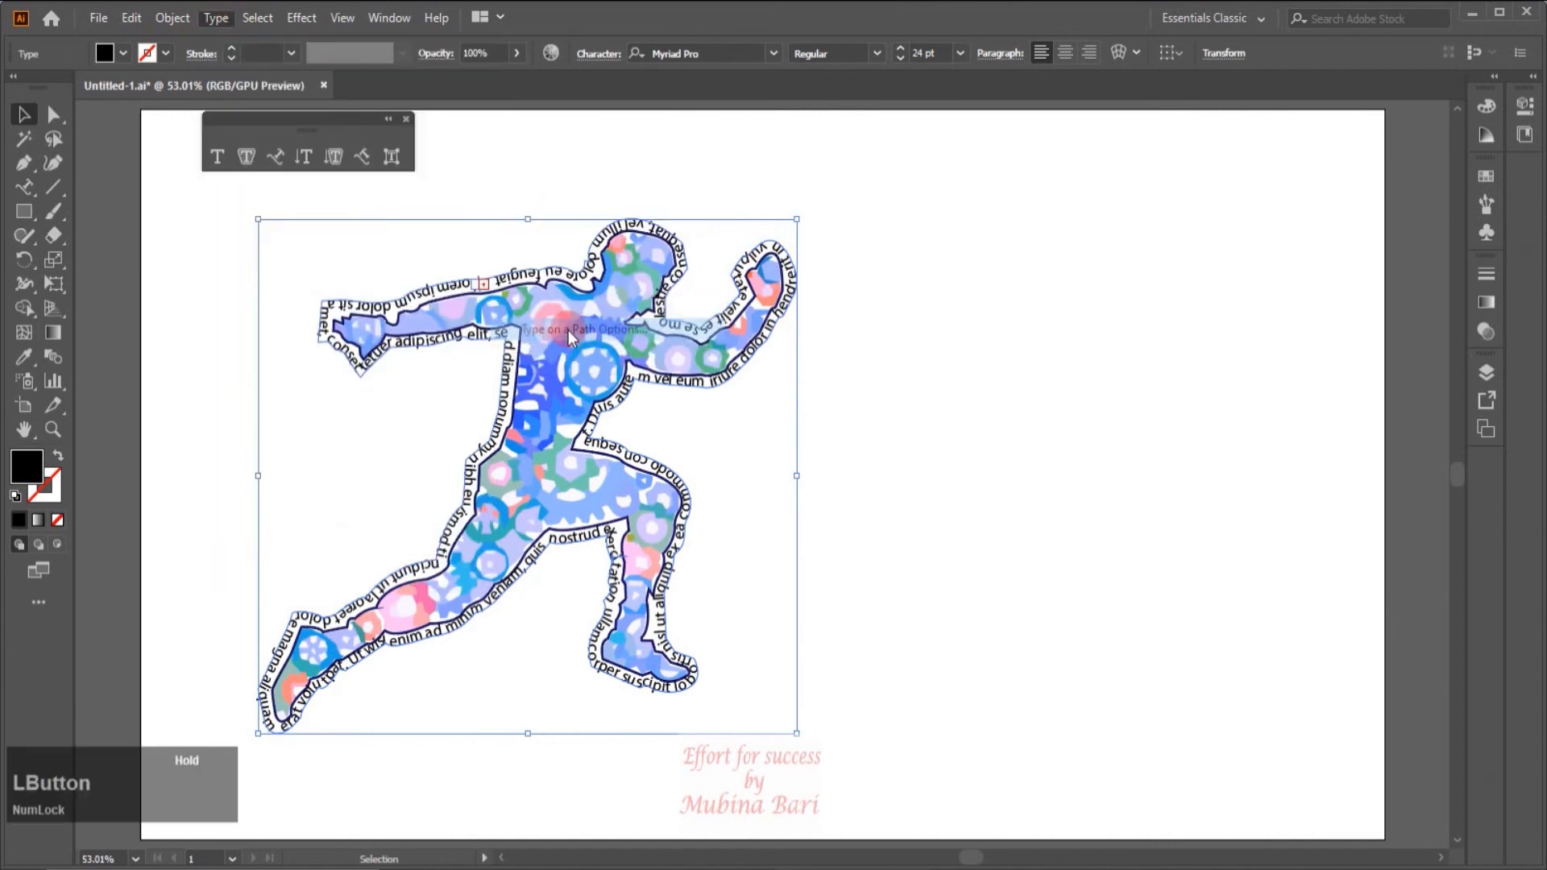
{"action": "left_click_drag", "start_coordinate": [1346, 90], "coordinate": [1110, 192]}
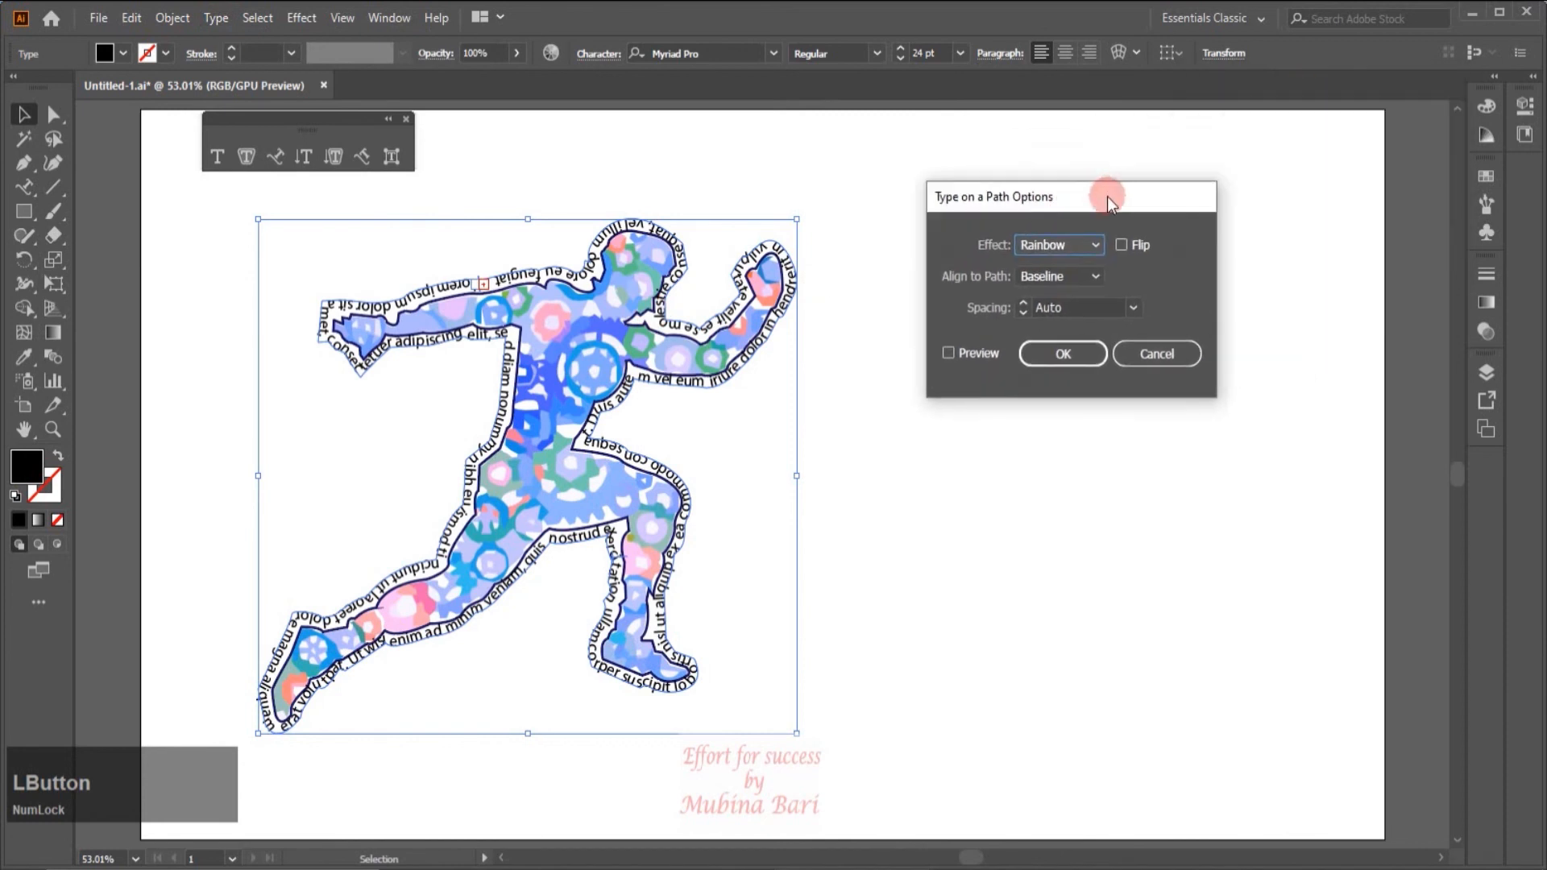
{"action": "left_click", "coordinate": [1121, 244]}
{"action": "left_click", "coordinate": [989, 348]}
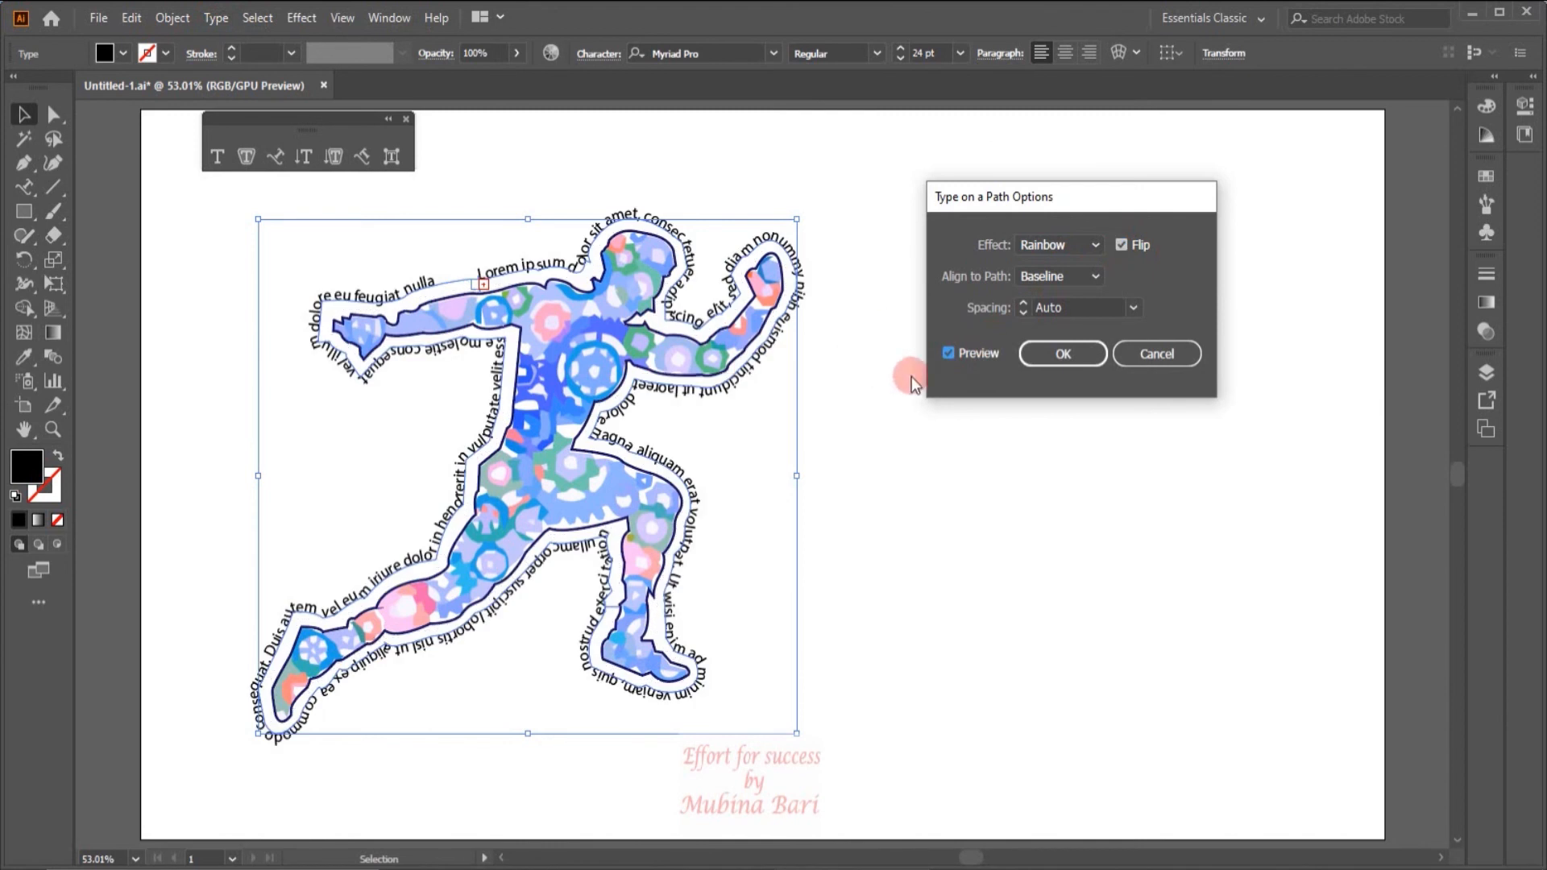
{"action": "left_click", "coordinate": [1055, 358]}
{"action": "left_click", "coordinate": [869, 522]}
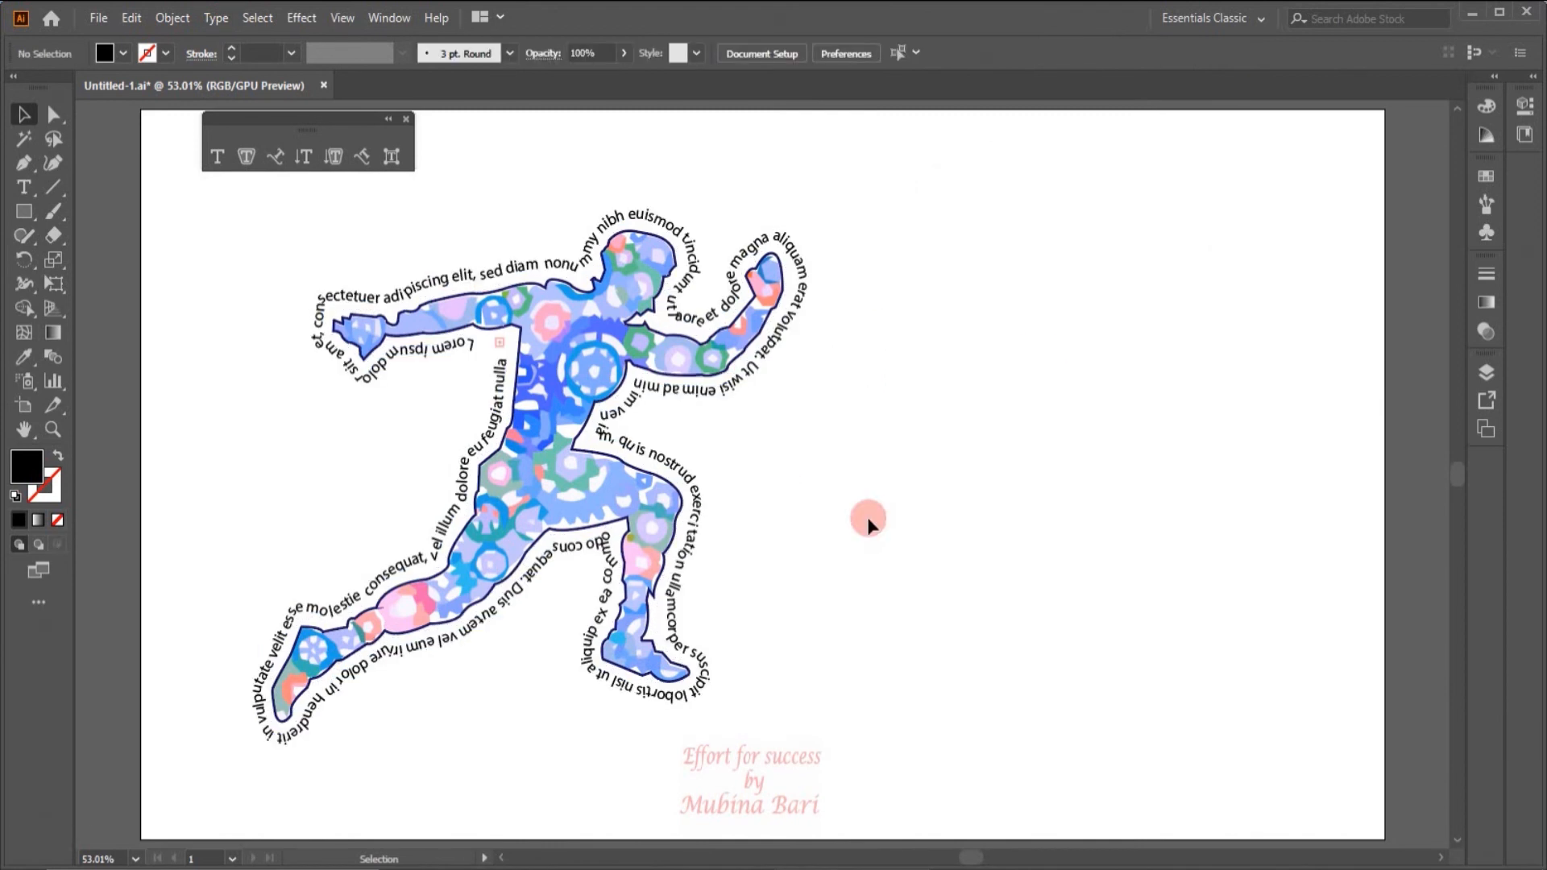